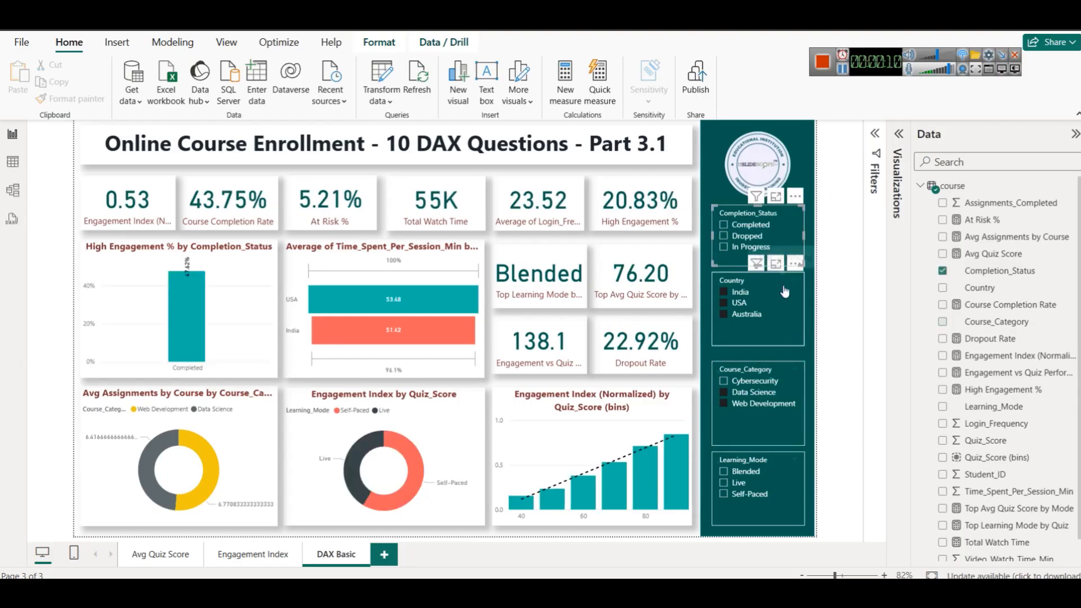
# Clear the selections in the Country and Course_Category slicers on the DAX Basic page
pyautogui.click(784, 282)
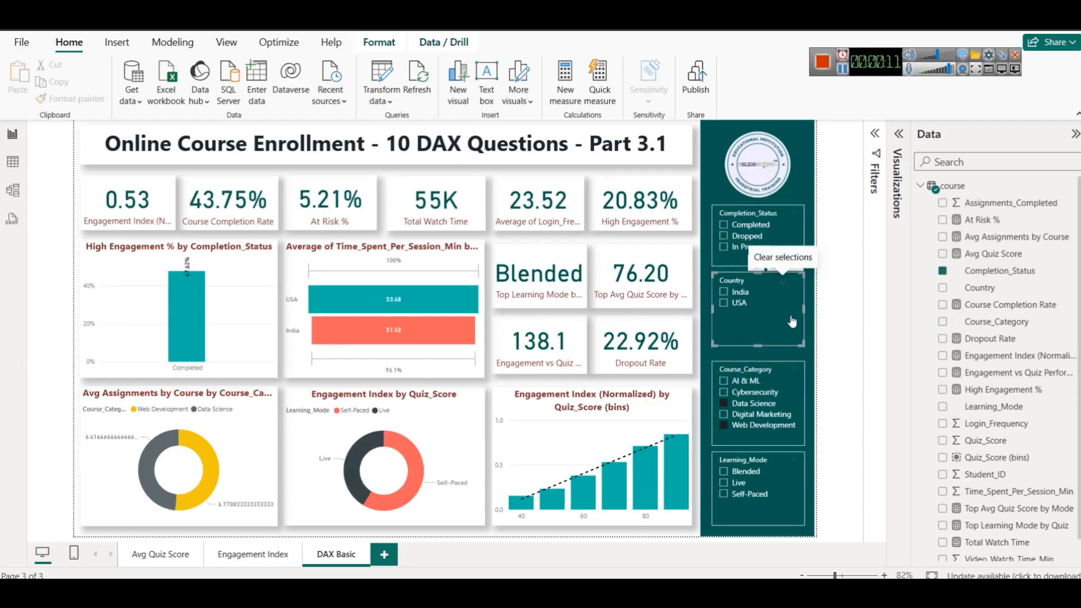
pyautogui.click(784, 371)
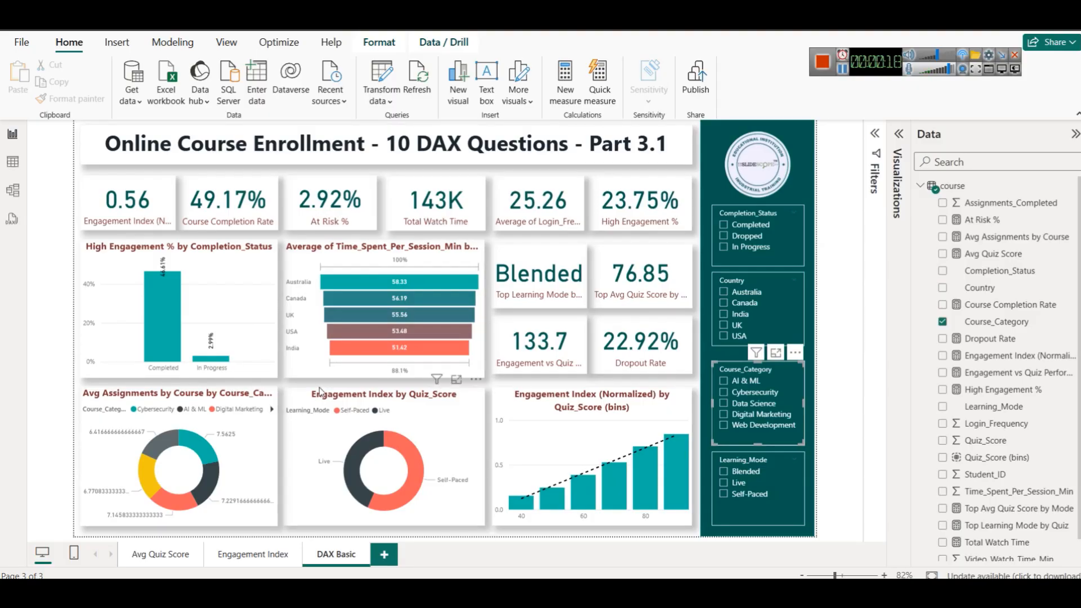
# Review the Avg Quiz Score and Engagement Index report pages and return to the DAX Basic page
pyautogui.click(160, 553)
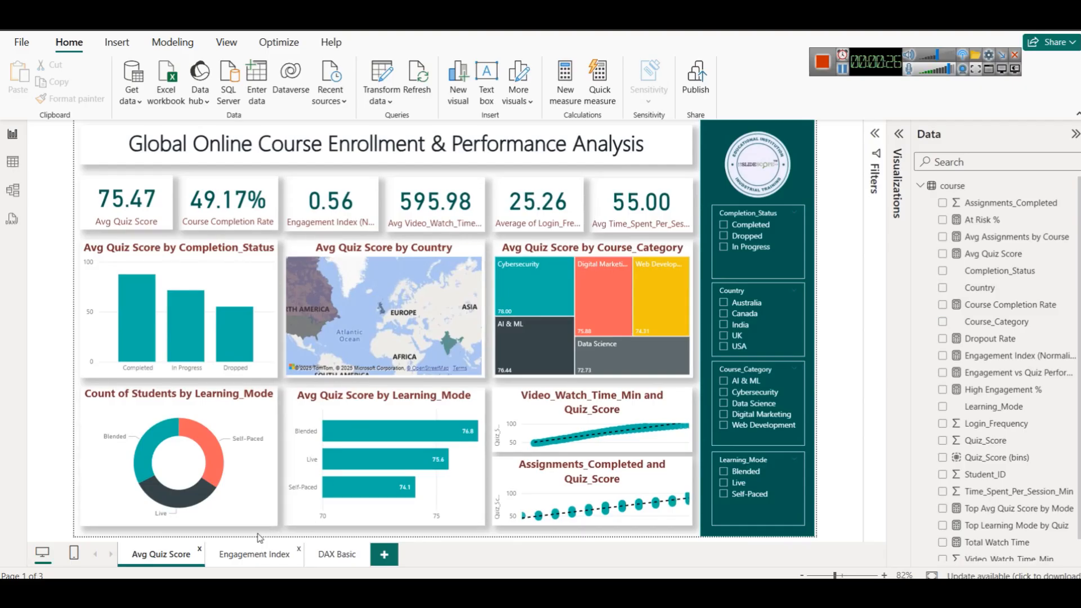
pyautogui.click(283, 553)
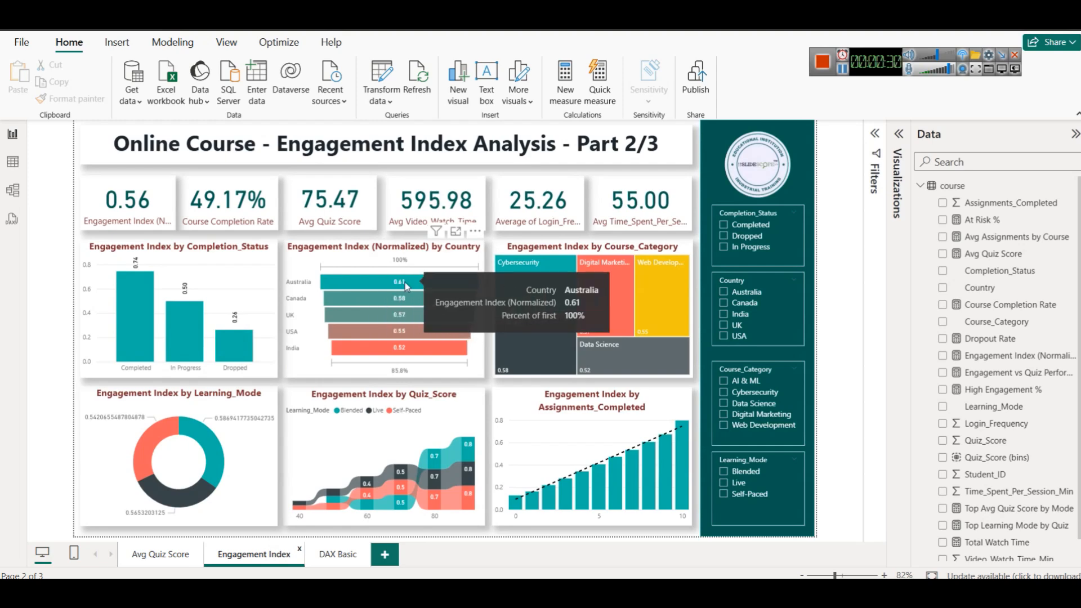
pyautogui.click(331, 561)
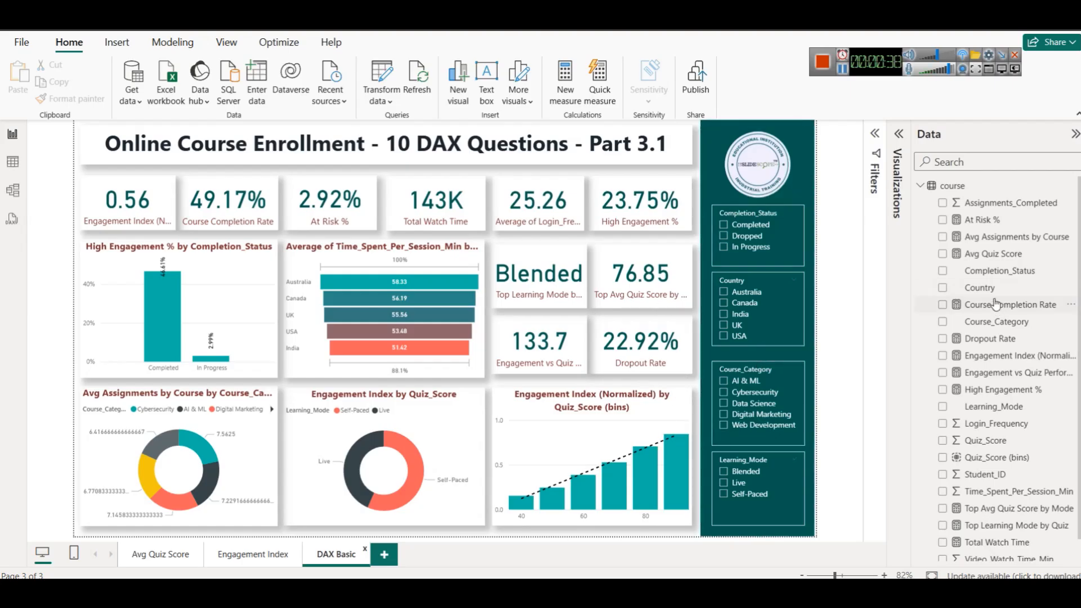
# Examine the full DAX formula of the Learning Mode Avg Quiz Score Table and close the formula view
pyautogui.scroll(-1, 994, 349)
pyautogui.scroll(-1, 994, 349)
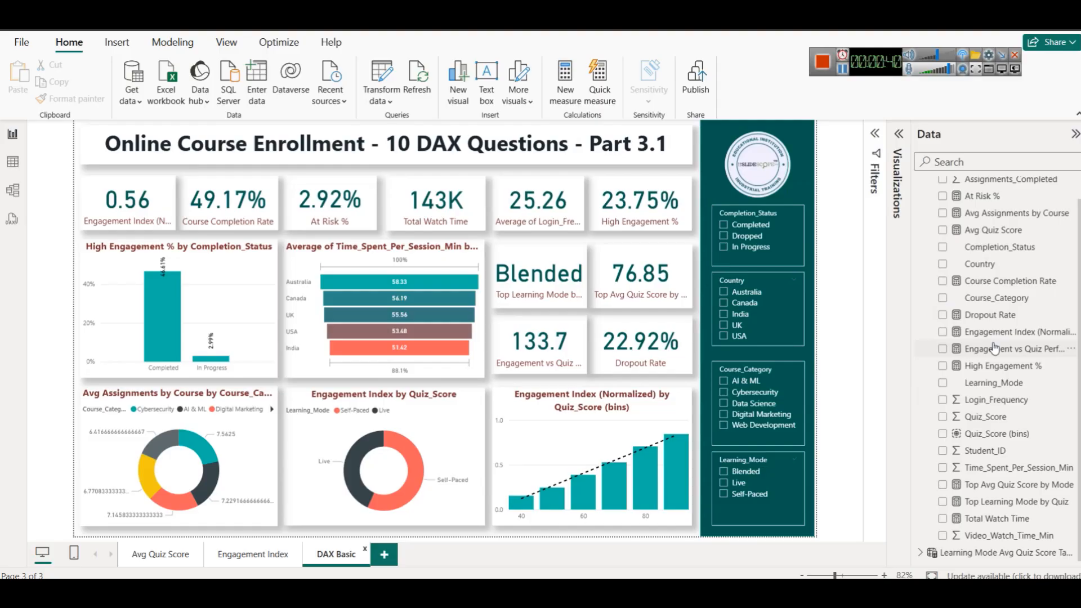
pyautogui.click(996, 552)
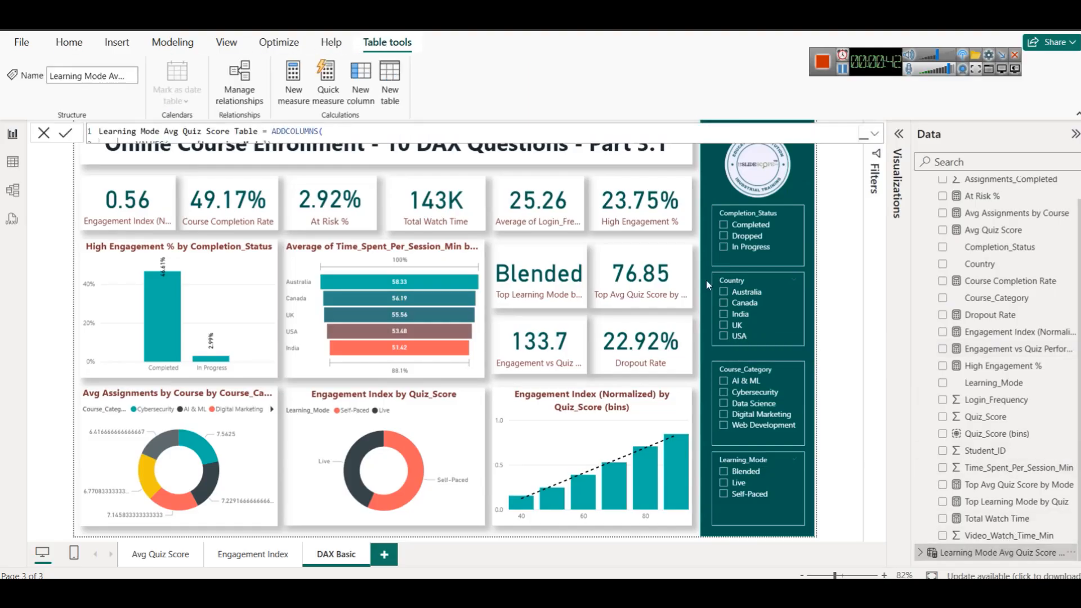
pyautogui.click(874, 133)
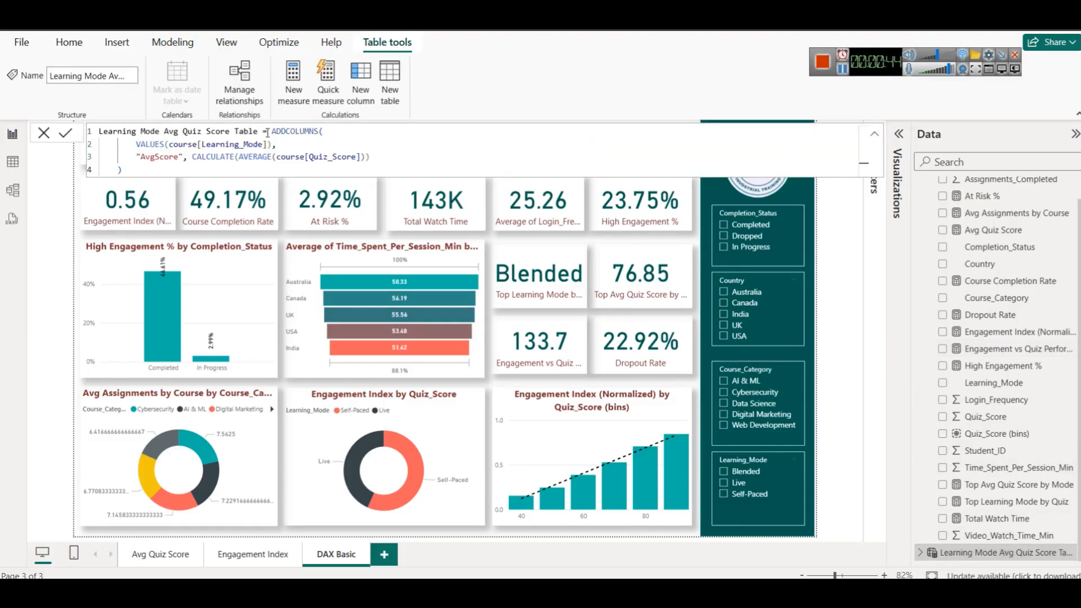
pyautogui.click(838, 279)
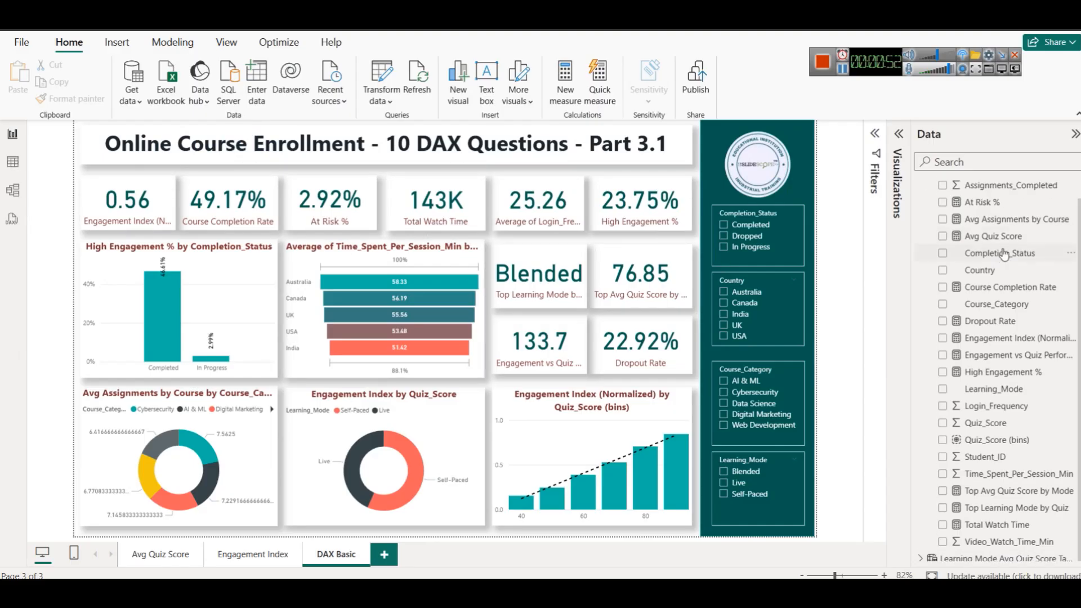
# Examine the DAX formulas of the At Risk %, Avg Assignments by Course, Avg Quiz Score, Course Completion Rate and Dropout Rate measures
pyautogui.scroll(1, 996, 248)
pyautogui.click(1001, 219)
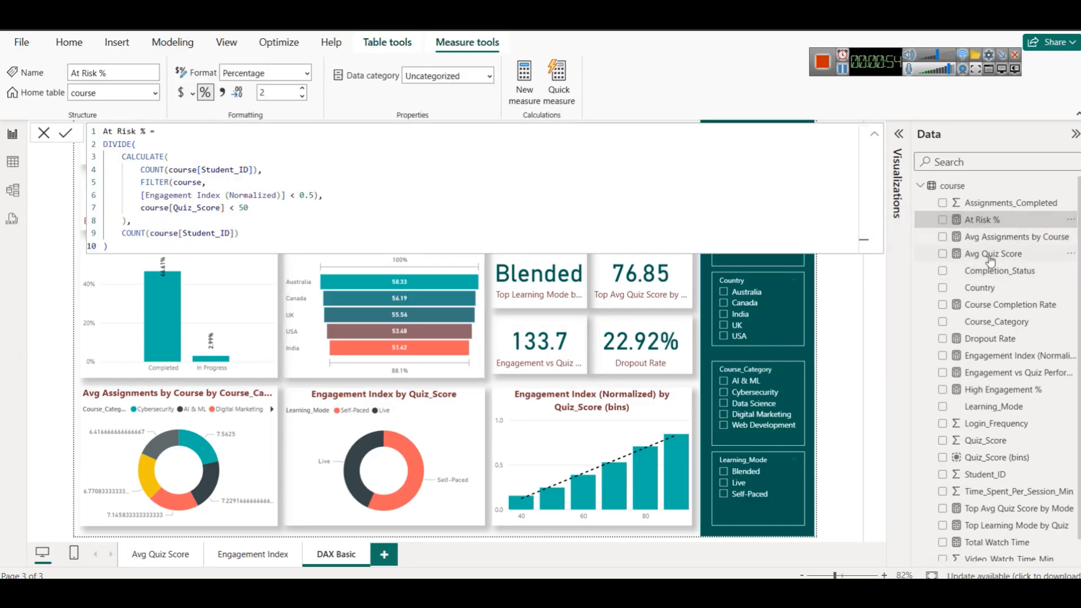
pyautogui.click(991, 238)
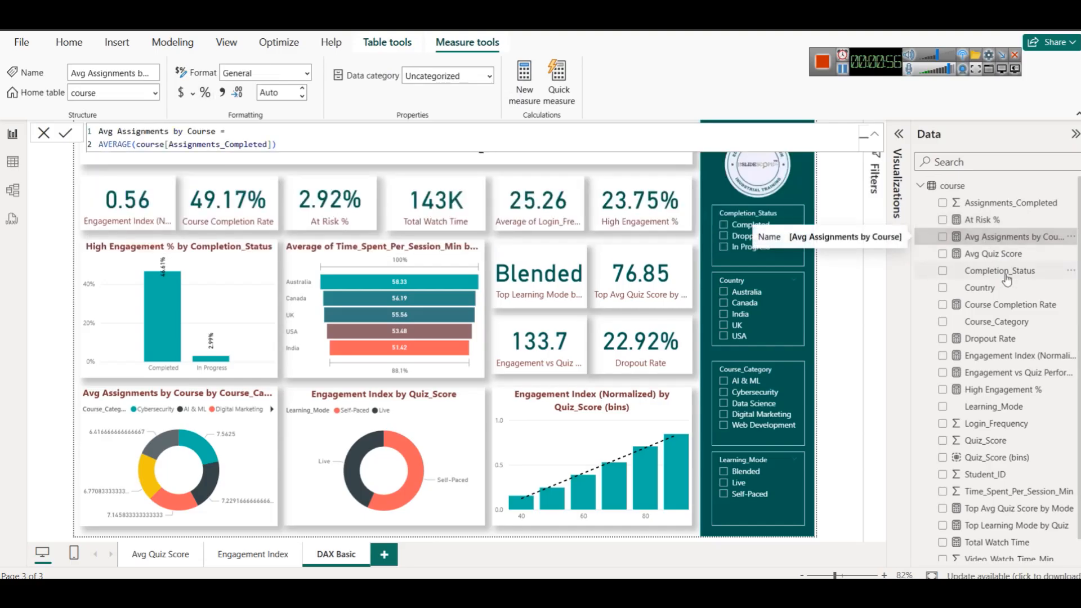
pyautogui.click(997, 255)
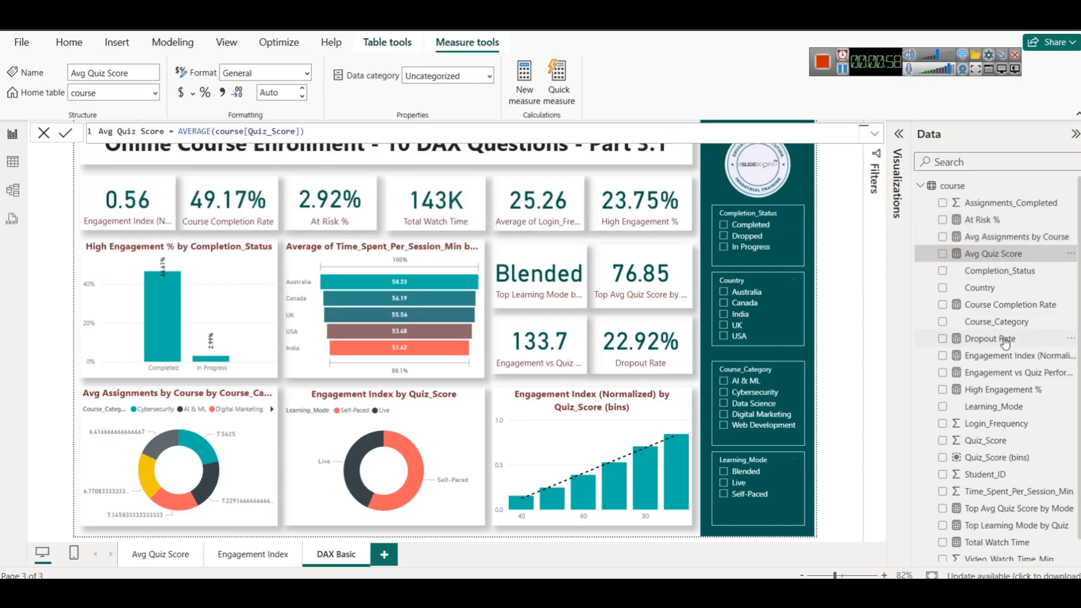
pyautogui.click(998, 305)
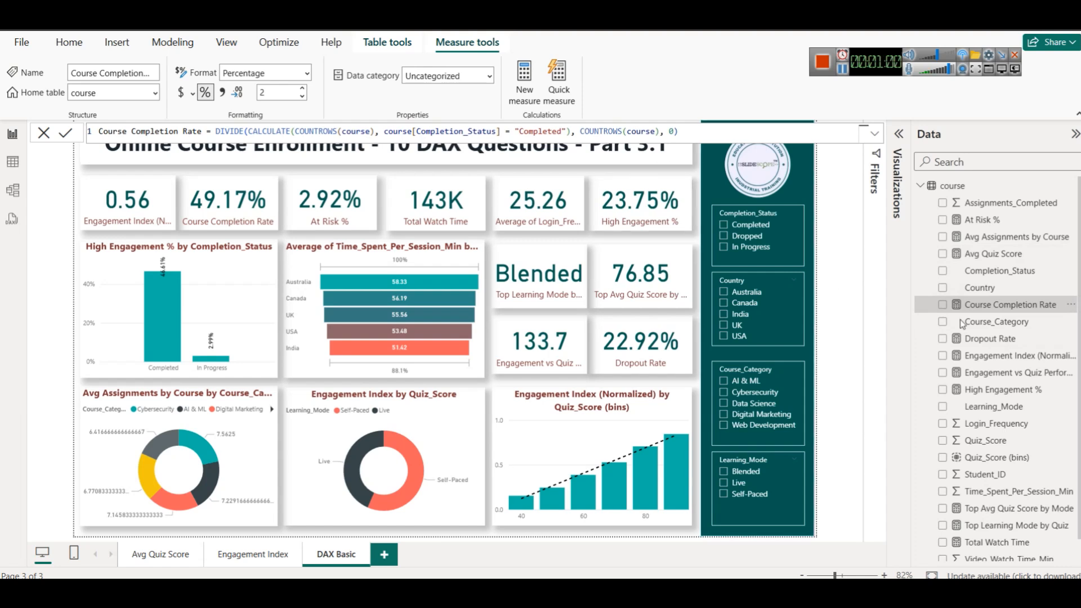
pyautogui.click(992, 339)
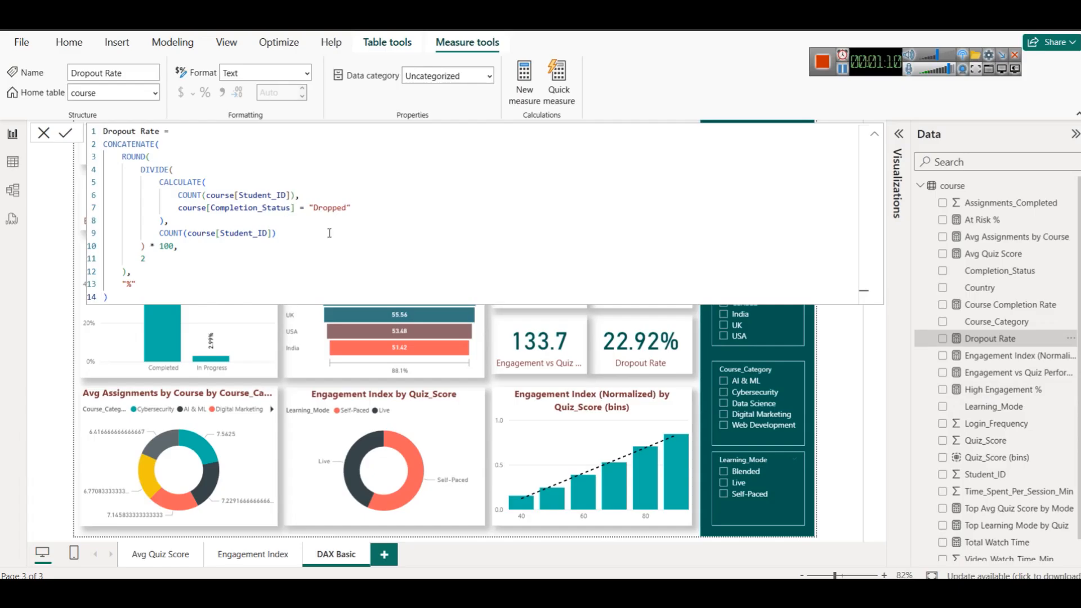
# Examine the formulas of Engagement vs Quiz Performance, Top Avg Quiz Score by Mode and Top Learning Mode by Quiz, and close the formula view
pyautogui.click(993, 373)
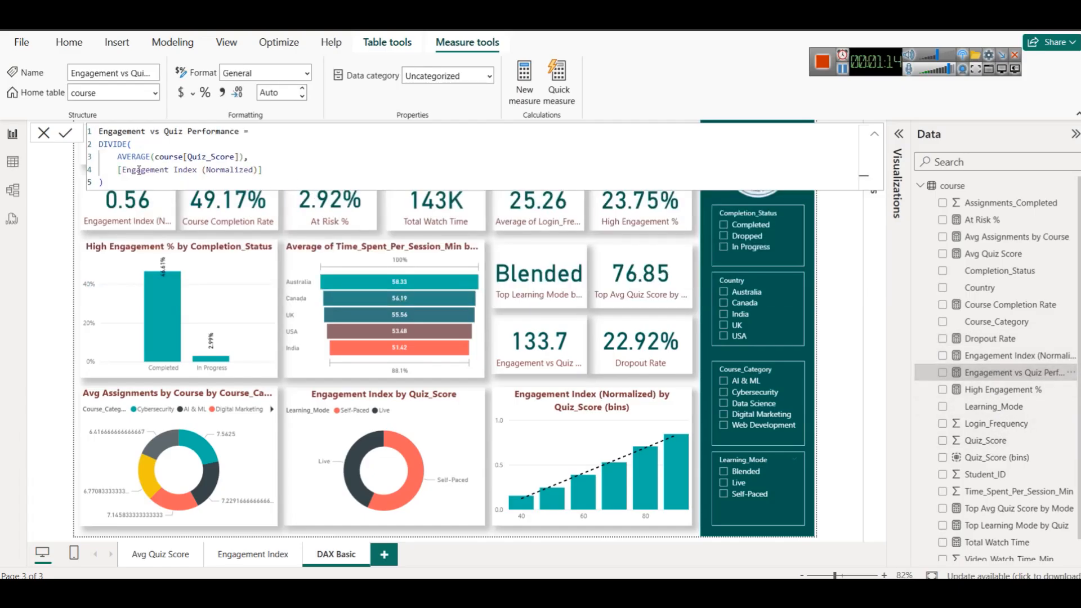
pyautogui.click(1004, 492)
pyautogui.click(1005, 510)
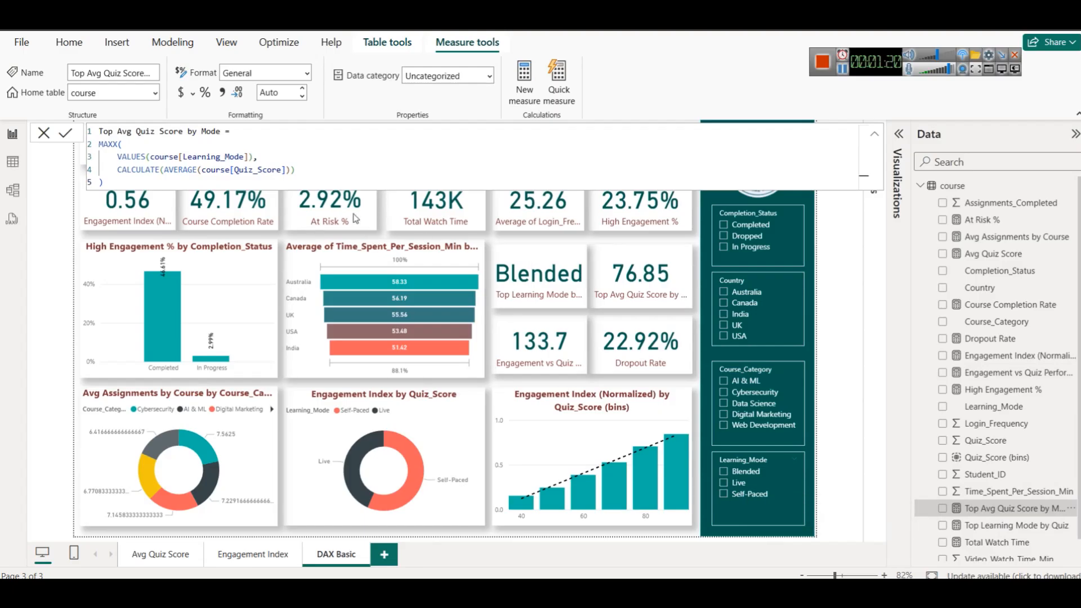
pyautogui.click(1003, 526)
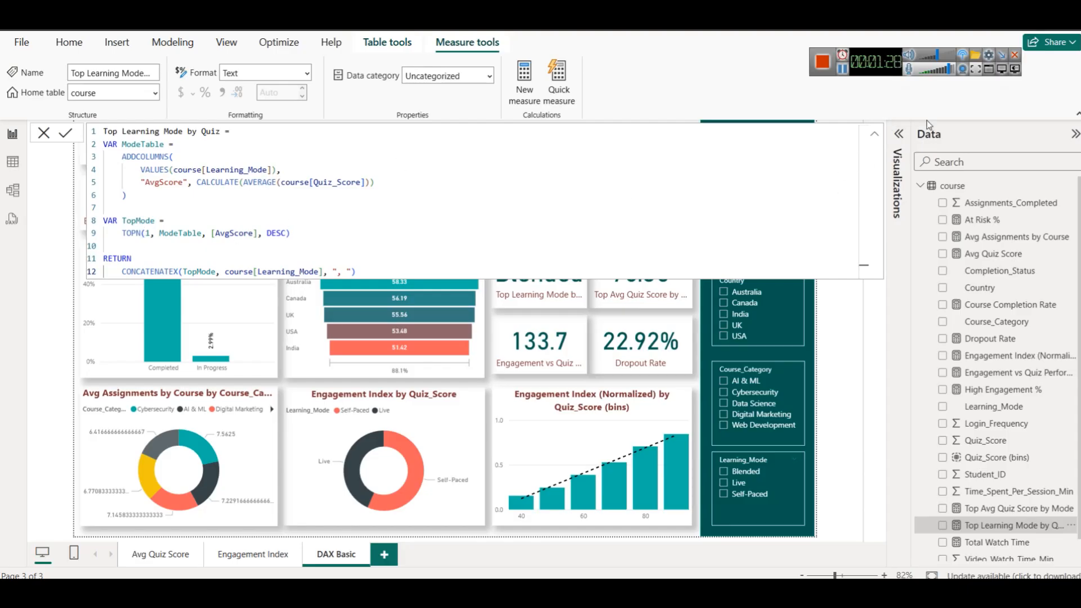
pyautogui.click(876, 139)
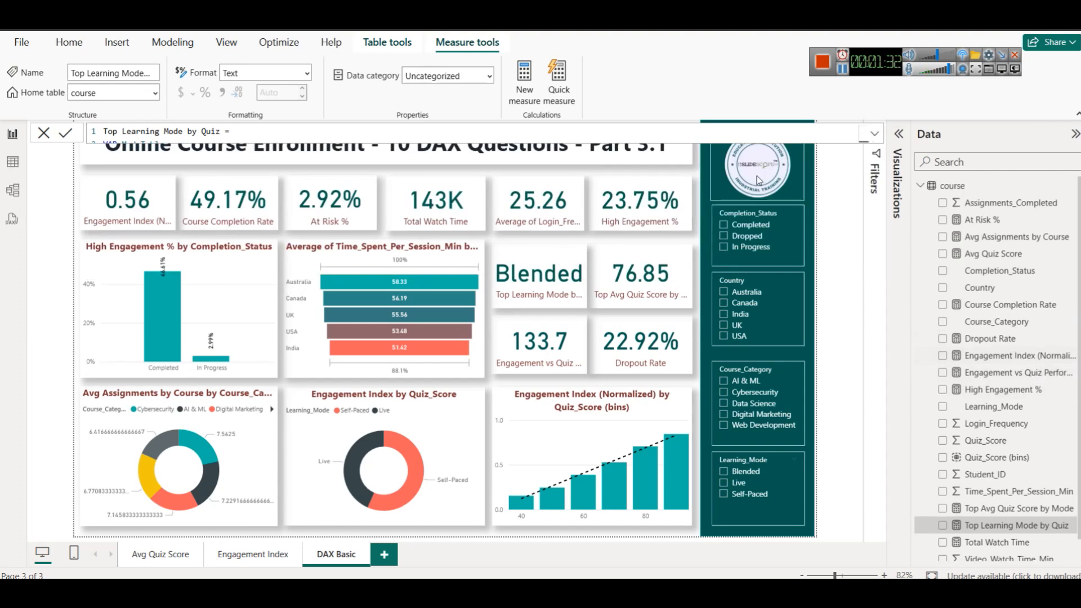
pyautogui.click(831, 175)
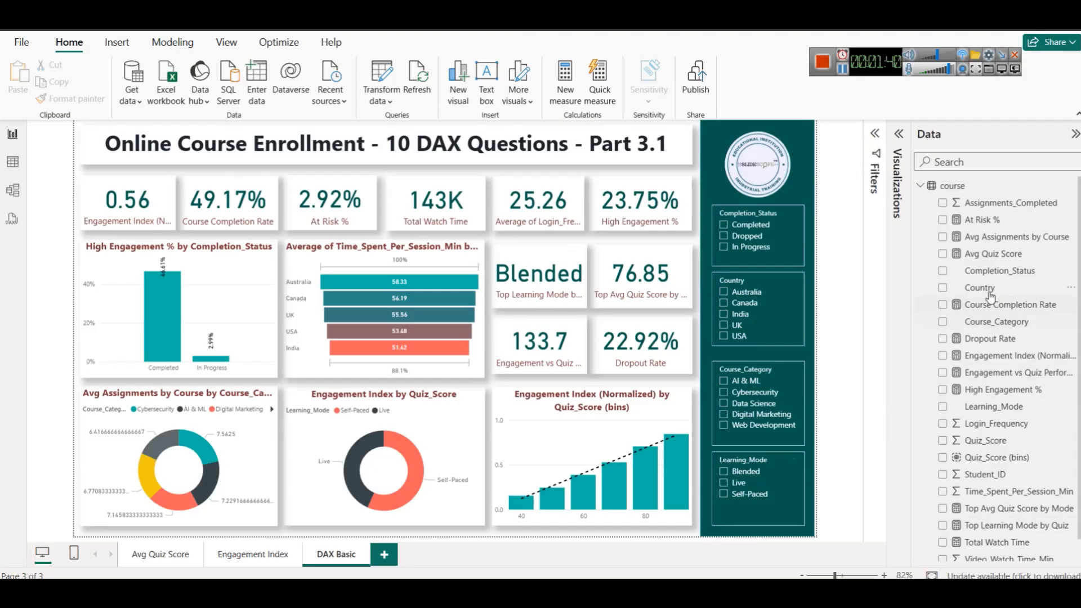
# Switch to the browser, look through the Colorstech.net article on 10 Power BI DAX questions, and return to the Power BI report
pyautogui.scroll(-1, 987, 296)
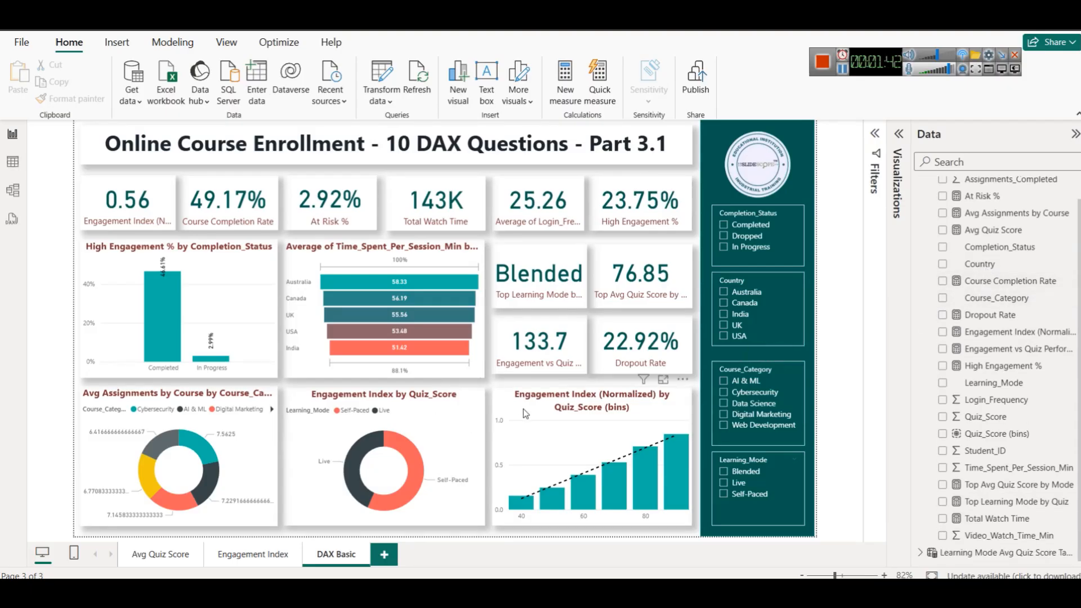
pyautogui.hotkey('alt', 'Tab')
pyautogui.scroll(15, 715, 253)
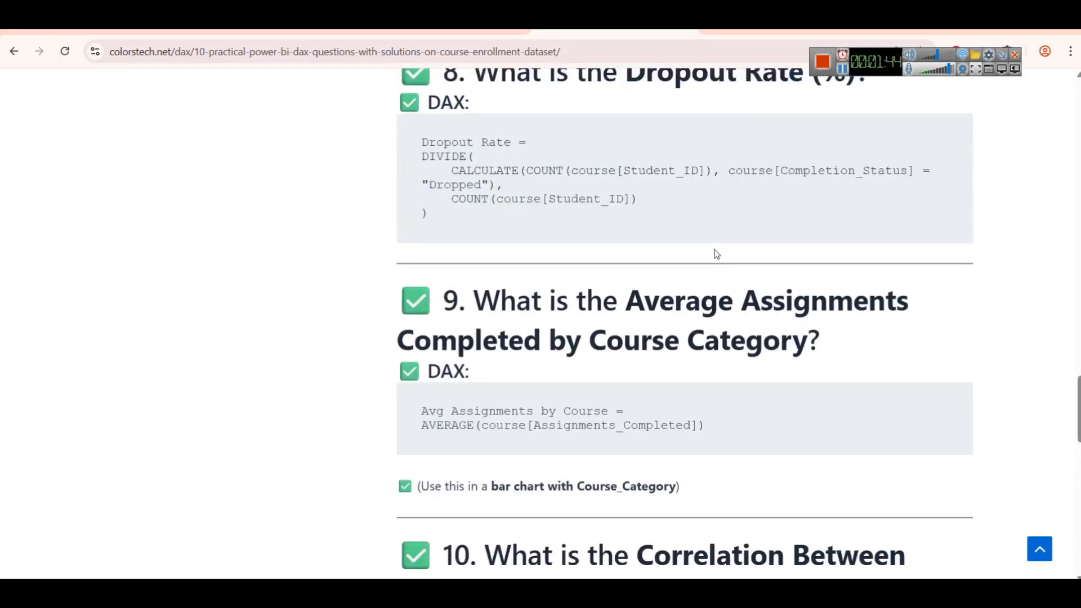
pyautogui.scroll(20, 716, 254)
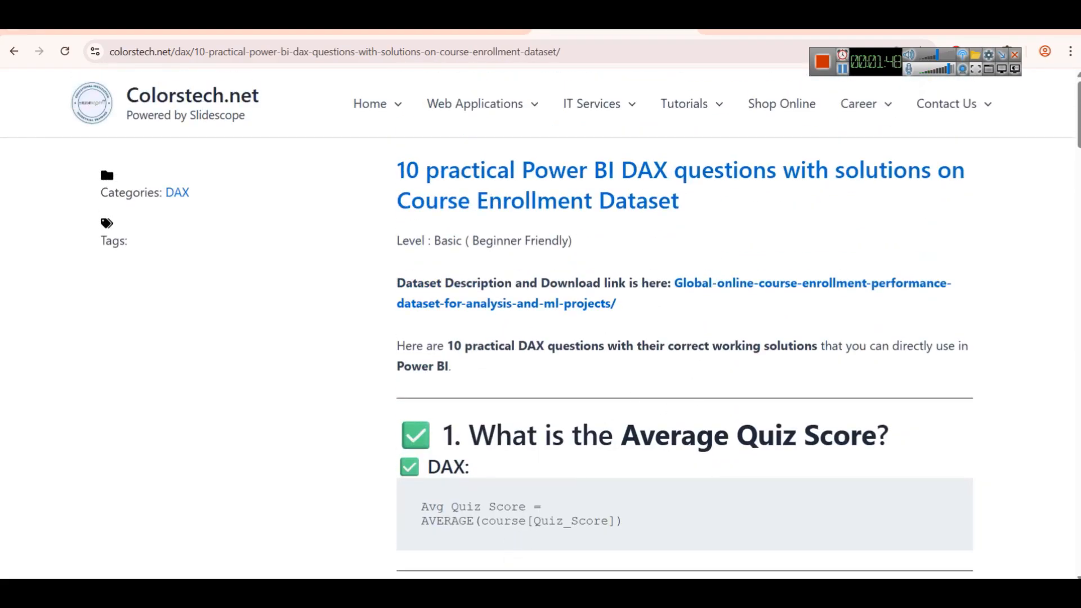
pyautogui.hotkey('alt', 'Tab')
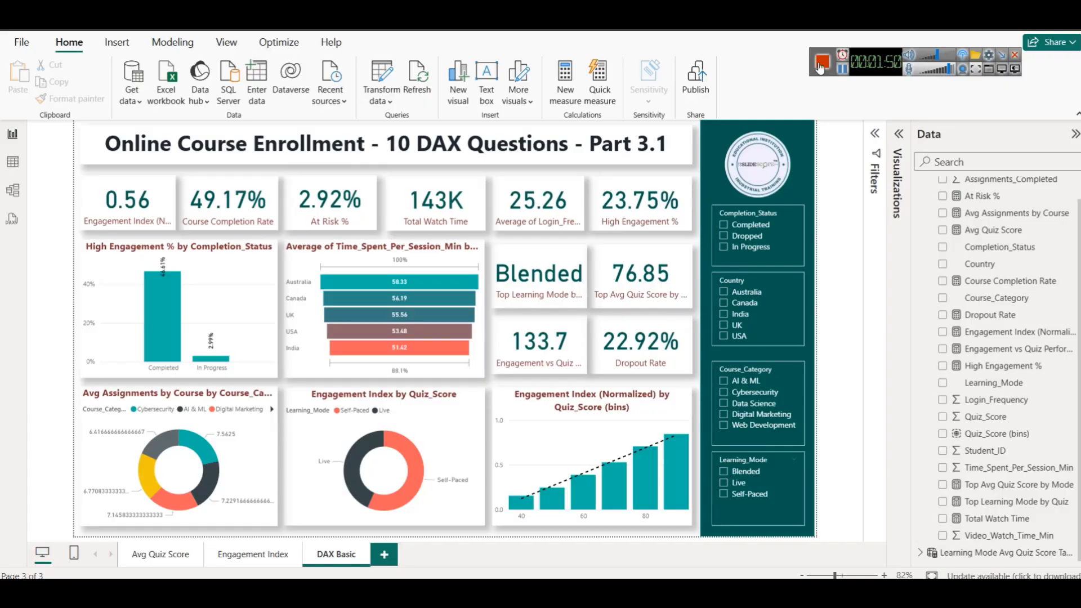
# In the browser, open the article's course enrollment dataset link, and return to the article to read its first DAX questions
pyautogui.hotkey('alt', 'Tab')
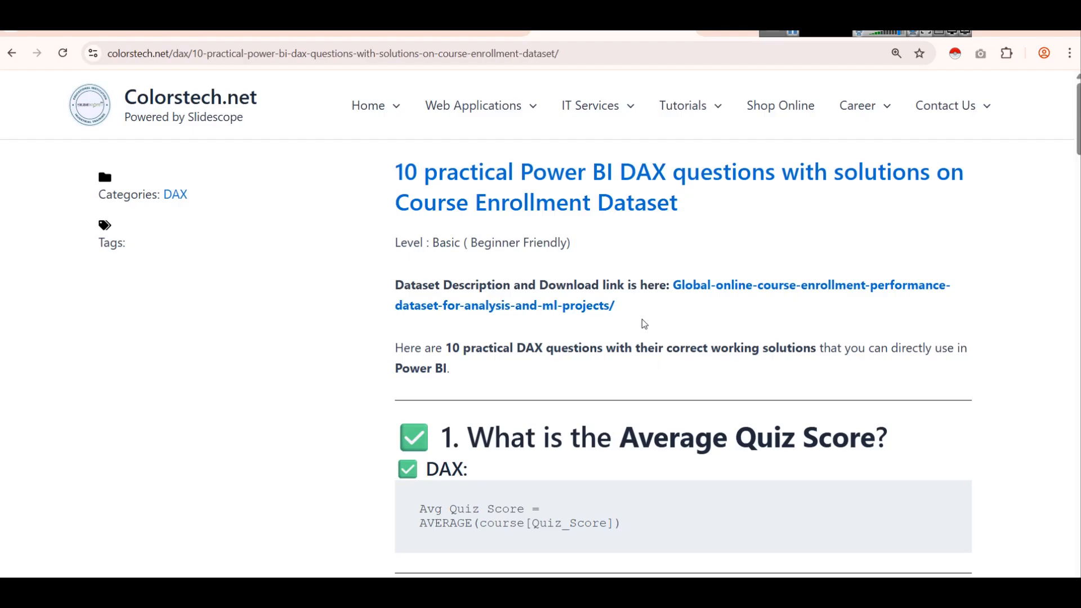
pyautogui.scroll(-1, 637, 326)
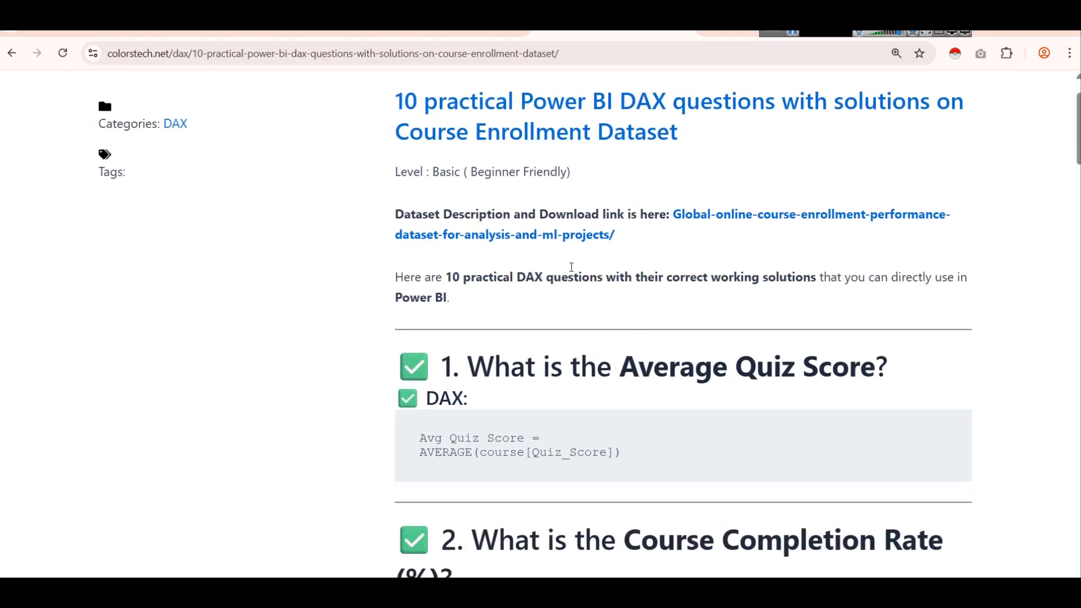
pyautogui.click(699, 221)
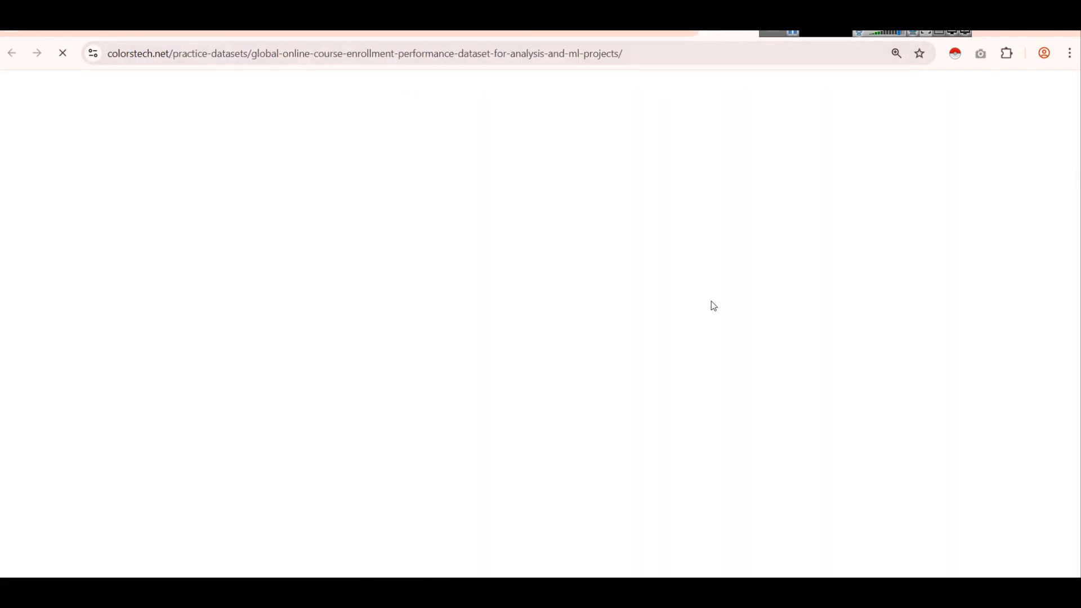
pyautogui.click(633, 35)
pyautogui.scroll(-2, 587, 329)
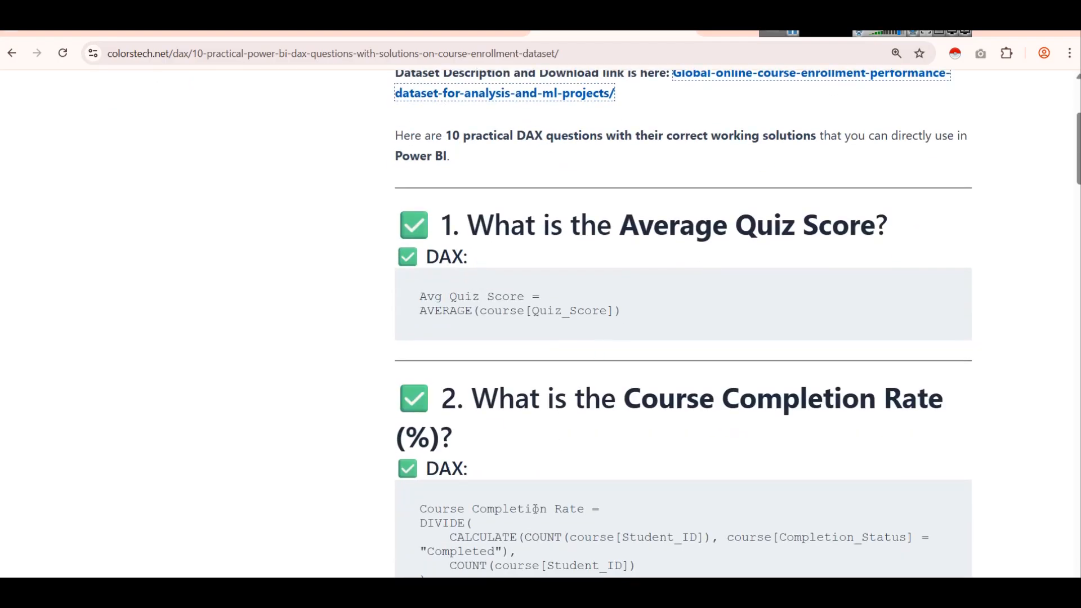
# Switch to the two-page Power BI report, show the Avg Quiz Score page, collapse the Visualizations pane and narrow the Data pane
pyautogui.hotkey('alt', 'Tab')
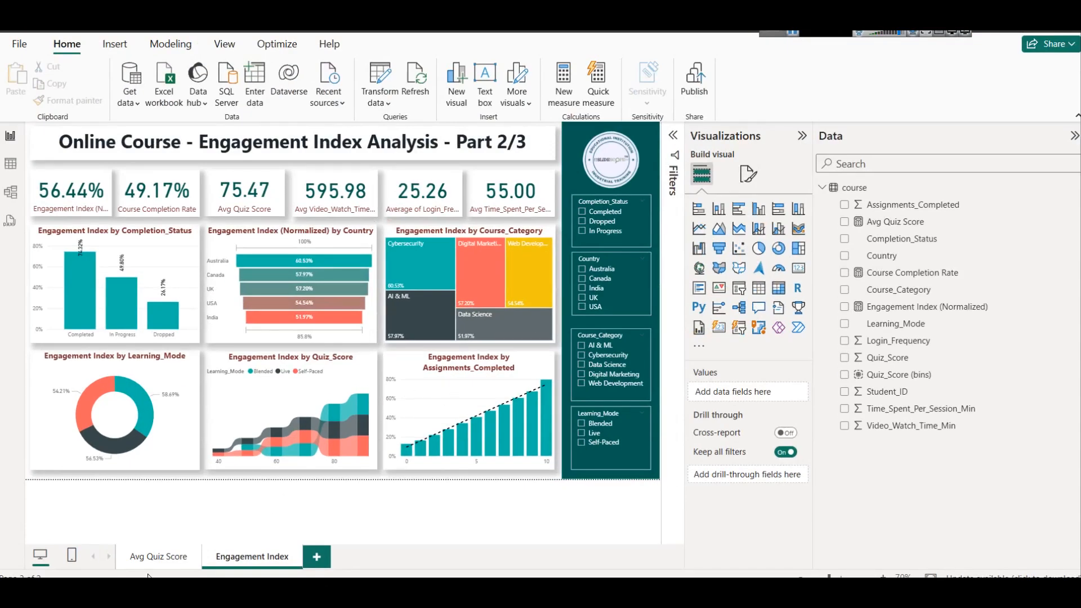
pyautogui.click(150, 566)
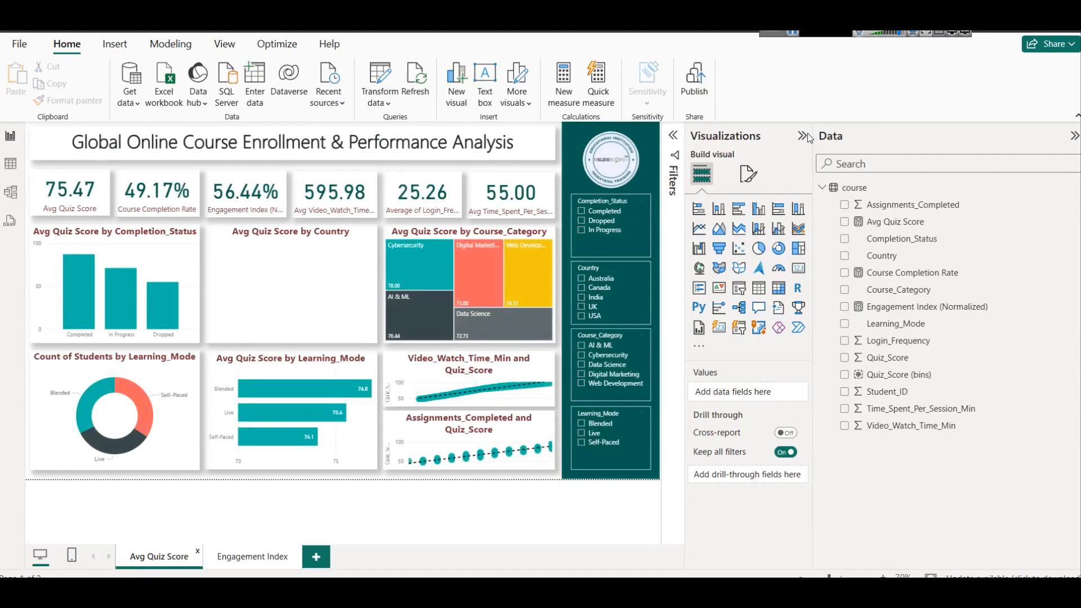
pyautogui.click(802, 136)
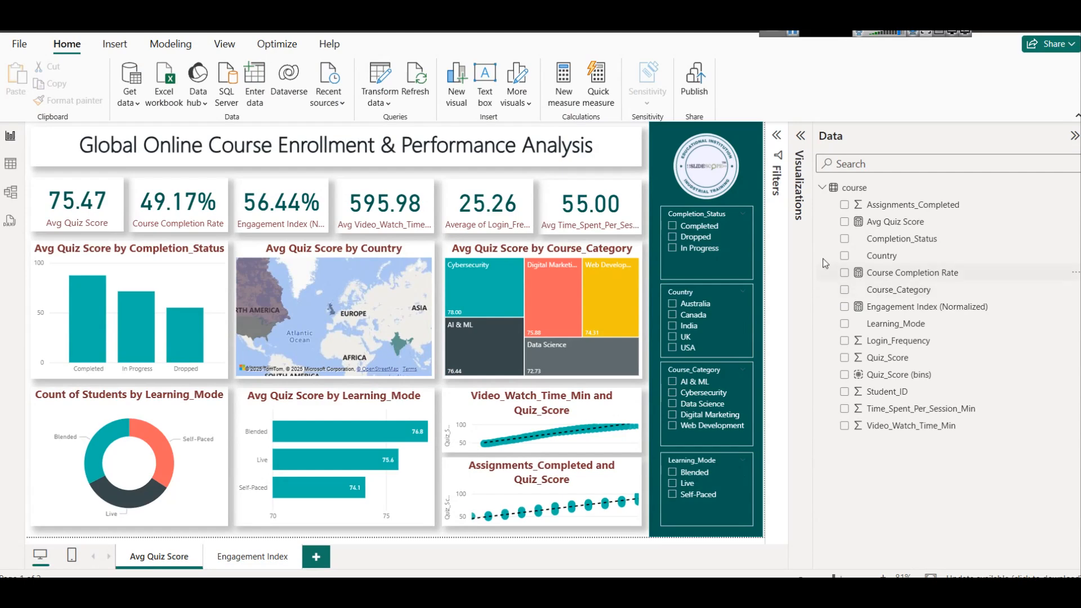
pyautogui.moveTo(813, 243); pyautogui.dragTo(912, 246)
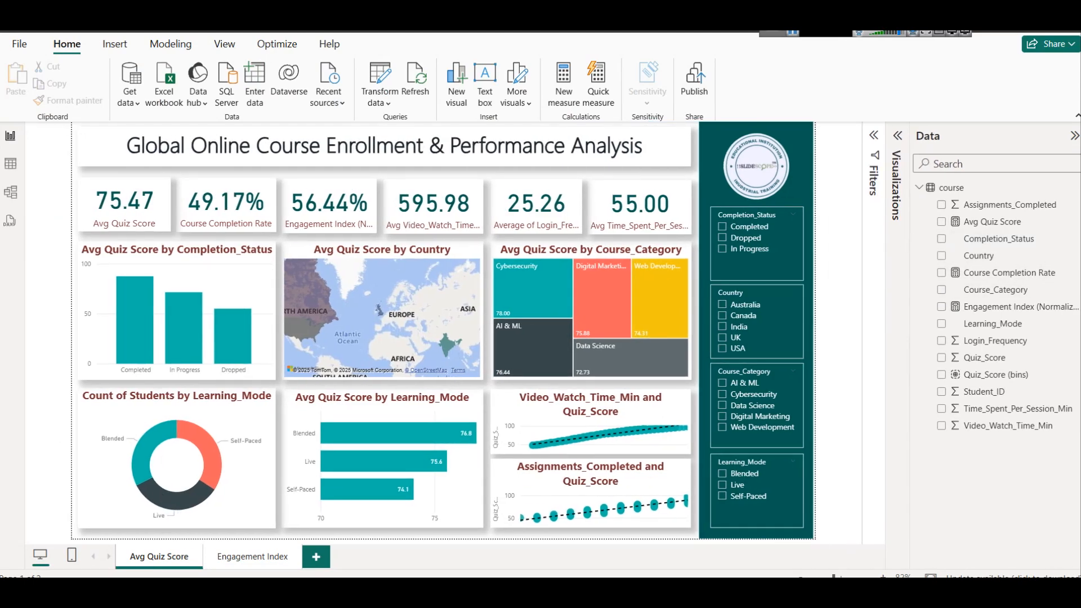
# Show the Engagement Index page and examine the DAX formula of the Engagement Index (Normalized) measure
pyautogui.click(248, 567)
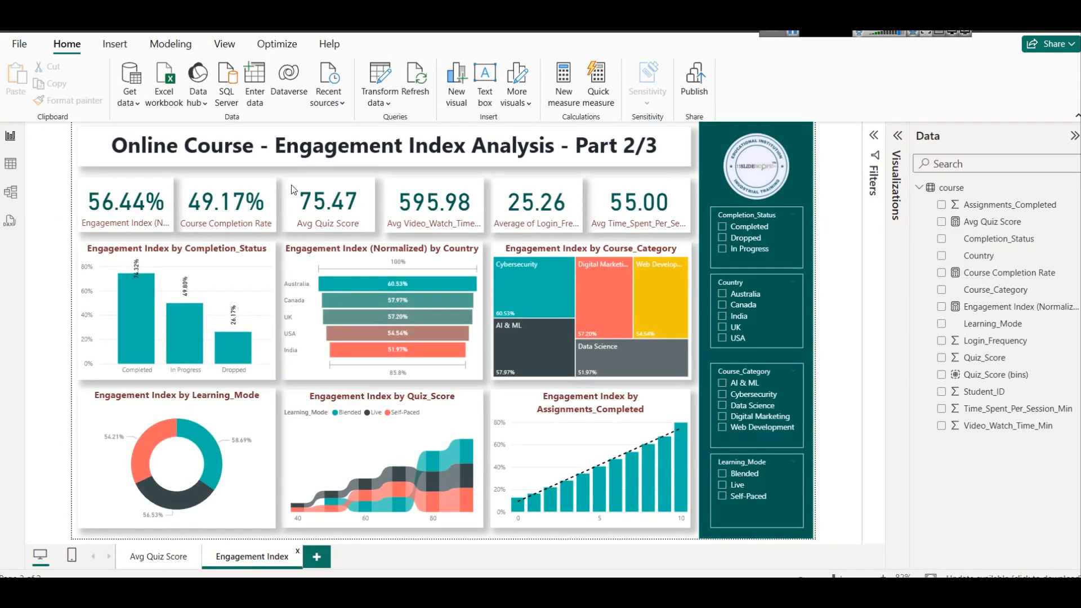
pyautogui.click(1006, 308)
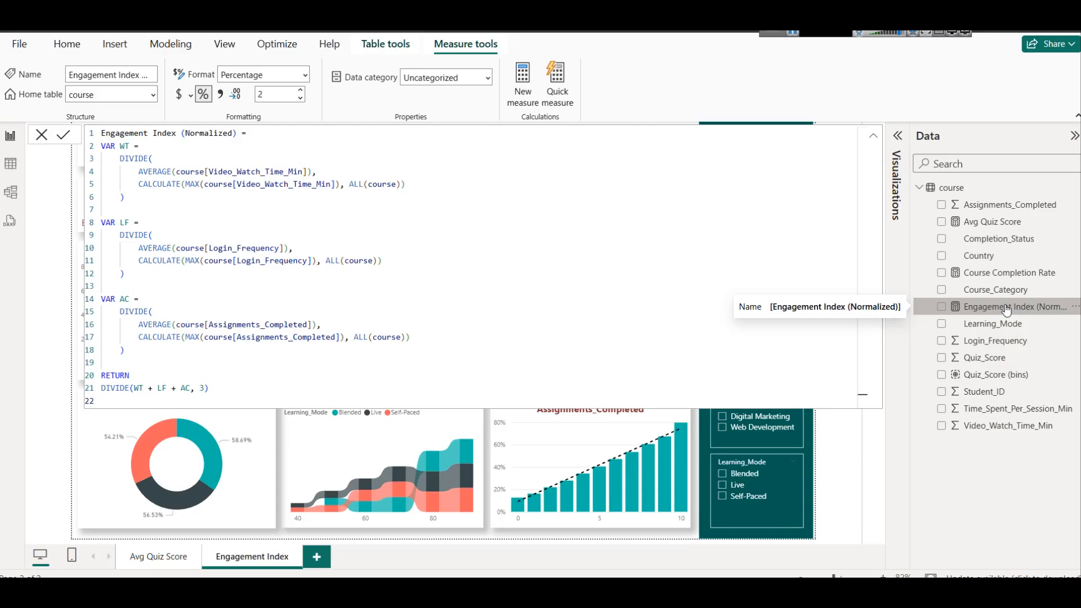
# Duplicate the Engagement Index report page
pyautogui.rightClick(255, 566)
pyautogui.click(292, 505)
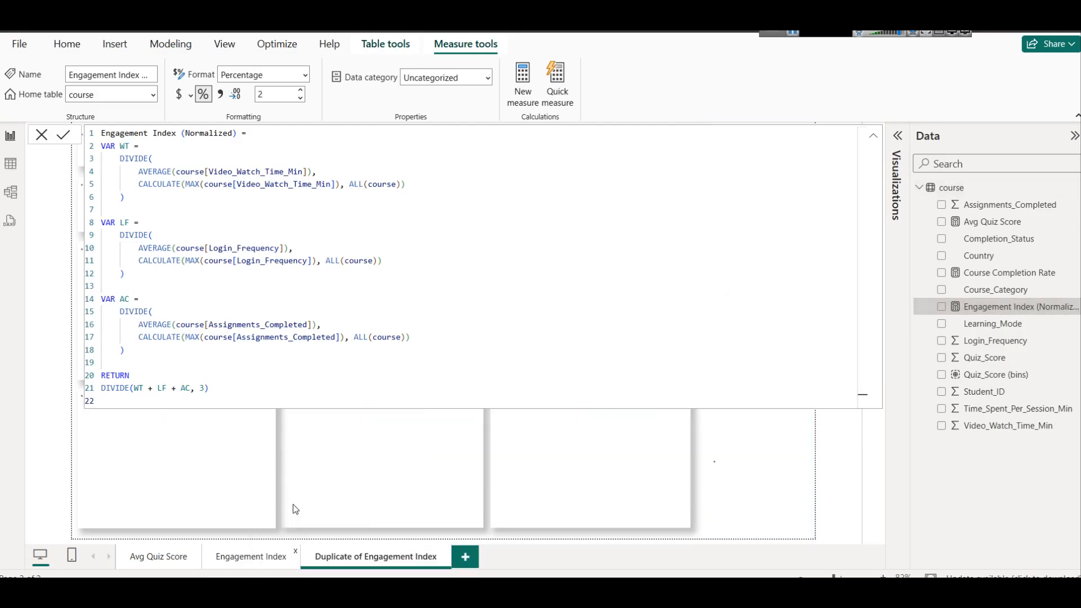
# Rename the duplicated report page as DAX Basic
pyautogui.rightClick(374, 561)
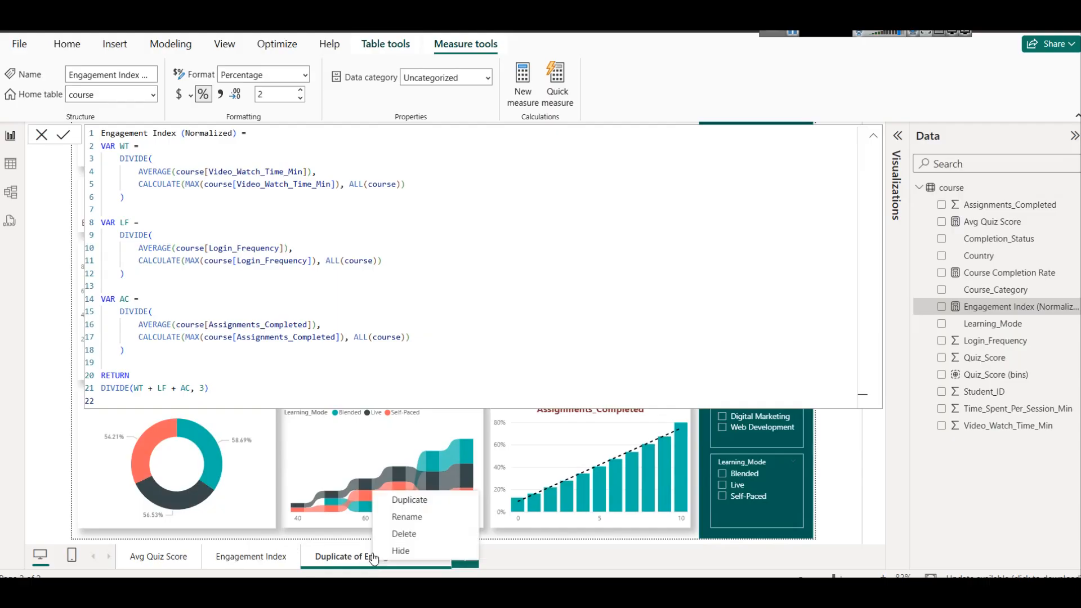
pyautogui.click(416, 516)
pyautogui.write('DAX')
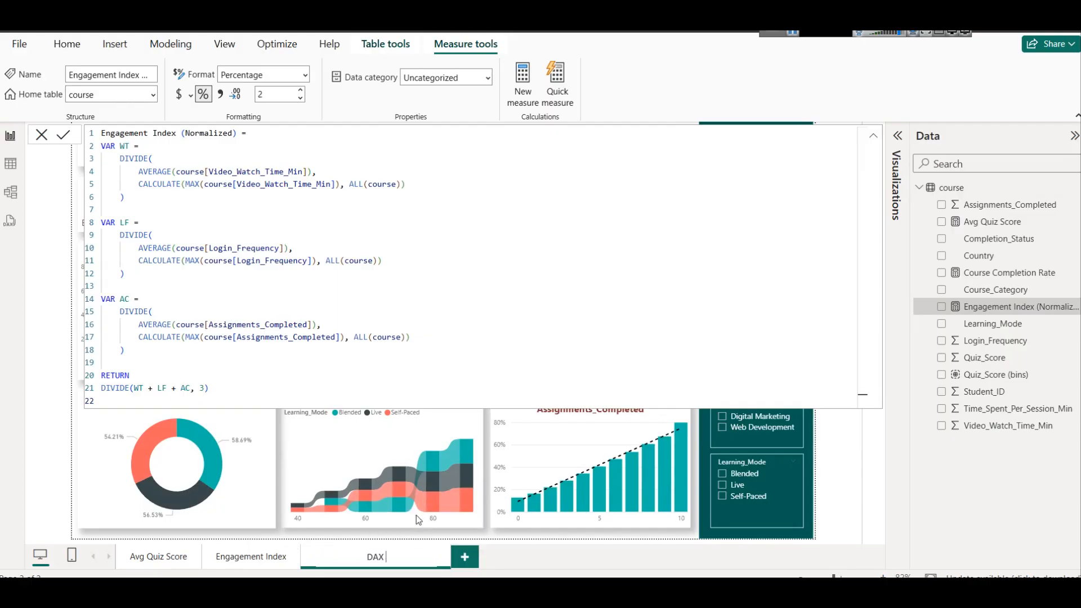
pyautogui.write(' Basic')
pyautogui.click(668, 571)
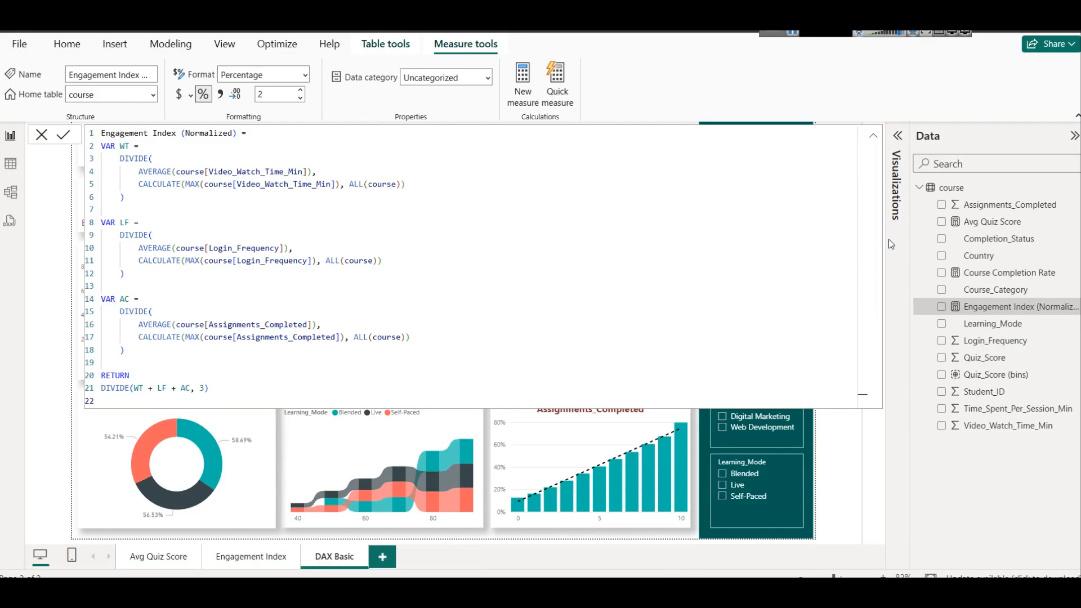
# Collapse the formula editor and change the page's heading to "Online Course Enrollment - 10 DAX Questions - Part 3.1"
pyautogui.click(876, 139)
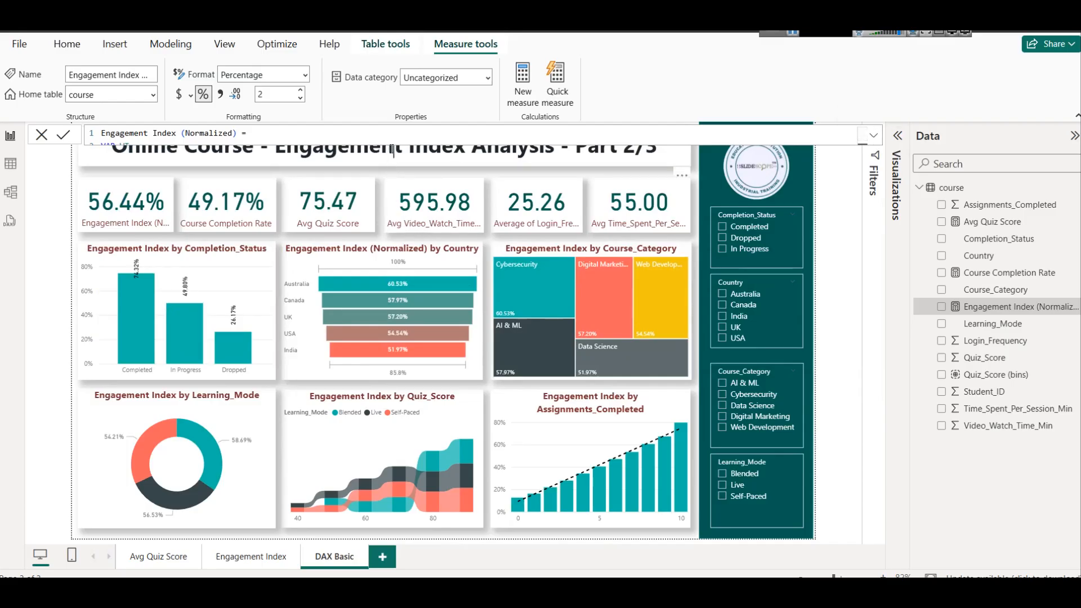
pyautogui.click(687, 144)
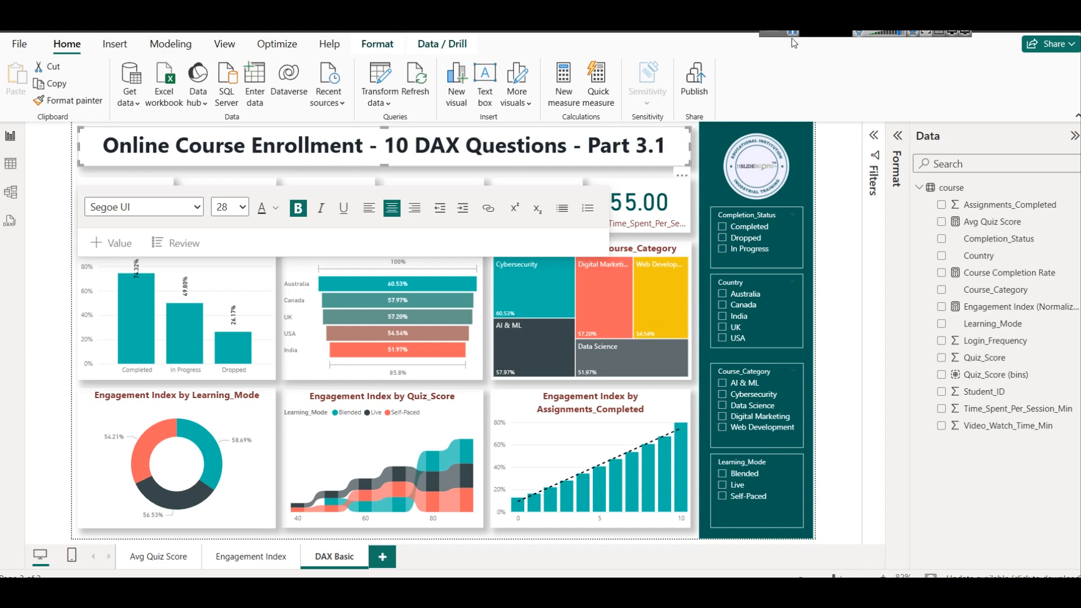
pyautogui.click(520, 177)
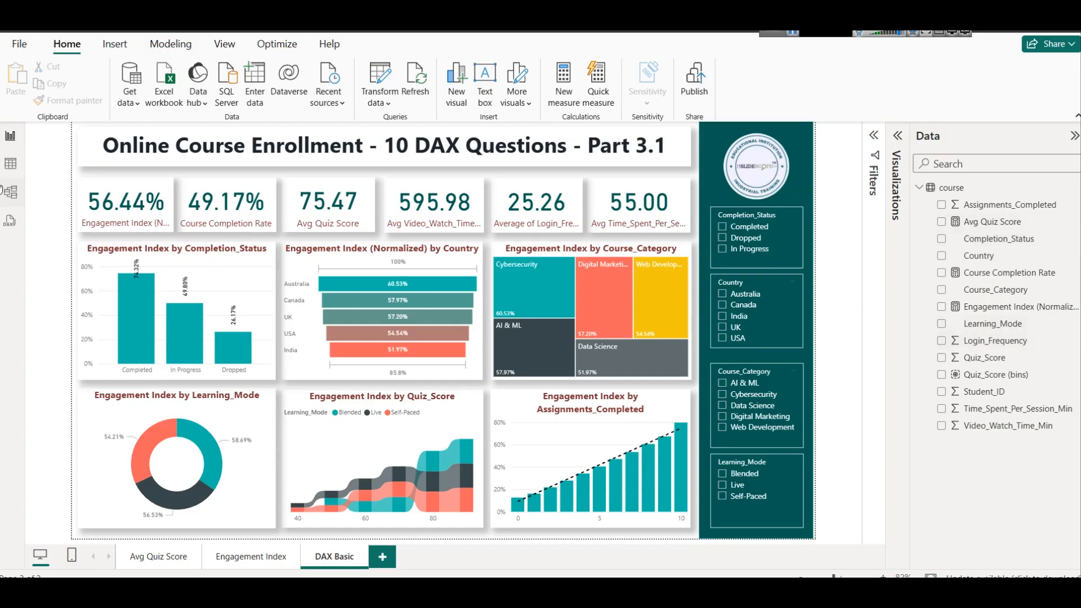
# Show the course table's data and examine its columns from Student_ID through Quiz_Score (bins), ending on Quiz_Score
pyautogui.click(10, 164)
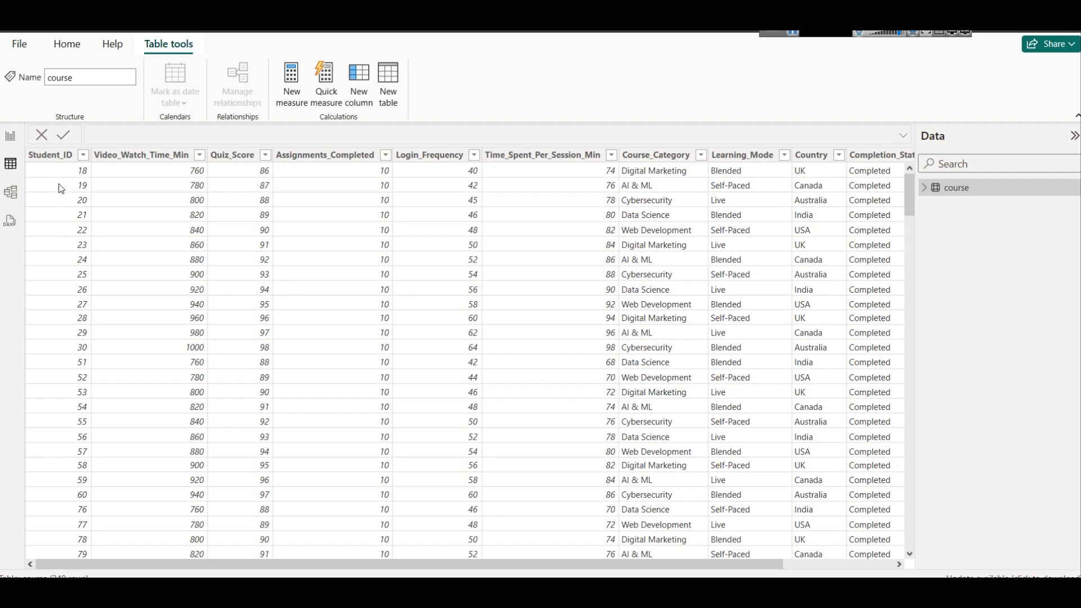
pyautogui.click(64, 161)
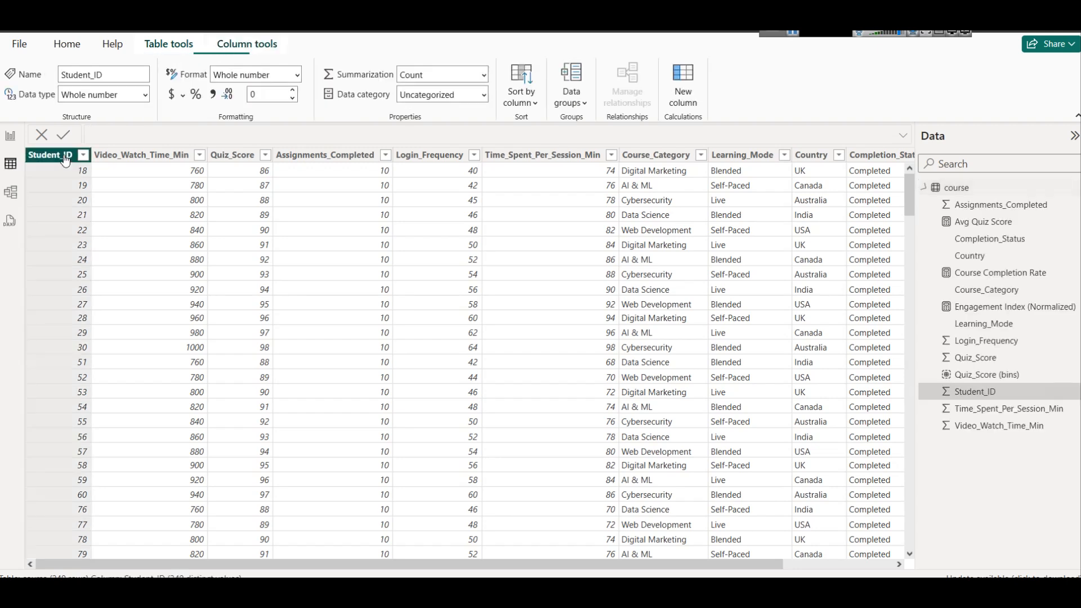
pyautogui.click(125, 157)
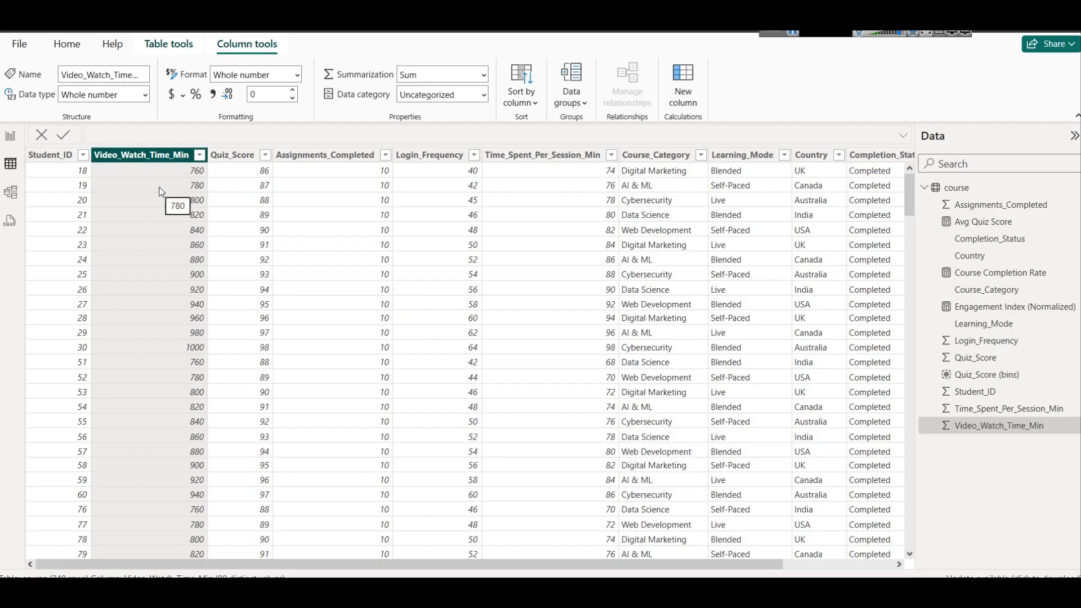
pyautogui.click(245, 161)
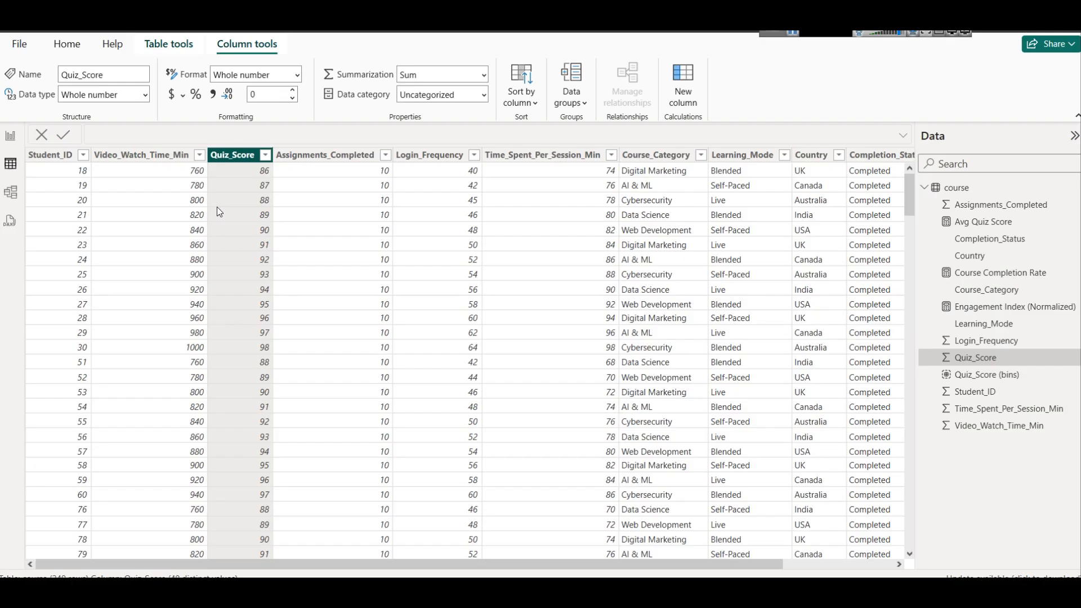
pyautogui.click(300, 161)
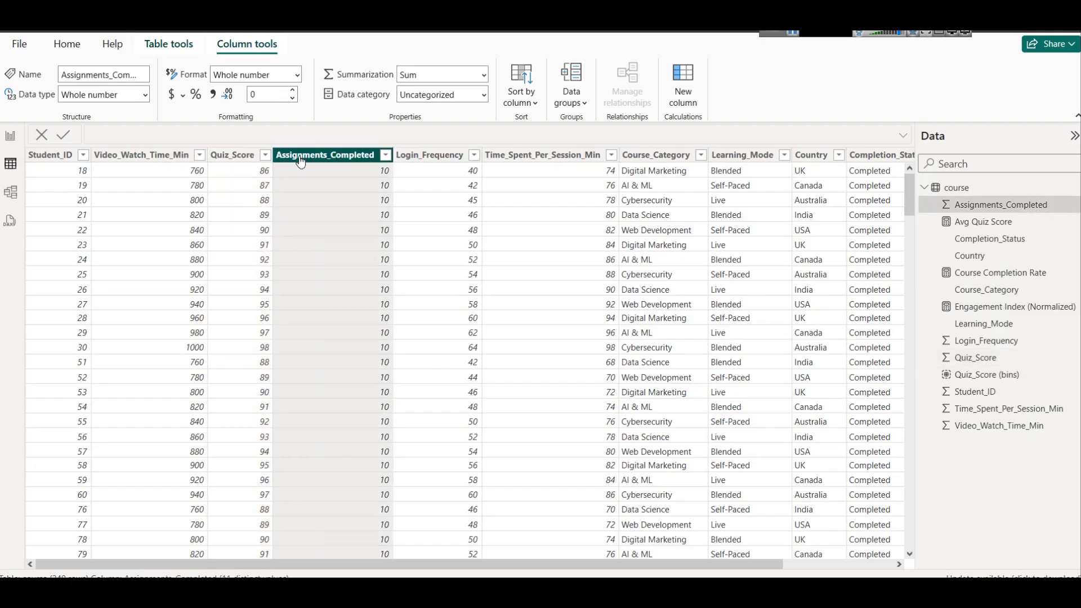
pyautogui.click(440, 156)
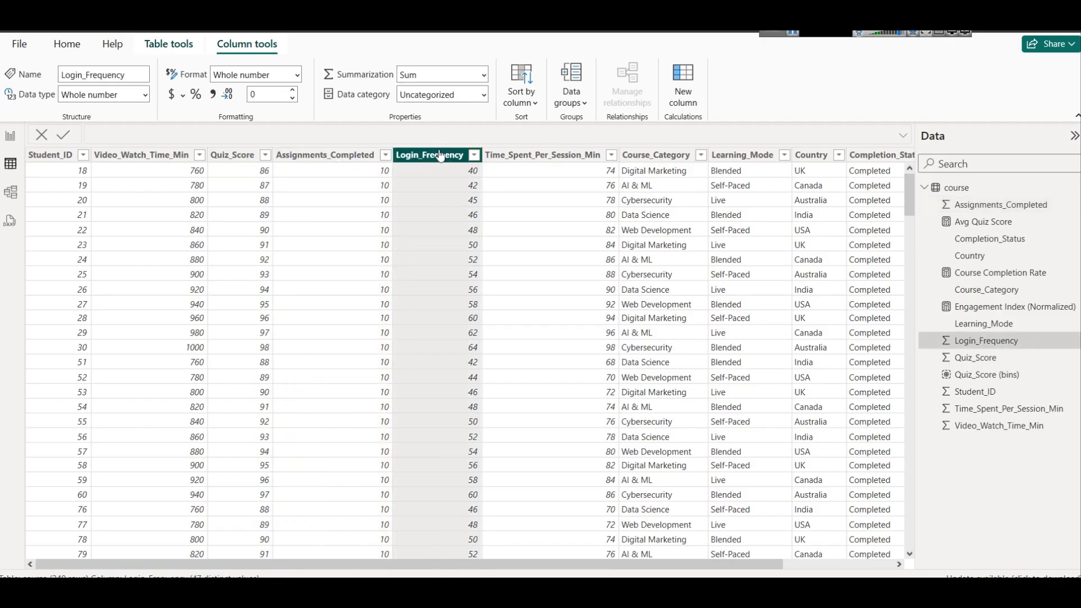
pyautogui.click(489, 157)
pyautogui.click(662, 160)
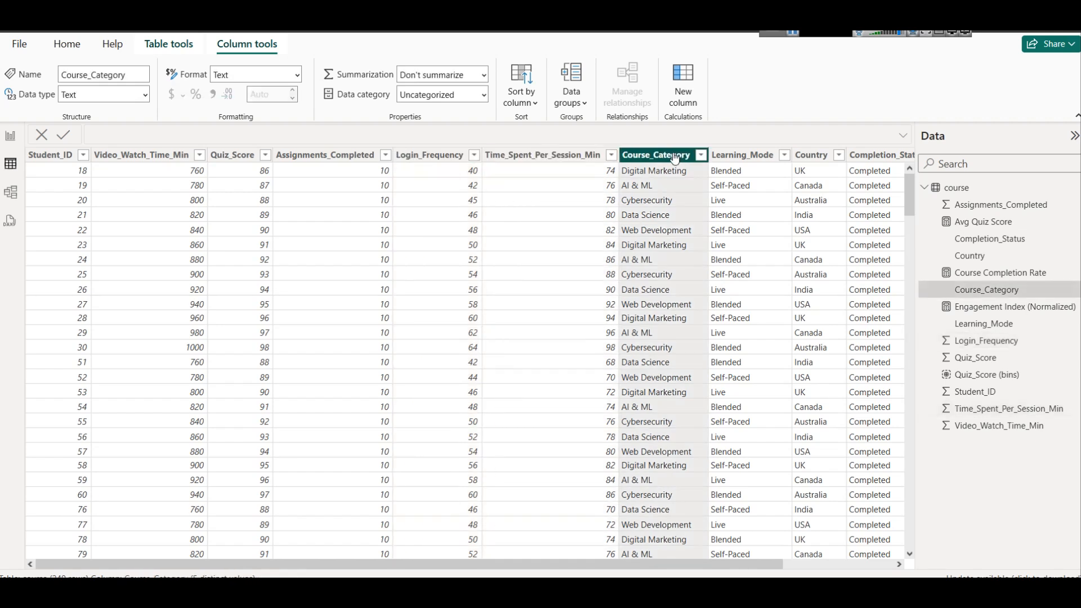
pyautogui.click(752, 160)
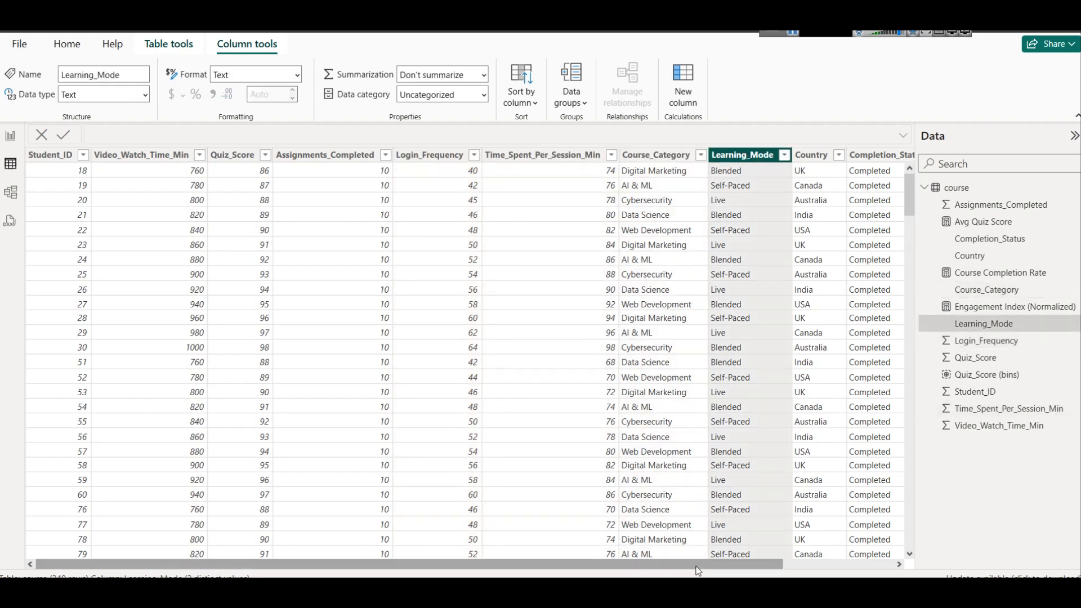
pyautogui.moveTo(698, 566); pyautogui.dragTo(811, 569)
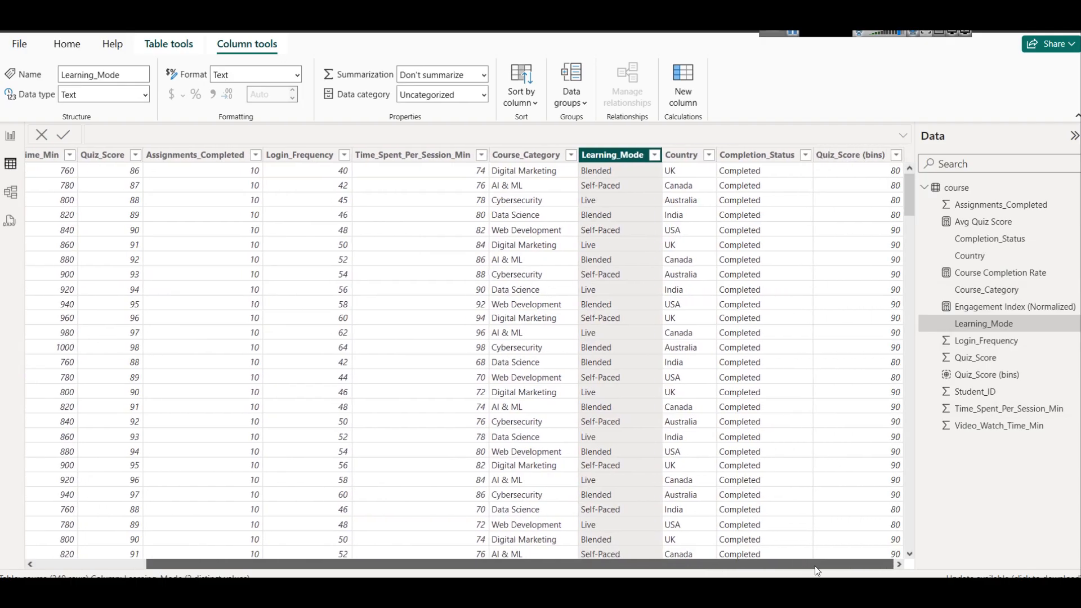
pyautogui.click(750, 161)
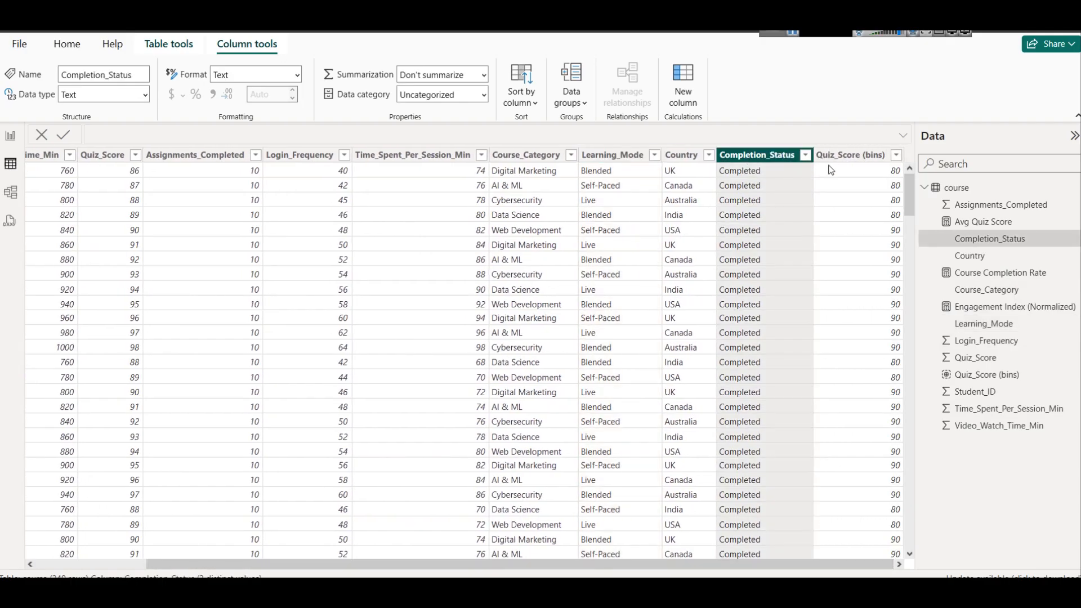
pyautogui.click(838, 155)
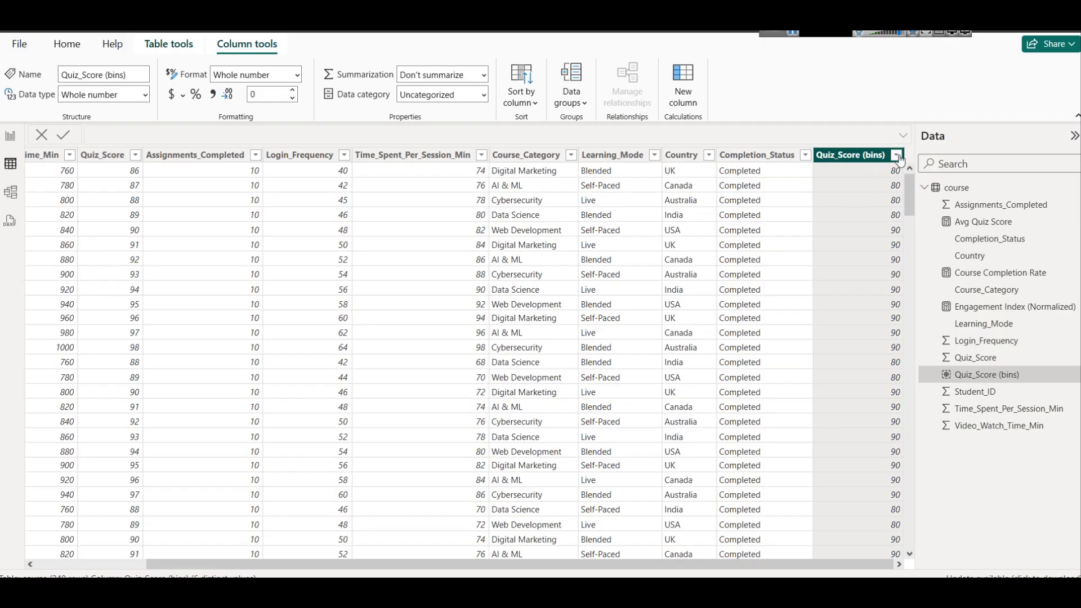
pyautogui.moveTo(771, 564); pyautogui.dragTo(446, 541)
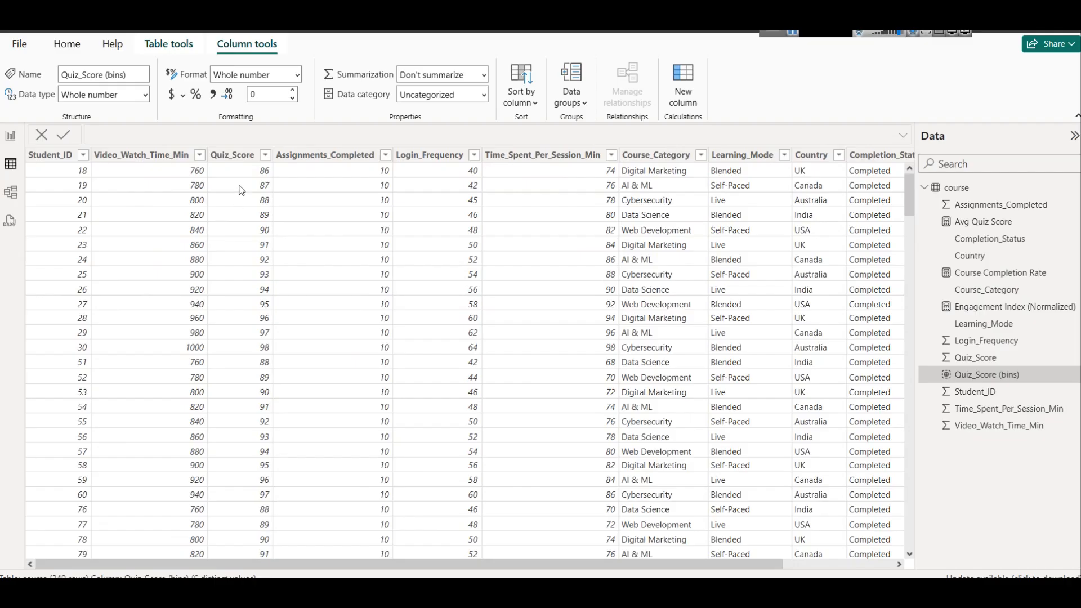
pyautogui.click(244, 163)
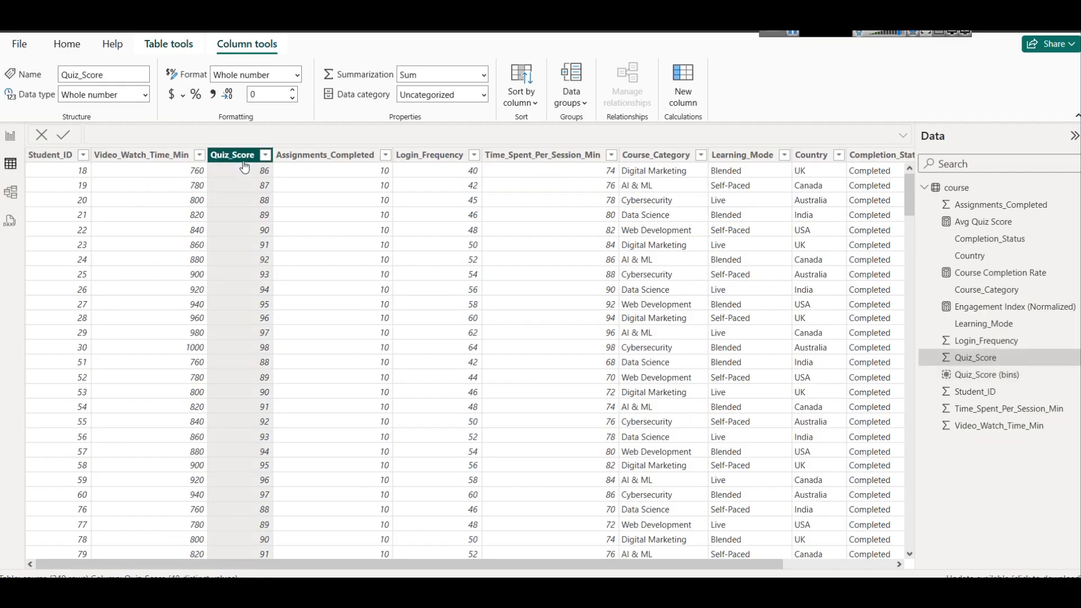
# Return to the DAX Basic report page and examine the DAX formula of the Avg Quiz Score measure
pyautogui.click(10, 136)
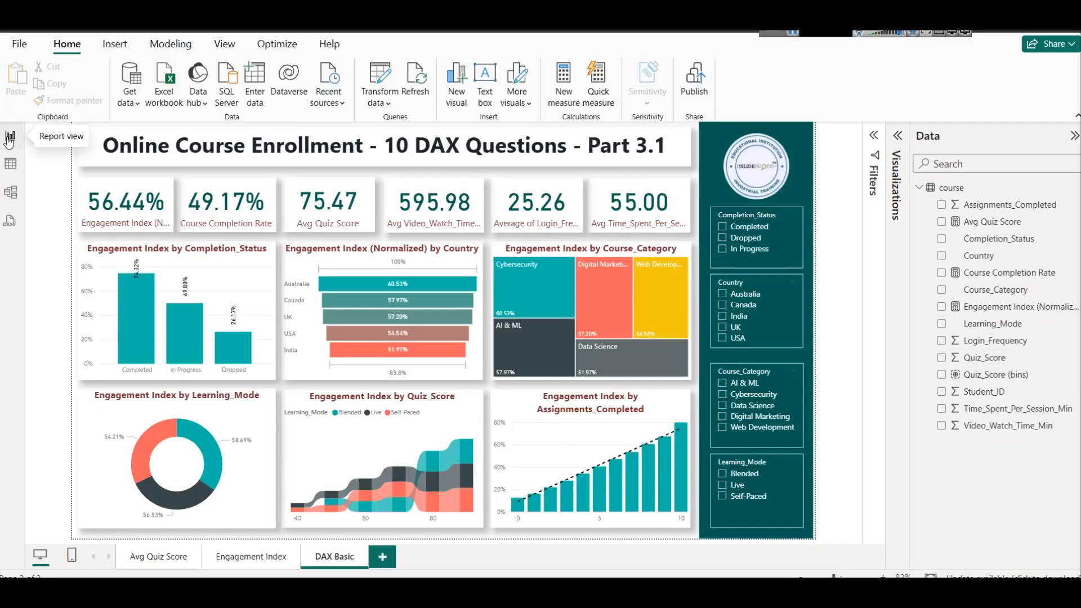
pyautogui.click(991, 223)
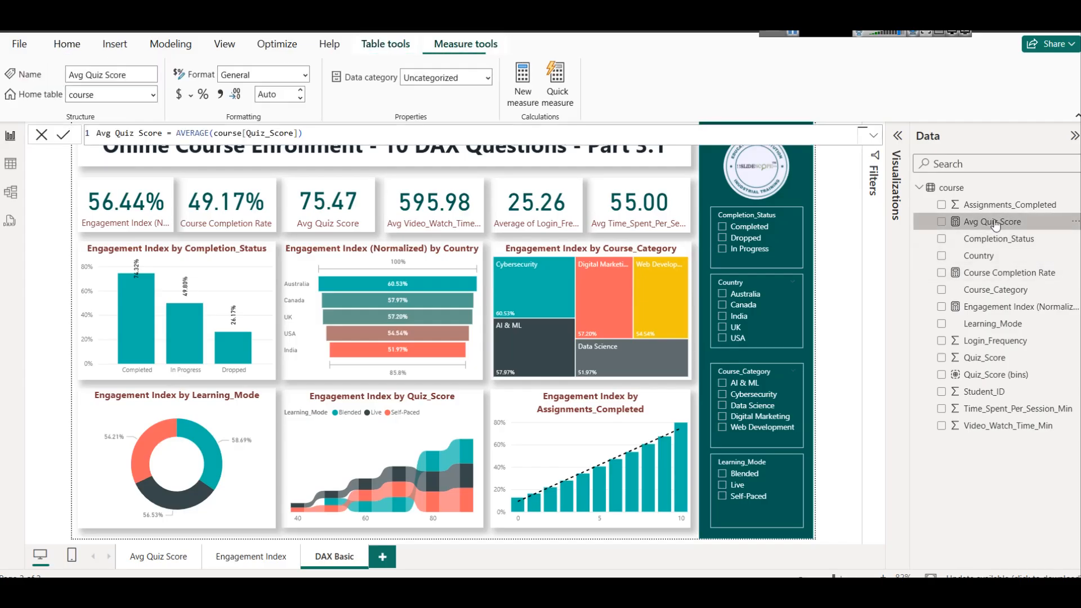
pyautogui.rightClick(945, 188)
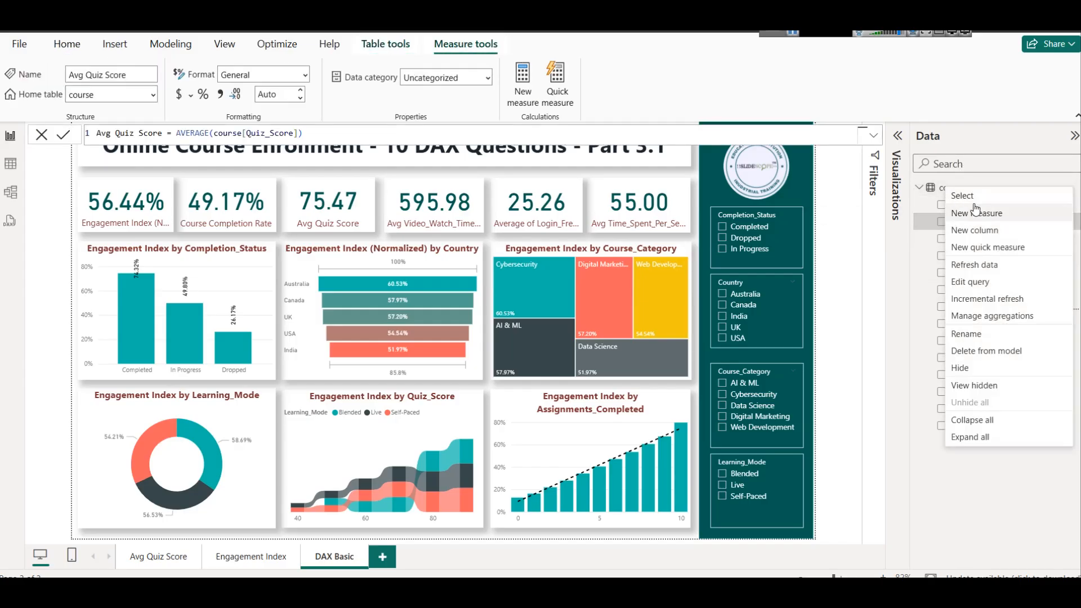
pyautogui.click(112, 132)
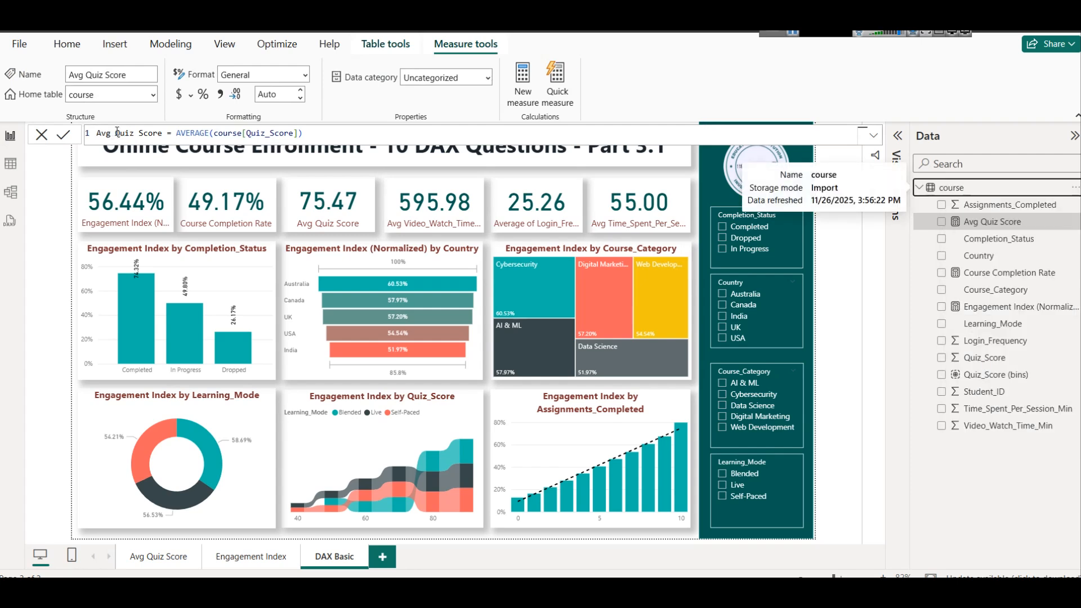
pyautogui.click(191, 133)
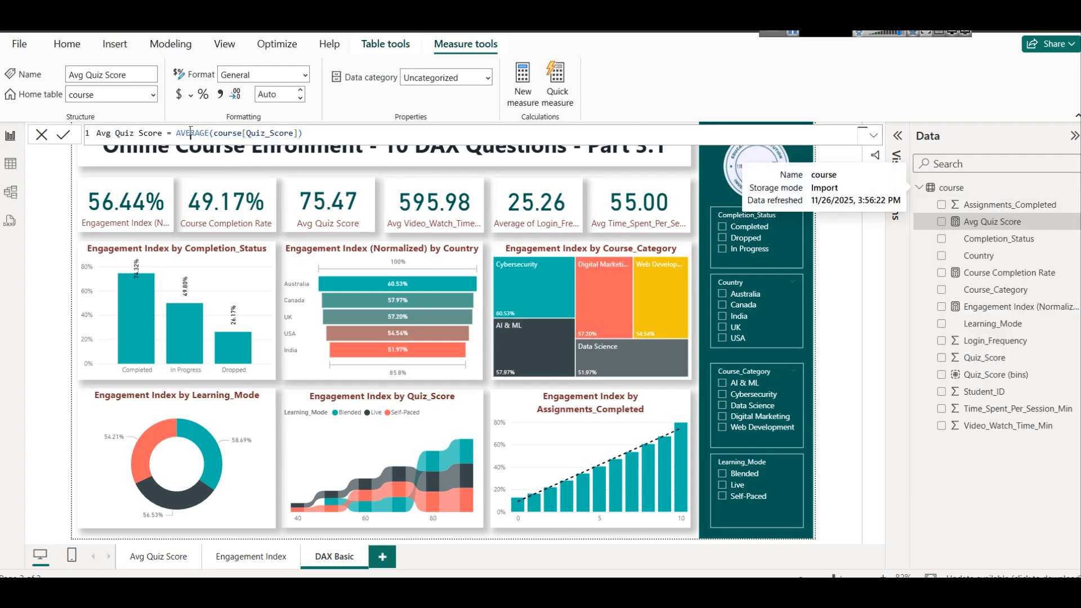
# Remove the course table name from the AVERAGE argument of the Avg Quiz Score measure and commit the formula
pyautogui.click(215, 133)
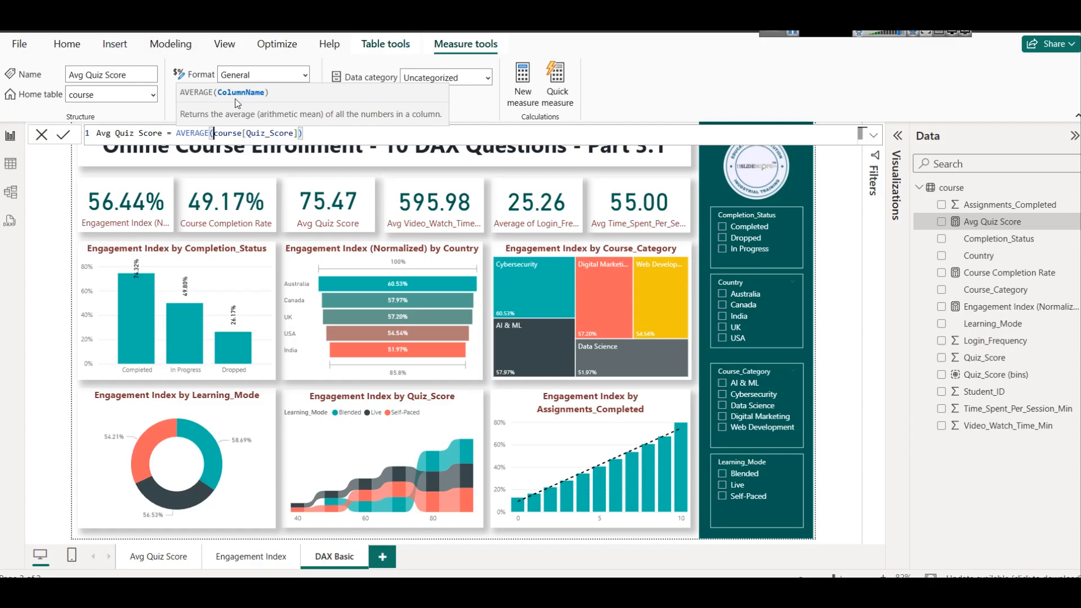
pyautogui.hotkey('ctrl', 'shift', 'Right')
pyautogui.press('Delete')
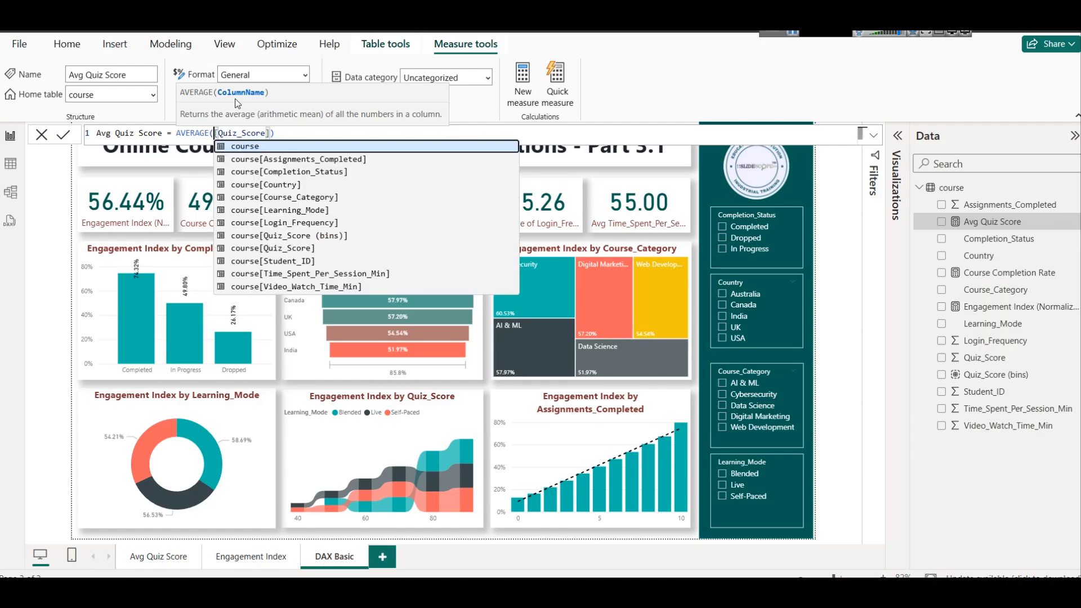
pyautogui.click(292, 133)
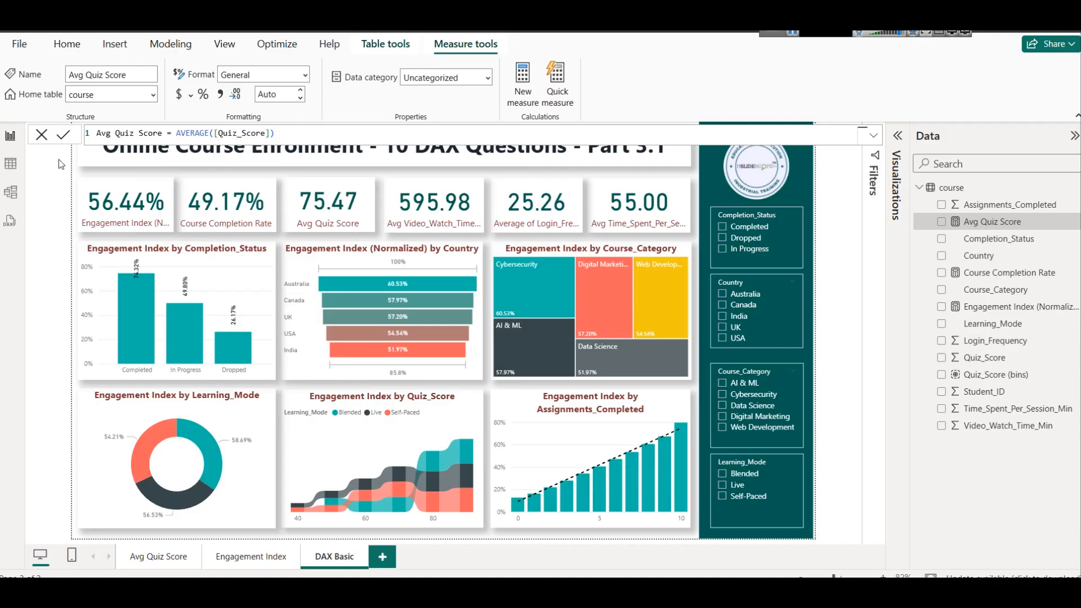
pyautogui.click(63, 134)
# Expand the Visualizations pane, then remove the Avg Quiz Score measure from its card and add it back
pyautogui.click(339, 215)
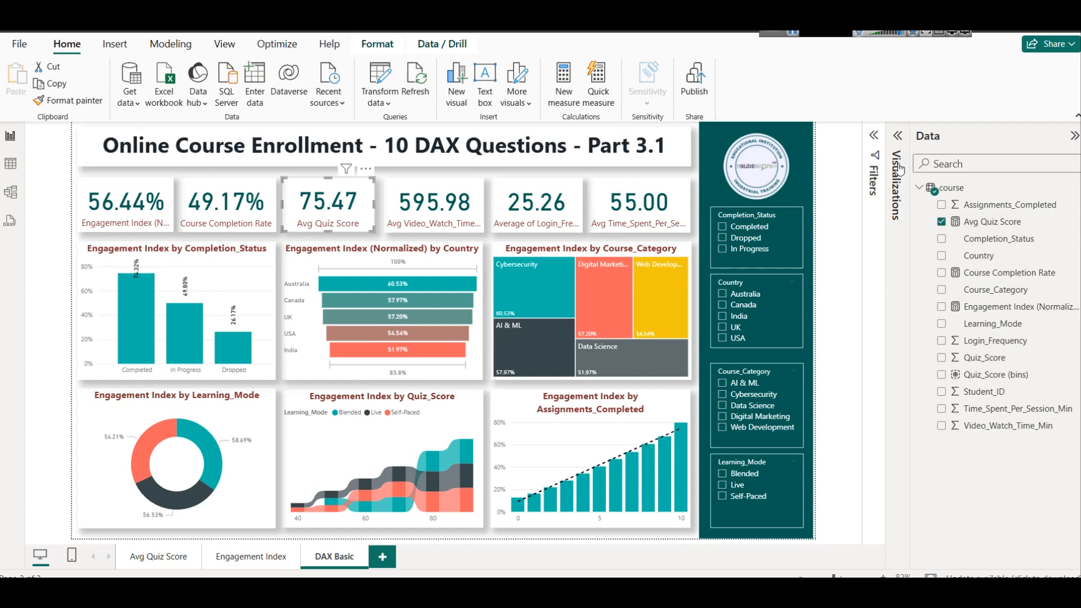
pyautogui.click(898, 139)
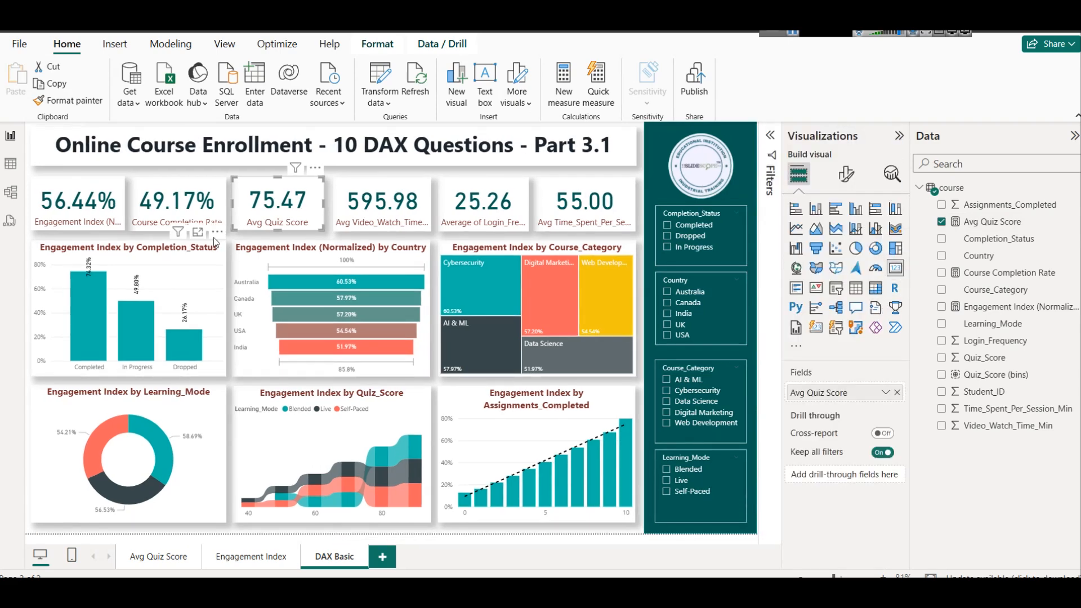
pyautogui.click(897, 394)
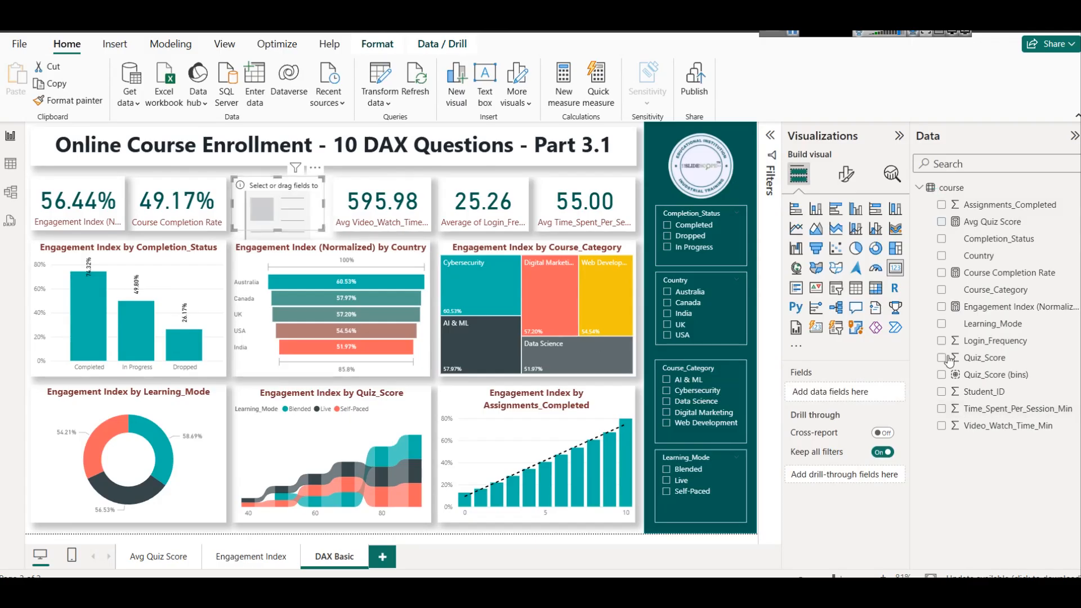
pyautogui.moveTo(989, 222); pyautogui.dragTo(847, 394)
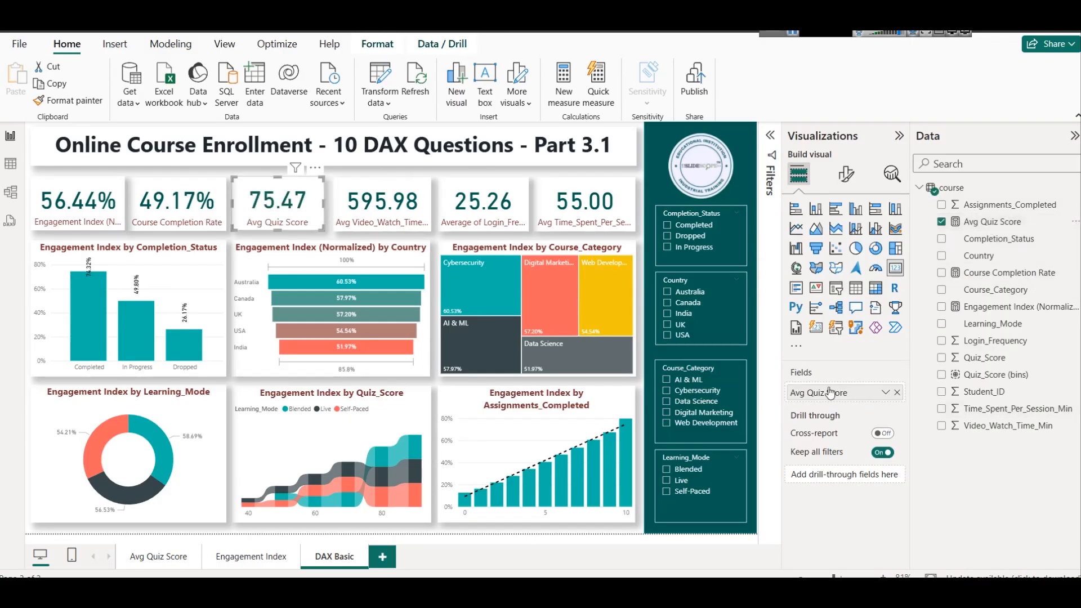
# Restore the course table name in the Avg Quiz Score formula so it reads AVERAGE(course[Quiz_Score])
pyautogui.click(960, 222)
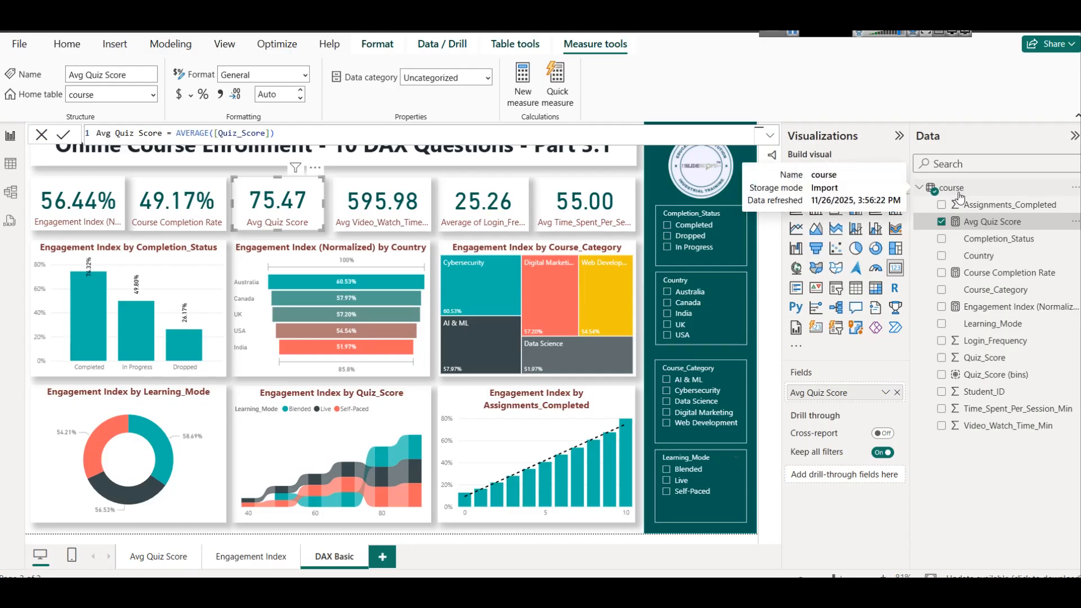
pyautogui.click(217, 134)
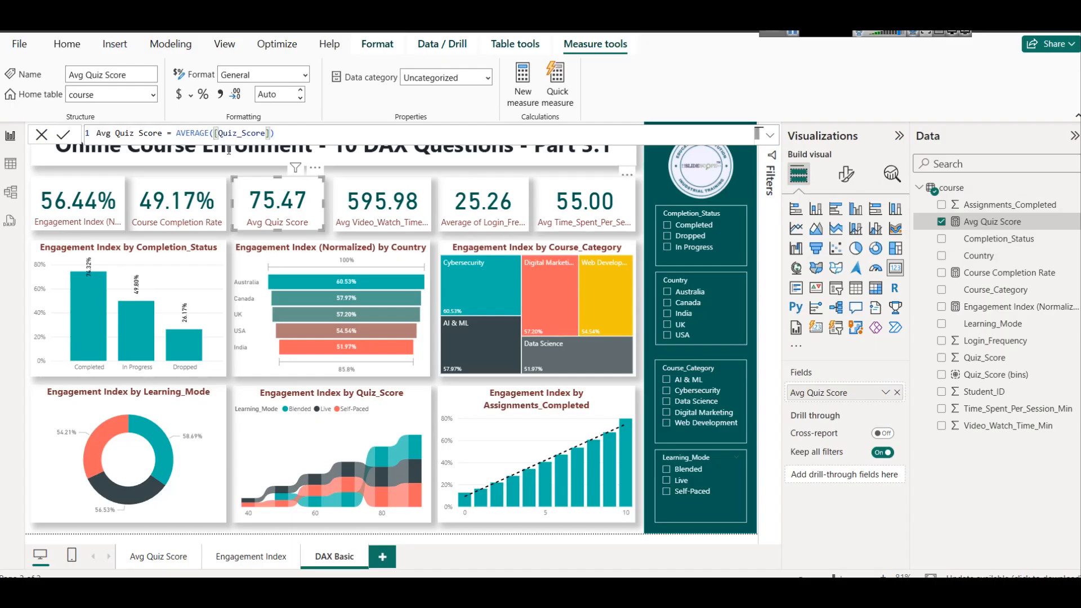
pyautogui.write('course')
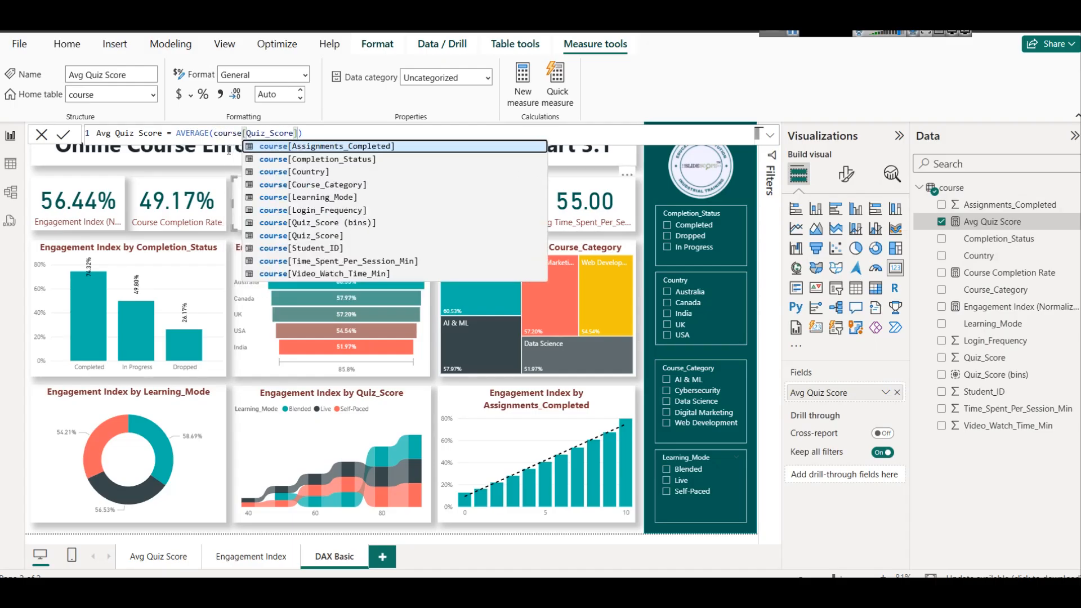
pyautogui.press('Escape')
# Highlight the [Quiz_Score] column reference in the Avg Quiz Score formula
pyautogui.hotkey('shift', 'Right')
pyautogui.hotkey('shift', 'Right')
pyautogui.hotkey('shift', 'Right')
pyautogui.hotkey('shift', 'Right')
pyautogui.hotkey('shift', 'Right')
pyautogui.hotkey('shift', 'Right')
pyautogui.hotkey('shift', 'Right')
pyautogui.hotkey('shift', 'Right')
pyautogui.hotkey('shift', 'Right')
pyautogui.hotkey('shift', 'Right')
pyautogui.hotkey('shift', 'Right')
pyautogui.hotkey('shift', 'Right')
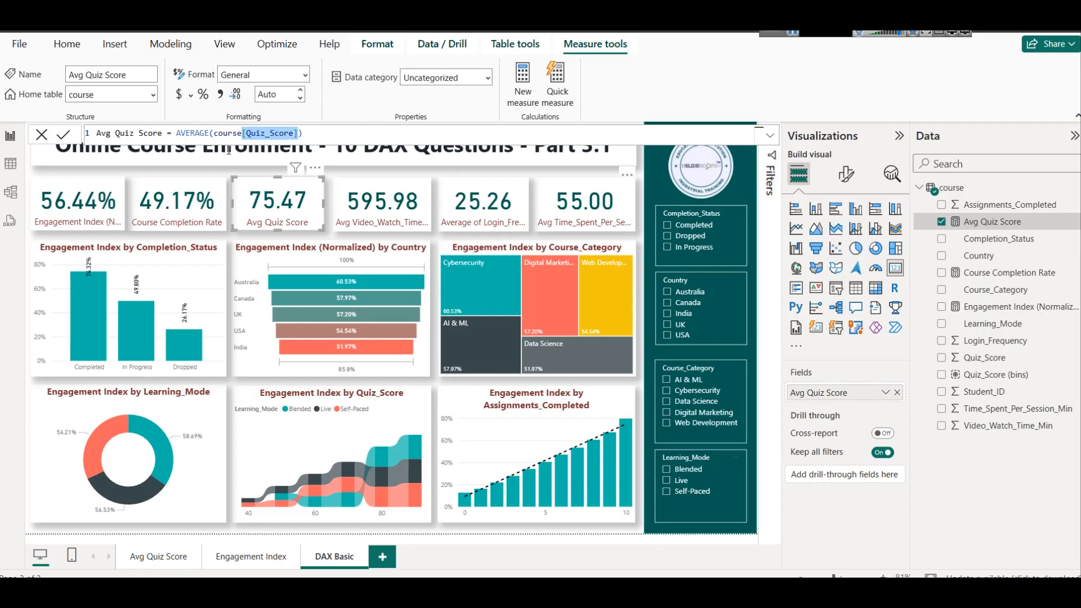
# Copy the entire Avg Quiz Score formula and paste it into a new Notepad note
pyautogui.hotkey('ctrl', 'a')
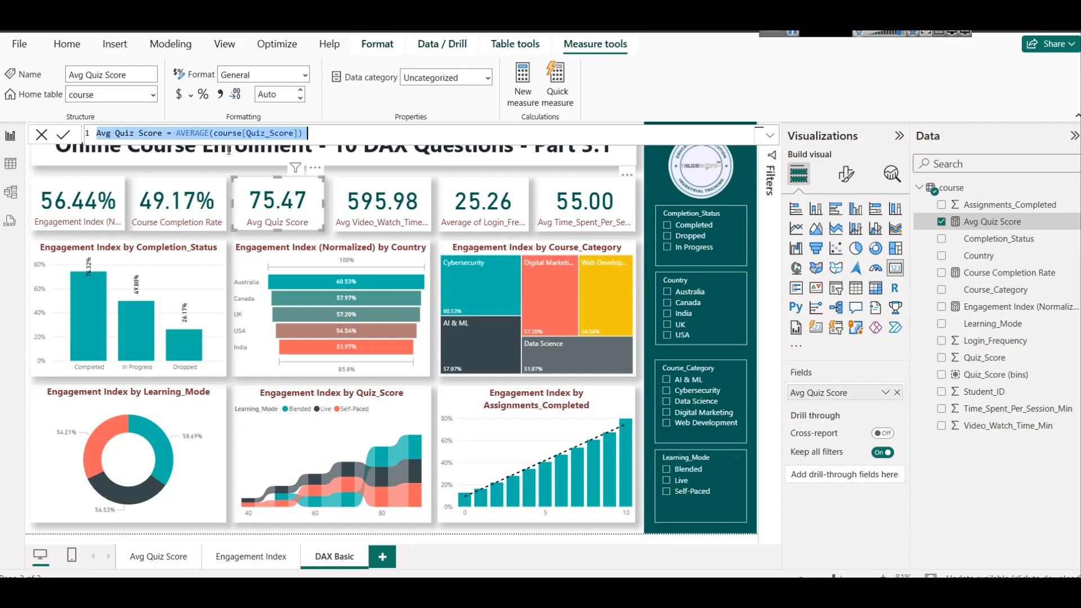
pyautogui.hotkey('ctrl', 'c')
pyautogui.press('super+r')
pyautogui.press('Return')
pyautogui.hotkey('ctrl', 'v')
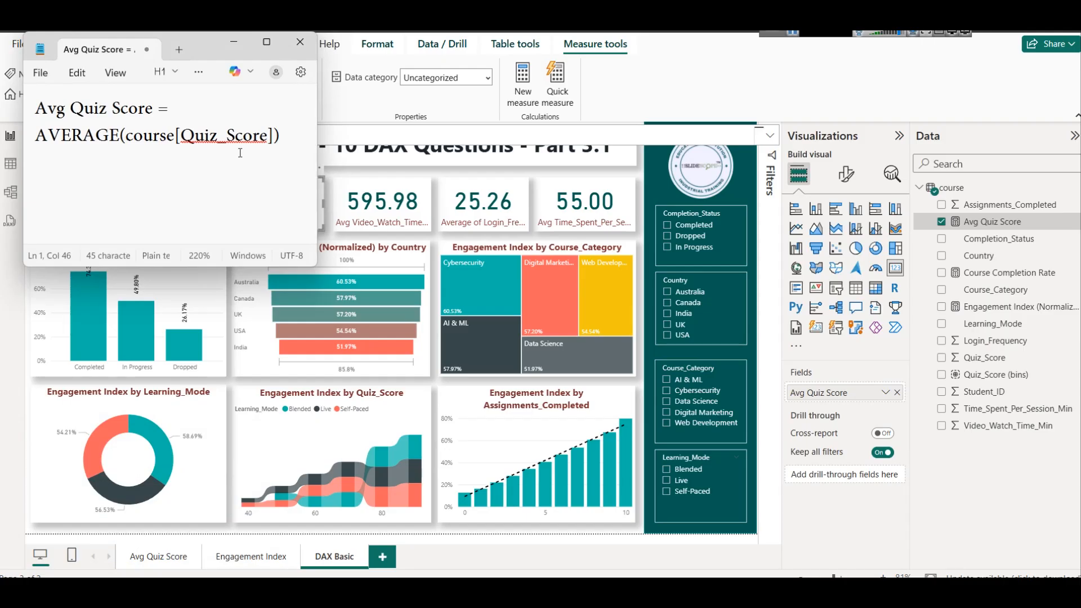
# Enclose the course table name in single quotes in the note so it reads AVERAGE('course'[Quiz_Score])
pyautogui.click(145, 138)
pyautogui.press('Left')
pyautogui.press('Left')
pyautogui.write("'")
pyautogui.press('Right')
pyautogui.press('Right')
pyautogui.press('Right')
pyautogui.press('Right')
pyautogui.press('Right')
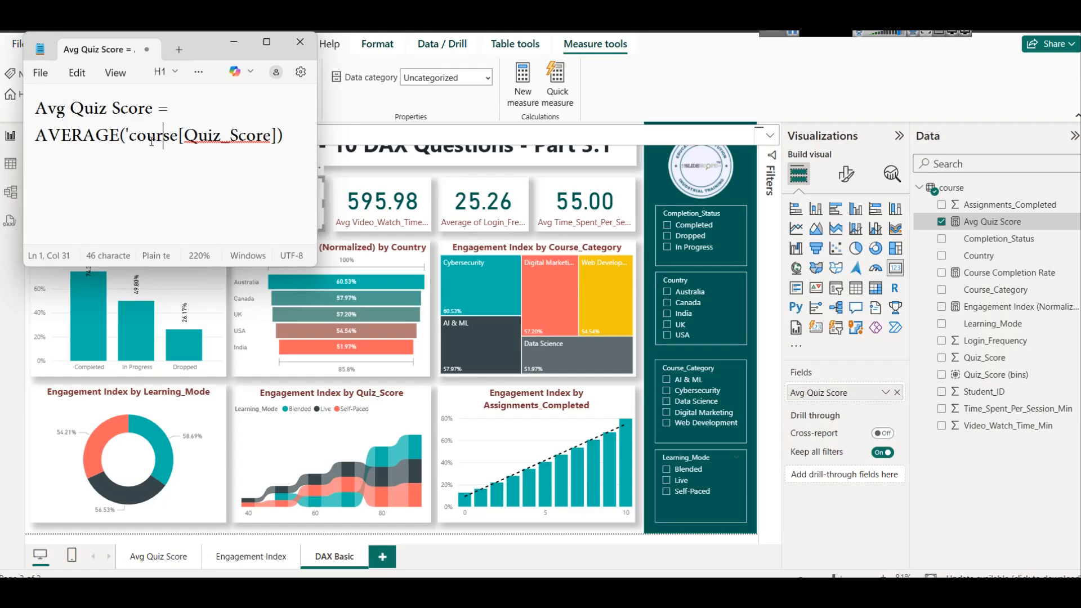
pyautogui.press('Right')
pyautogui.write("'")
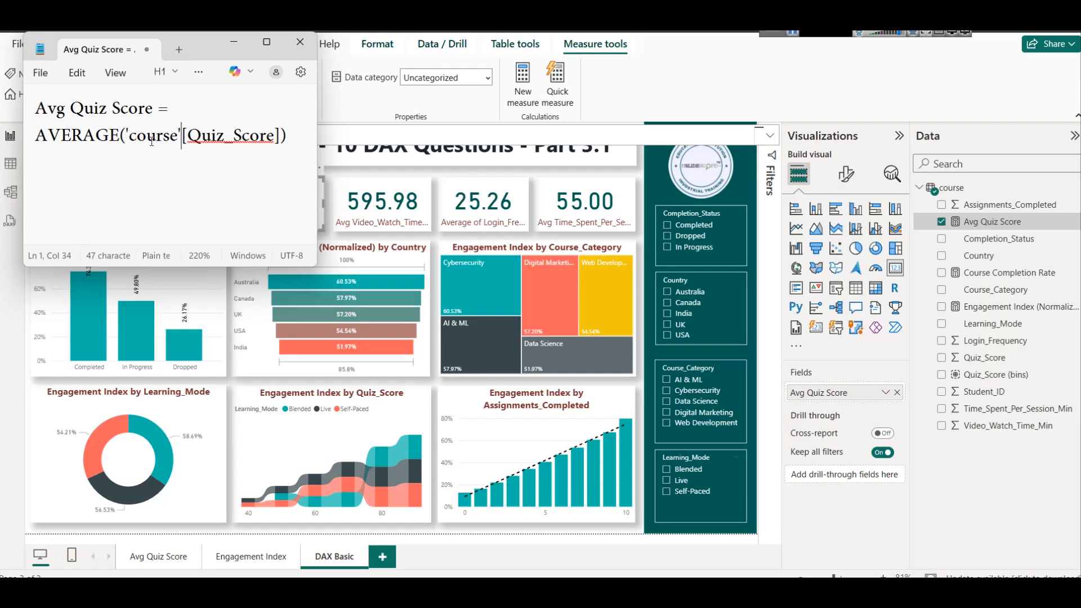
# Highlight the underscore in the Quiz_Score column name in the note, and minimize the note window
pyautogui.click(793, 33)
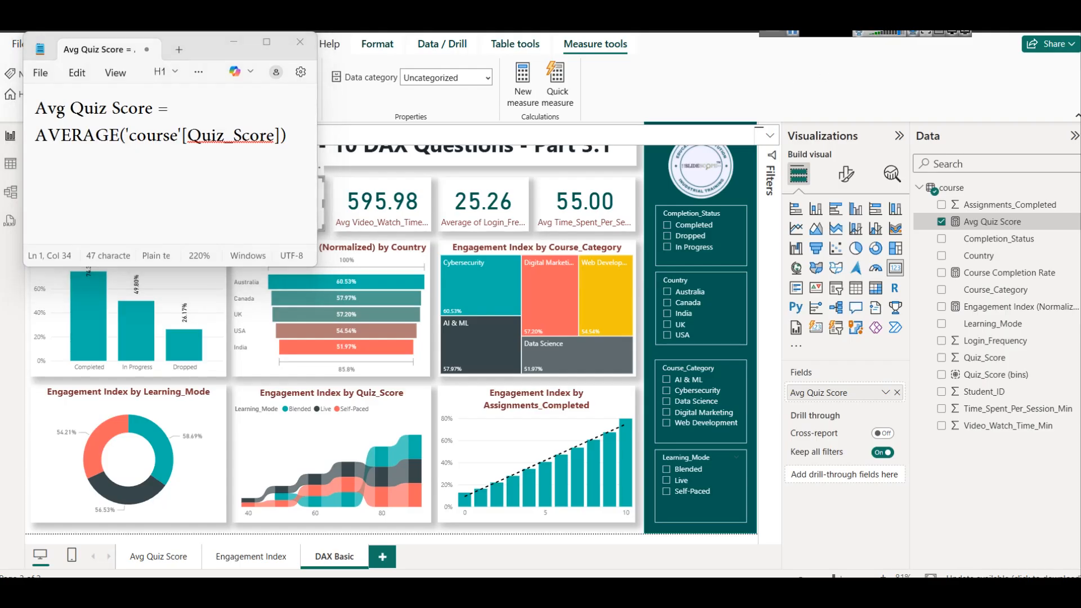
pyautogui.doubleClick(144, 135)
pyautogui.moveTo(224, 138); pyautogui.dragTo(233, 137)
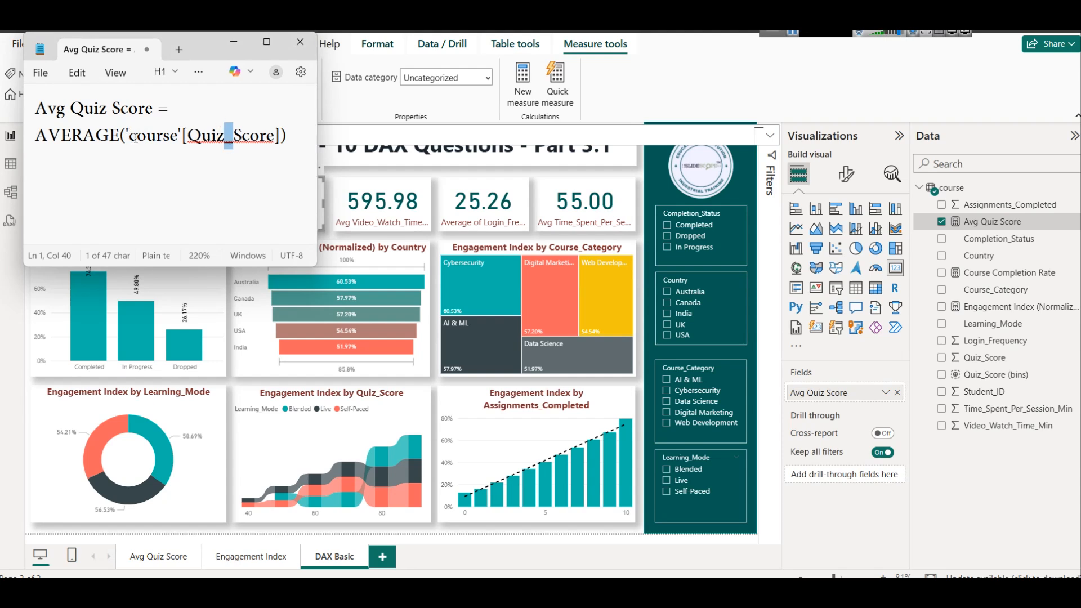
pyautogui.click(792, 33)
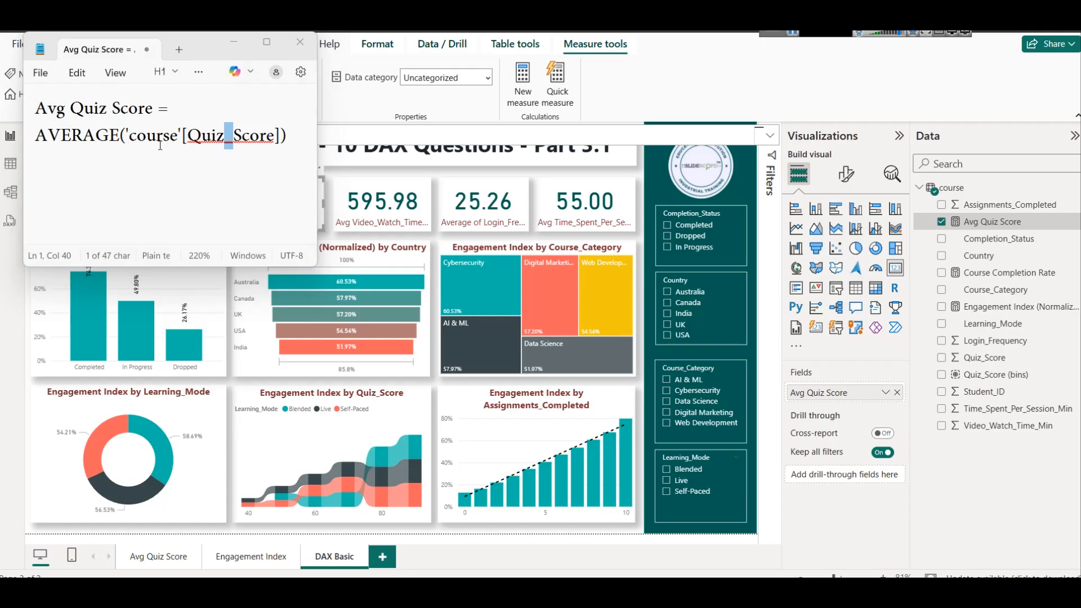
pyautogui.click(238, 44)
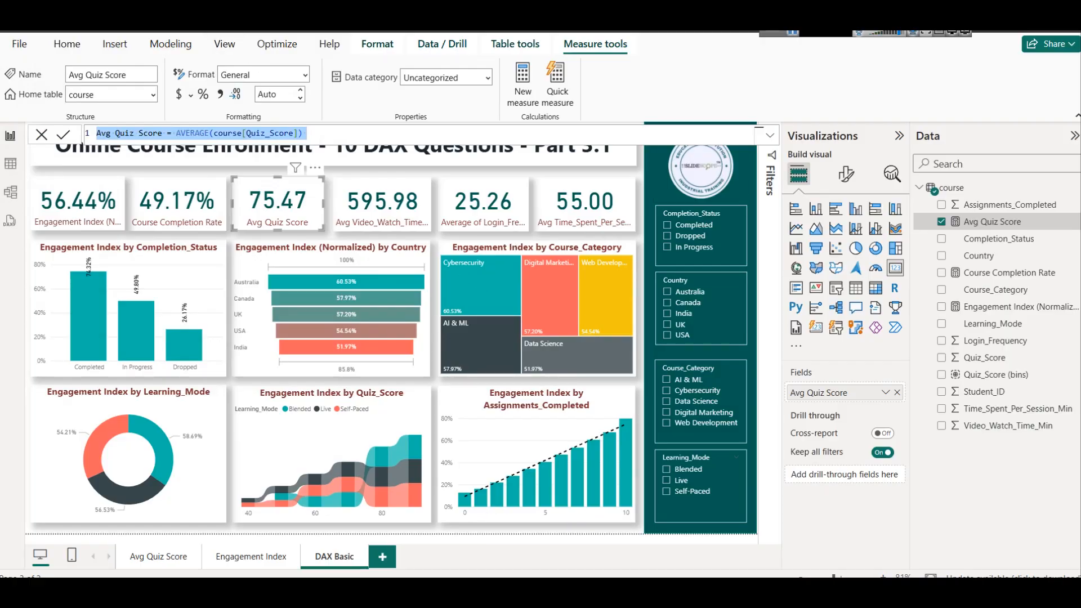
# Read question 2 and its Course Completion Rate DAX in the browser article, then return to Power BI and select that measure
pyautogui.click(449, 513)
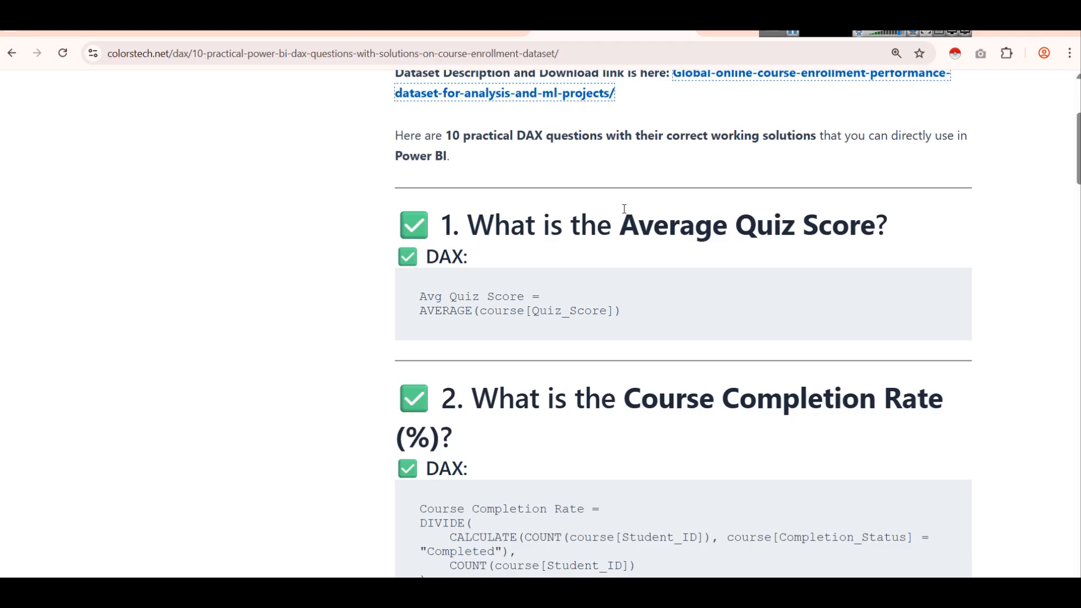
pyautogui.scroll(-1, 633, 222)
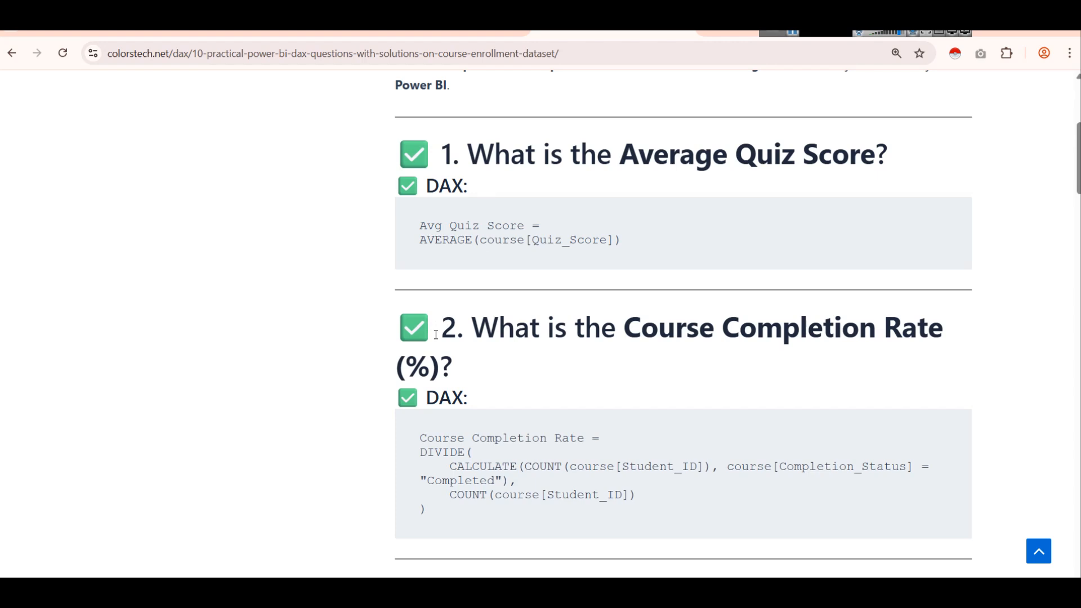
pyautogui.scroll(-1, 580, 313)
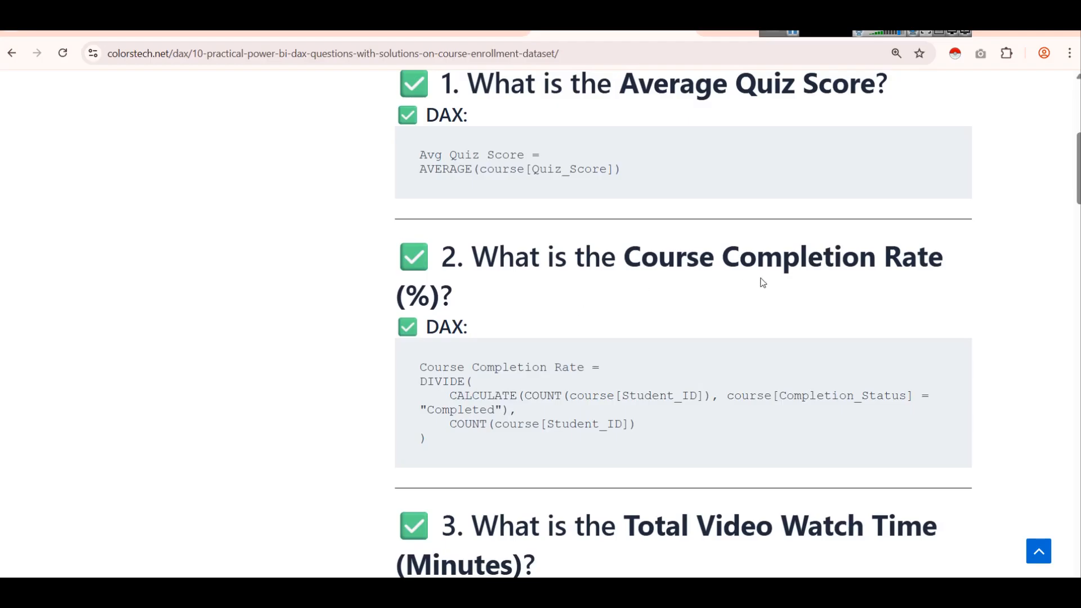
pyautogui.hotkey('alt', 'Tab')
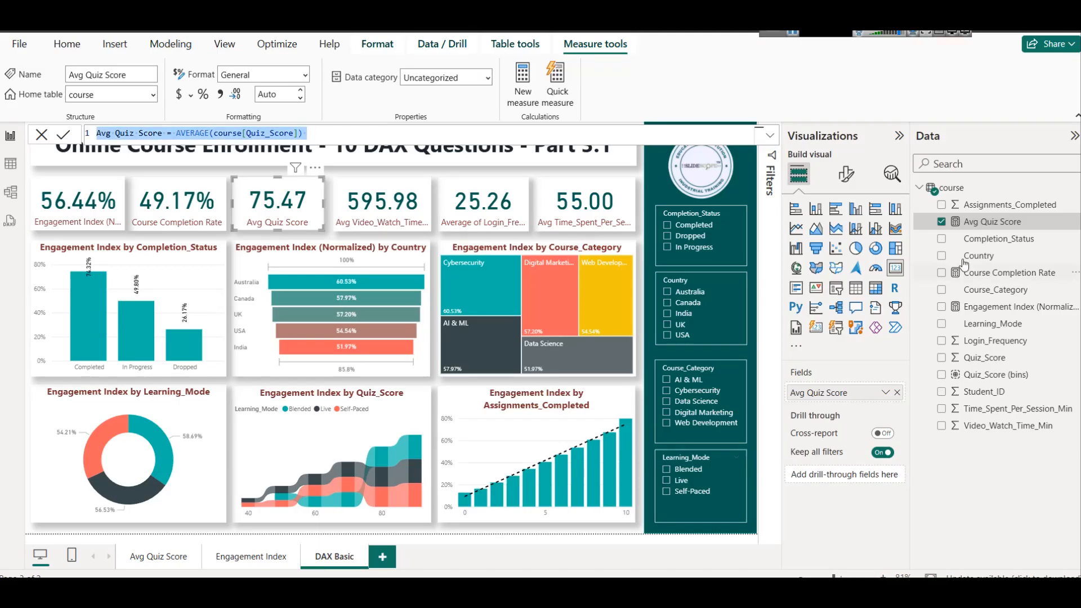
pyautogui.click(995, 276)
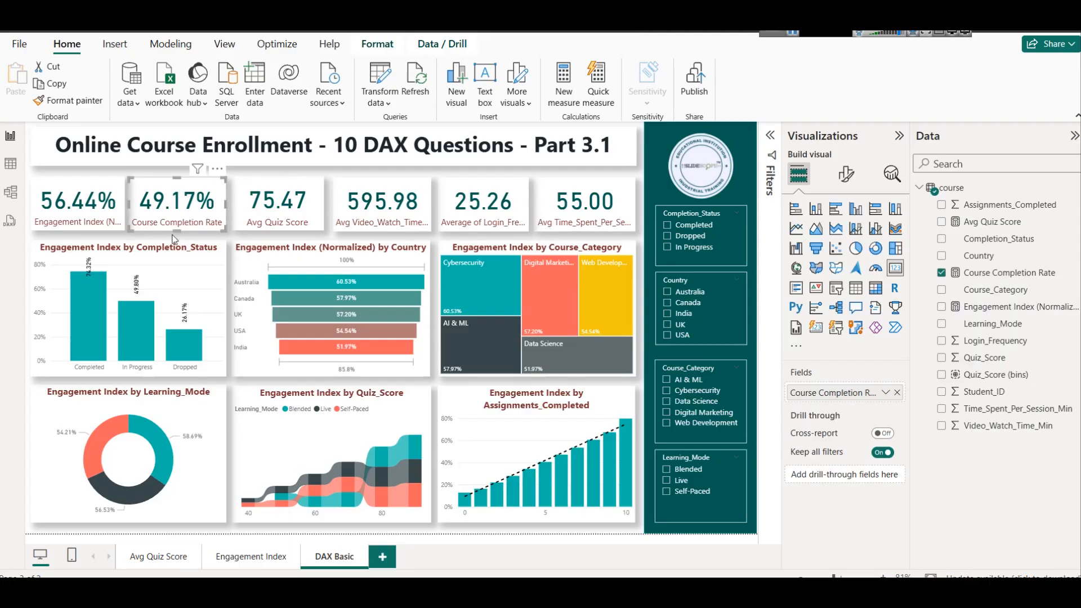
# Show the course table's data and filter the Completion_Status column to Completed only
pyautogui.click(11, 163)
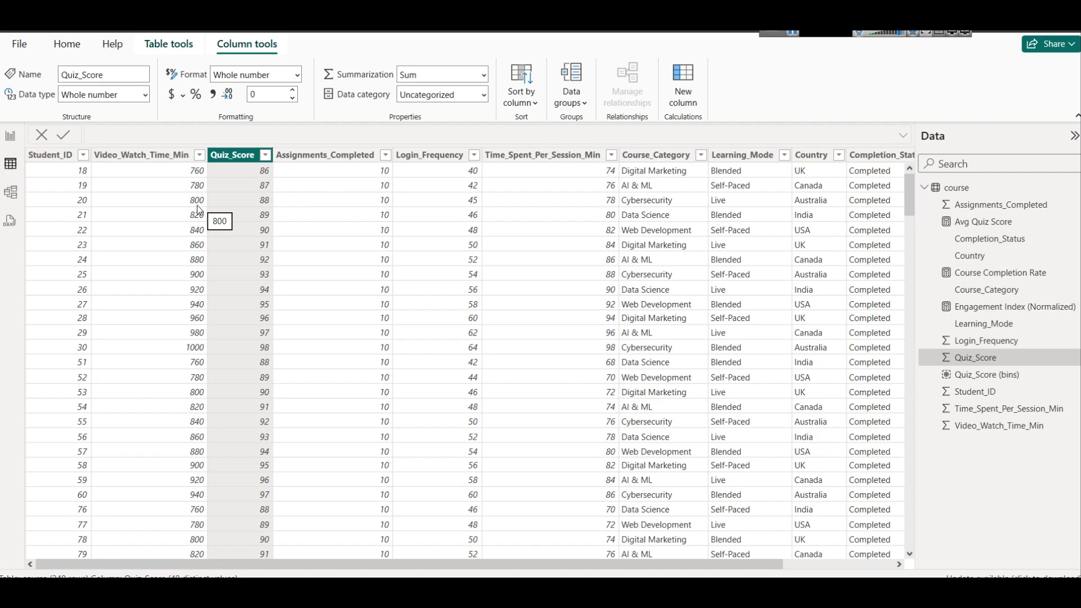
pyautogui.moveTo(708, 560); pyautogui.dragTo(832, 560)
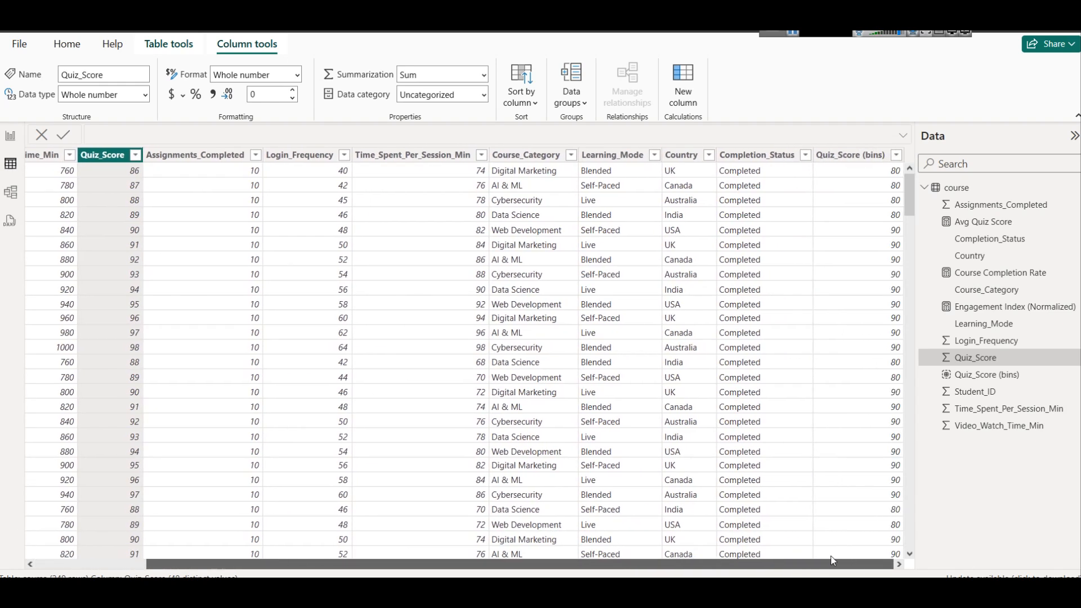
pyautogui.click(805, 155)
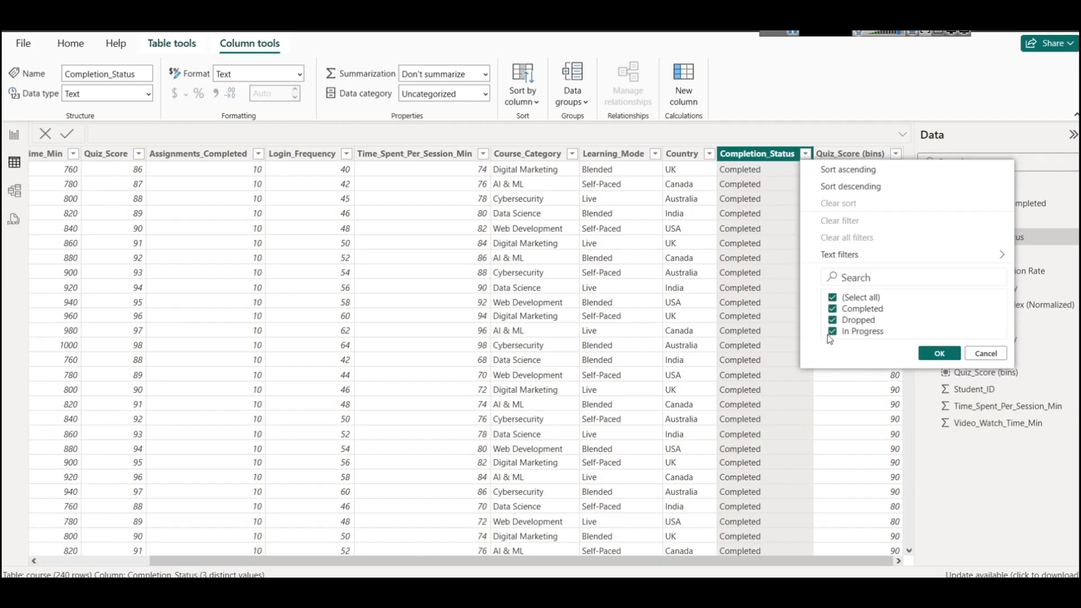
pyautogui.click(833, 297)
pyautogui.click(832, 309)
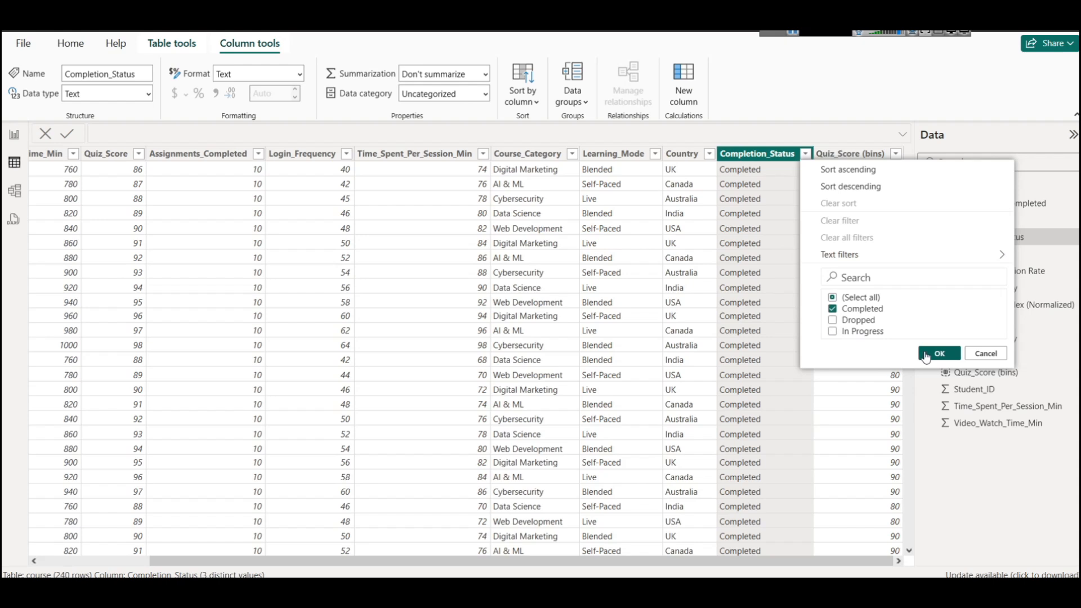
pyautogui.click(939, 353)
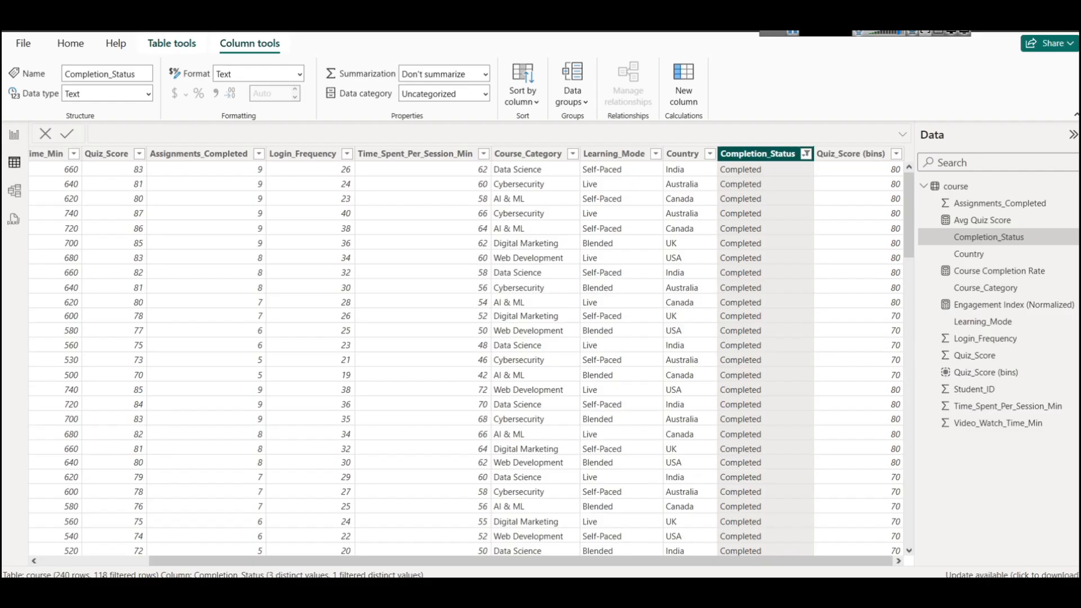
# Reselect all values in the Completion_Status filter so every course row is included
pyautogui.click(806, 154)
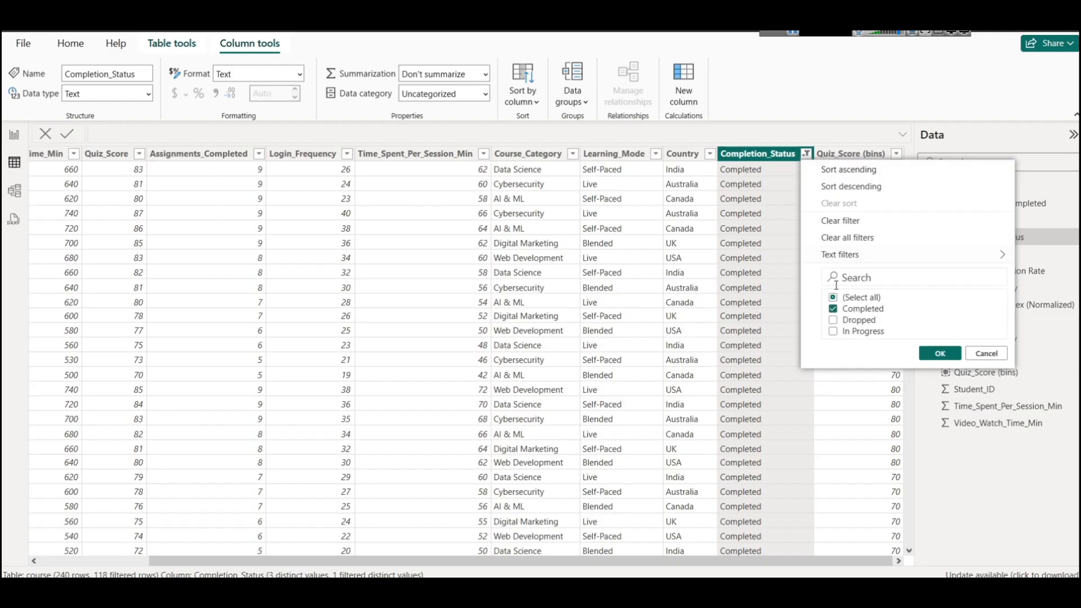
pyautogui.click(834, 297)
pyautogui.click(834, 298)
pyautogui.click(939, 353)
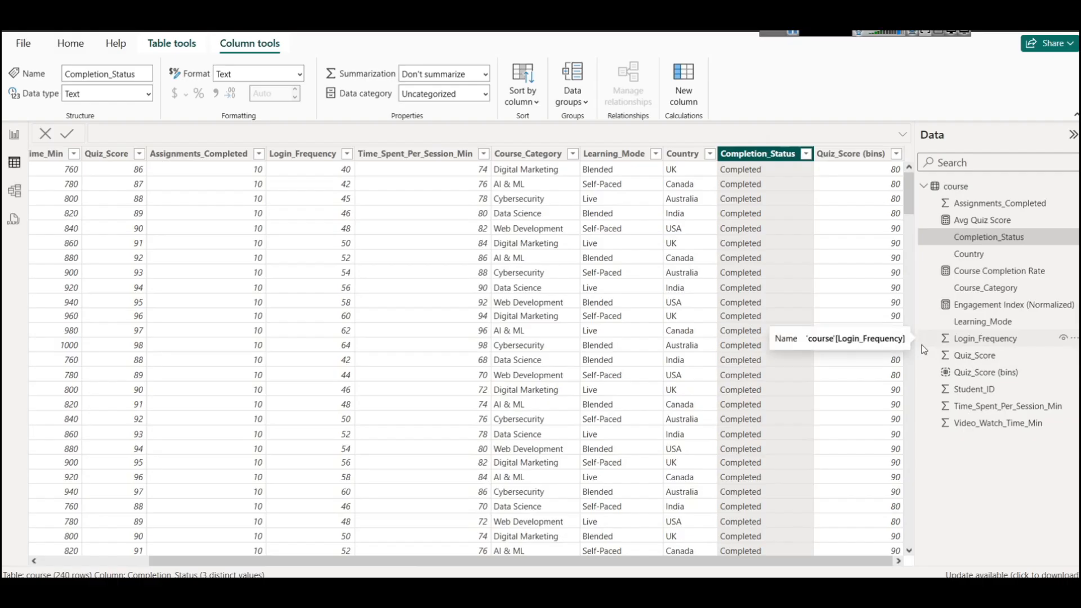
# Open a new Notepad note and write the completion rate calculation (118/240)*100
pyautogui.press('super+r')
pyautogui.press('Return')
pyautogui.write('1')
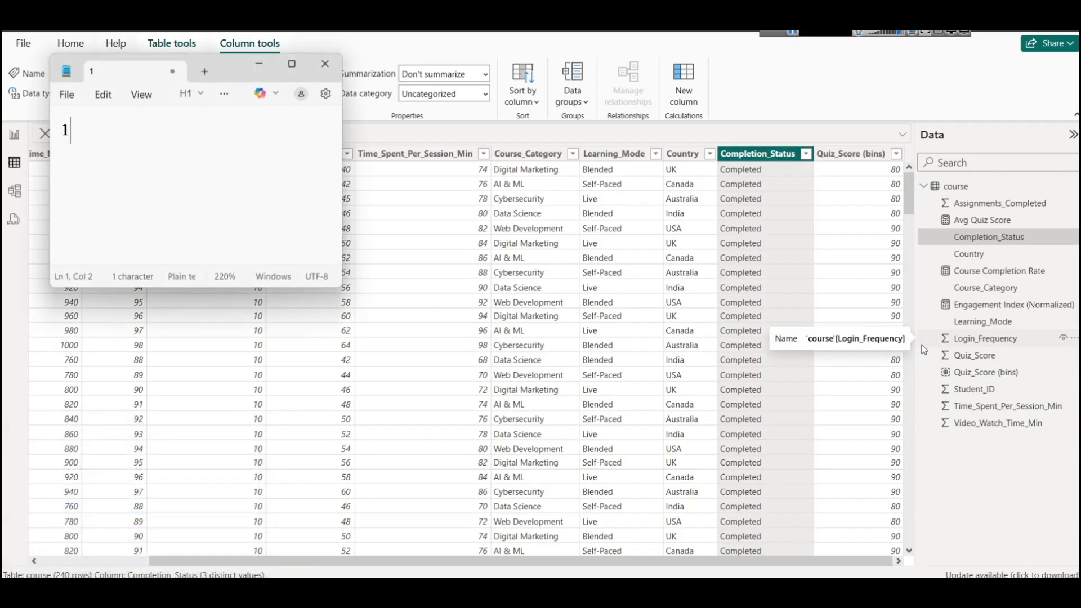
pyautogui.write('18/240)')
pyautogui.press('Left')
pyautogui.press('Left')
pyautogui.press('Left')
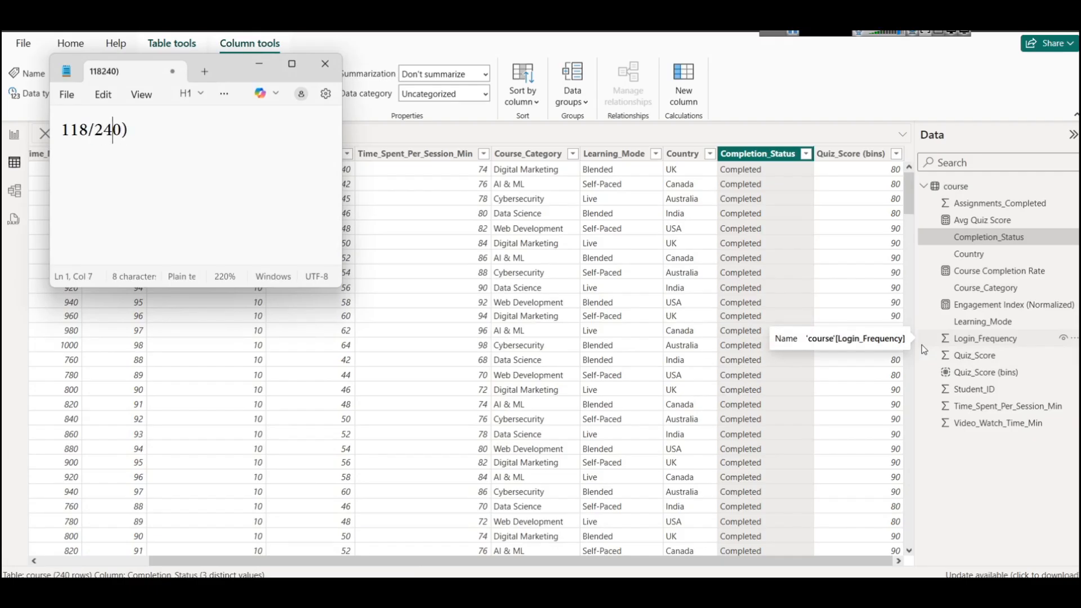
pyautogui.press('Home')
pyautogui.write('(')
pyautogui.press('End')
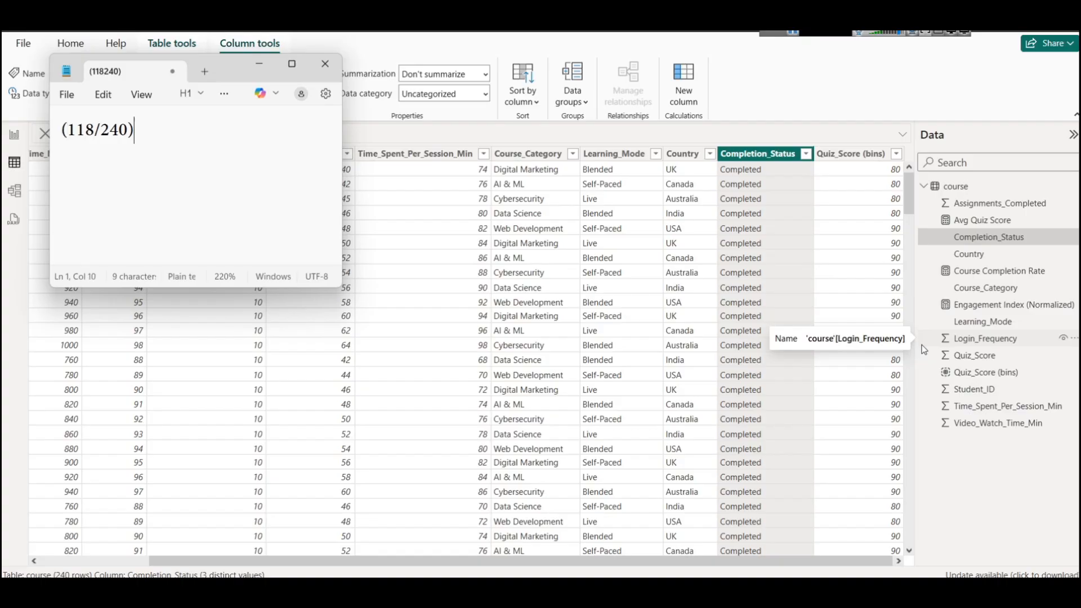
pyautogui.write('*100')
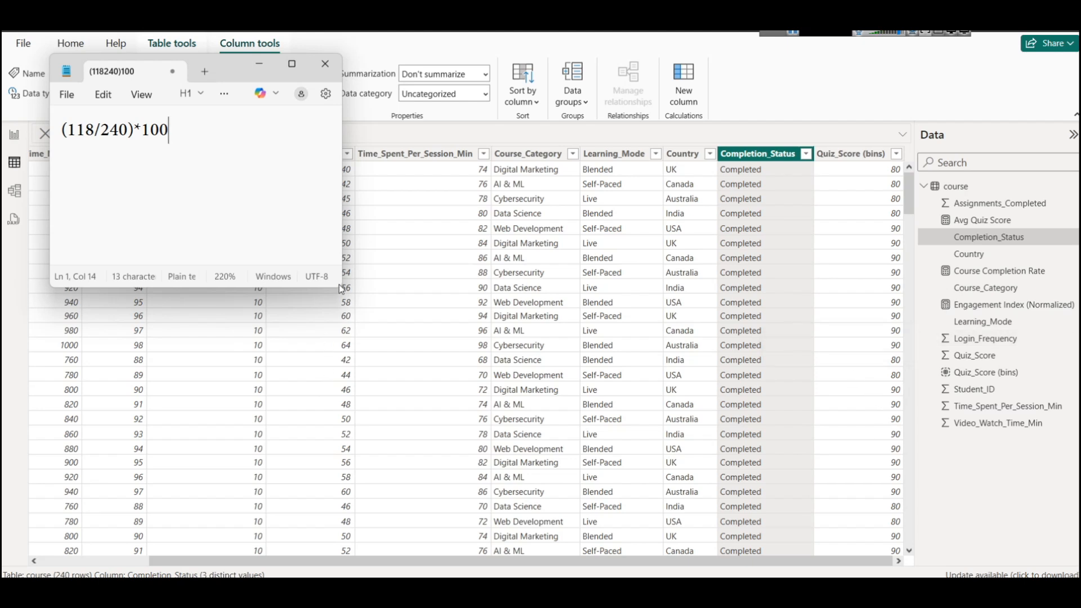
# Enlarge the note window and add the line "COUNTROWS(course) = Total rows in course table"
pyautogui.moveTo(340, 286); pyautogui.dragTo(499, 329)
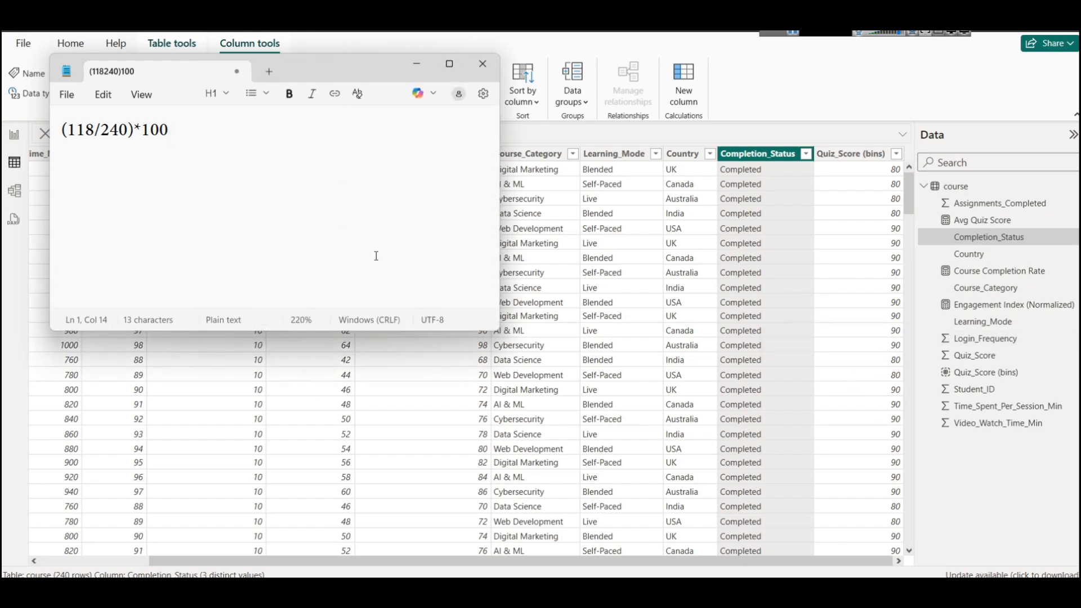
pyautogui.press('Return')
pyautogui.press('Return')
pyautogui.write('COUNT')
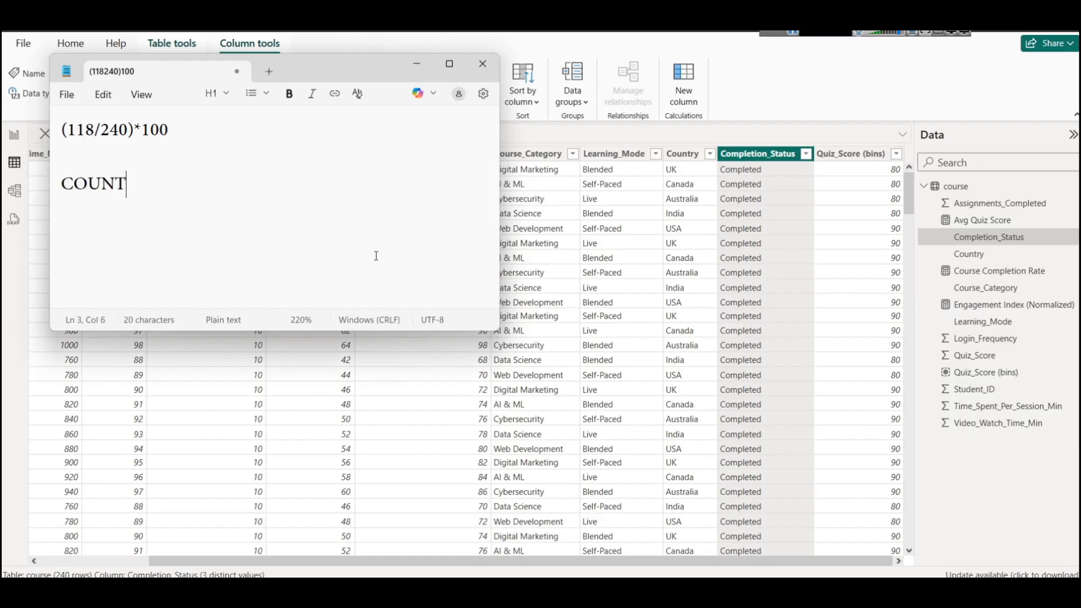
pyautogui.write('ROWS()')
pyautogui.press('Left')
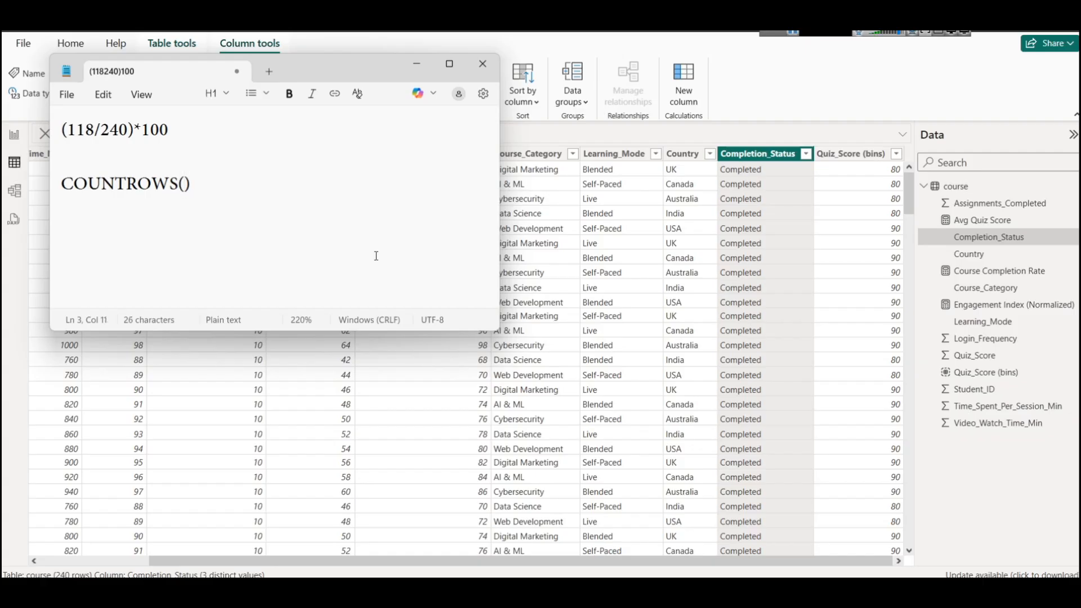
pyautogui.write('course')
pyautogui.press('Right')
pyautogui.write('= Total rows in Co')
pyautogui.press('BackSpace')
pyautogui.press('BackSpace')
pyautogui.write('course table')
pyautogui.press('Return')
# Add the line "Expression with a Filter = CALCULATE" to the note below a blank line
pyautogui.doubleClick(115, 130)
pyautogui.click(106, 205)
pyautogui.press('Return')
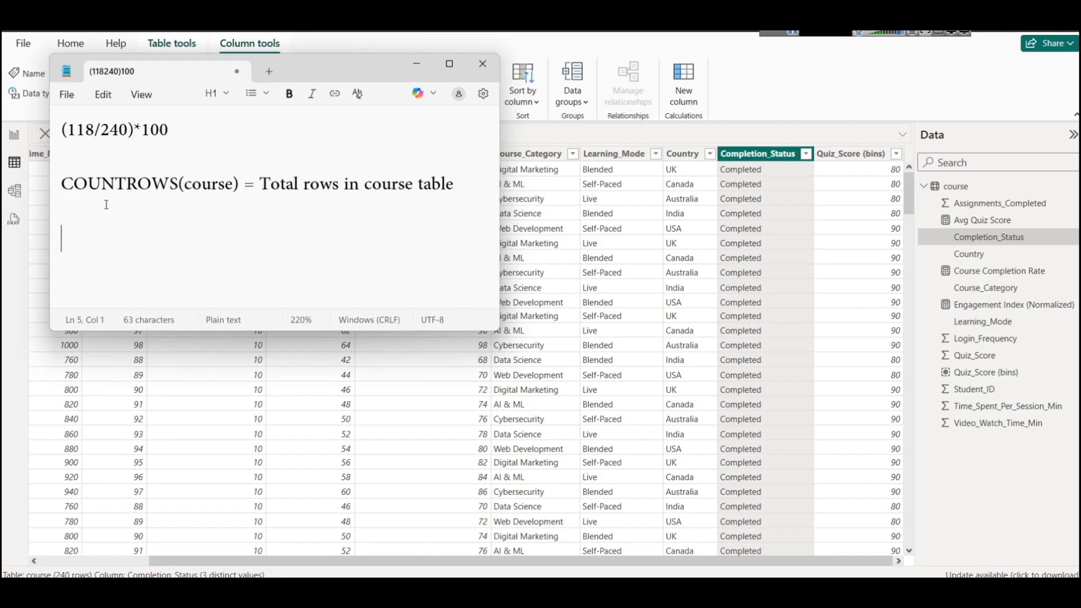
pyautogui.write('Expression with a Fi')
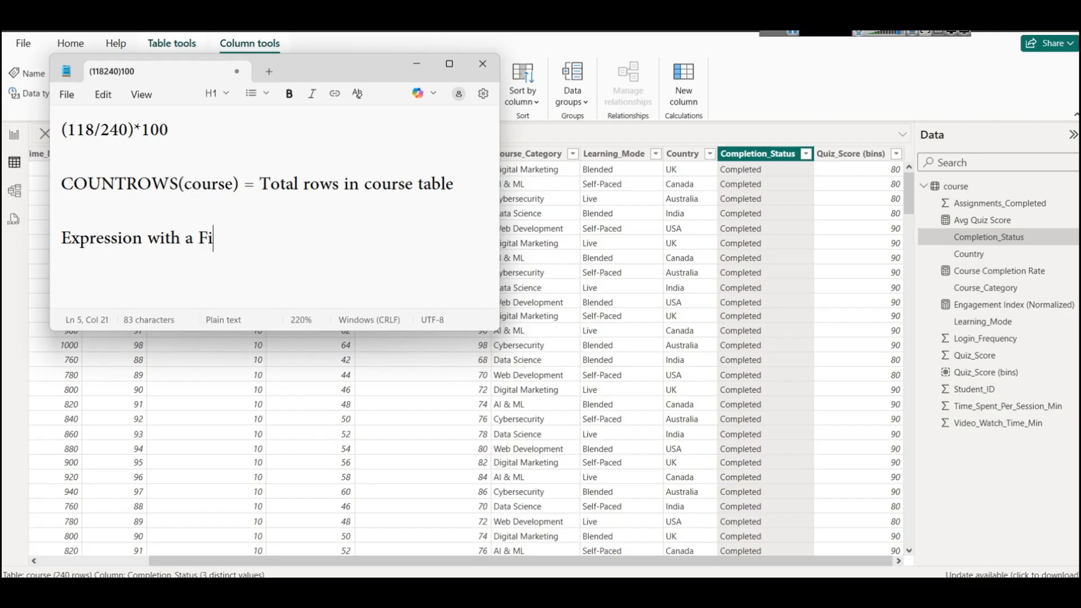
pyautogui.write('lter = CALCULAT E')
pyautogui.press('Return')
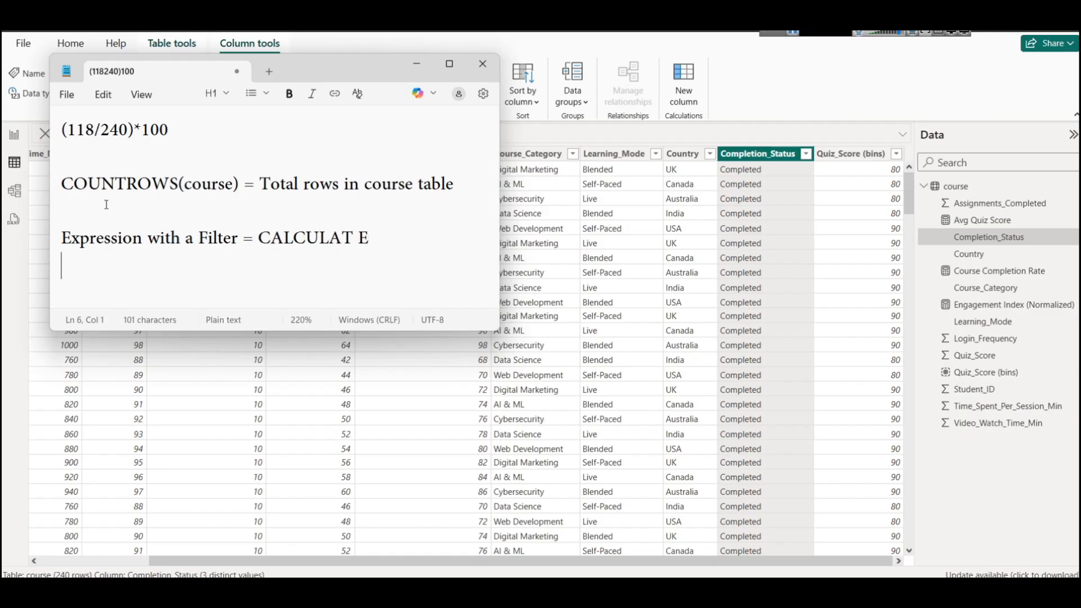
pyautogui.press('BackSpace')
pyautogui.press('BackSpace')
pyautogui.press('BackSpace')
pyautogui.write('E')
pyautogui.press('Return')
# Write the syntax CALCULATE(expression, filter1, filter2) in the note and leave a blank line beneath it
pyautogui.write('CALCULATE(')
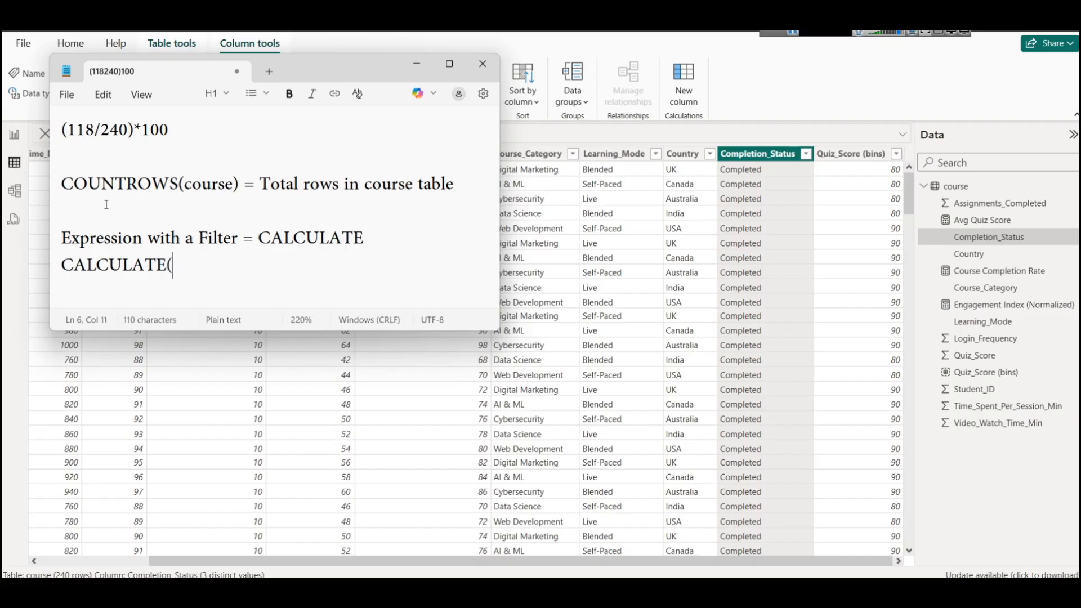
pyautogui.write('expression, fi')
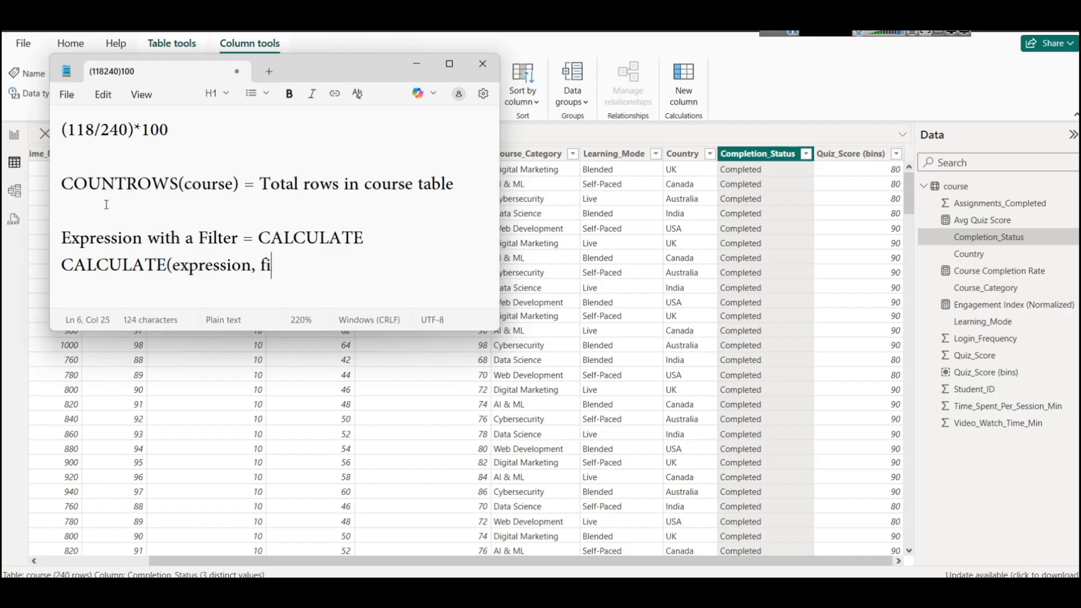
pyautogui.write('lter1, filter2')
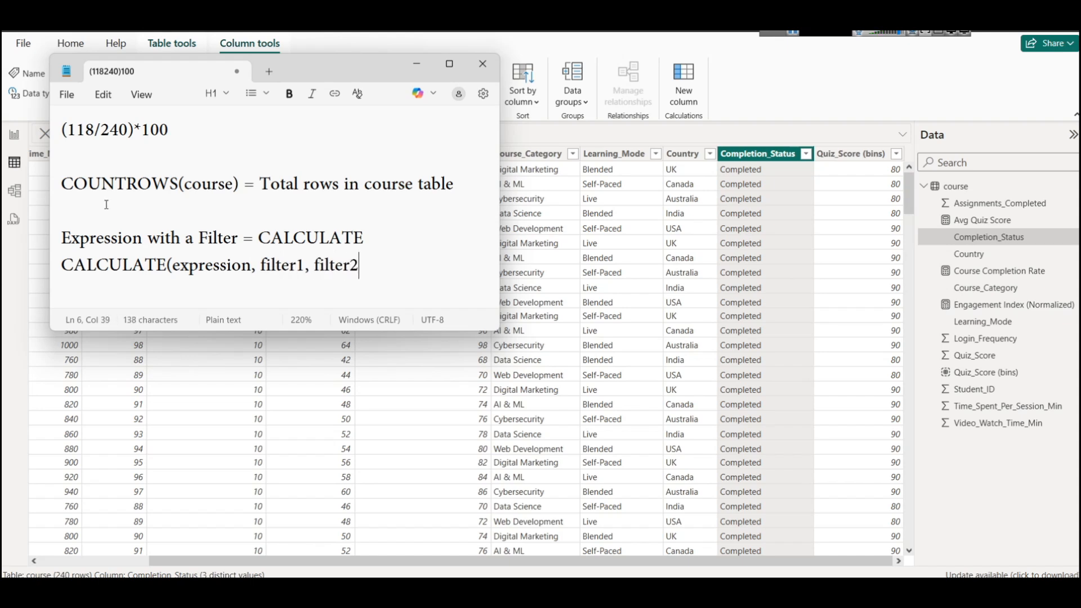
pyautogui.write(')')
pyautogui.press('Return')
pyautogui.press('Return')
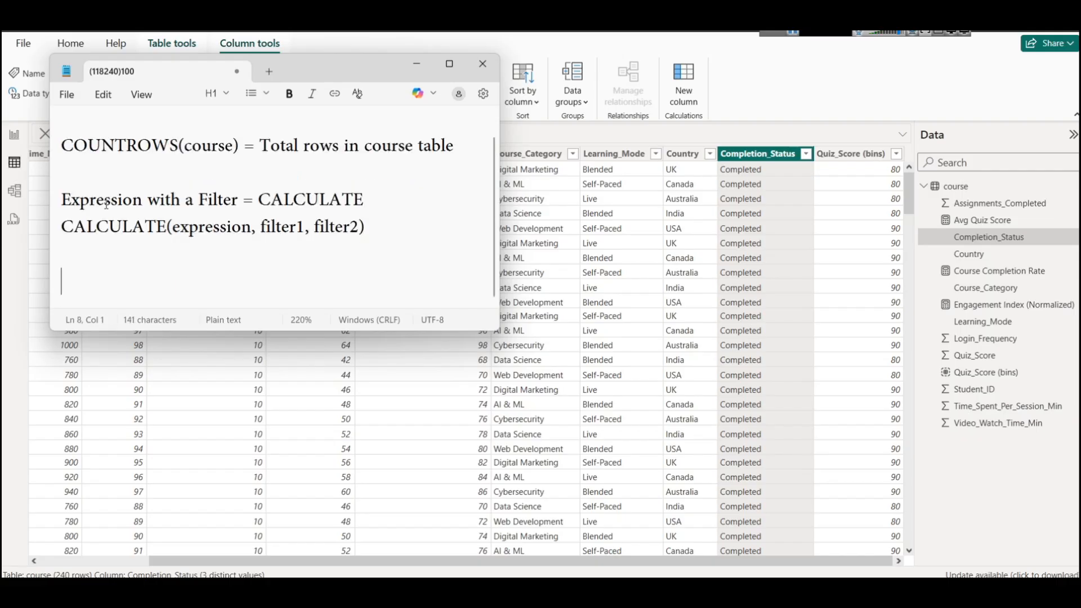
# Write the column reference course[Completion_Status] on the blank line at the end of the note
pyautogui.write('course[]')
pyautogui.press('Left')
pyautogui.write('Comple')
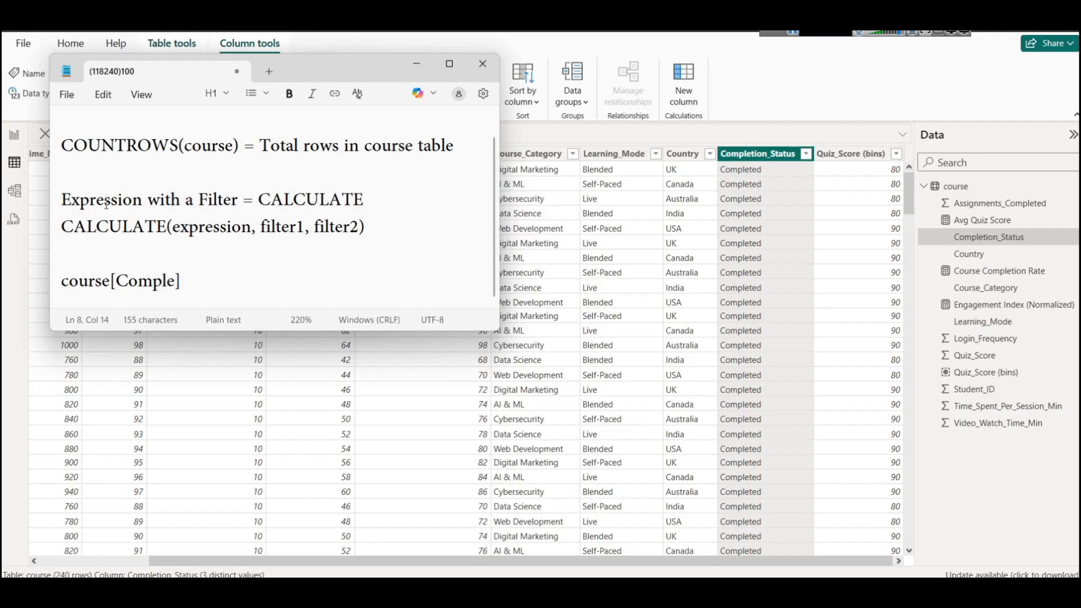
pyautogui.write('tu')
pyautogui.press('BackSpace')
pyautogui.write('ion_st')
pyautogui.press('BackSpace')
pyautogui.press('BackSpace')
pyautogui.write('Stat')
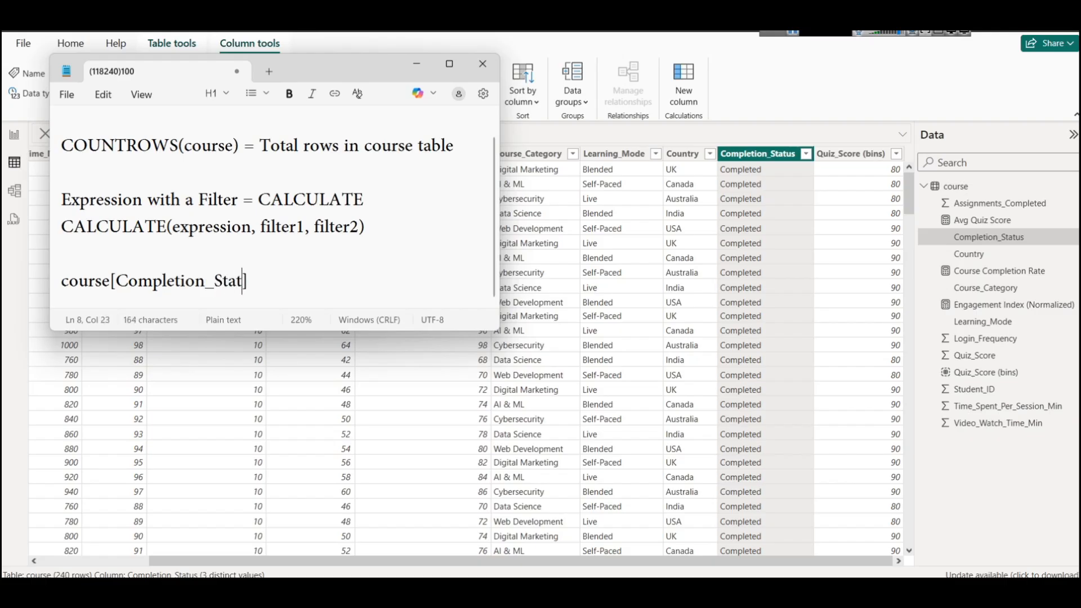
pyautogui.write('us')
pyautogui.press('Right')
# Complete the filter condition after course[Completion_Status] with = "Completer" and start a new line below it
pyautogui.write('= "')
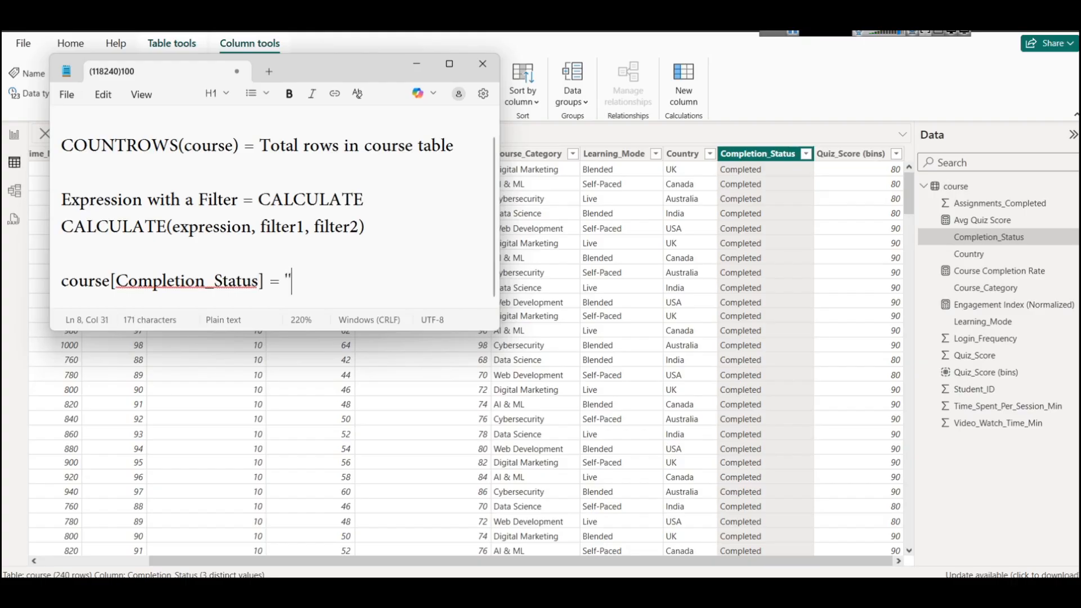
pyautogui.press('BackSpace')
pyautogui.press('BackSpace')
pyautogui.write('""')
pyautogui.press('Left')
pyautogui.write('Com')
pyautogui.write('pleter')
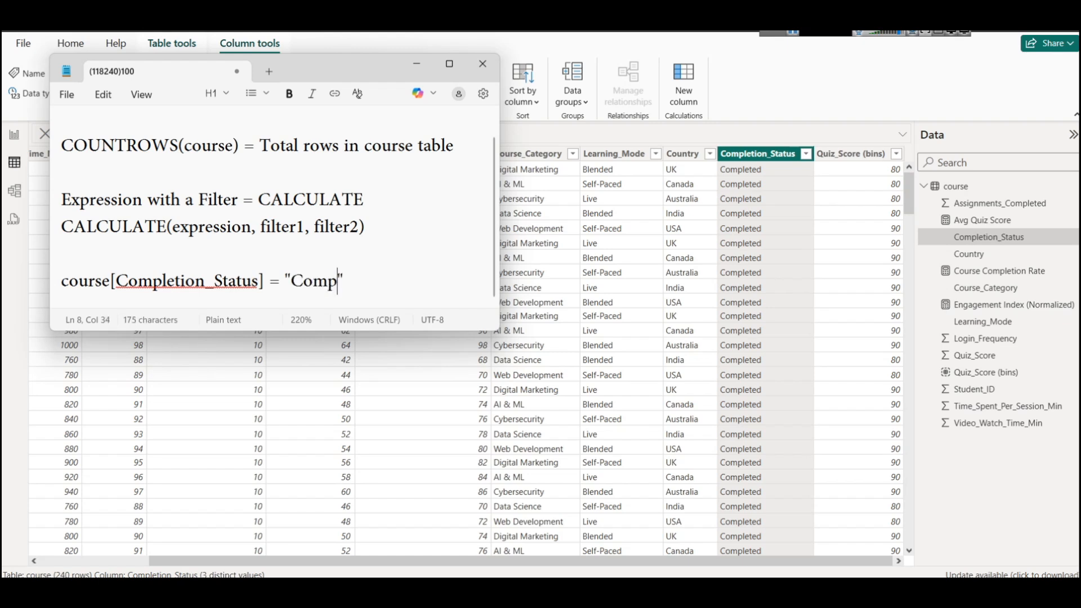
pyautogui.press('End')
pyautogui.press('Return')
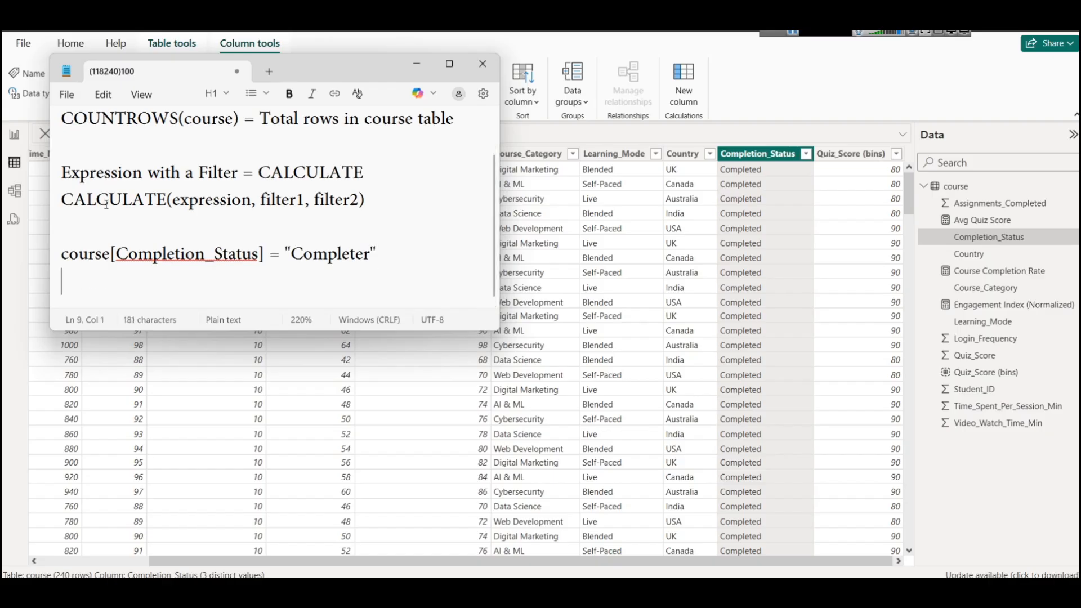
# Copy COUNTROWS(course) from the earlier note line onto the blank line above the filter condition
pyautogui.click(240, 113)
pyautogui.moveTo(239, 113); pyautogui.dragTo(66, 112)
pyautogui.hotkey('ctrl', 'c')
pyautogui.click(100, 241)
pyautogui.hotkey('ctrl', 'v')
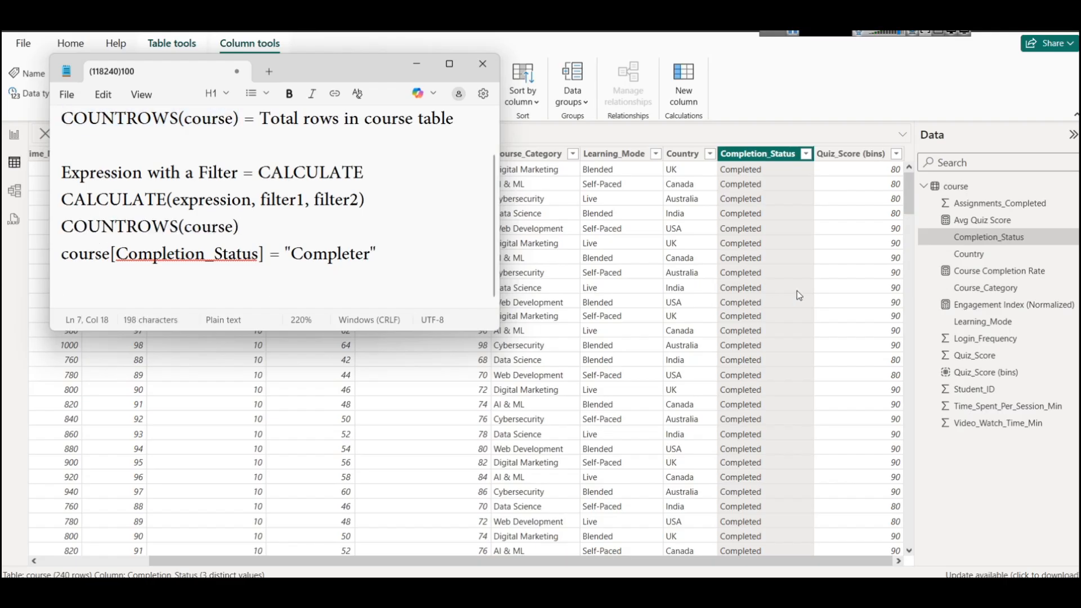
# Switch back to Power BI and examine the CALCULATE numerator and COUNTROWS denominator in the Course Completion Rate formula
pyautogui.click(424, 68)
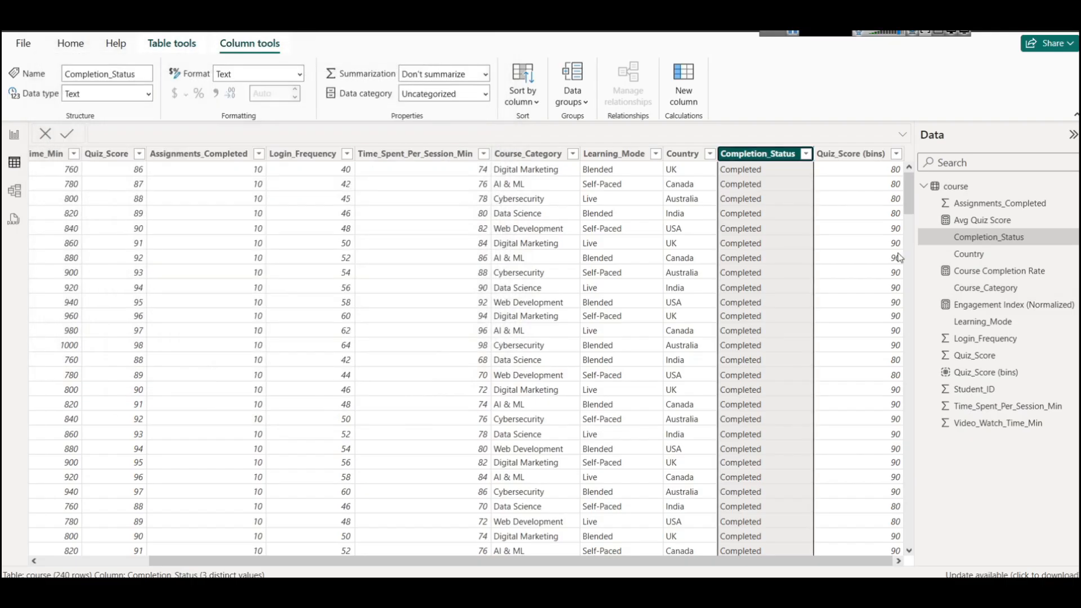
pyautogui.click(979, 274)
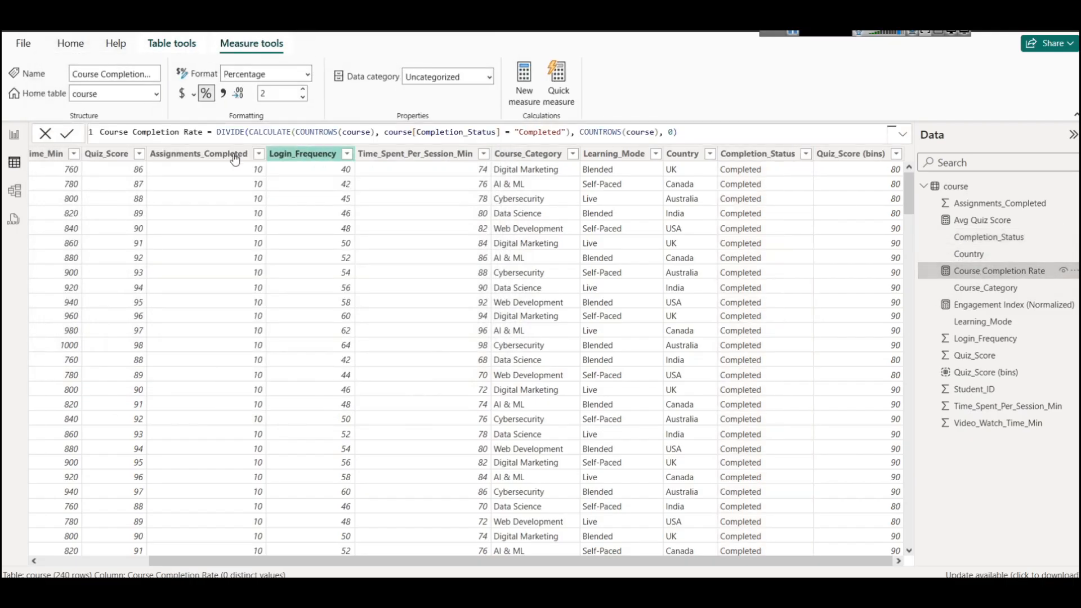
pyautogui.moveTo(250, 132); pyautogui.dragTo(571, 133)
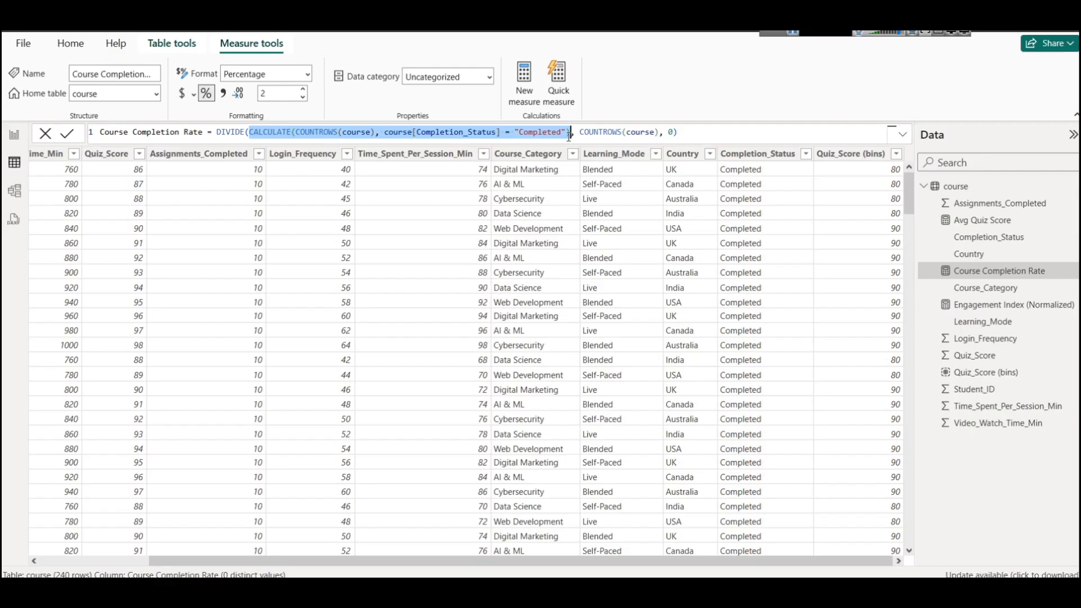
pyautogui.click(588, 133)
pyautogui.moveTo(587, 133); pyautogui.dragTo(659, 133)
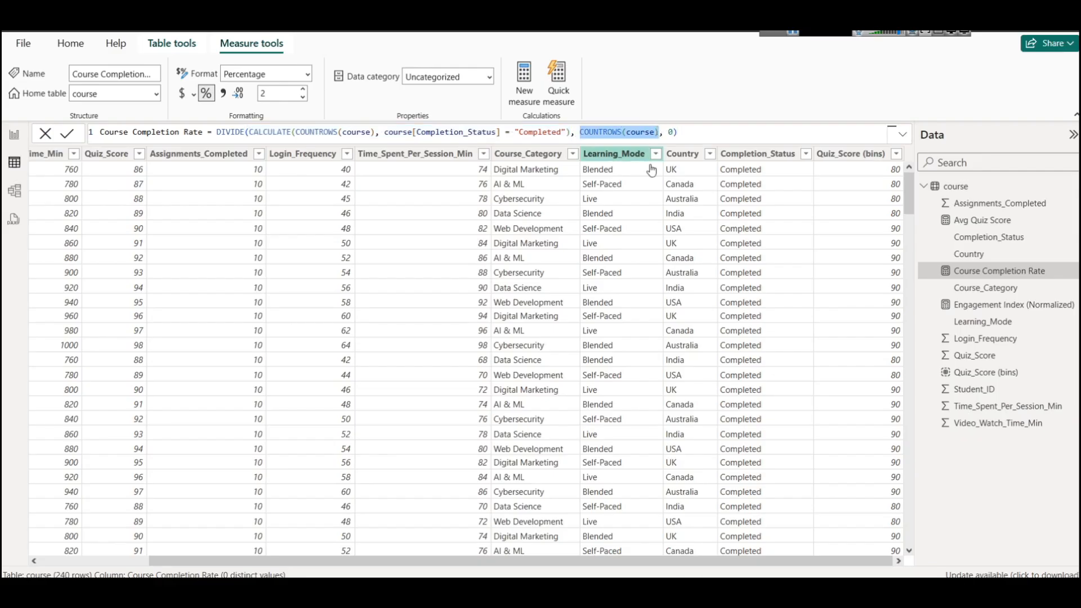
# Retype DIVIDE's opening parenthesis to view its argument hint, and check the denominator and alternate result in the formula
pyautogui.click(250, 132)
pyautogui.press('BackSpace')
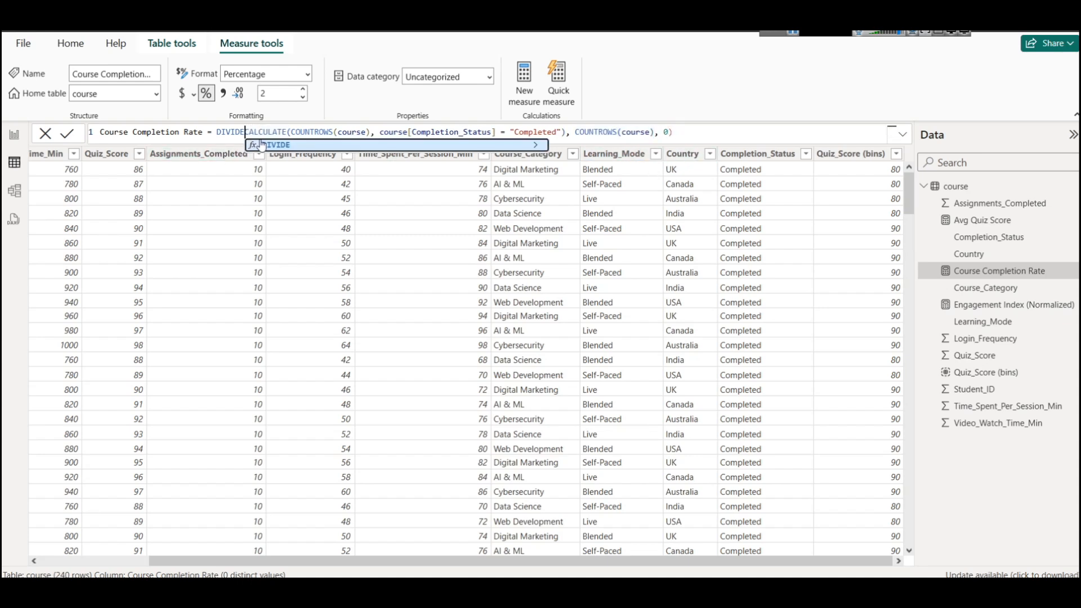
pyautogui.write('(')
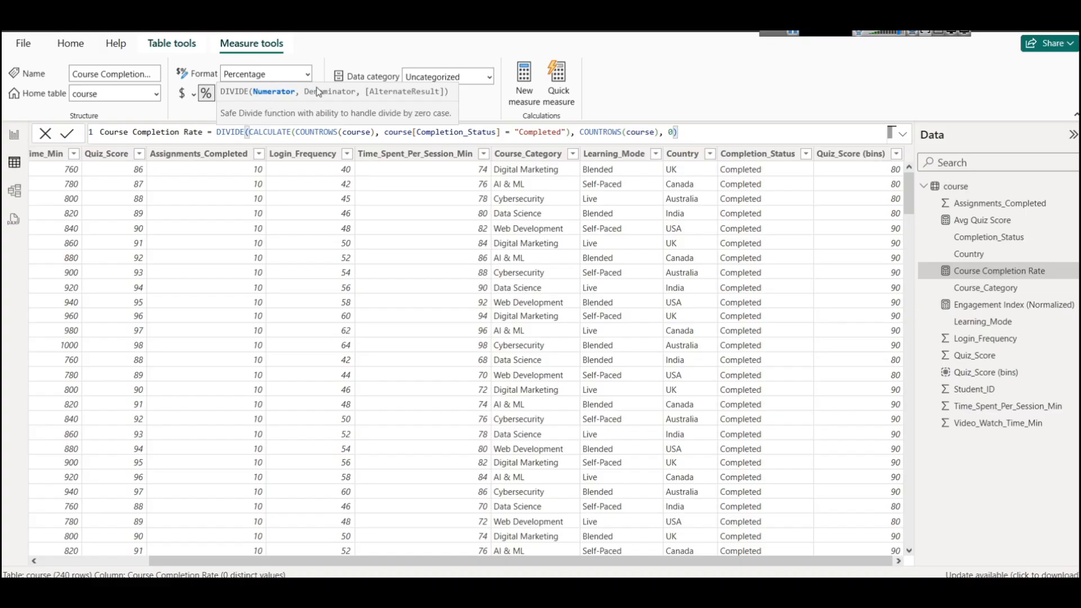
pyautogui.click(629, 135)
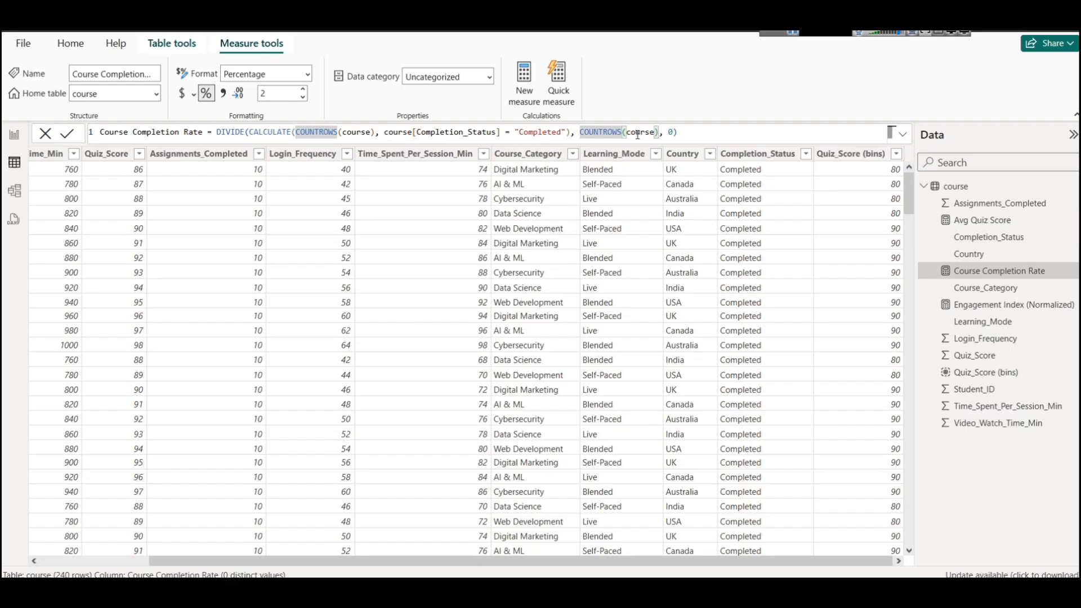
pyautogui.click(702, 130)
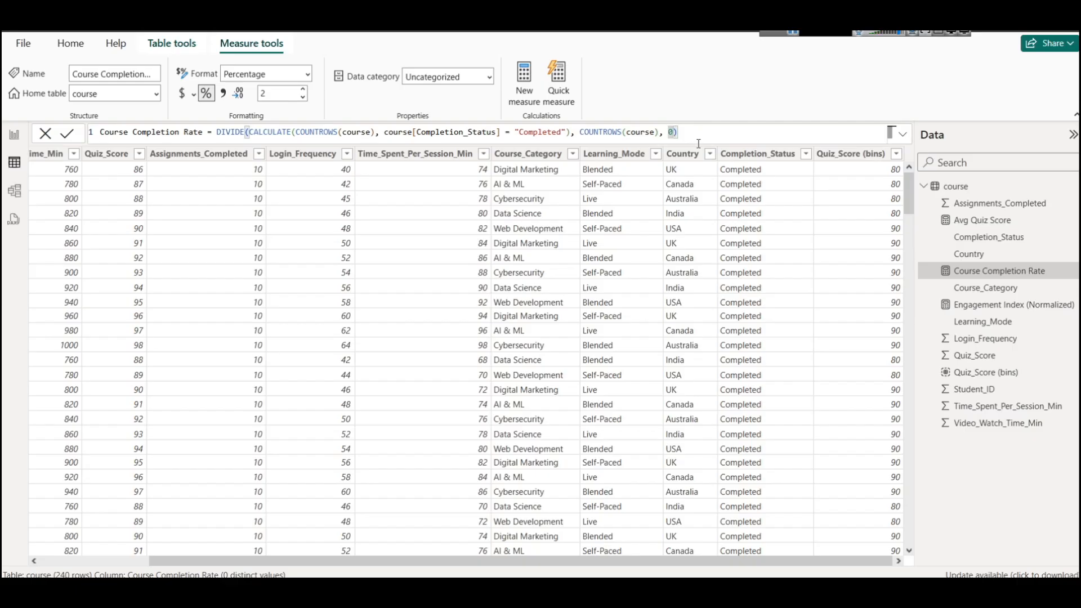
# Copy the full Course Completion Rate formula into the maximized Notepad note, a few blank lines below the existing text
pyautogui.hotkey('ctrl', 'a')
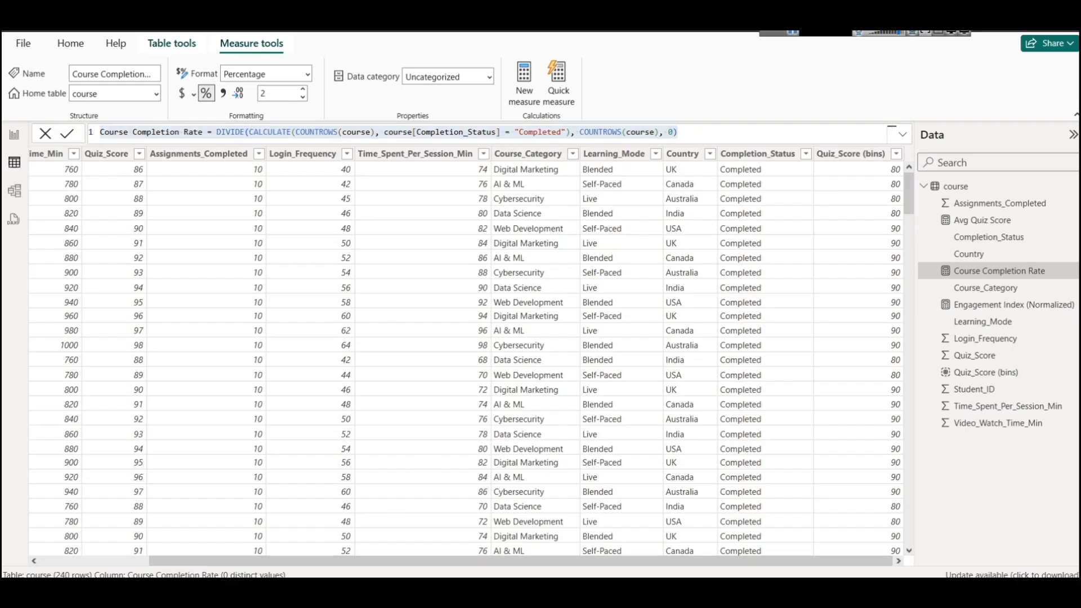
pyautogui.click(624, 529)
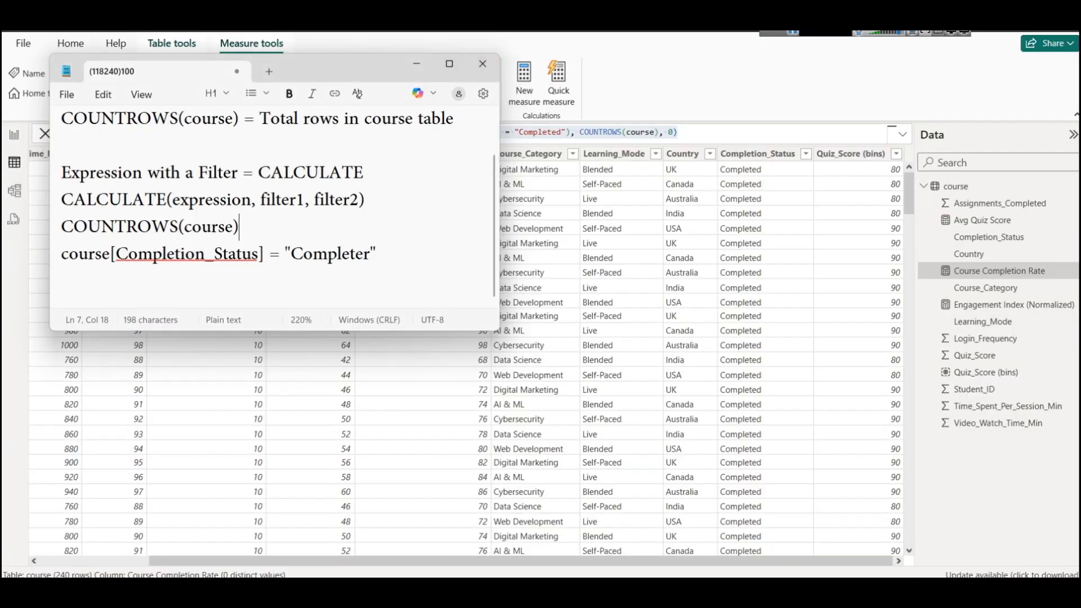
pyautogui.click(449, 63)
pyautogui.click(581, 306)
pyautogui.press('Return')
pyautogui.press('Return')
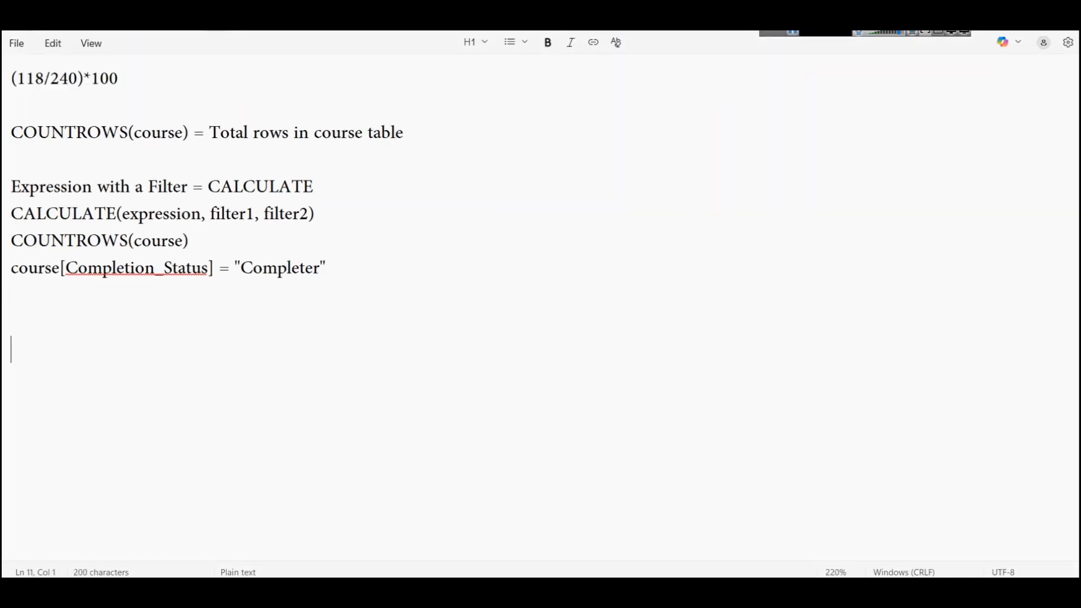
pyautogui.hotkey('ctrl', 'v')
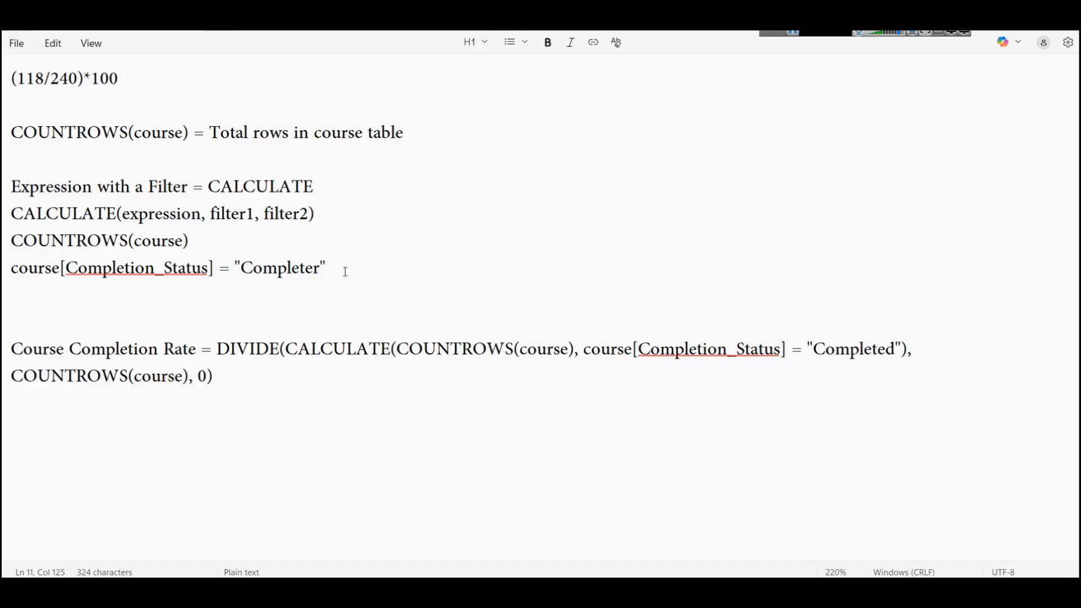
# Break the pasted formula into separate lines before DIVIDE, before the comma preceding COUNTROWS(course), and before the final 0
pyautogui.click(219, 349)
pyautogui.press('Return')
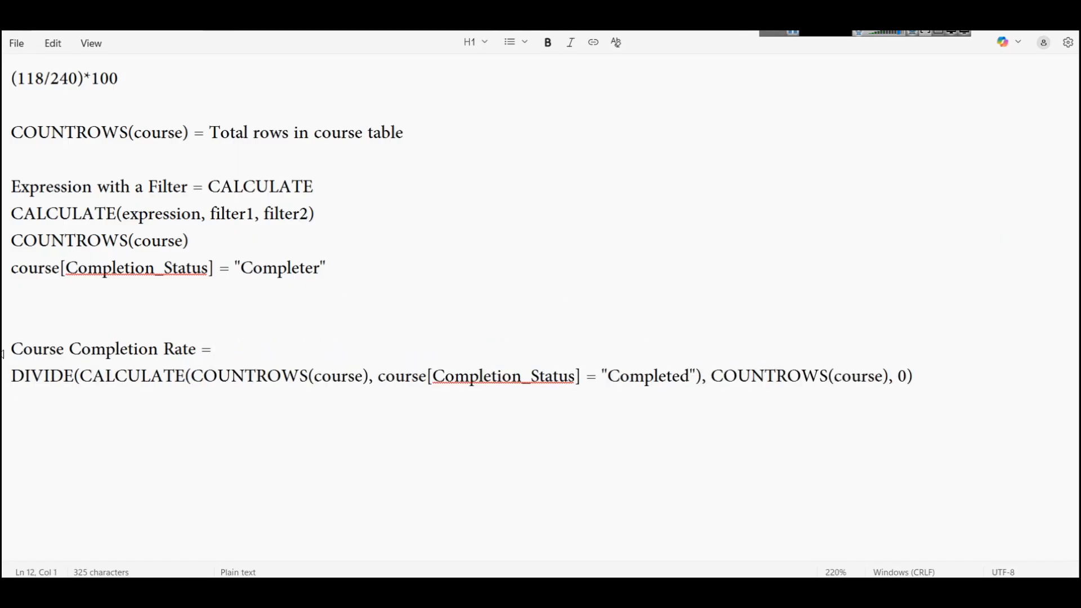
pyautogui.click(190, 375)
pyautogui.click(704, 376)
pyautogui.press('Return')
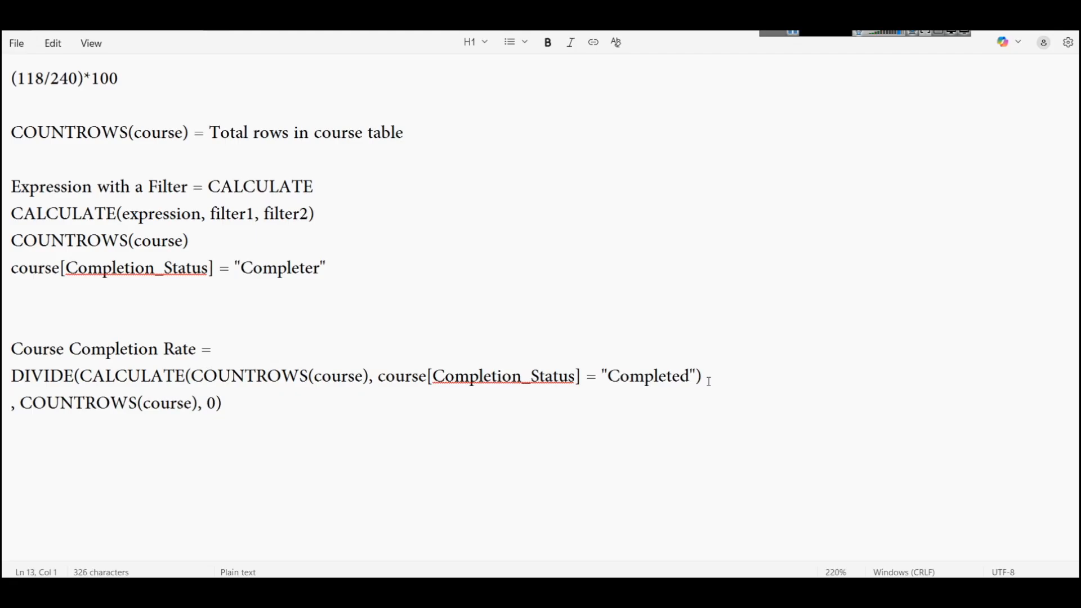
pyautogui.click(202, 406)
pyautogui.press('Return')
# Copy the CALCULATE(COUNTROWS(course), course[Completion_Status] = "Completed") part onto its own line below the formula
pyautogui.moveTo(80, 375); pyautogui.dragTo(713, 372)
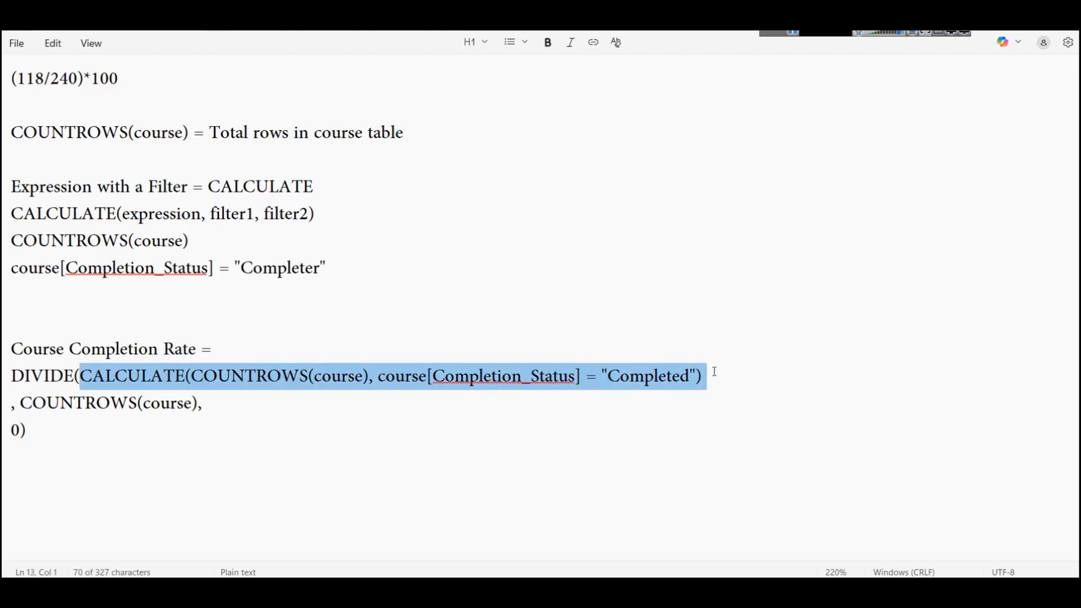
pyautogui.hotkey('ctrl', 'c')
pyautogui.click(289, 485)
pyautogui.press('Return')
pyautogui.press('Return')
pyautogui.hotkey('ctrl', 'v')
pyautogui.press('BackSpace')
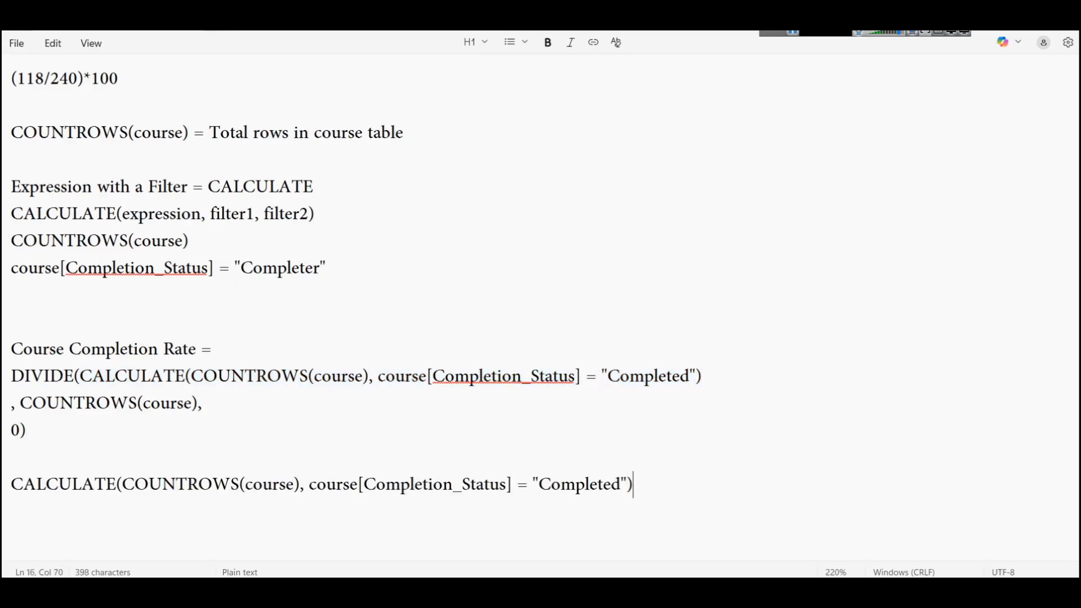
# Append /COUNTROWS(course) to the copied CALCULATE expression and highlight that denominator
pyautogui.write('/')
pyautogui.moveTo(21, 403); pyautogui.dragTo(198, 403)
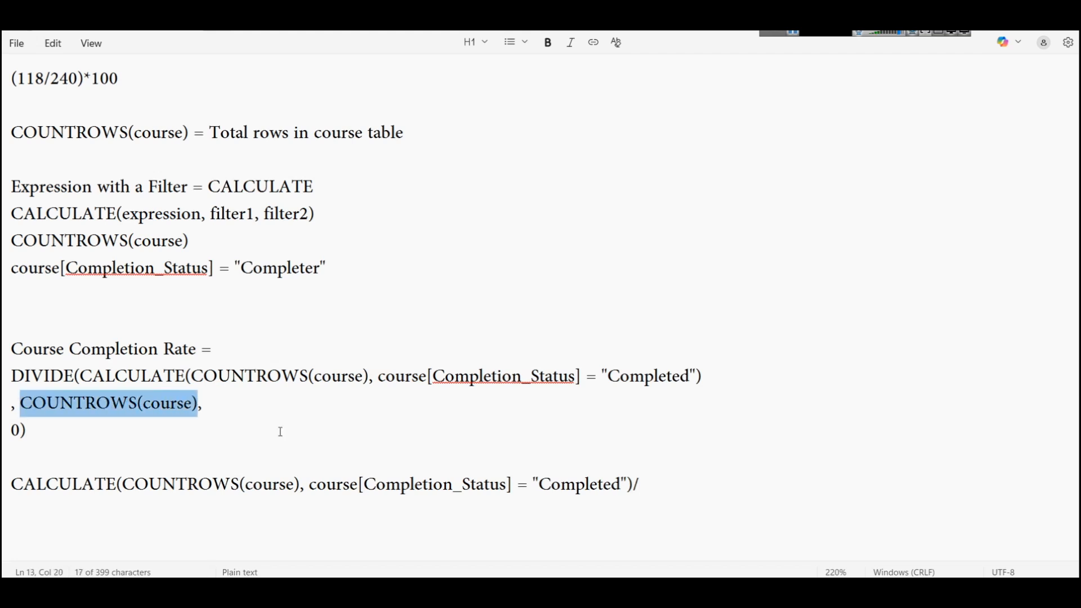
pyautogui.hotkey('ctrl', 'c')
pyautogui.click(708, 485)
pyautogui.hotkey('ctrl', 'v')
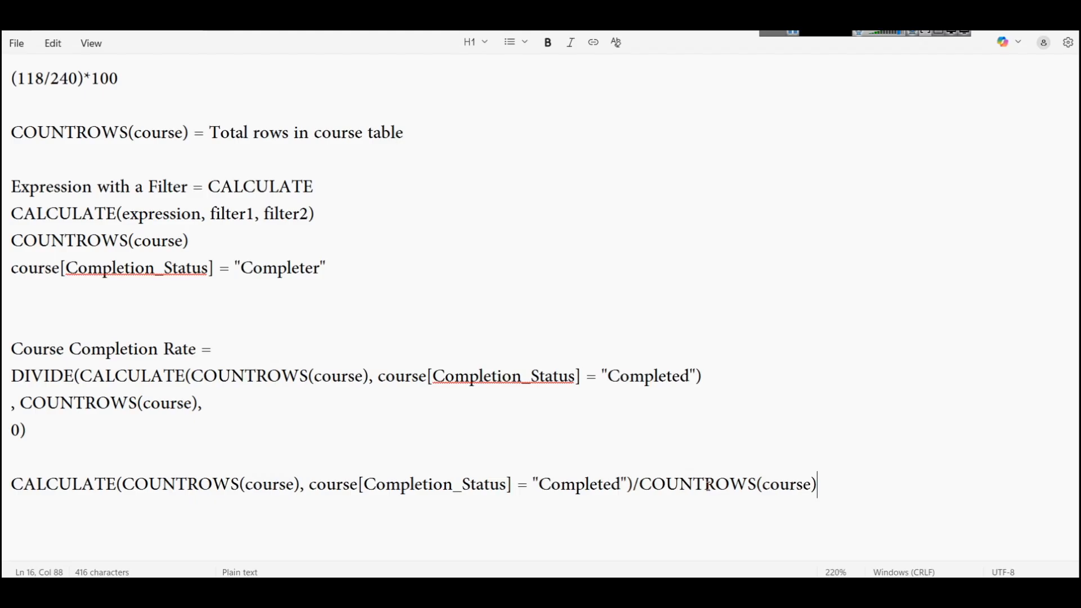
pyautogui.moveTo(639, 484); pyautogui.dragTo(820, 485)
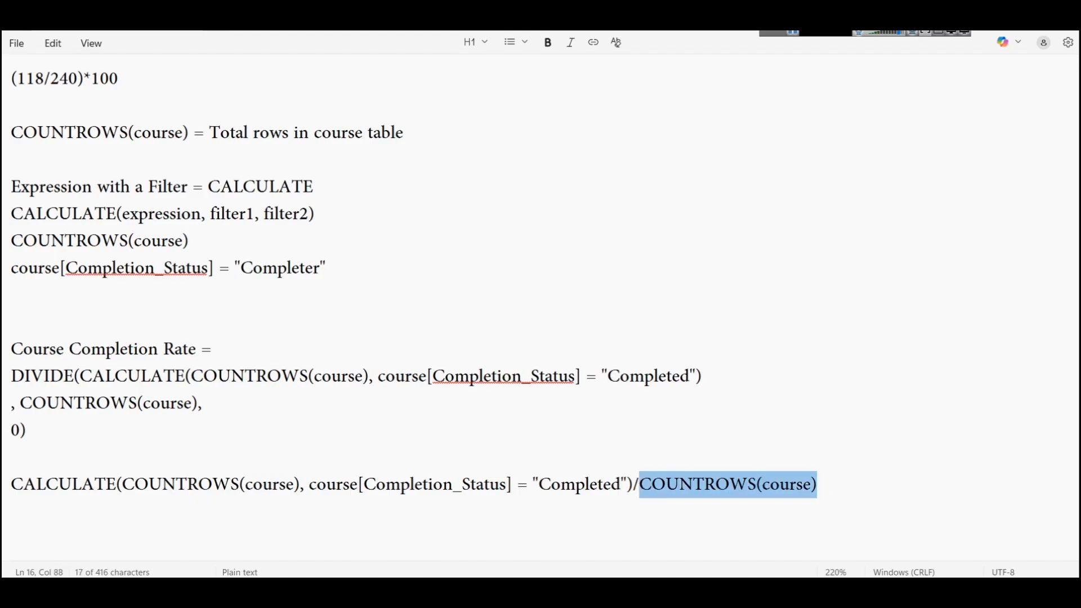
# Switch to Power BI, check the Course Completion Rate card in the report, and view the Completion_Status column in the table data
pyautogui.hotkey('alt', 'Tab')
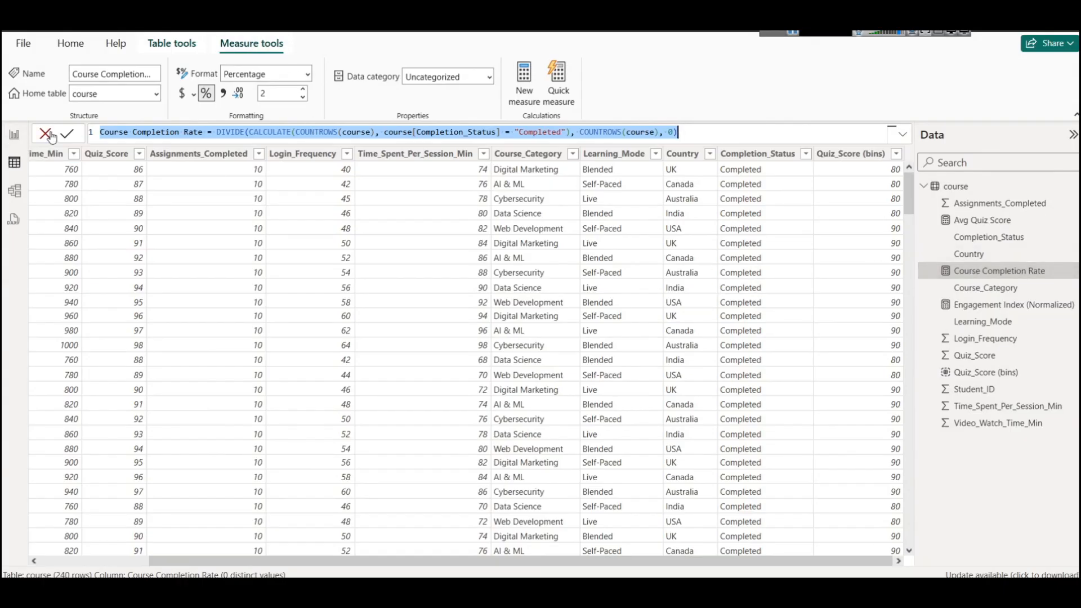
pyautogui.click(14, 134)
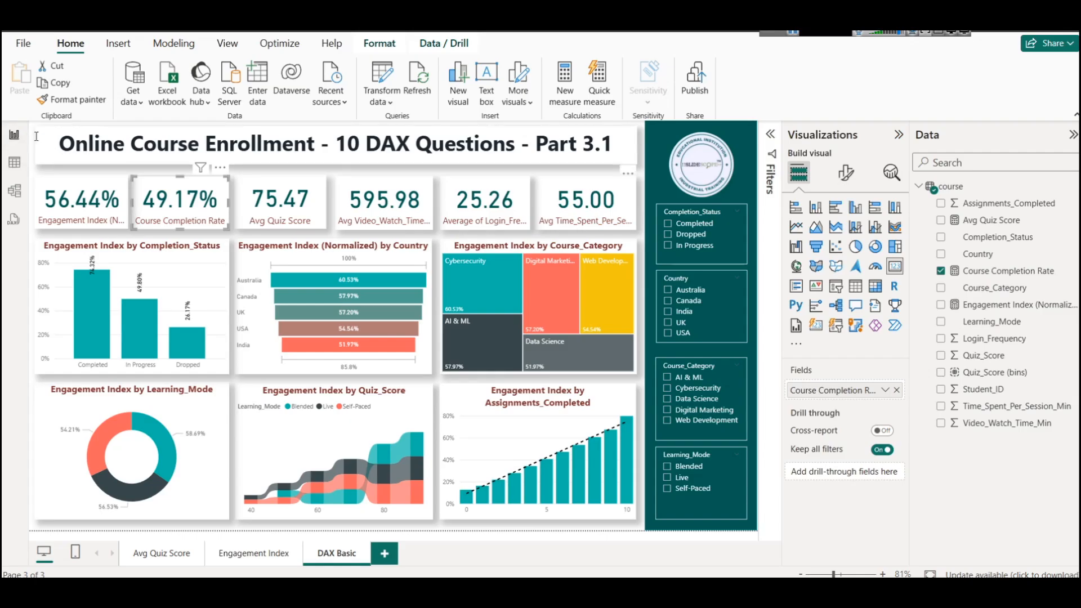
pyautogui.click(15, 163)
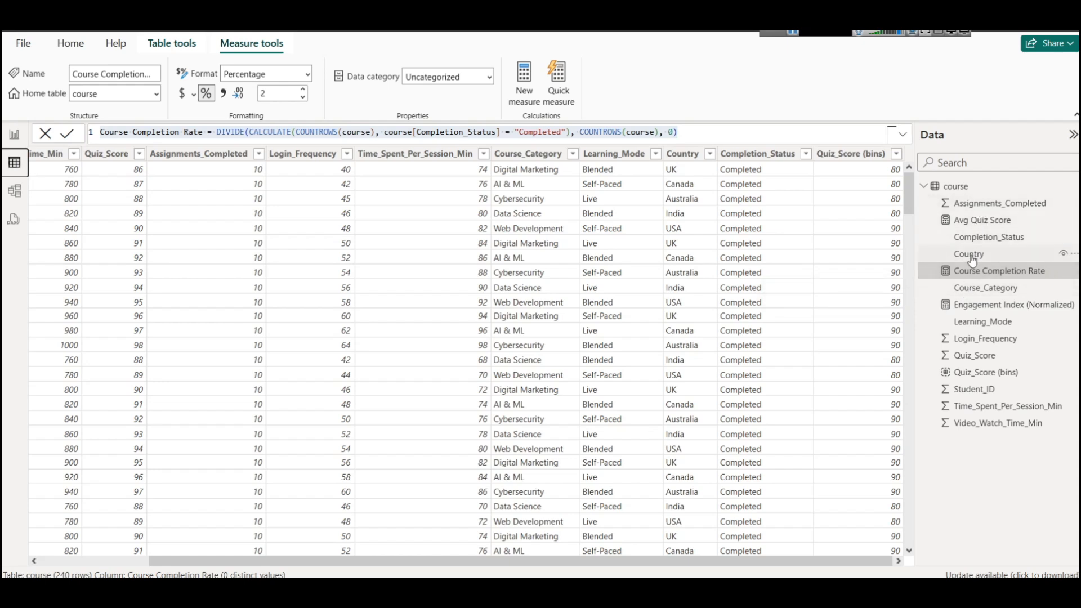
pyautogui.click(980, 237)
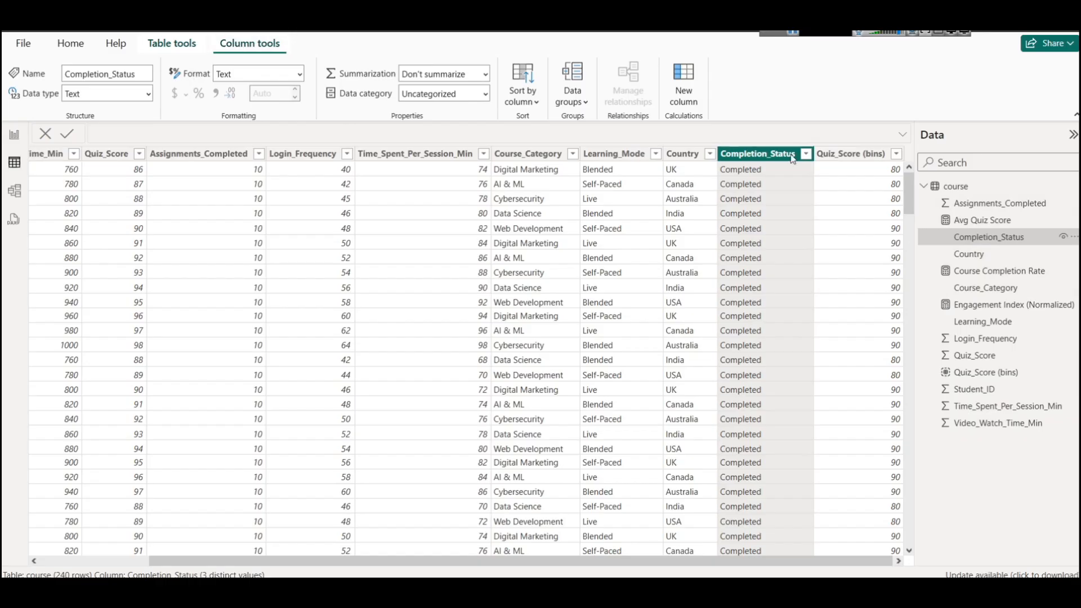
# Format the Course Completion Rate measure as a percentage and return to the report page
pyautogui.click(1039, 272)
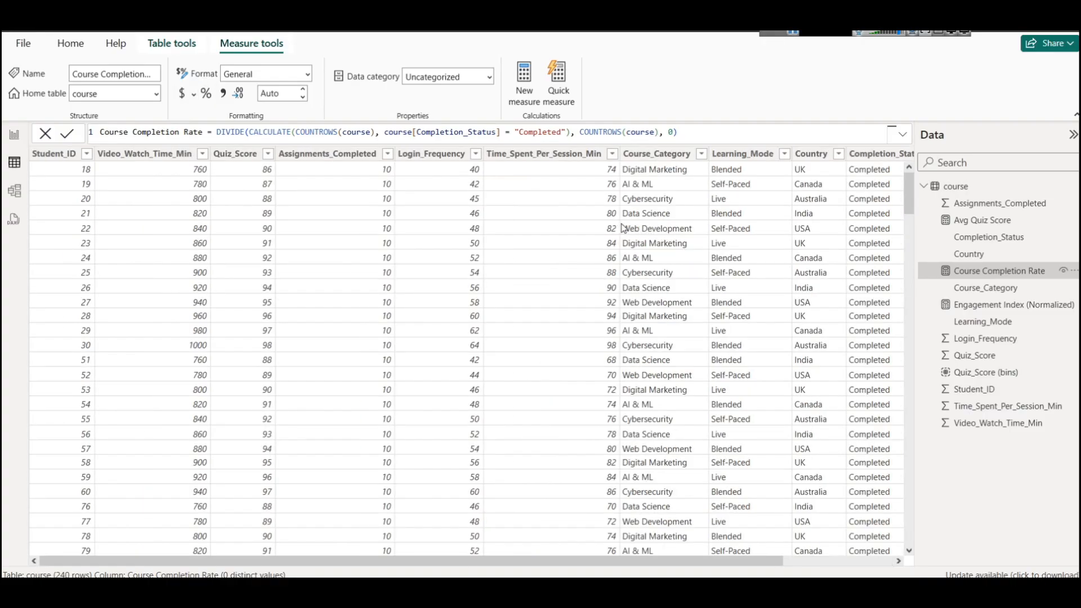
pyautogui.click(207, 94)
pyautogui.click(12, 140)
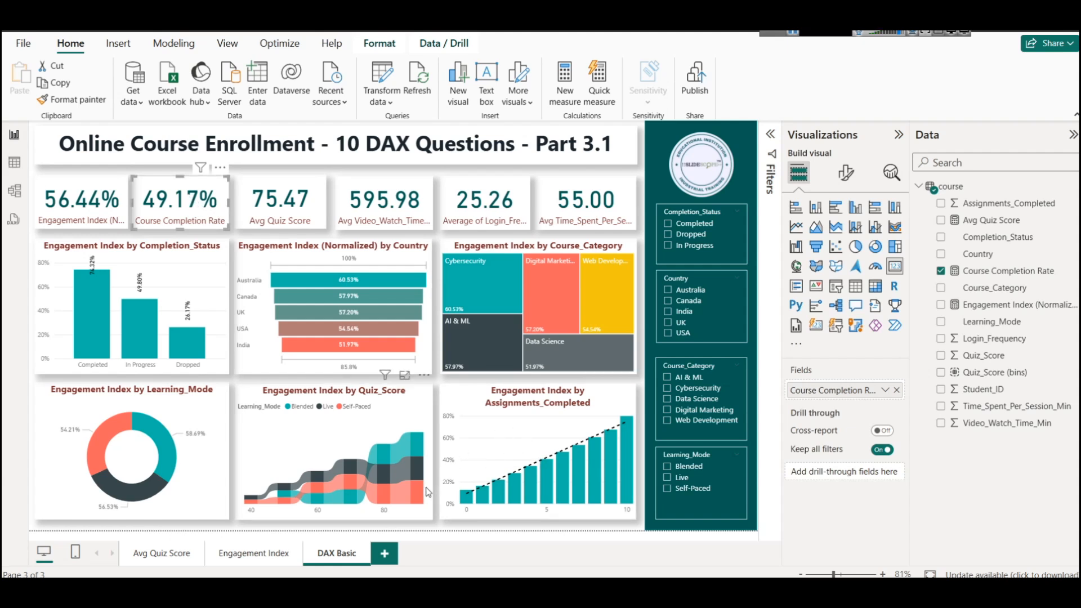
# Switch to the DAX questions web page in the browser and review it up to question 3, Total Video Watch Time
pyautogui.click(452, 590)
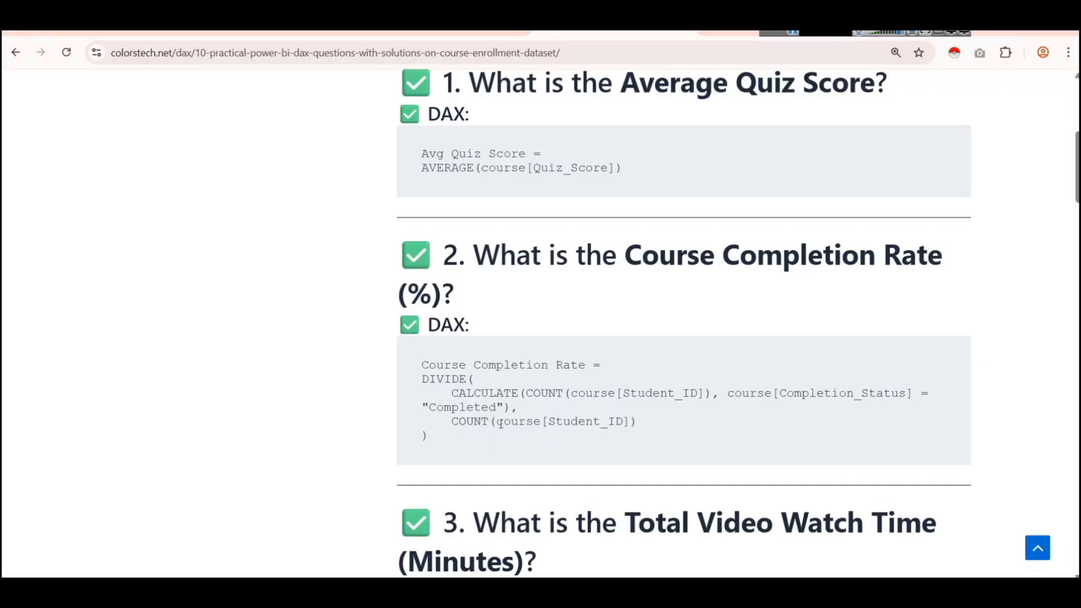
pyautogui.scroll(-3, 630, 367)
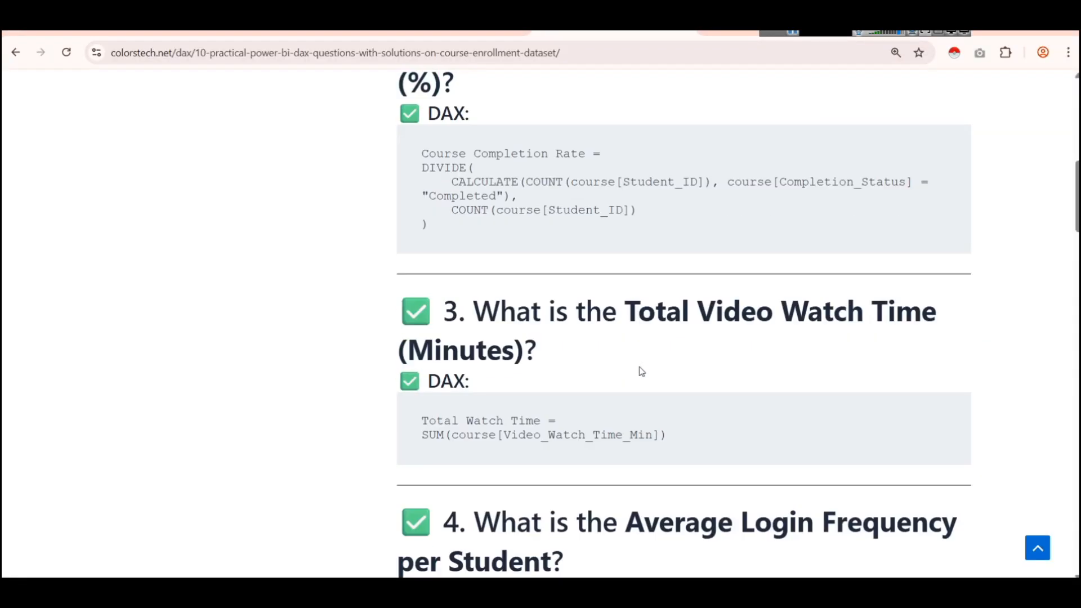
pyautogui.scroll(10, 640, 372)
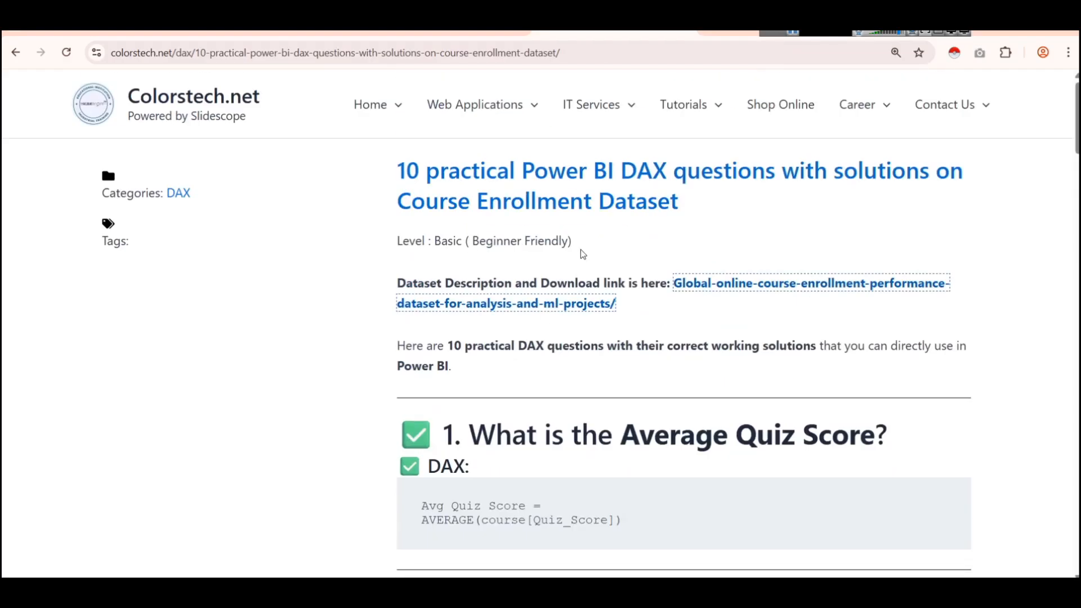
pyautogui.scroll(-6, 717, 484)
pyautogui.scroll(-3, 663, 462)
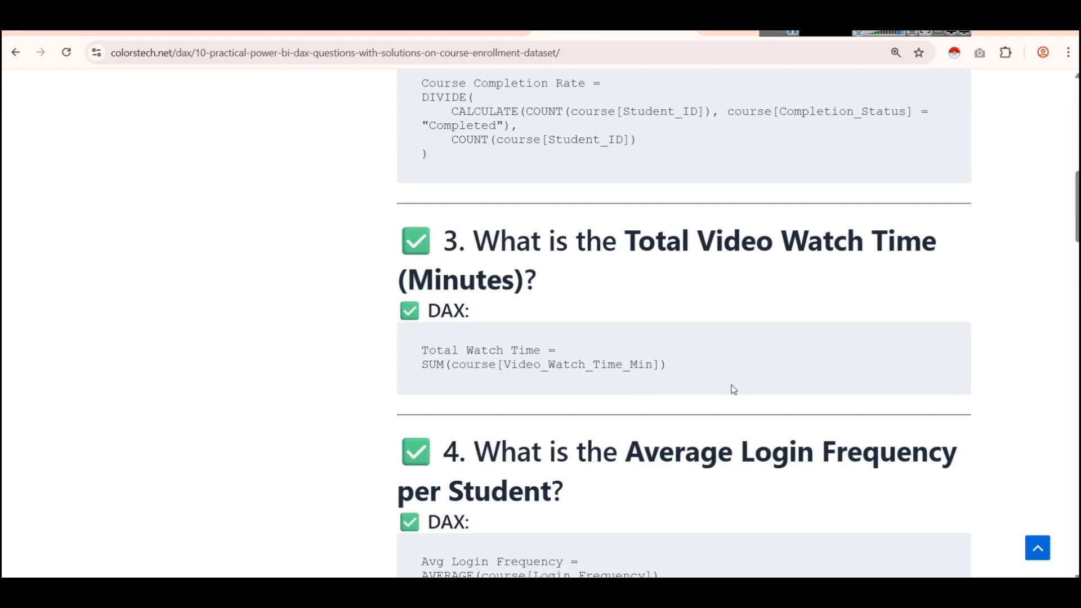
# Copy the Total Watch Time DAX formula from question 3 on the web page and switch to Power BI
pyautogui.moveTo(420, 352); pyautogui.dragTo(742, 370)
pyautogui.hotkey('ctrl', 'c')
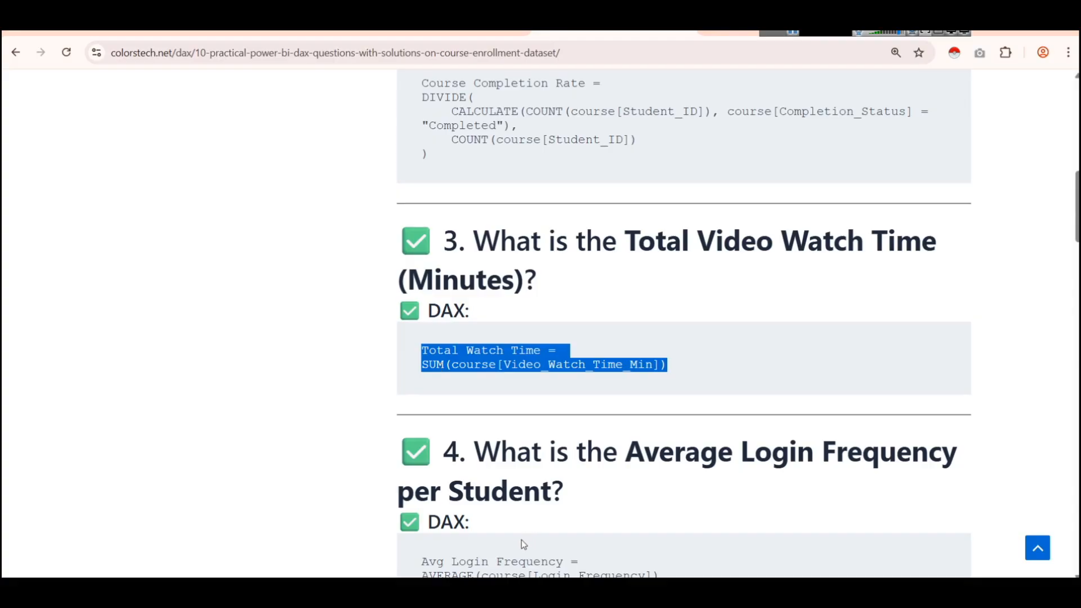
pyautogui.hotkey('alt', 'Tab')
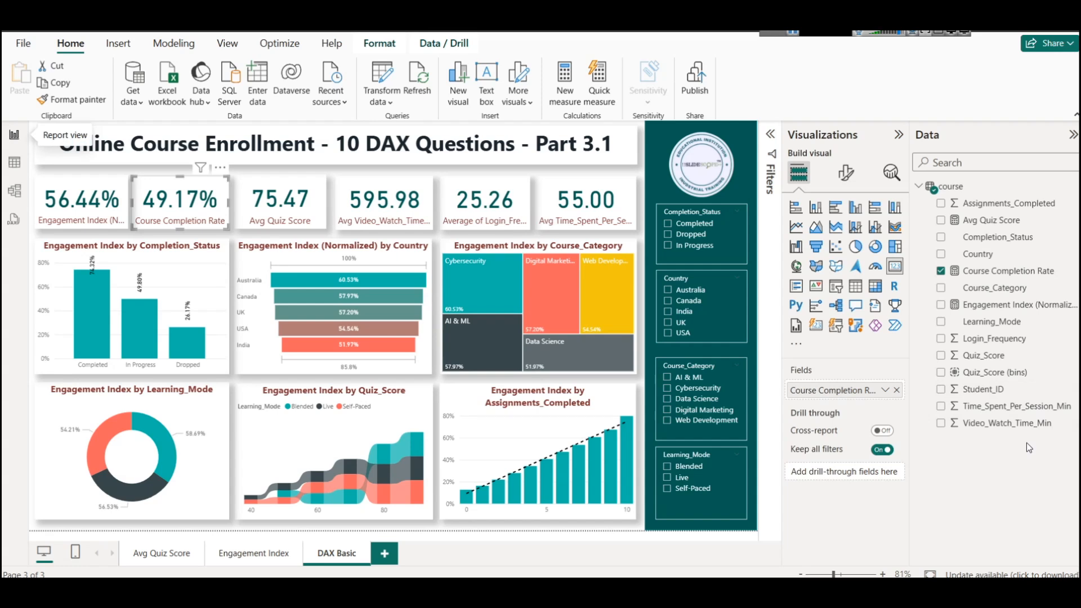
# Remove the average Video_Watch_Time_Min field from its card on the DAX Basic page
pyautogui.click(401, 209)
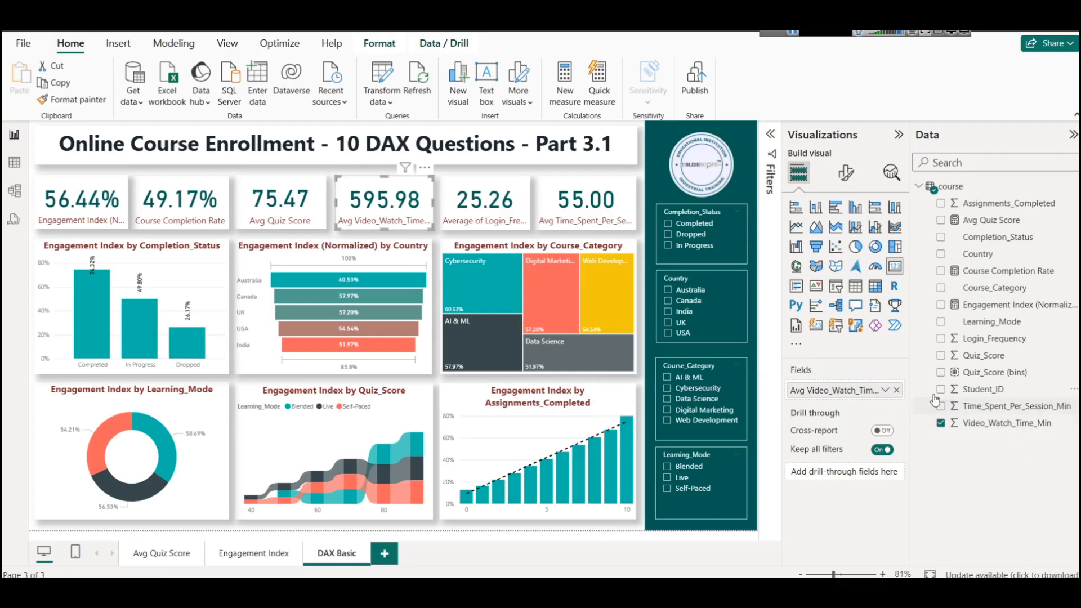
pyautogui.click(896, 390)
pyautogui.click(897, 394)
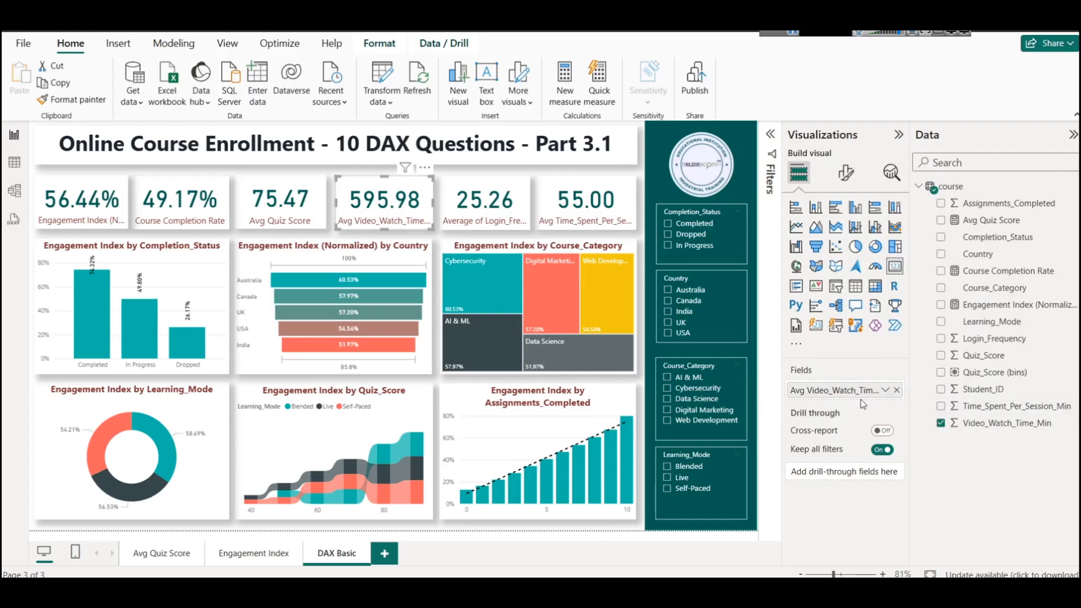
pyautogui.click(899, 395)
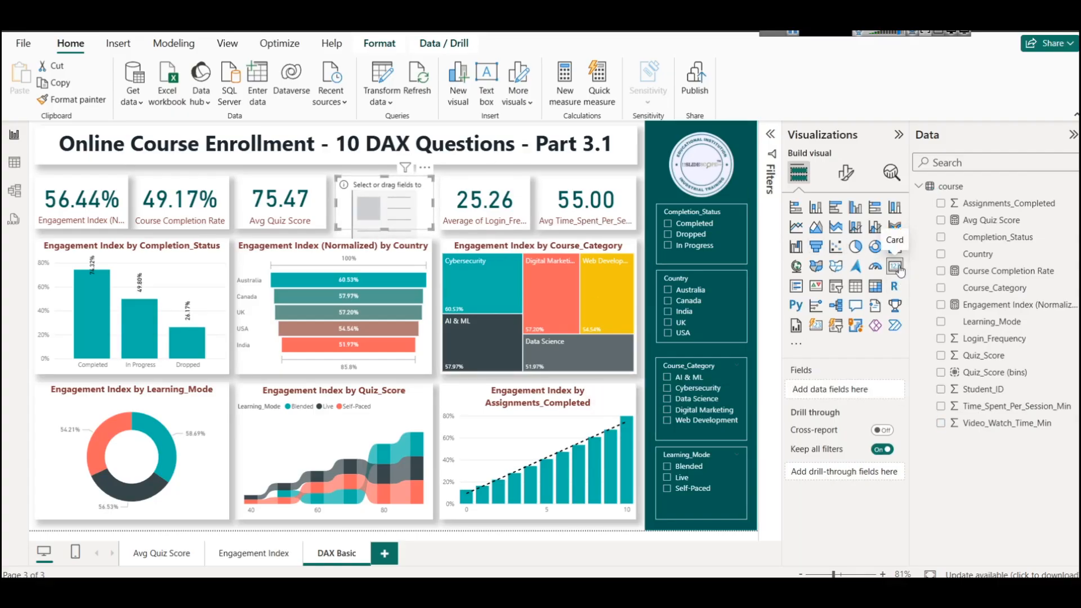
# Try the Video_Watch_Time_Min column in the emptied card, check its Sum aggregation, and remove it again
pyautogui.moveTo(991, 424); pyautogui.dragTo(837, 394)
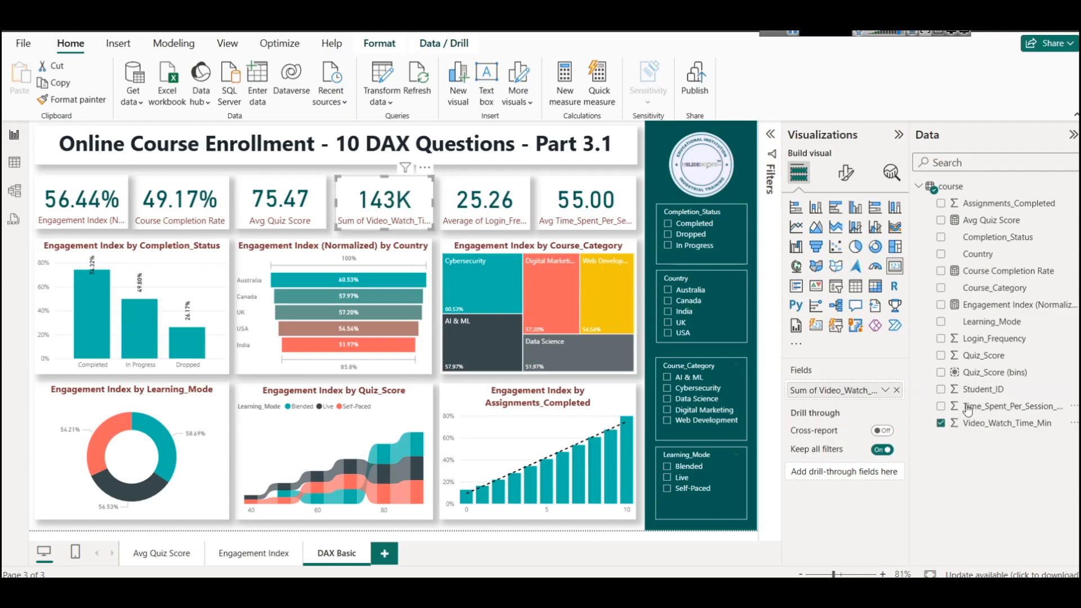
pyautogui.click(884, 391)
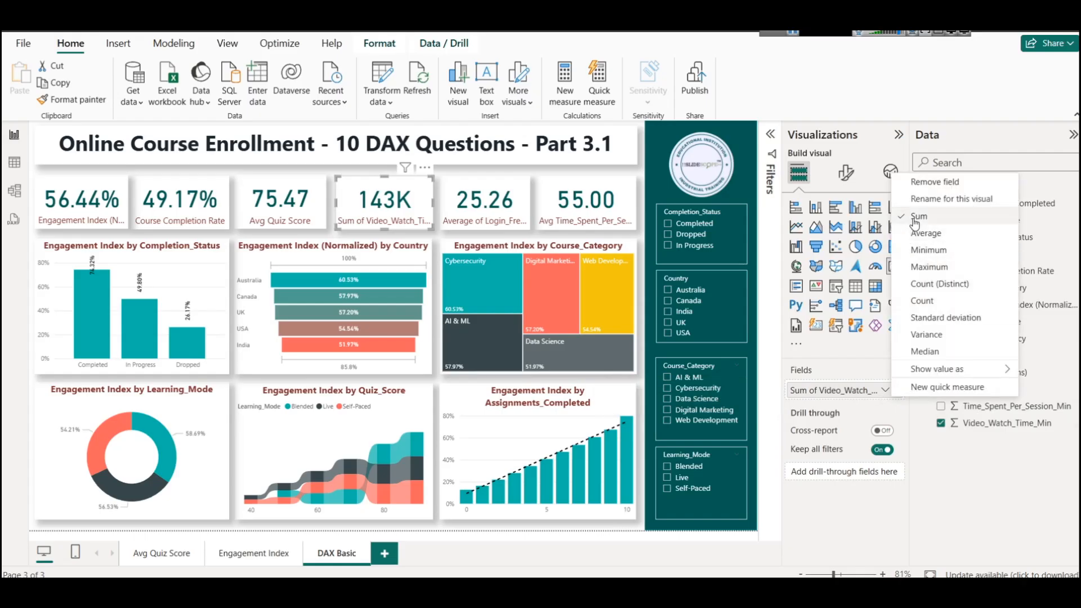
pyautogui.click(939, 422)
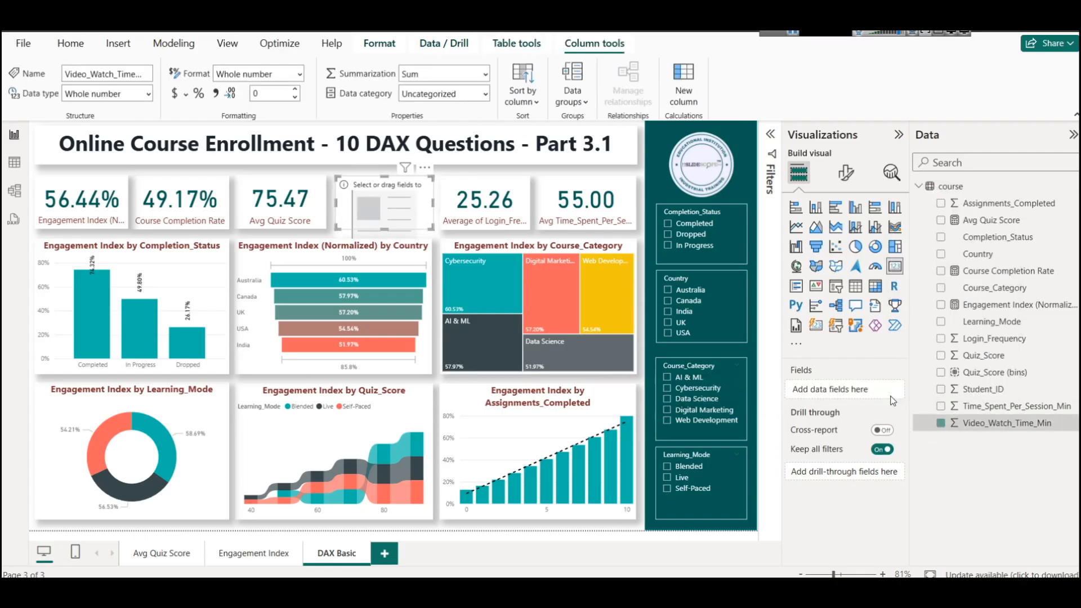
# Create a new measure in the course table as Total Watch Time = SUM(course[Video_Watch_Time_Min]) on a single line
pyautogui.rightClick(959, 187)
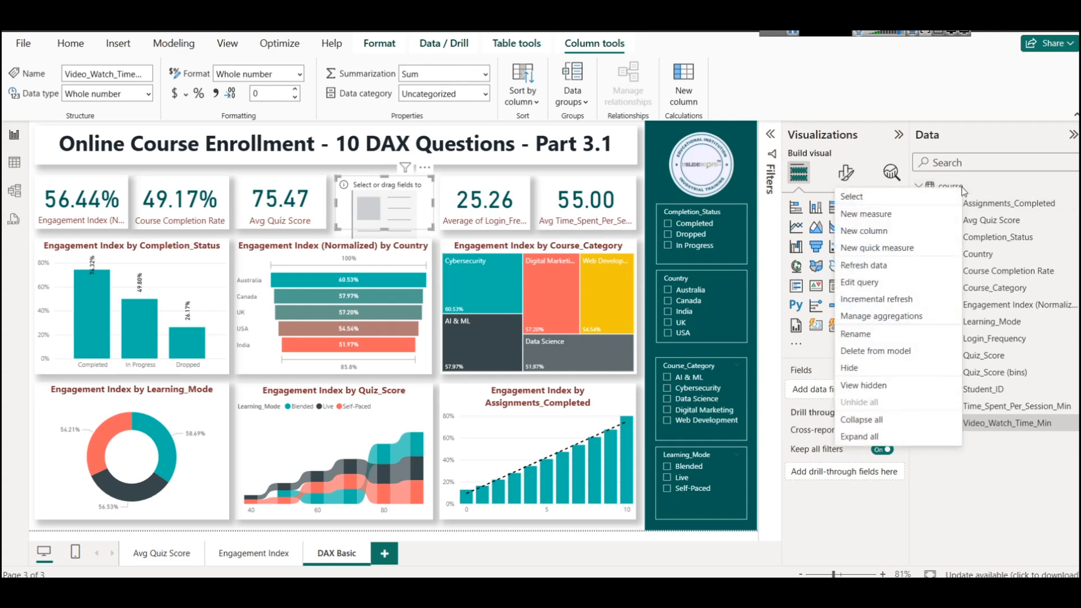
pyautogui.click(889, 215)
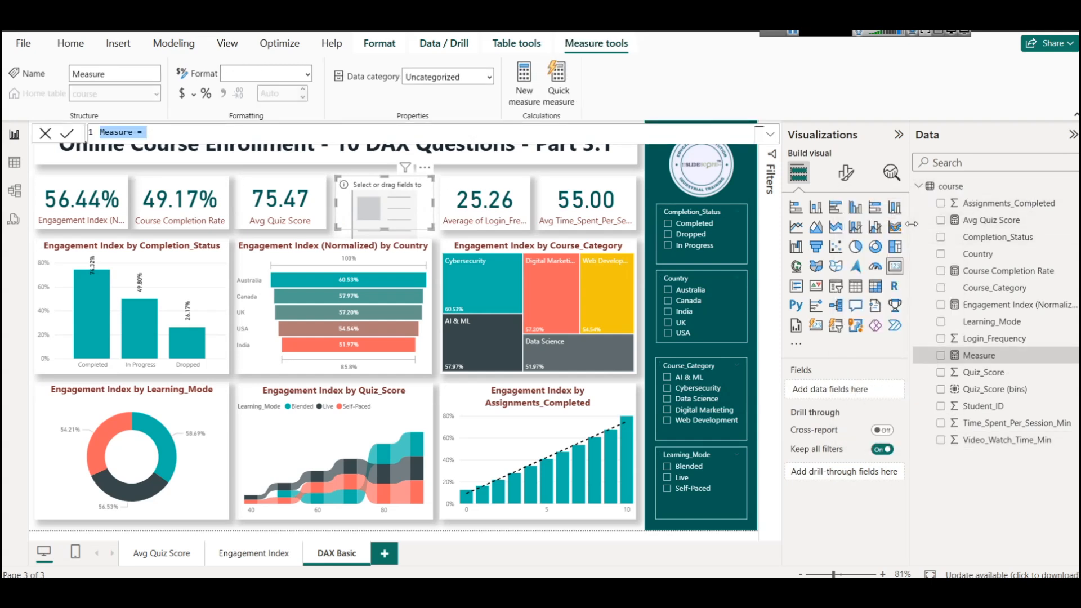
pyautogui.hotkey('ctrl', 'v')
pyautogui.click(199, 127)
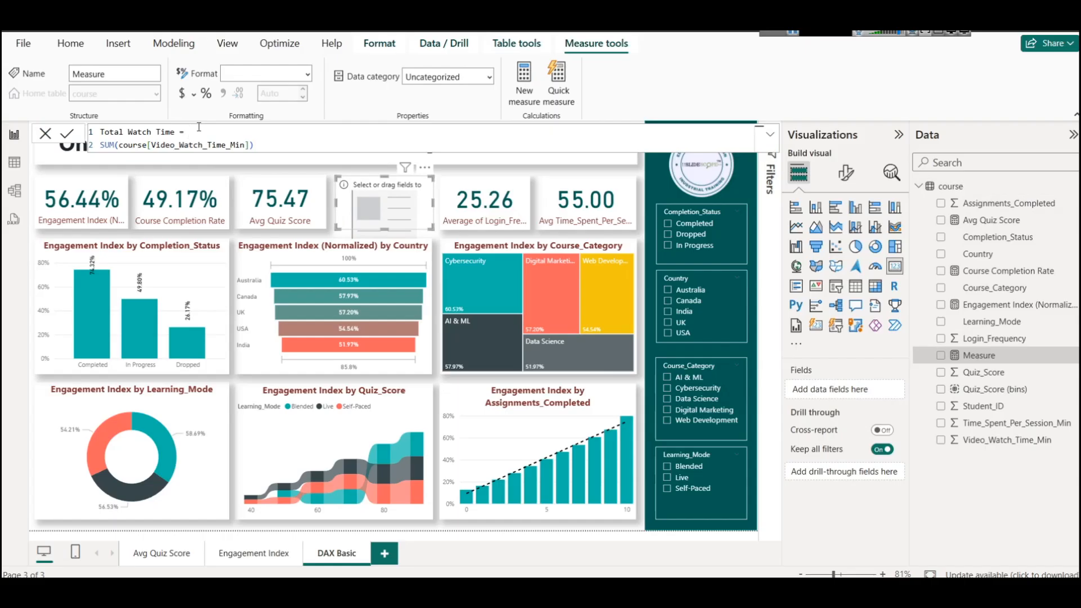
pyautogui.press('Delete')
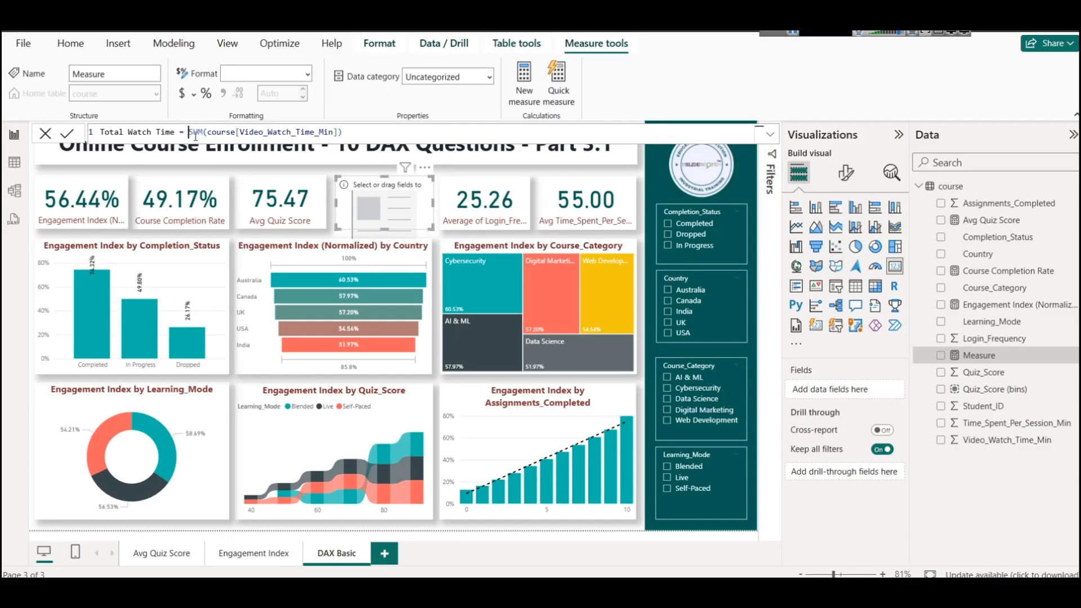
# Highlight the formula's column reference and measure name, commit Total Watch Time, and place it in the empty card
pyautogui.moveTo(206, 131); pyautogui.dragTo(338, 131)
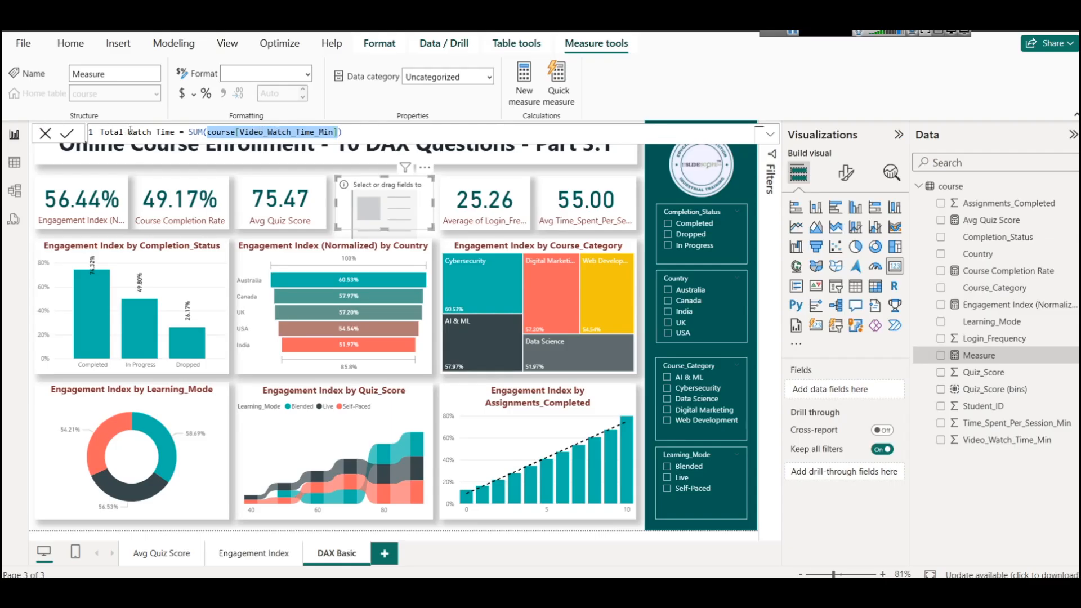
pyautogui.moveTo(175, 134); pyautogui.dragTo(88, 141)
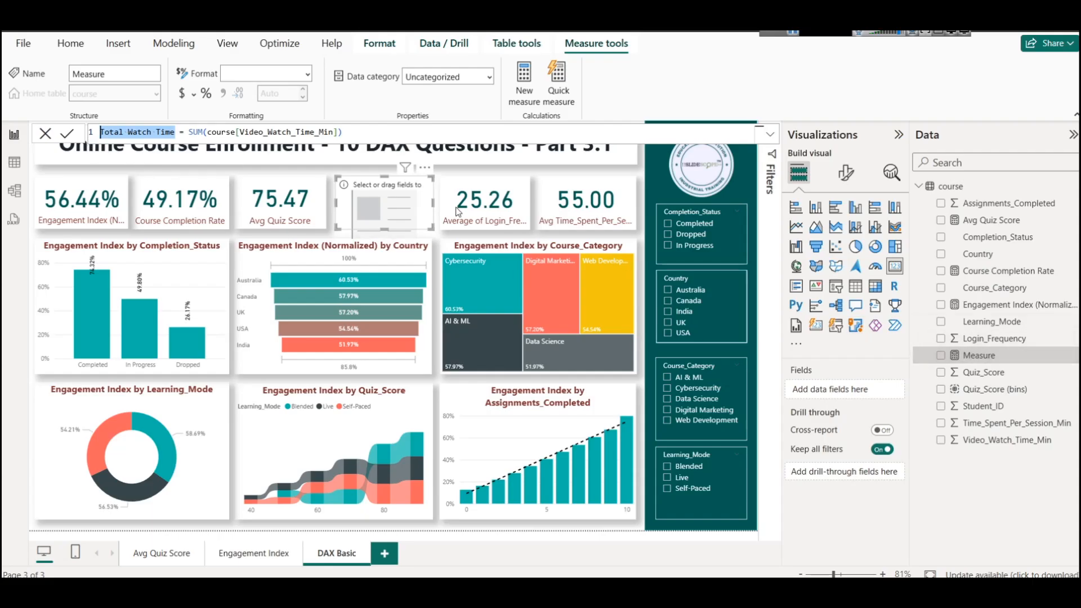
pyautogui.click(67, 134)
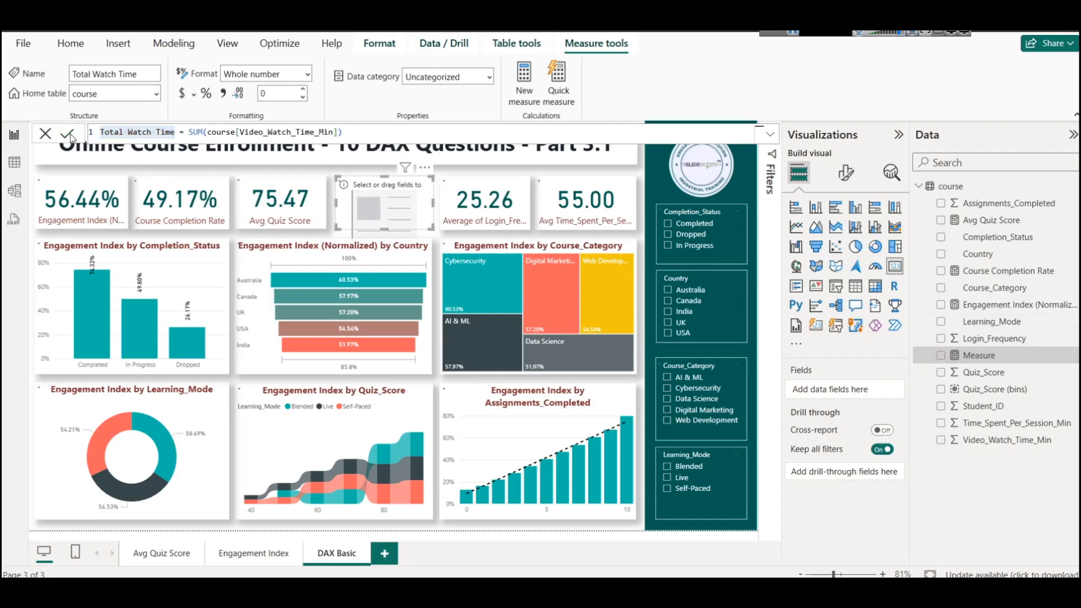
pyautogui.moveTo(956, 422); pyautogui.dragTo(393, 204)
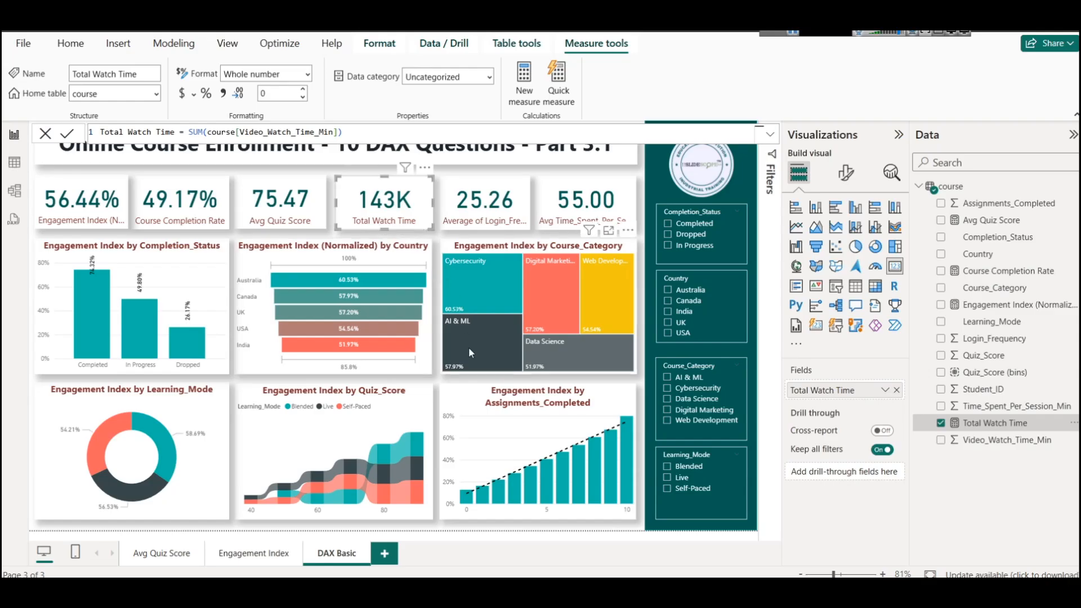
pyautogui.moveTo(465, 342)
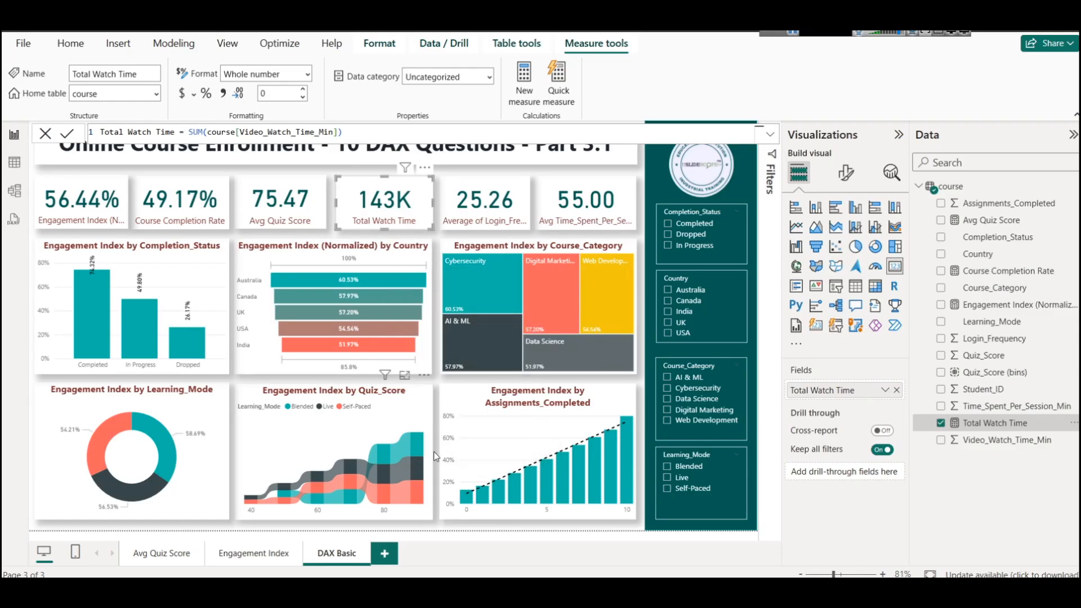
# Check question 4 in the browser, and in Power BI re-add Login_Frequency to its card with the Average aggregation
pyautogui.hotkey('alt', 'Tab')
pyautogui.scroll(-3, 731, 272)
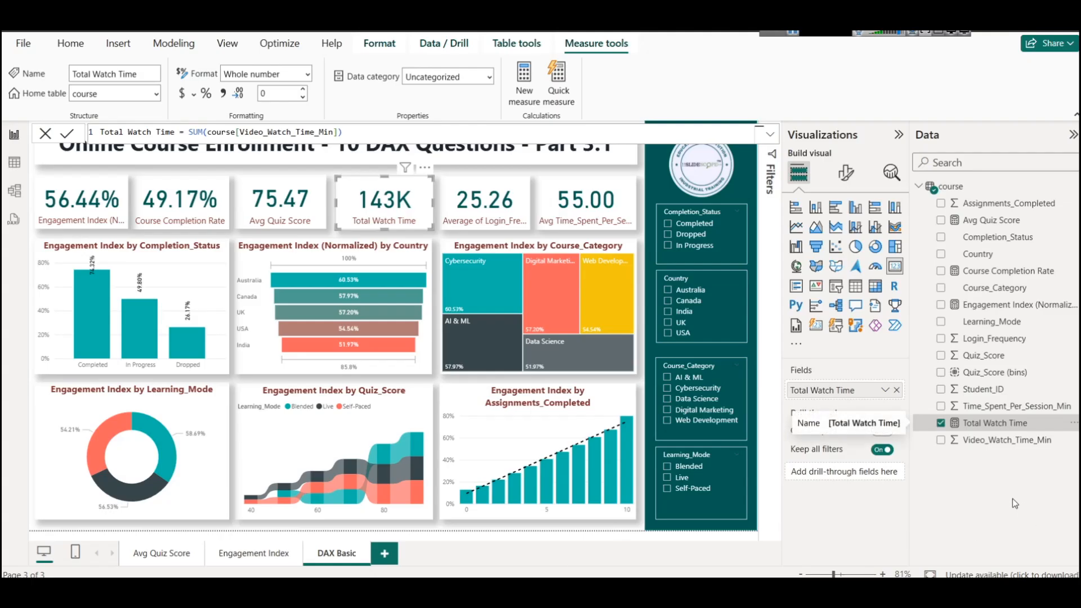
pyautogui.click(480, 224)
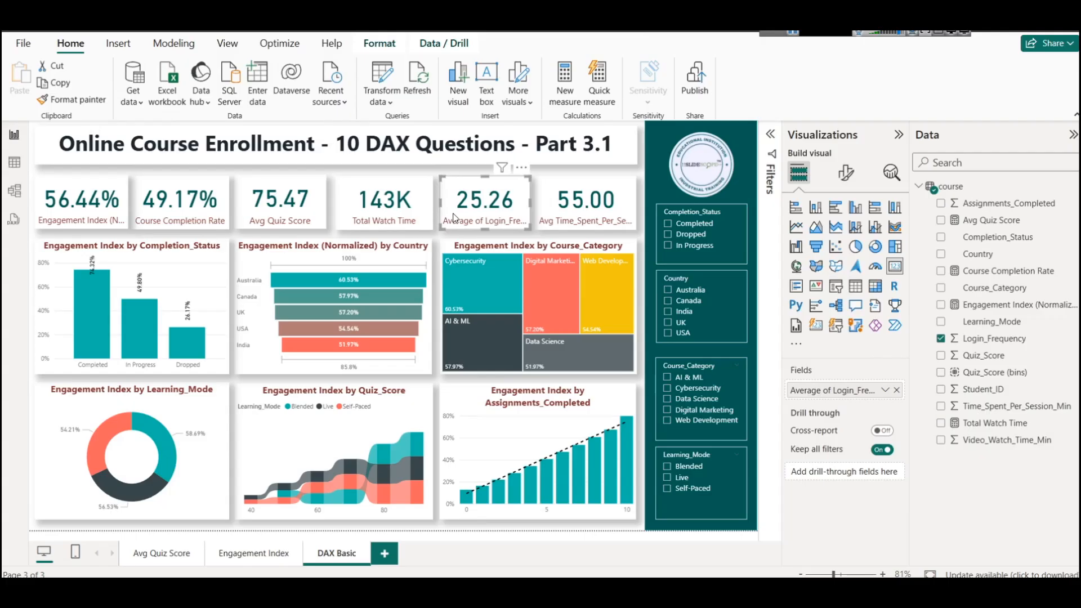
pyautogui.click(896, 390)
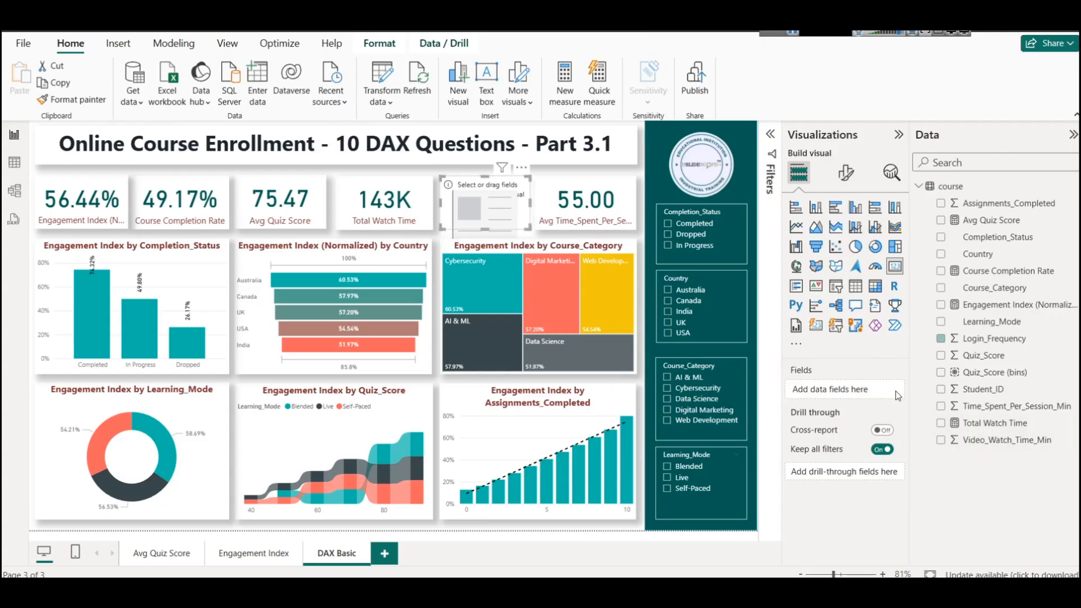
pyautogui.moveTo(982, 338); pyautogui.dragTo(860, 387)
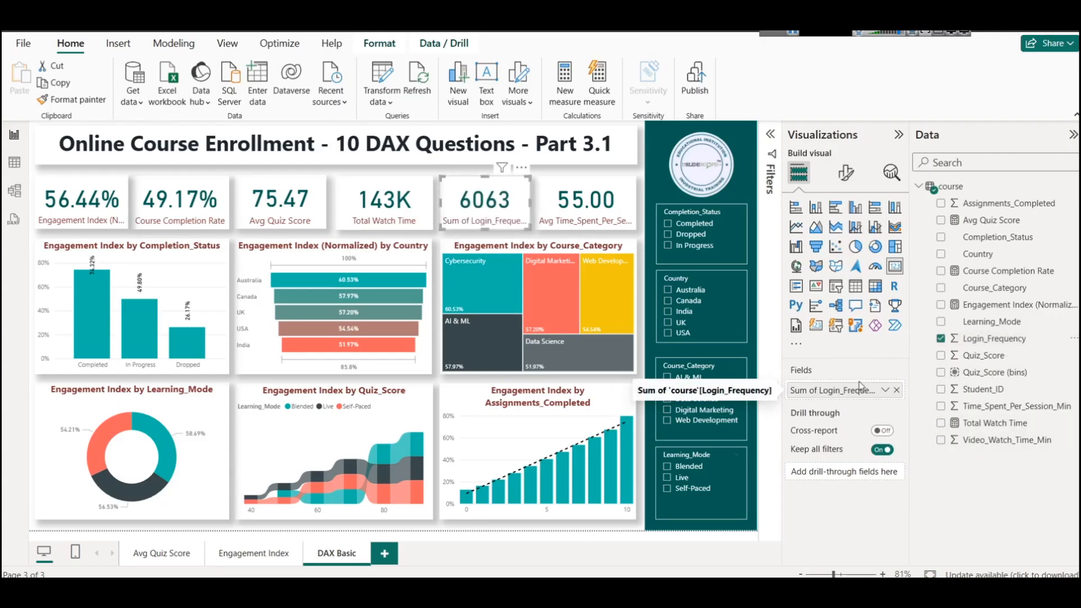
pyautogui.click(885, 391)
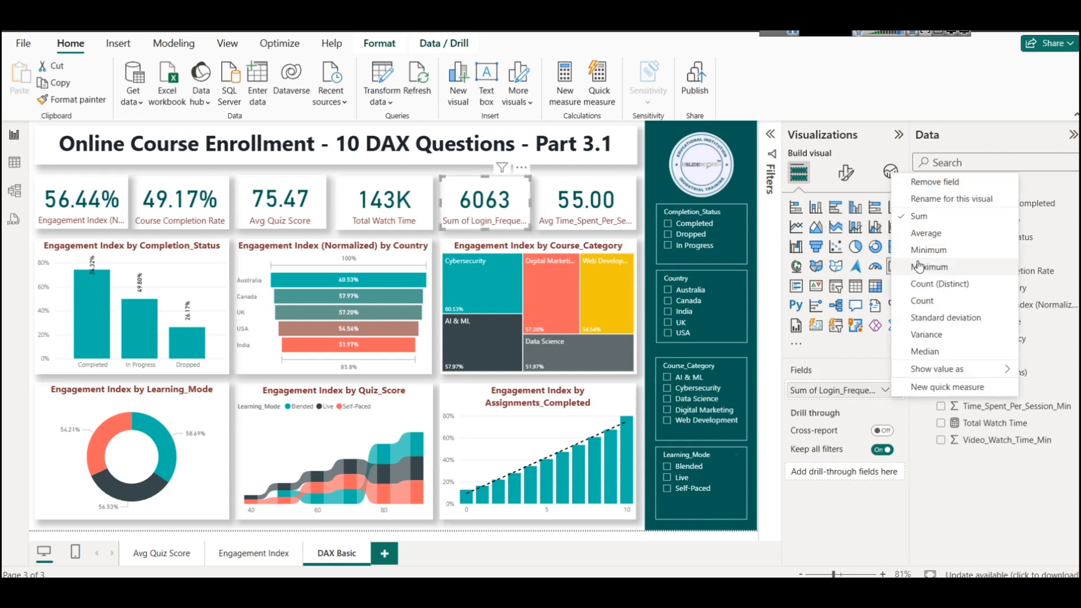
pyautogui.click(925, 233)
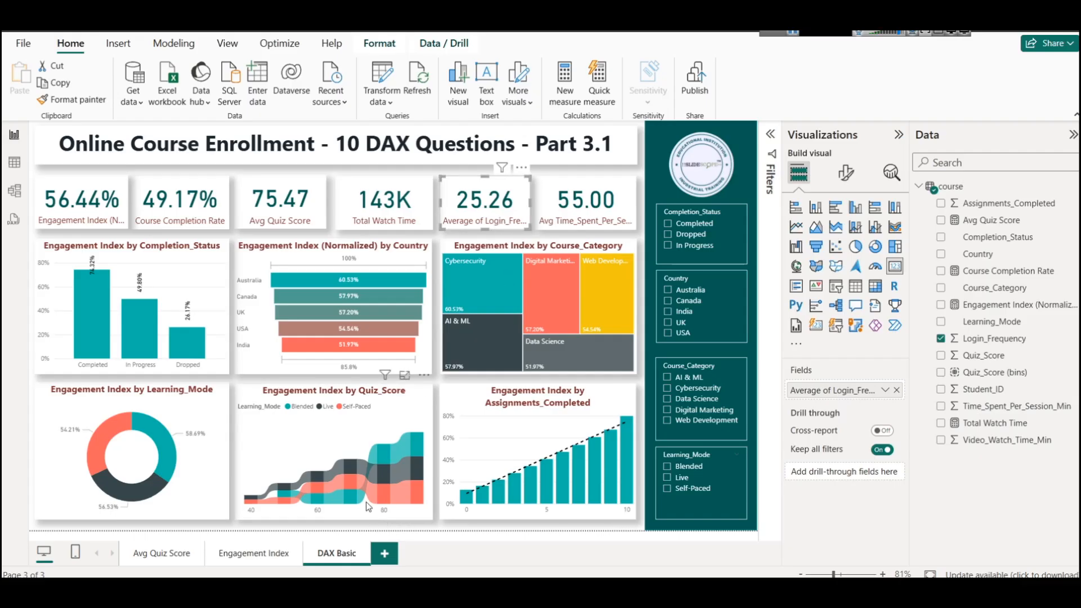
# Switch to the DAX questions web page in the browser and read question 5 on highly engaged students with its formula
pyautogui.moveTo(392, 460)
pyautogui.click(488, 591)
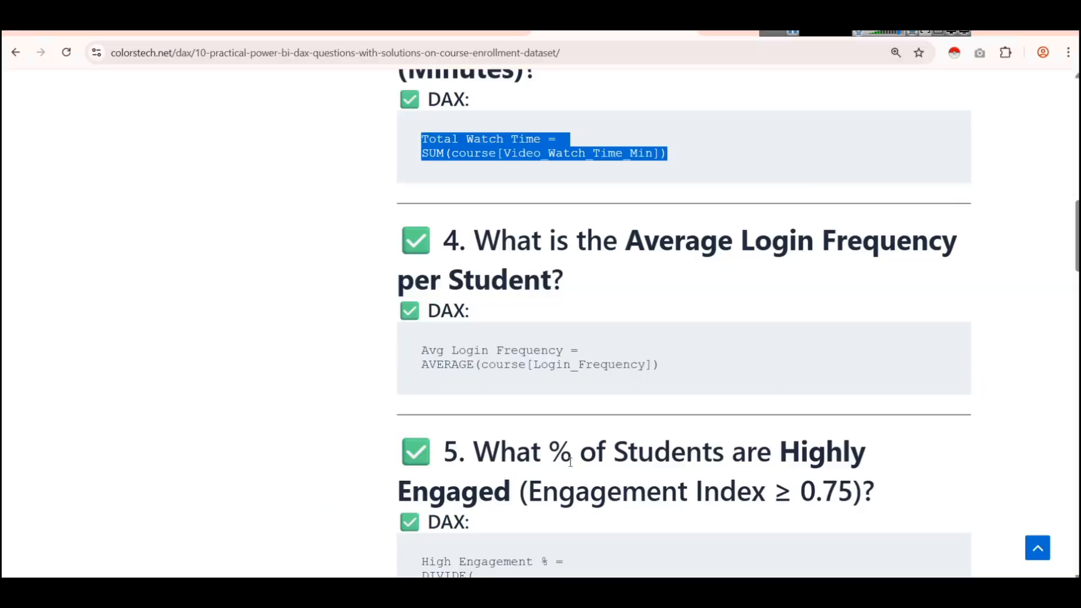
pyautogui.scroll(-3, 590, 321)
pyautogui.scroll(-3, 590, 320)
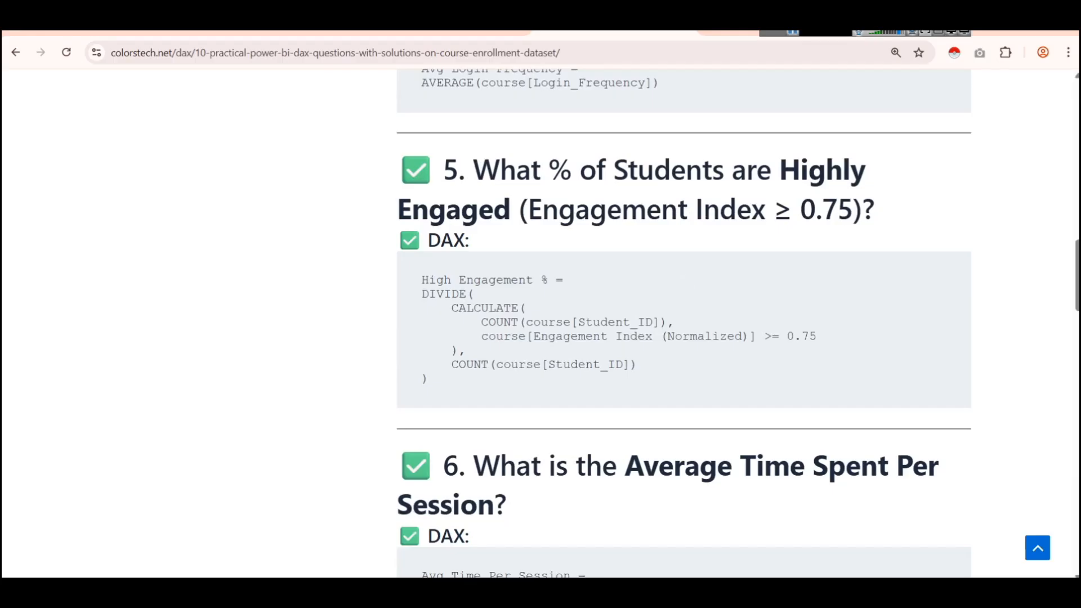
# Return to Power BI, open the Engagement Index (Normalized) measure's formula, and point out its LF and AC variables
pyautogui.click(617, 587)
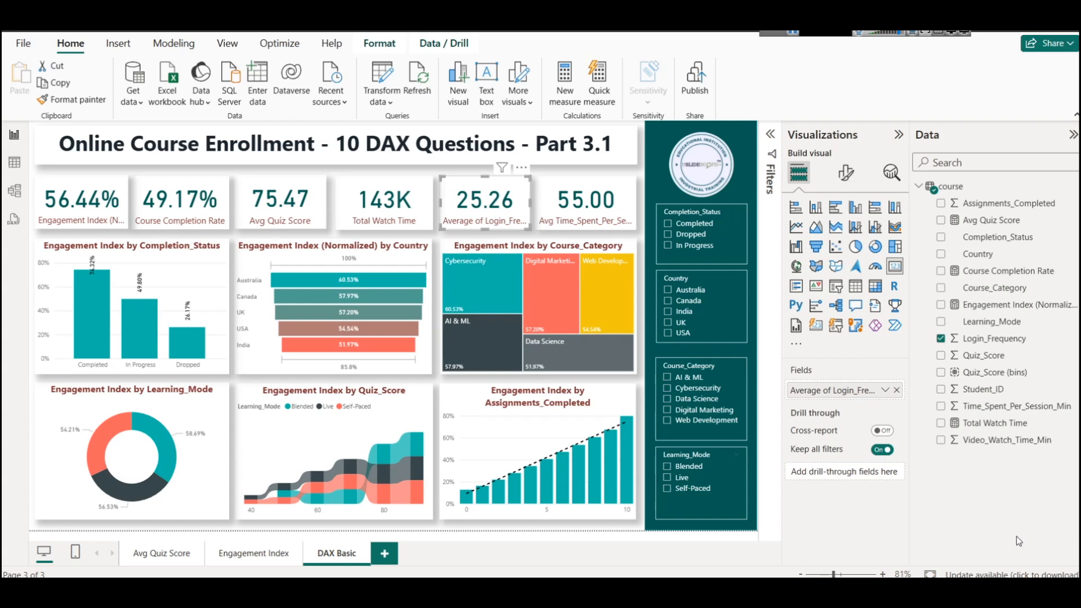
pyautogui.click(1002, 306)
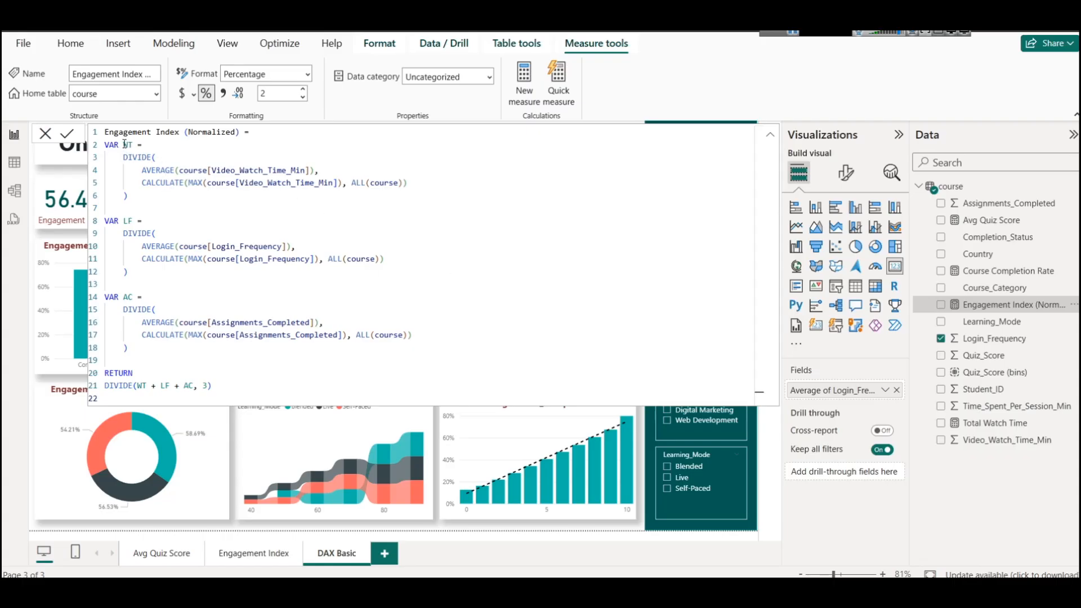
pyautogui.click(128, 221)
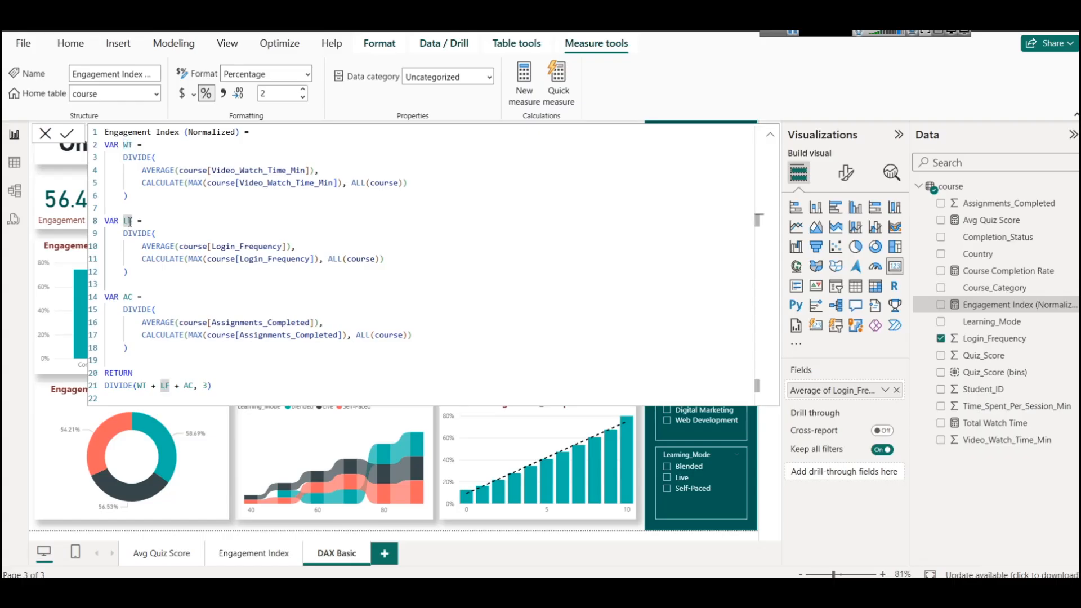
pyautogui.doubleClick(128, 297)
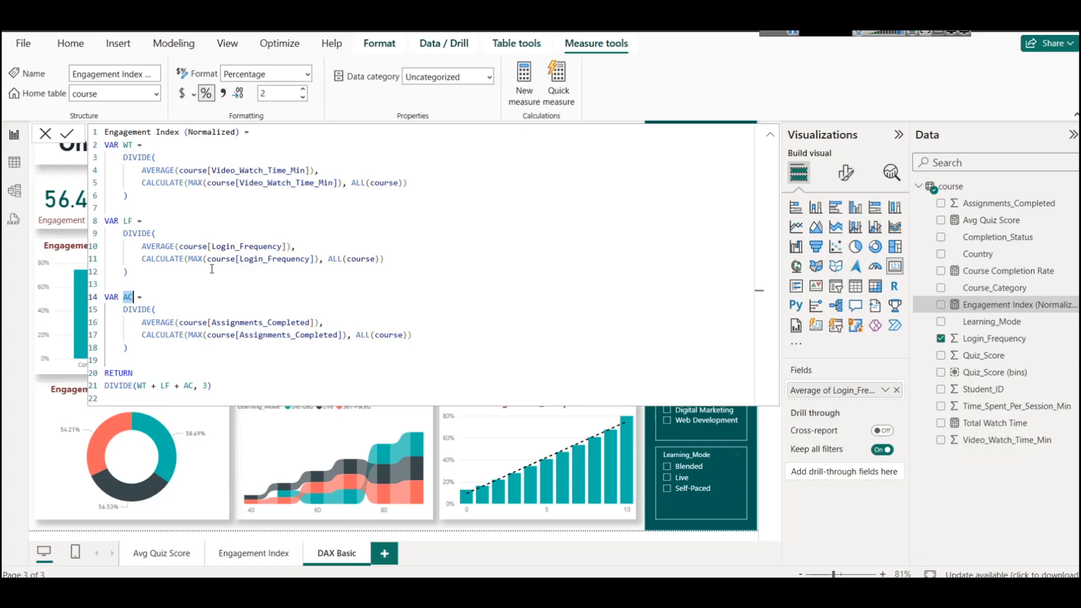
# Examine the AVERAGE and CALCULATE(MAX) expressions inside the WT, LF and AC variables, highlighting each in turn
pyautogui.click(159, 162)
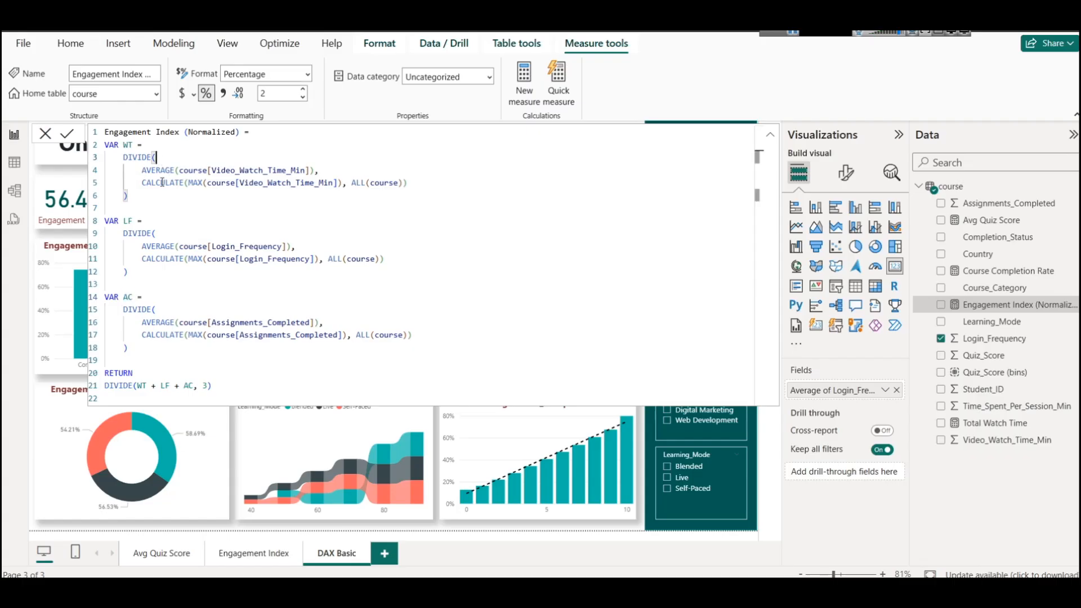
pyautogui.moveTo(141, 170); pyautogui.dragTo(319, 170)
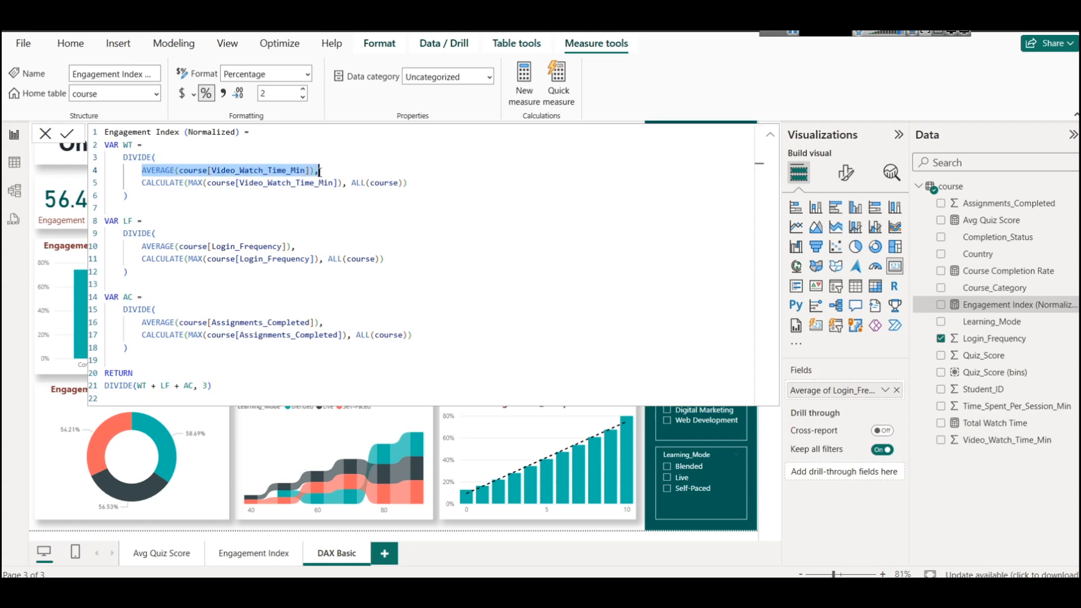
pyautogui.moveTo(145, 182); pyautogui.dragTo(341, 187)
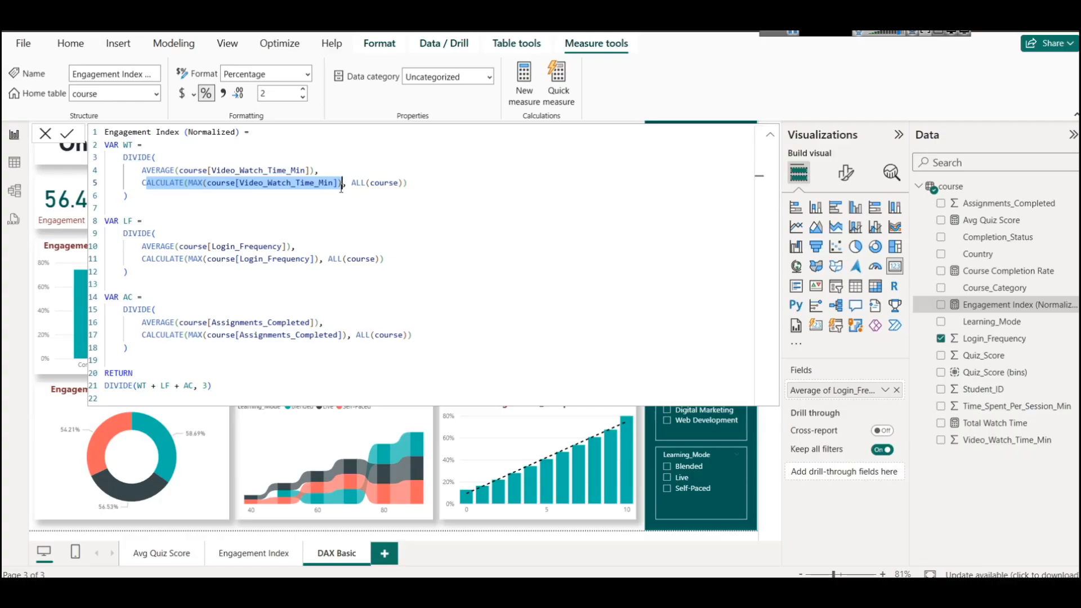
pyautogui.moveTo(142, 246); pyautogui.dragTo(331, 242)
pyautogui.moveTo(143, 260); pyautogui.dragTo(358, 263)
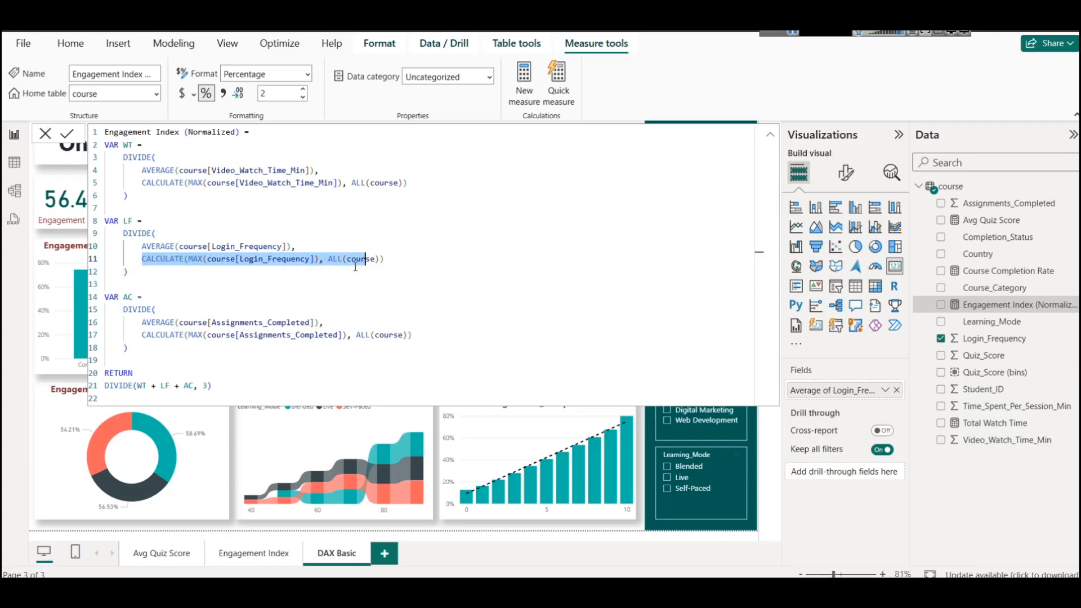
pyautogui.moveTo(138, 322); pyautogui.dragTo(326, 322)
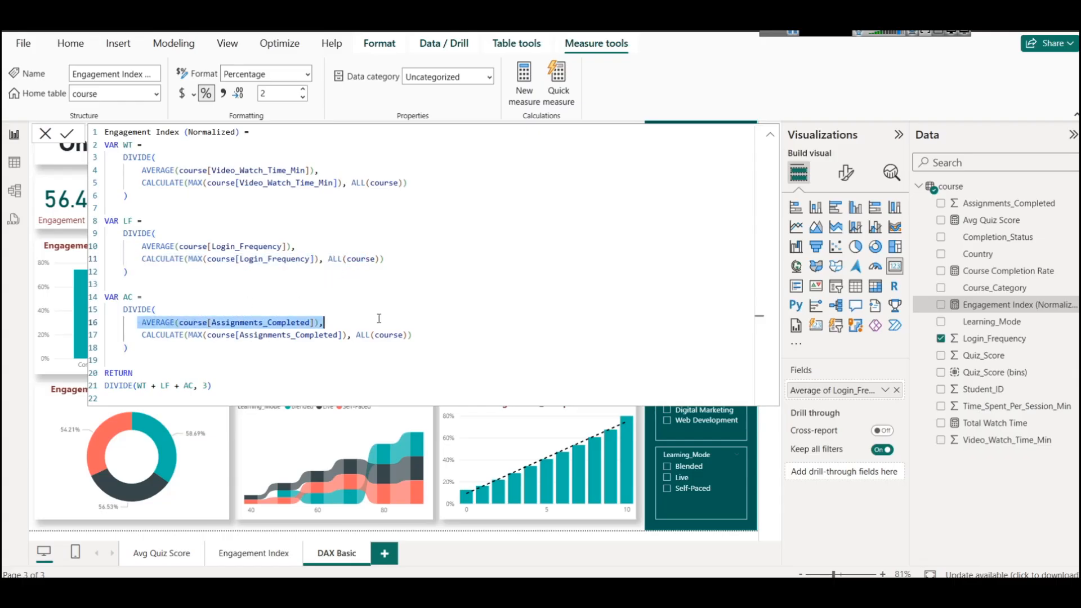
pyautogui.moveTo(137, 334); pyautogui.dragTo(362, 333)
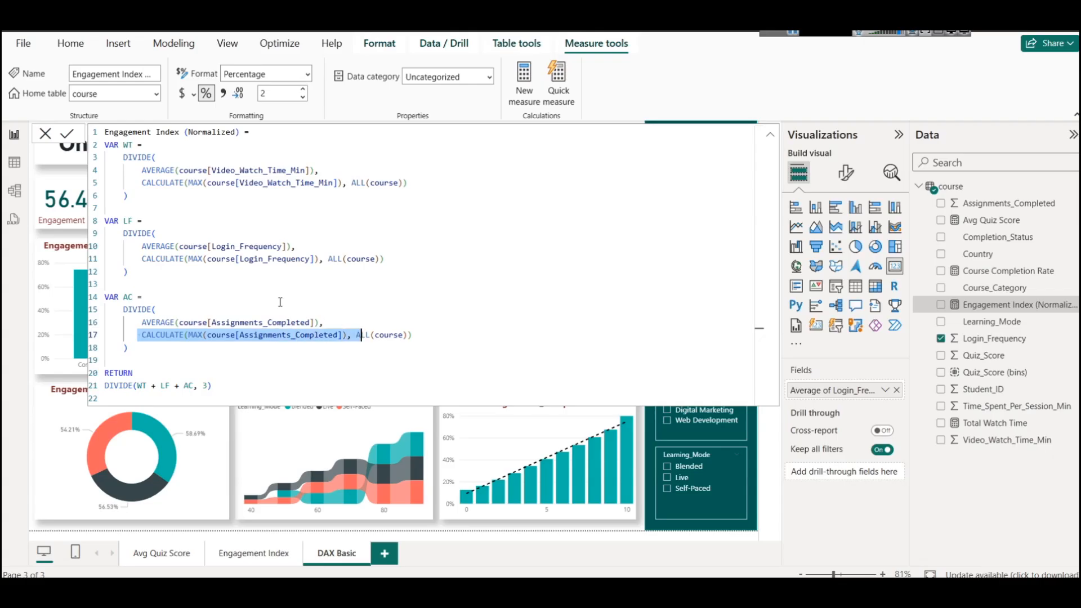
# Highlight the AVERAGE and CALCULATE(MAX) lines of the WT variable, collapse the formula, and select the Engagement Index card
pyautogui.moveTo(137, 170); pyautogui.dragTo(428, 185)
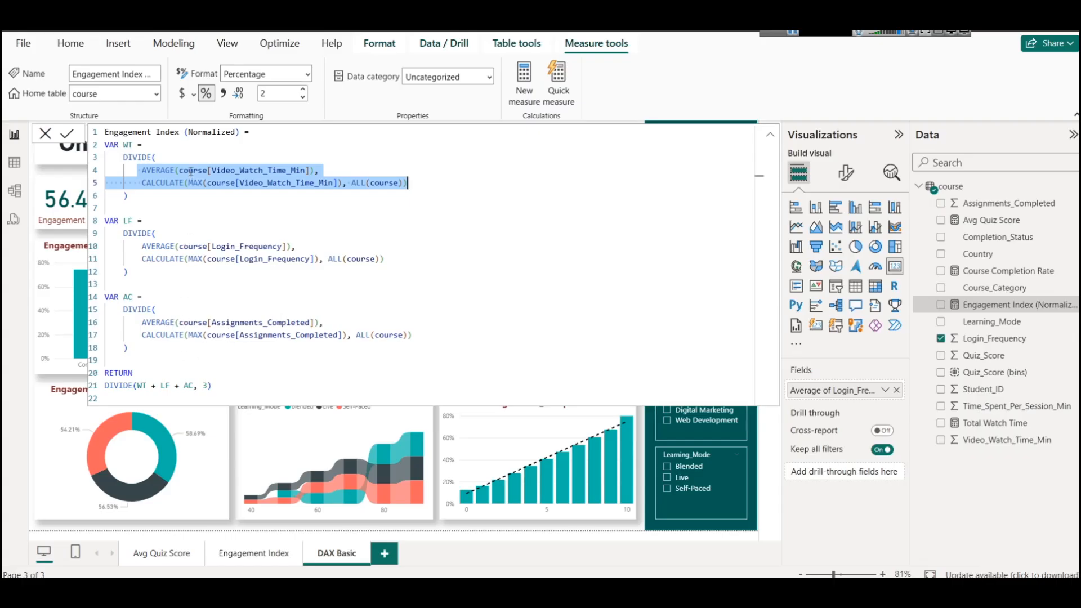
pyautogui.click(819, 93)
pyautogui.click(769, 136)
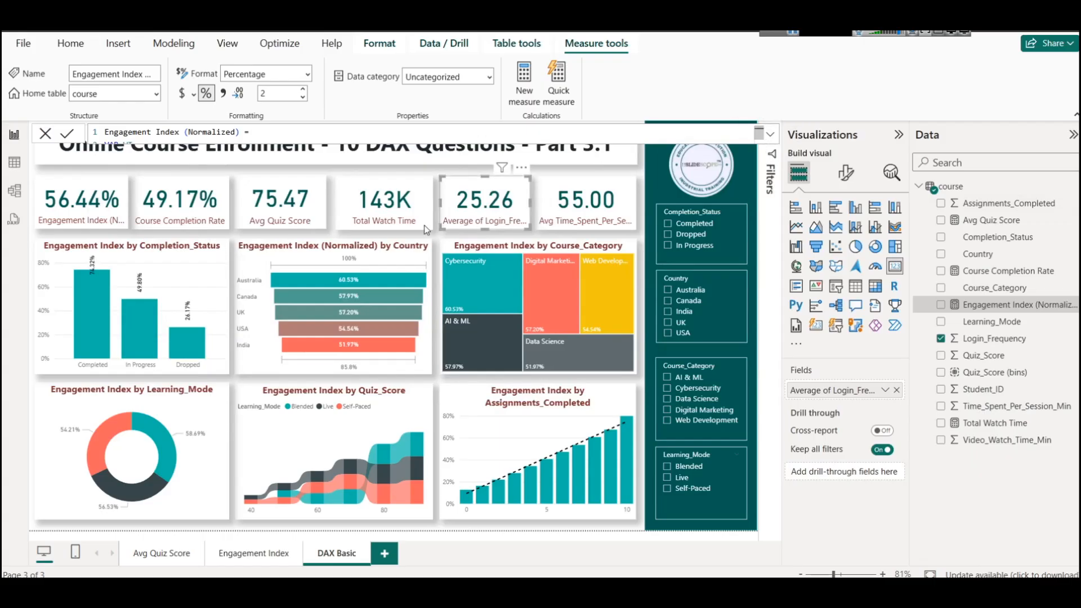
pyautogui.click(107, 214)
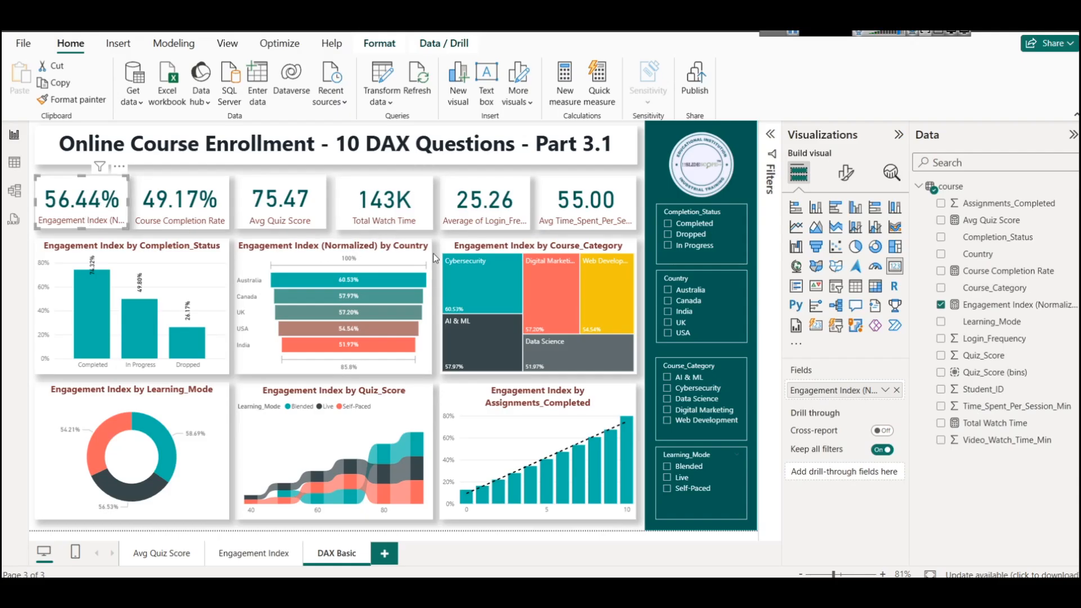
# Switch to the dataset web page in the browser and read the normalized Engagement Index explanation, highlighting the "Moderately engaged" level
pyautogui.click(481, 590)
pyautogui.click(732, 32)
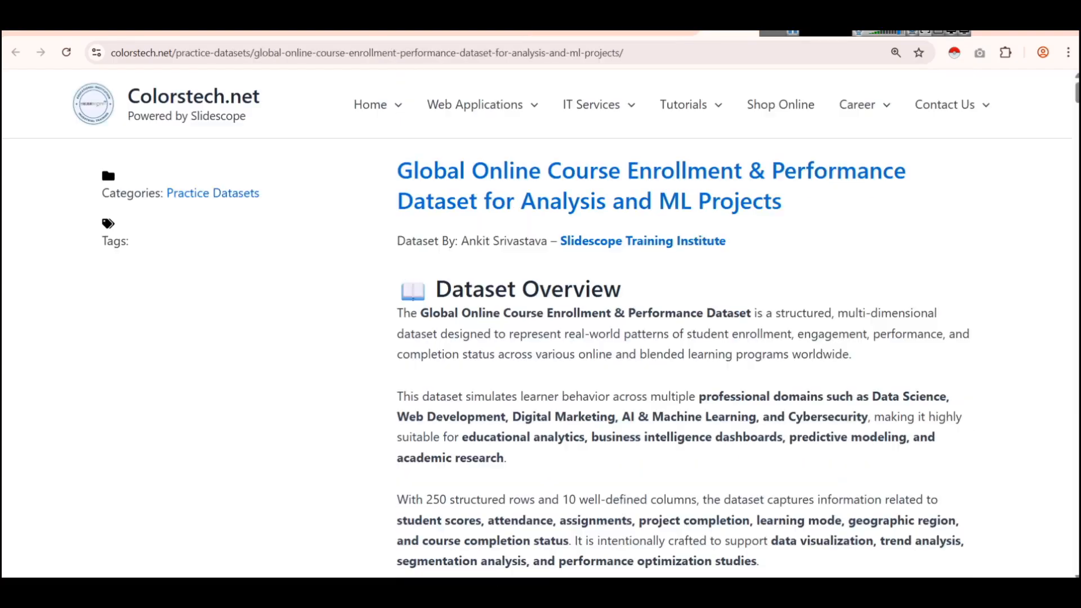
pyautogui.scroll(-20, 540, 318)
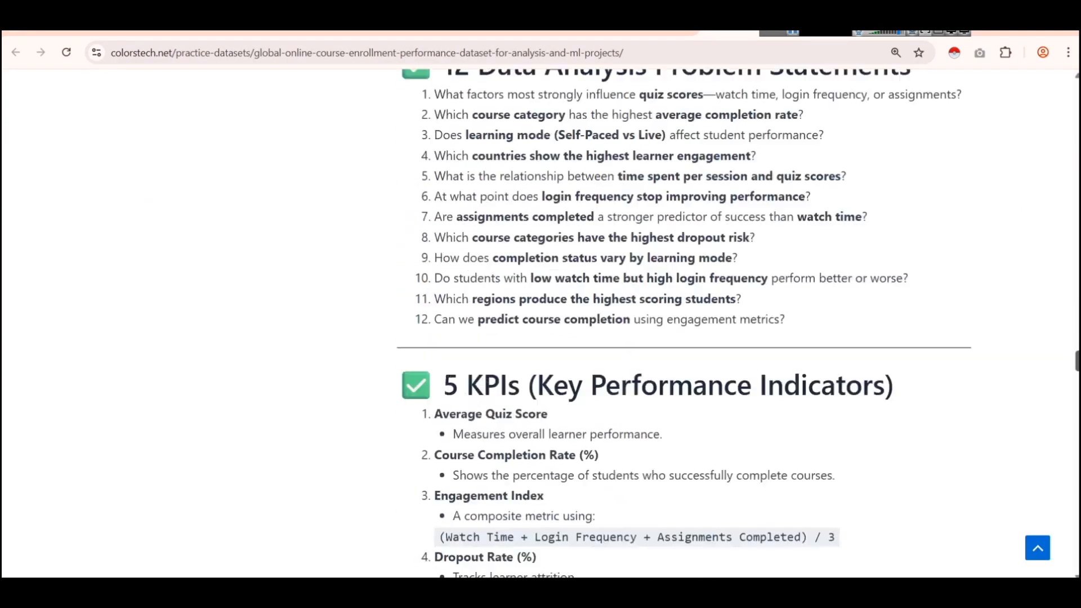
pyautogui.scroll(5, 684, 323)
pyautogui.scroll(5, 470, 171)
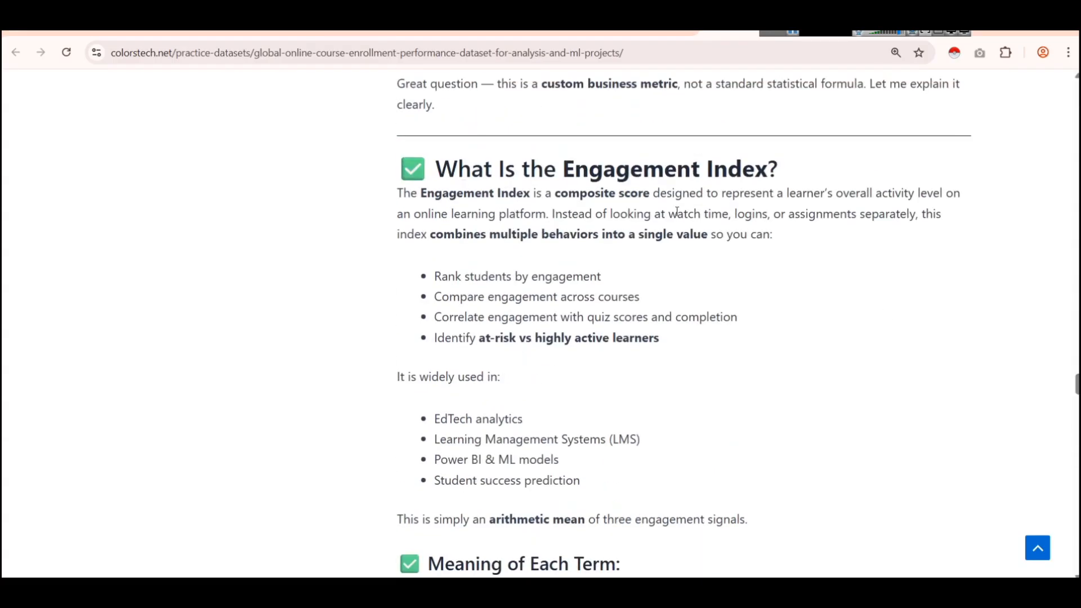
pyautogui.scroll(-9, 656, 237)
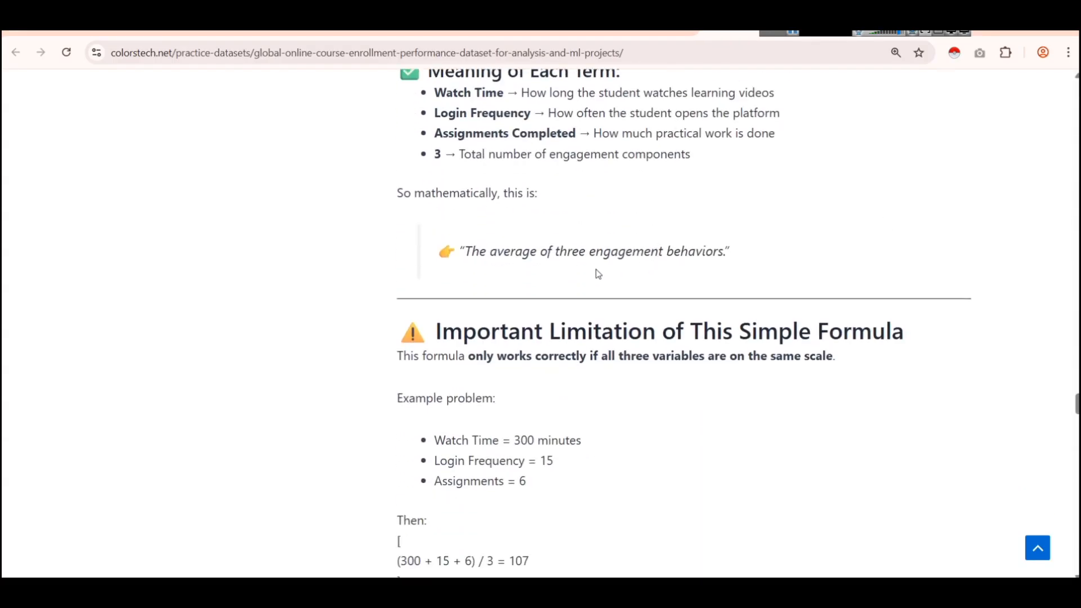
pyautogui.scroll(-11, 622, 254)
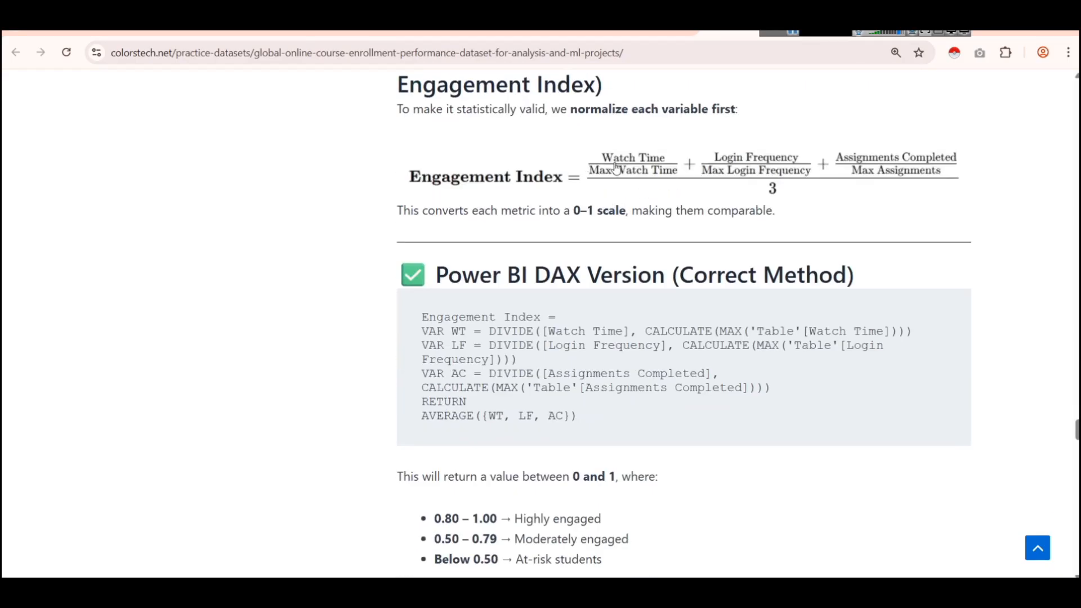
pyautogui.scroll(-5, 726, 201)
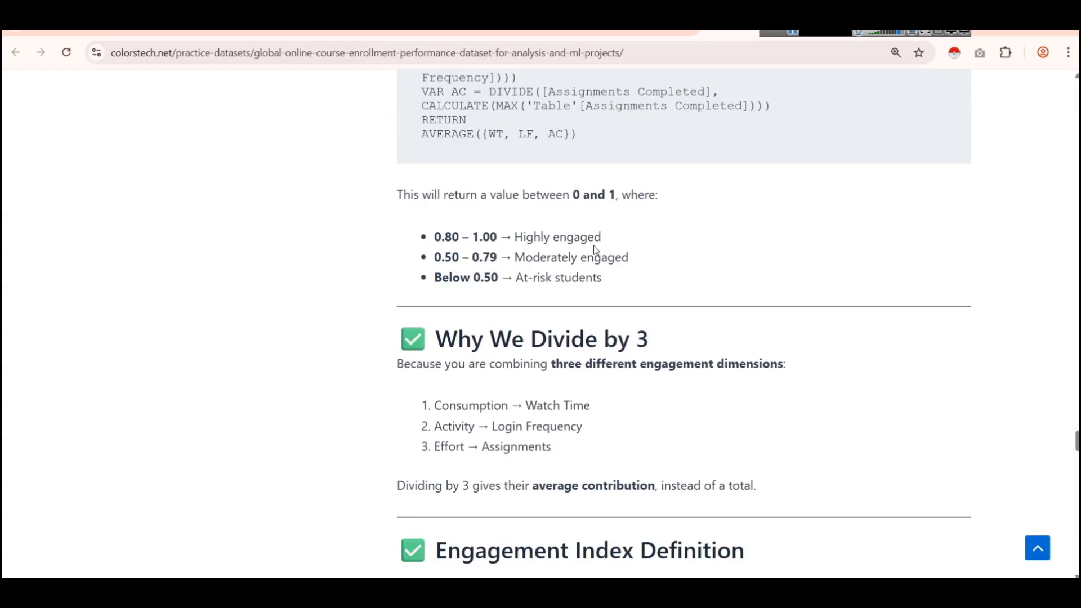
pyautogui.moveTo(514, 263); pyautogui.dragTo(647, 263)
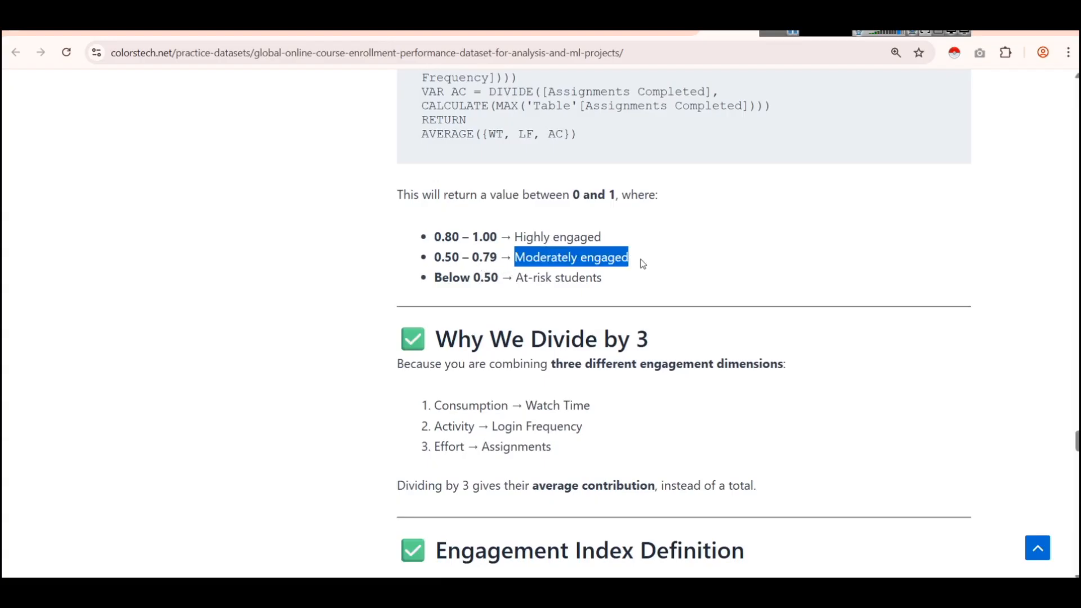
# Return to Power BI and switch the Engagement Index (Normalized) measure's format from percentage to General in the table view
pyautogui.click(504, 590)
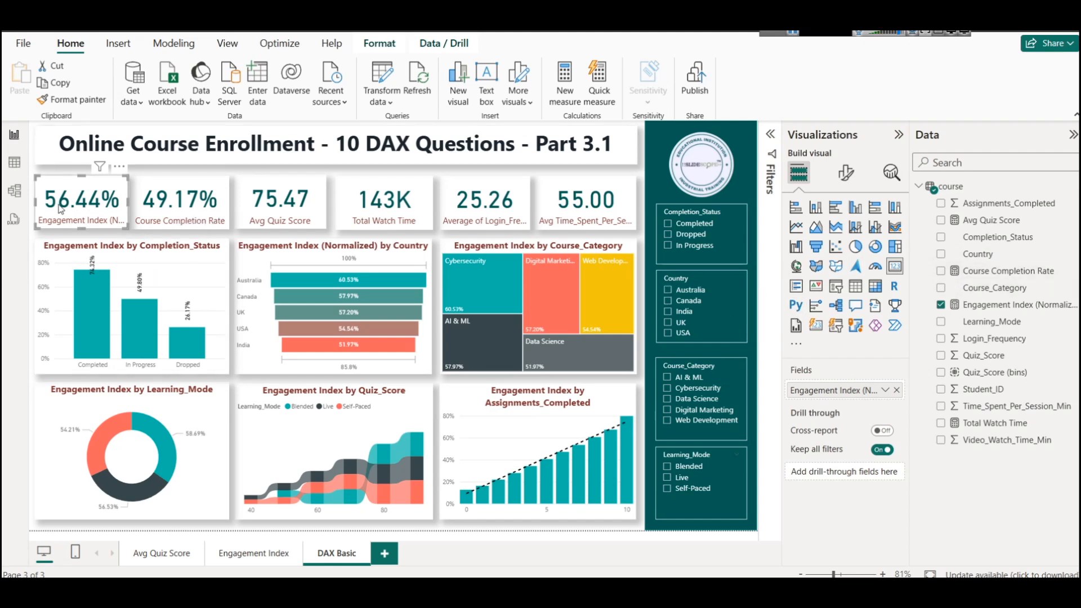
pyautogui.click(15, 164)
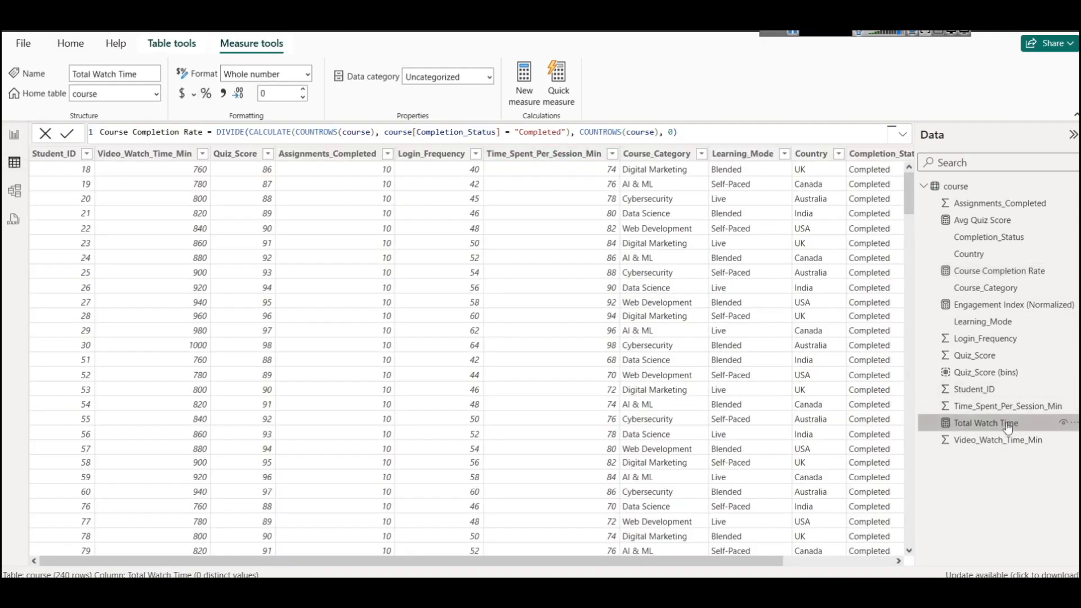
pyautogui.click(984, 308)
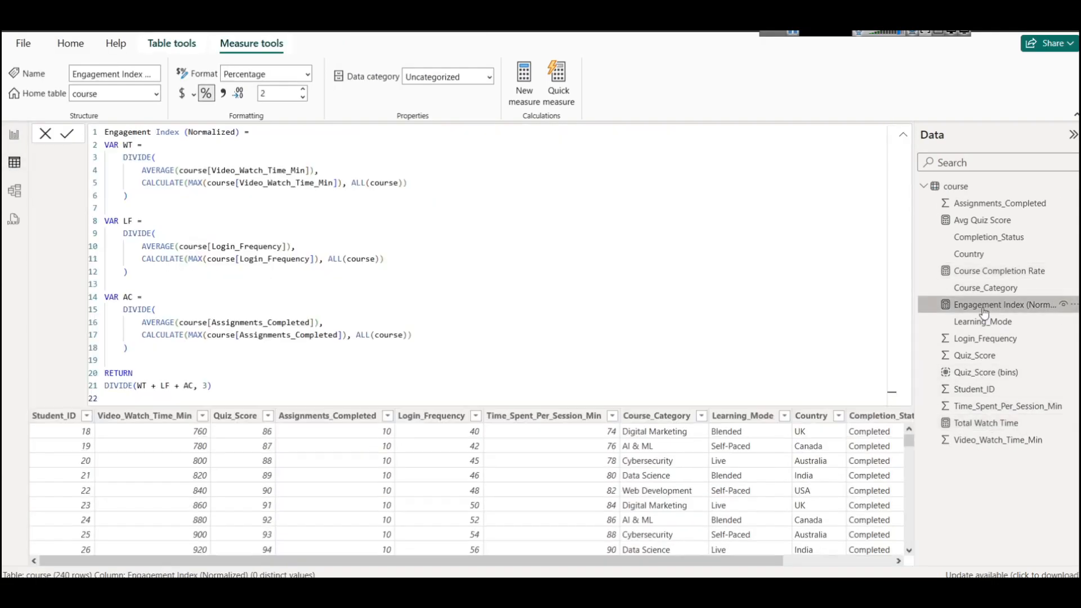
pyautogui.click(206, 95)
pyautogui.click(206, 95)
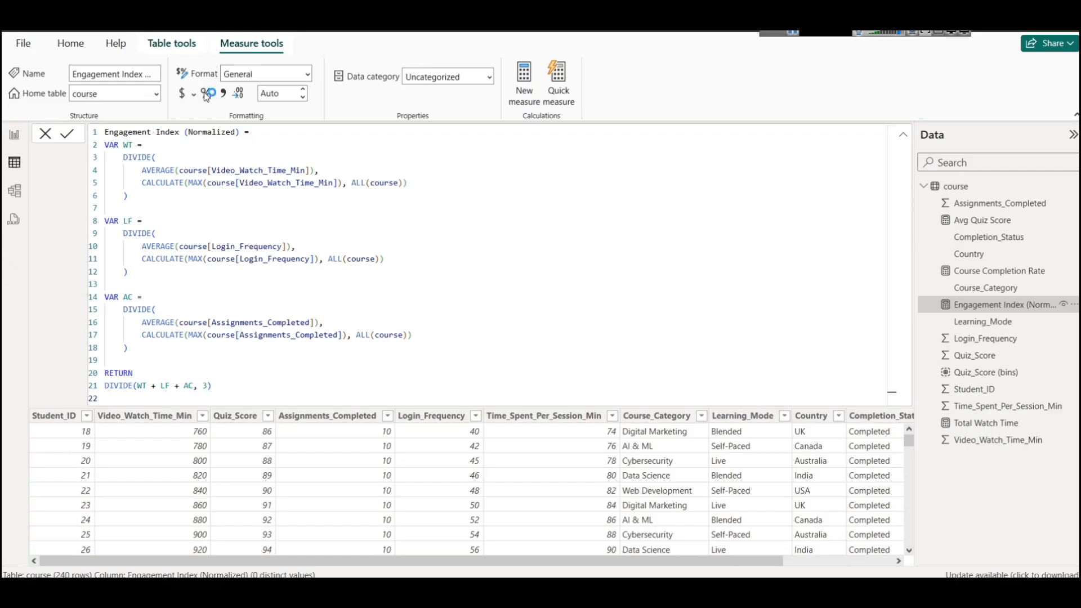
pyautogui.click(14, 135)
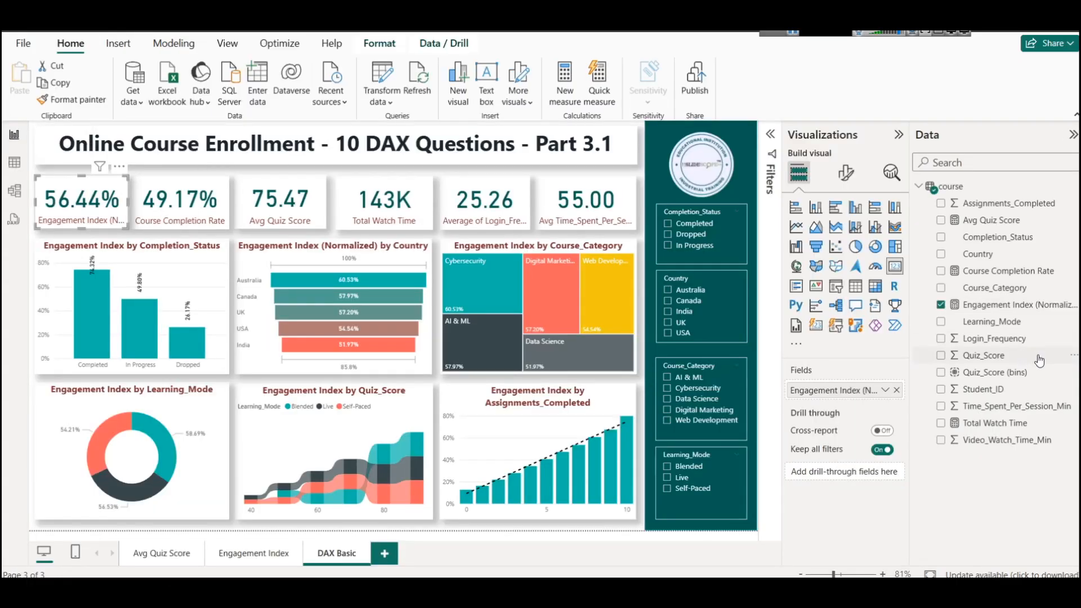
# Recheck the Engagement Index (Normalized) measure's General format, and remove and re-add the measure in its card
pyautogui.click(990, 304)
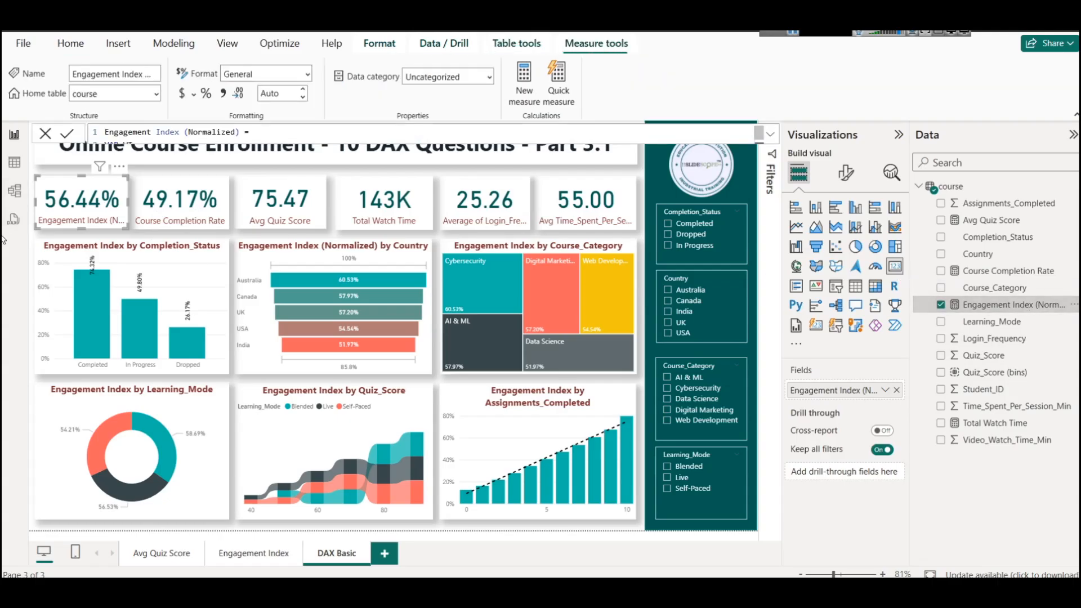
pyautogui.click(13, 169)
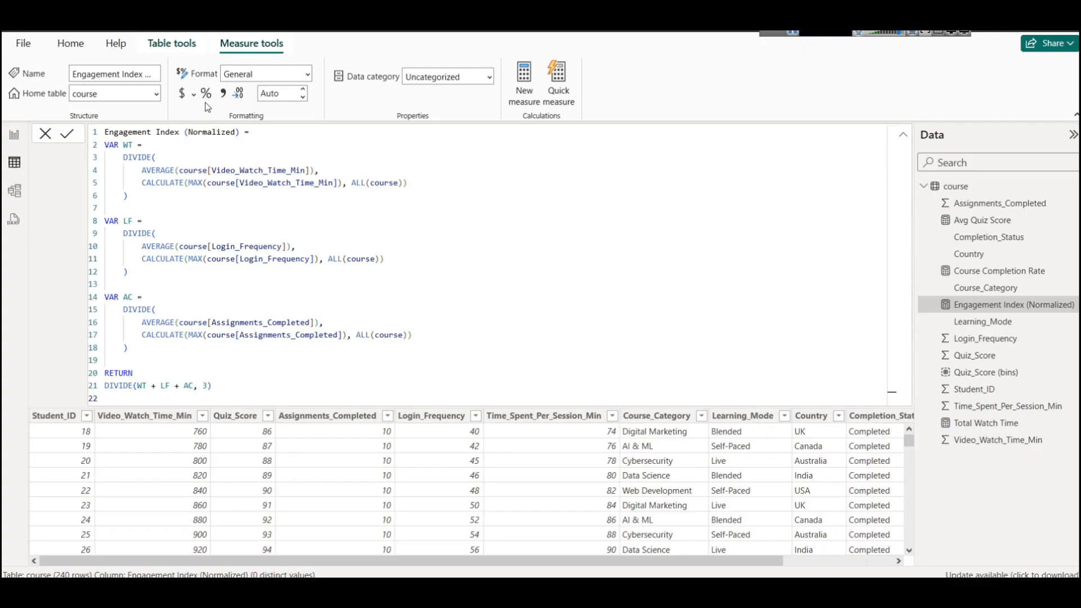
pyautogui.doubleClick(255, 183)
pyautogui.click(425, 278)
pyautogui.click(14, 135)
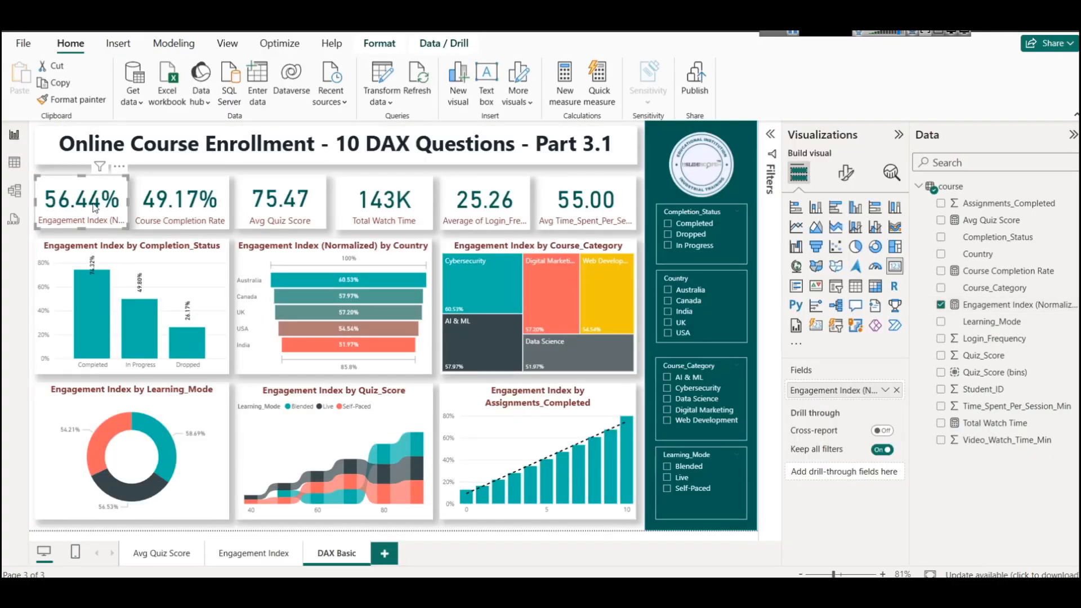
pyautogui.click(896, 389)
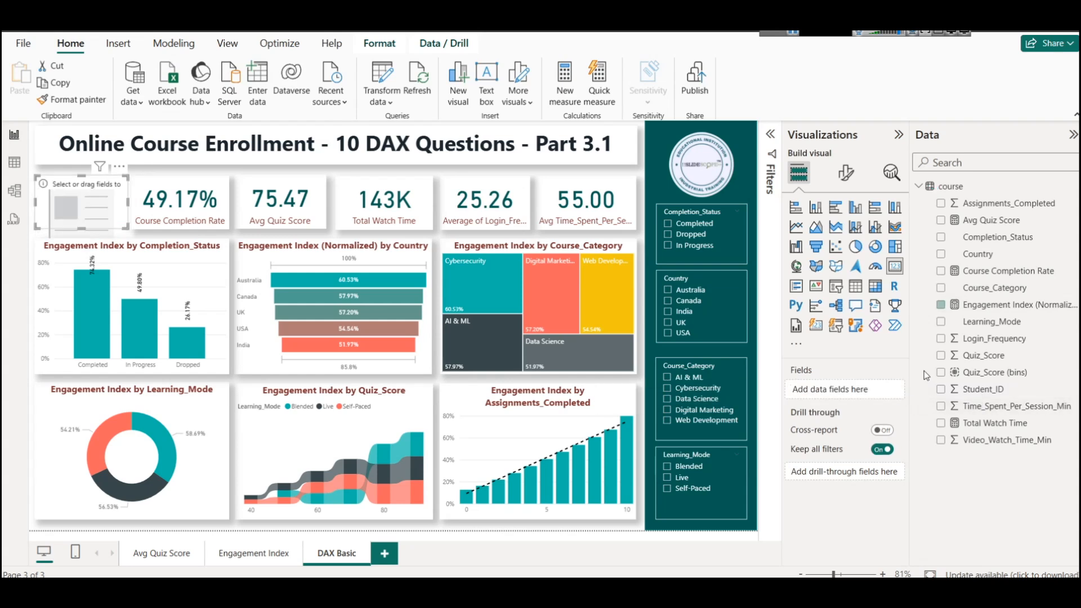
pyautogui.moveTo(980, 305); pyautogui.dragTo(833, 390)
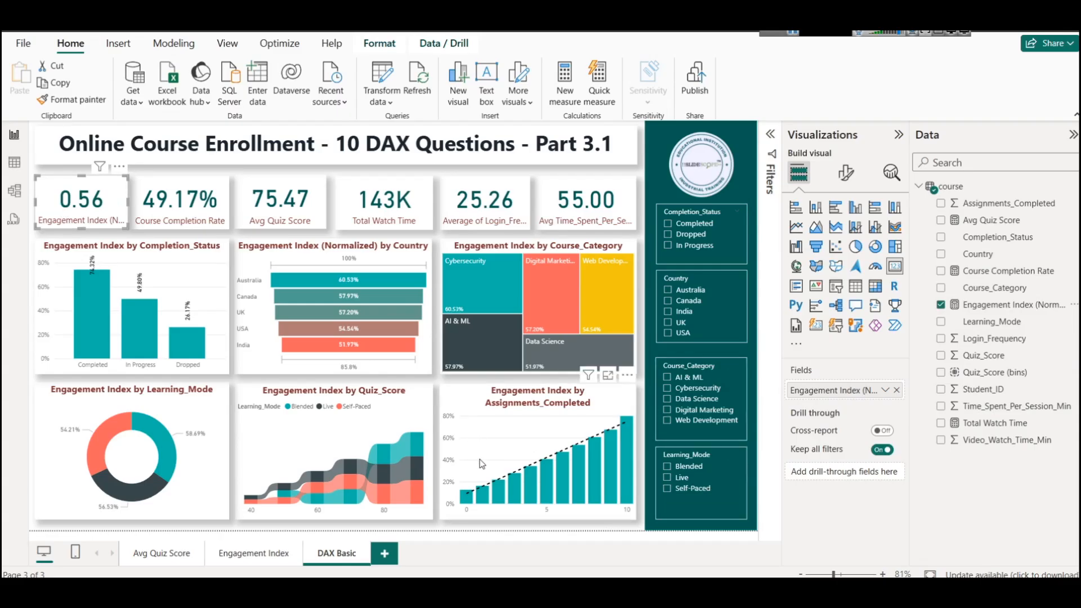
# Review the engagement level ranges and question 5's High Engagement % formula in the browser, and return to Power BI
pyautogui.click(491, 590)
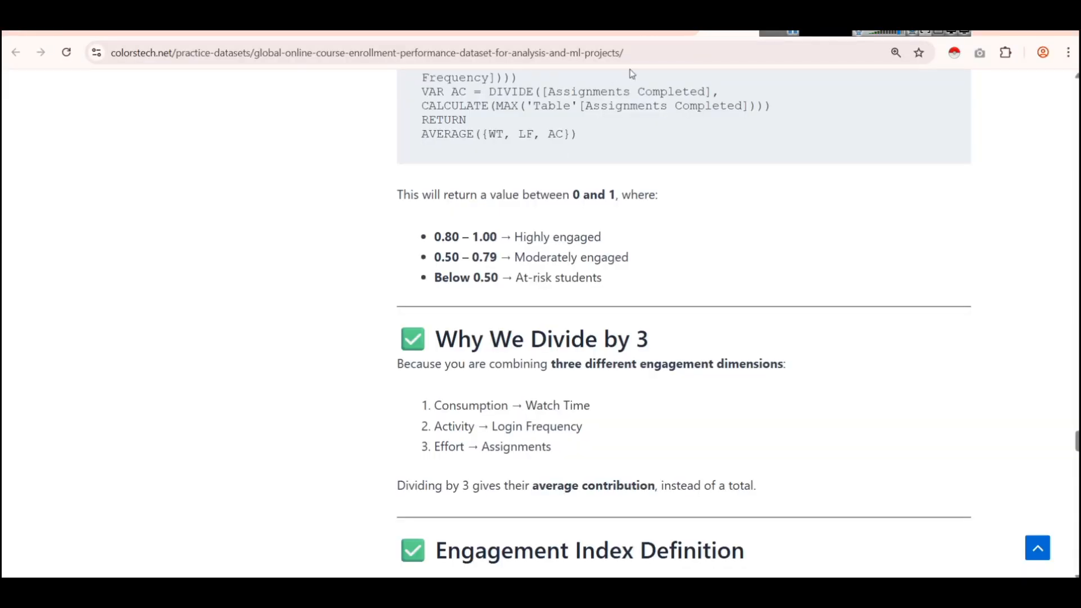
pyautogui.click(621, 28)
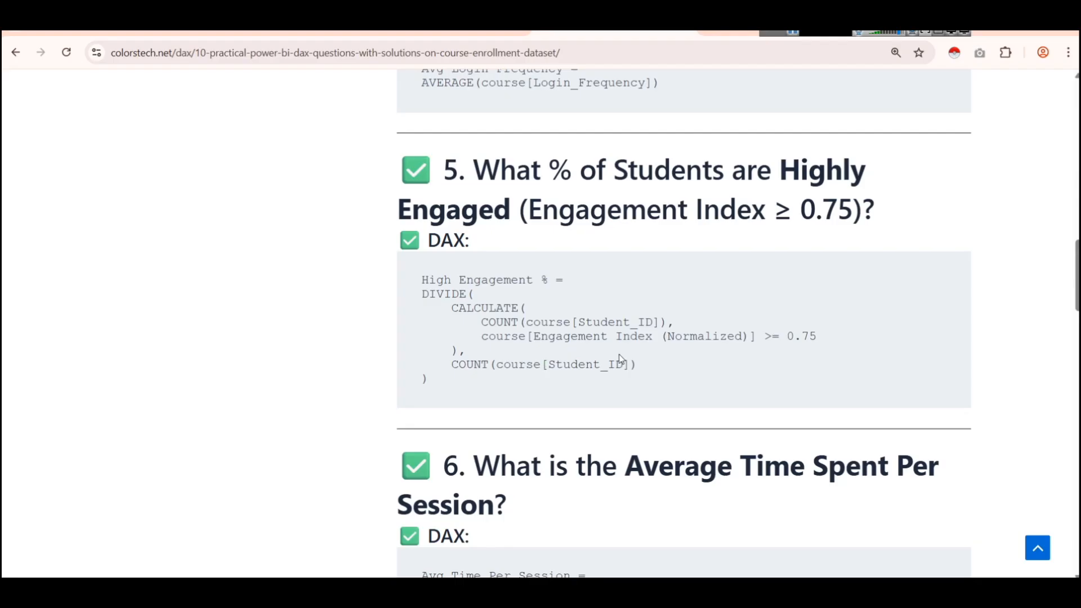
pyautogui.click(506, 590)
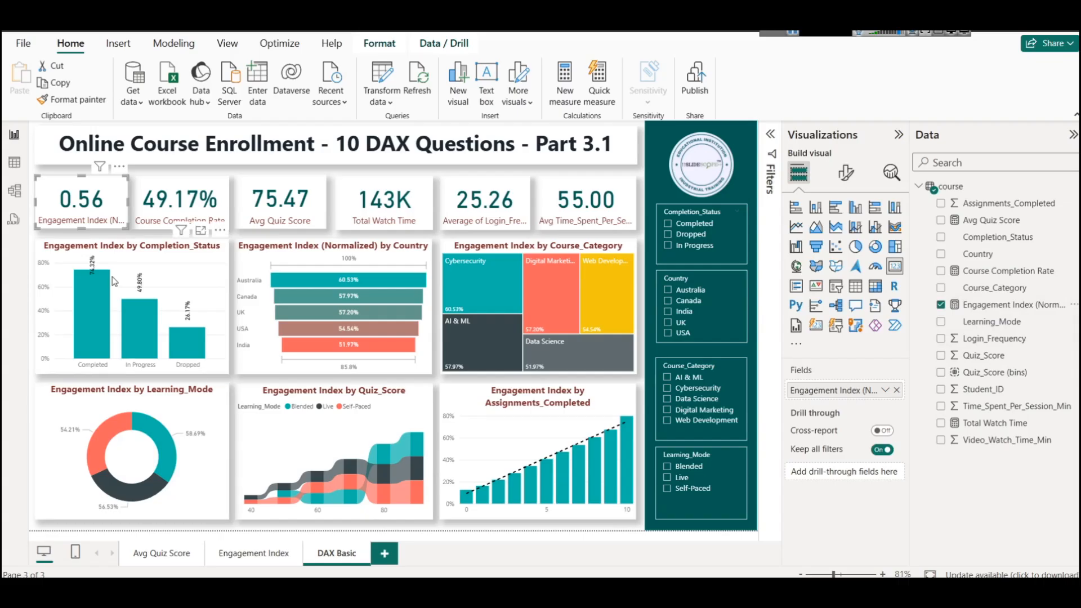
# Replace the Y-axis field of the Completion_Status column chart with the Engagement Index (Normalized) measure
pyautogui.click(134, 274)
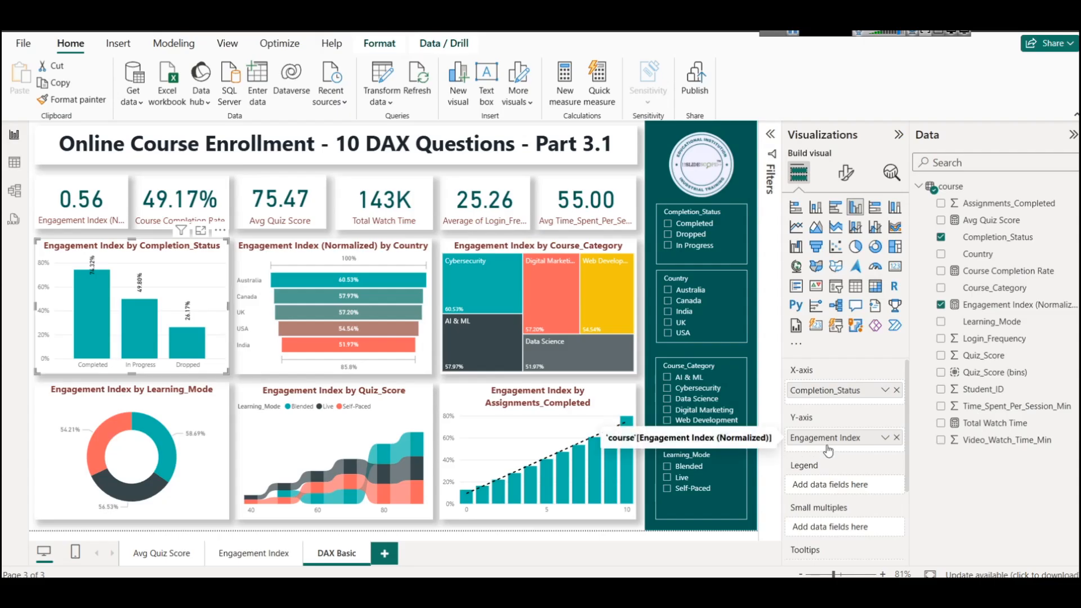
pyautogui.click(896, 437)
pyautogui.moveTo(1006, 311); pyautogui.dragTo(832, 437)
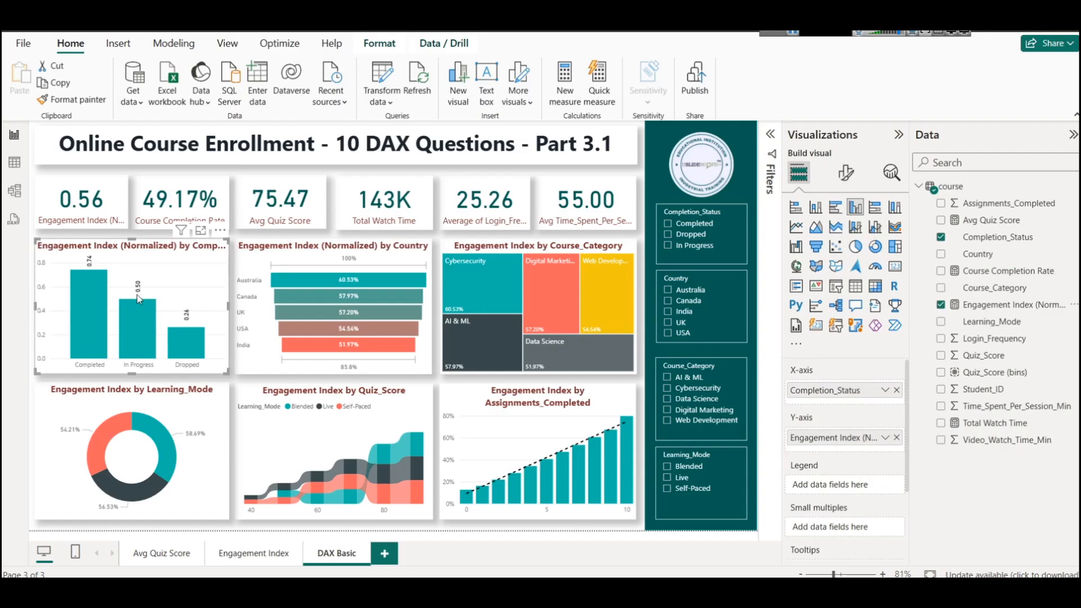
# Enlarge the Completion_Status column chart in focus mode to read its bar values, and go back to the report
pyautogui.click(202, 230)
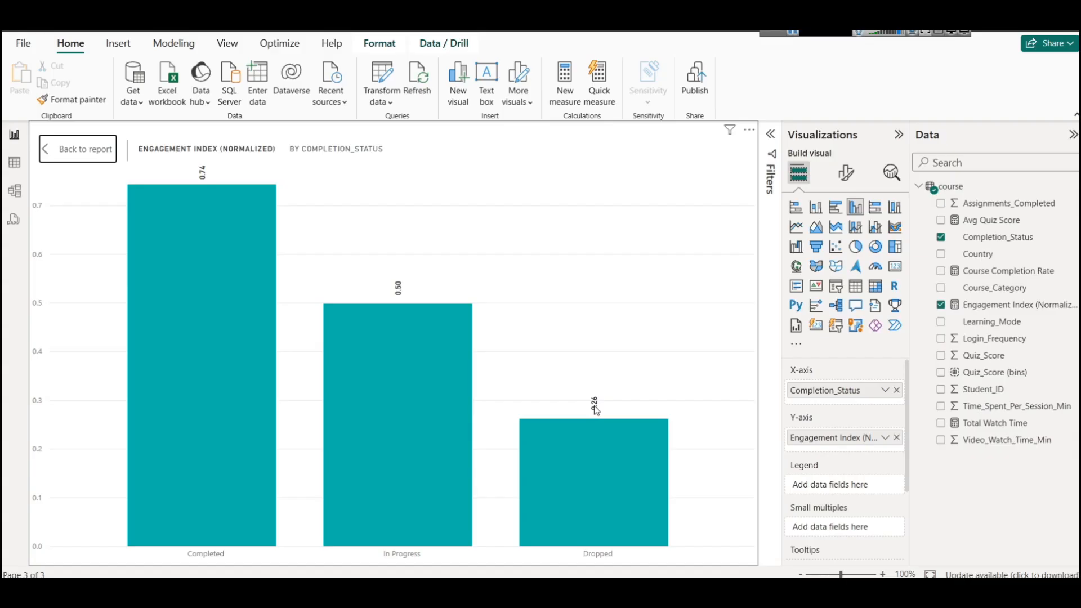
pyautogui.click(59, 149)
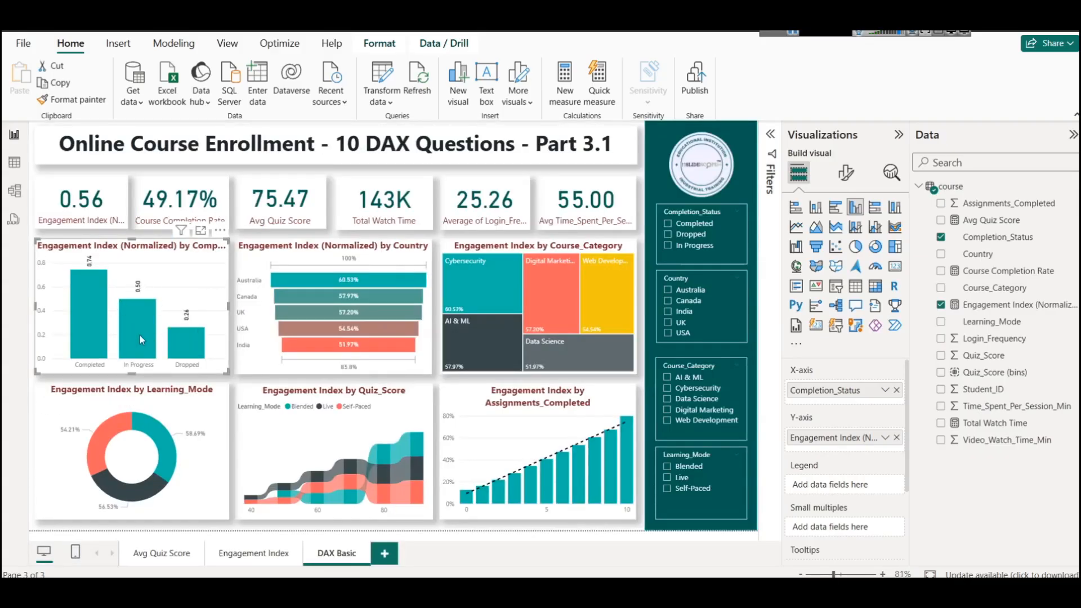
pyautogui.moveTo(98, 292)
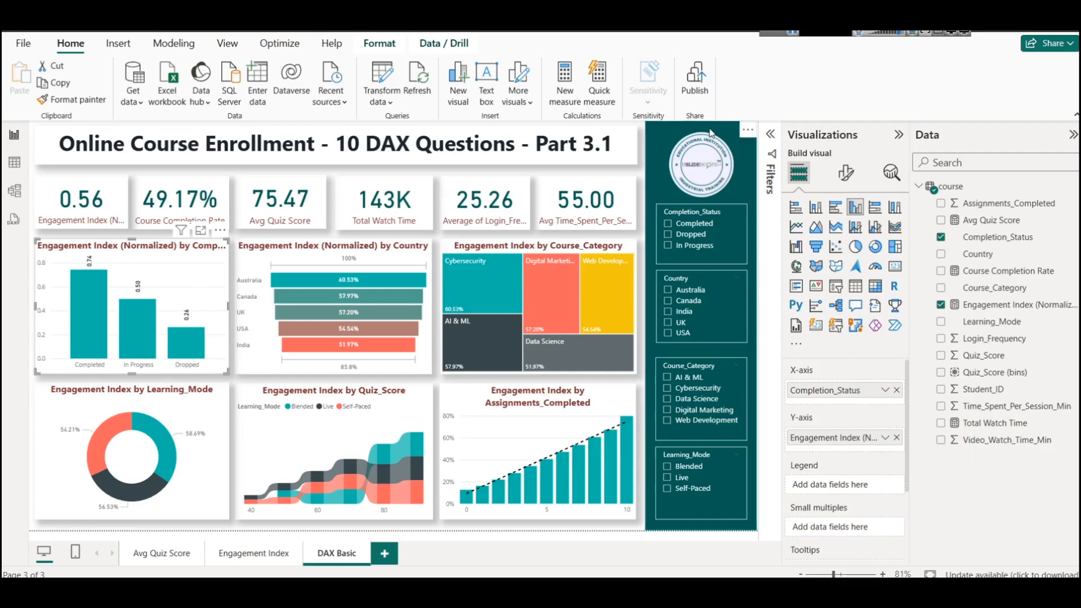
# Inspect the filter options for Engagement Index (Normalized) on the Completion_Status chart, leaving them unset
pyautogui.click(770, 134)
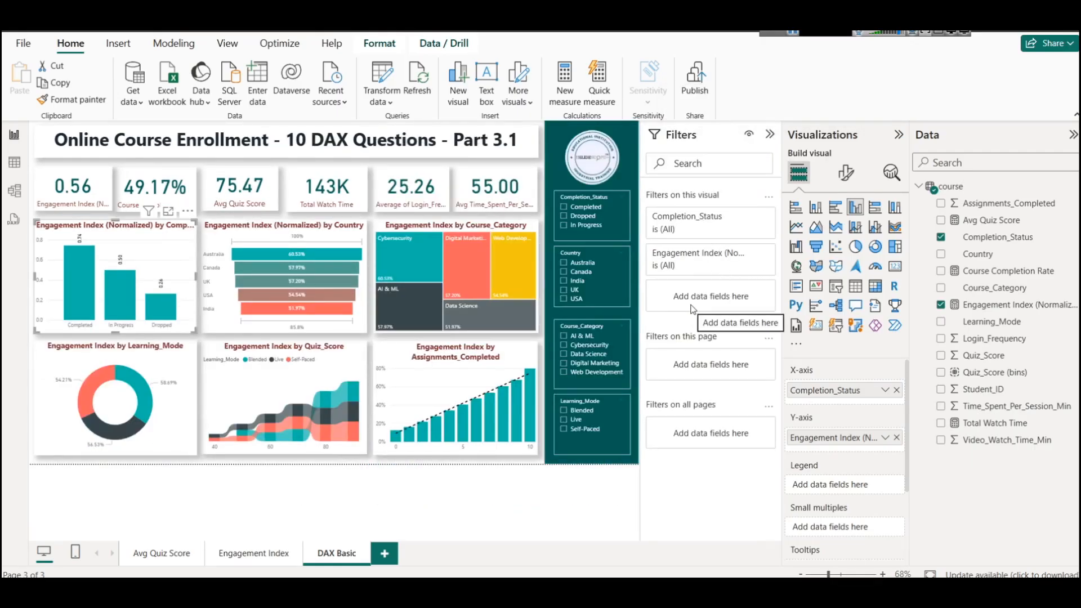
pyautogui.click(756, 257)
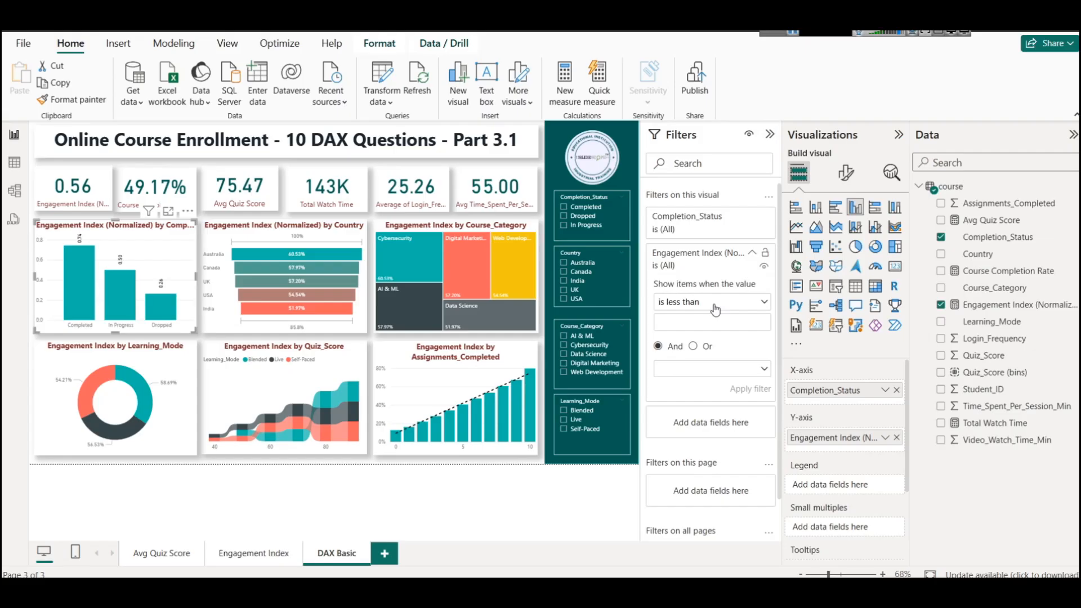
pyautogui.click(751, 253)
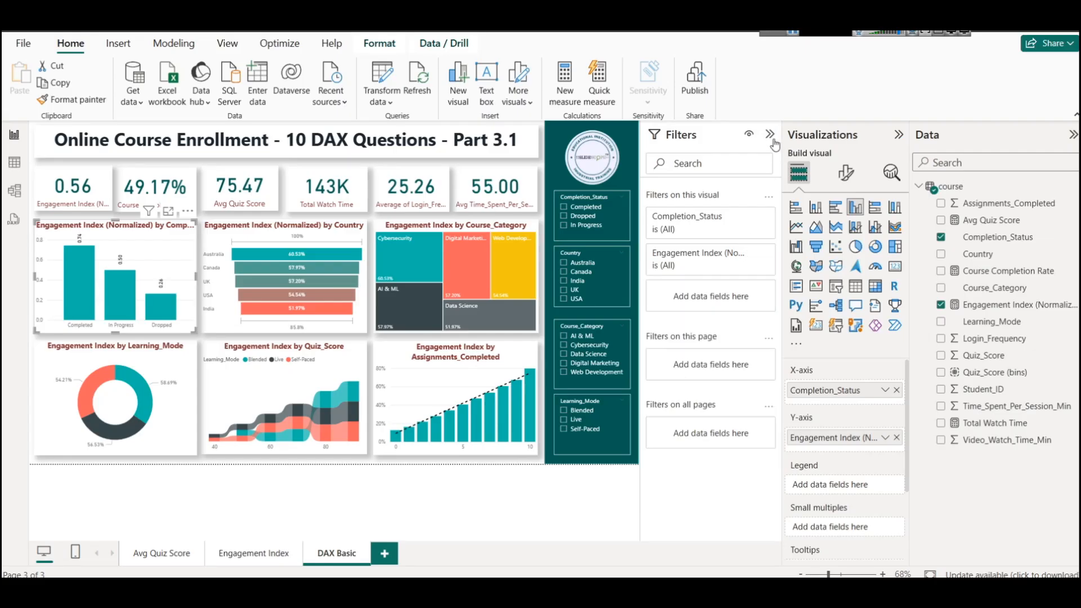
pyautogui.click(770, 135)
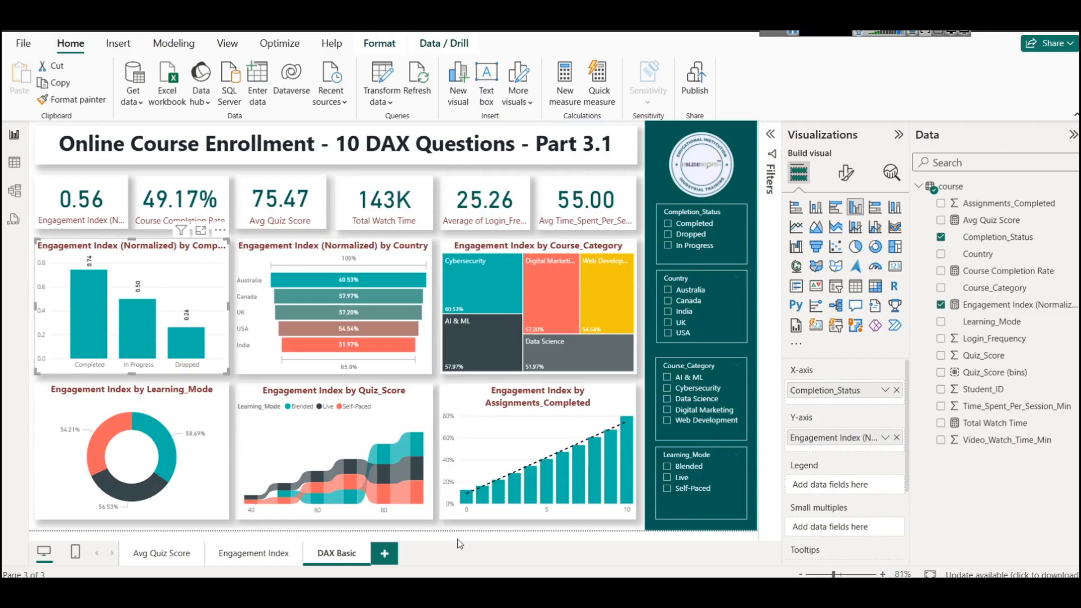
# Copy question 5's High Engagement % formula from the browser and paste it into a new measure on the course table in Power BI
pyautogui.click(453, 591)
pyautogui.moveTo(402, 286); pyautogui.dragTo(495, 381)
pyautogui.hotkey('ctrl', 'c')
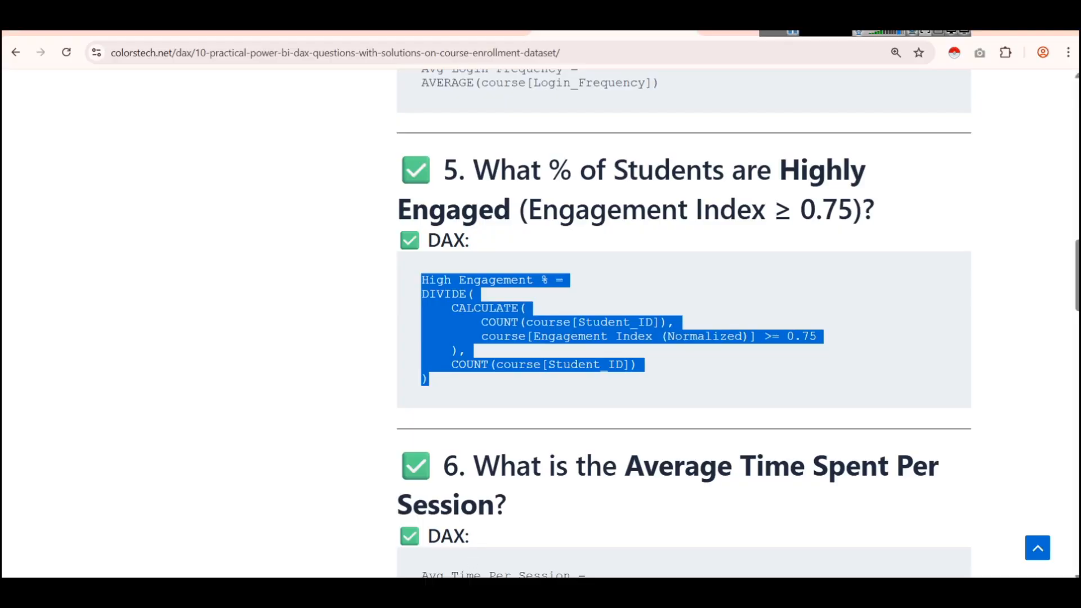
pyautogui.hotkey('alt', 'Tab')
pyautogui.rightClick(950, 186)
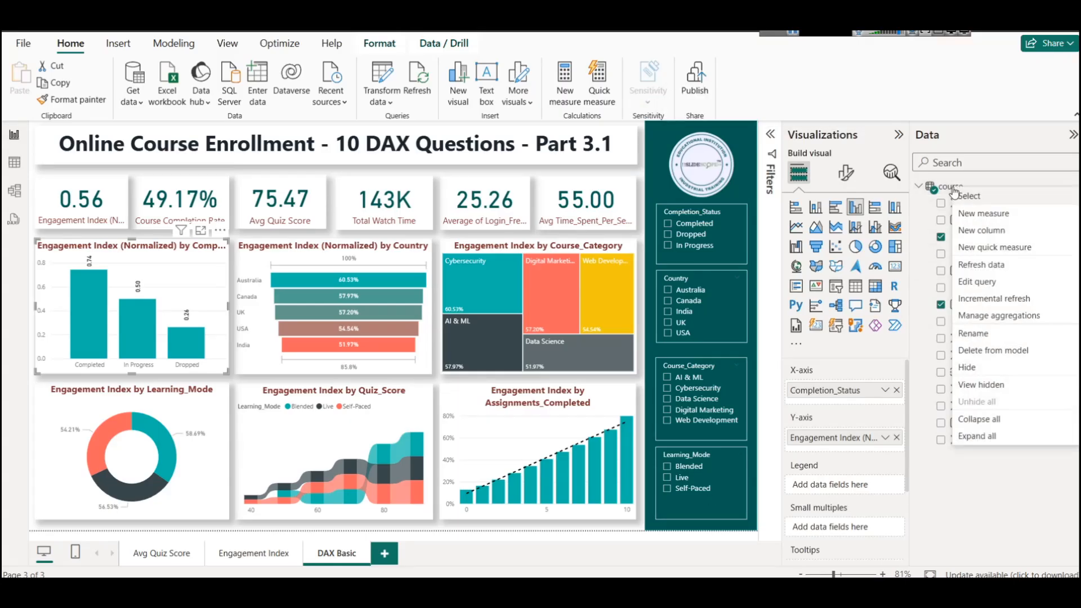
pyautogui.click(967, 217)
pyautogui.hotkey('ctrl', 'v')
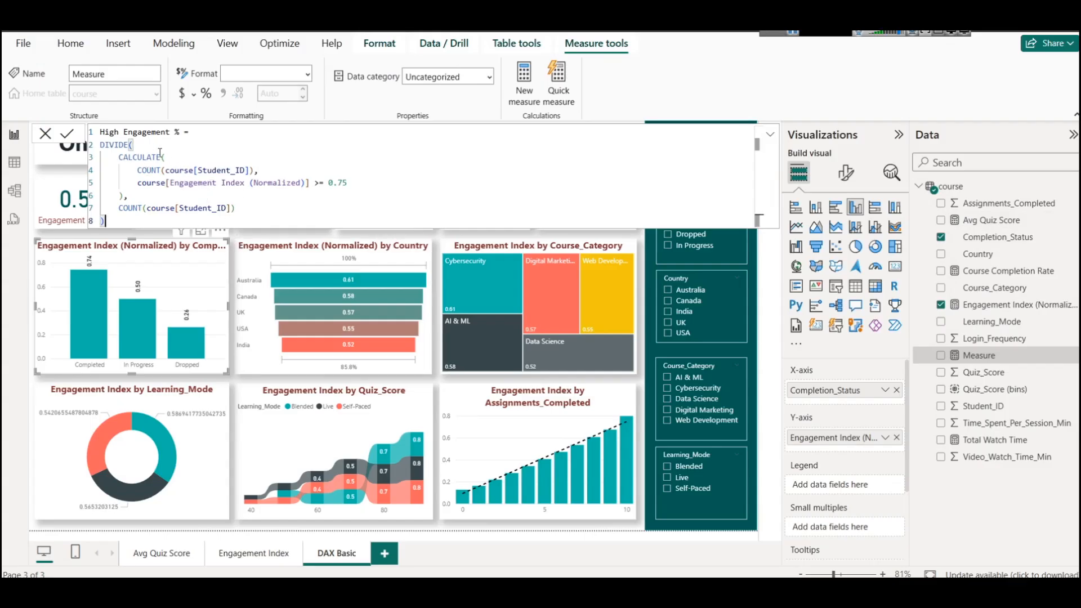
# Review the filtered student count and the total count in the High Engagement % formula, and commit the measure
pyautogui.click(180, 158)
pyautogui.doubleClick(149, 170)
pyautogui.doubleClick(219, 170)
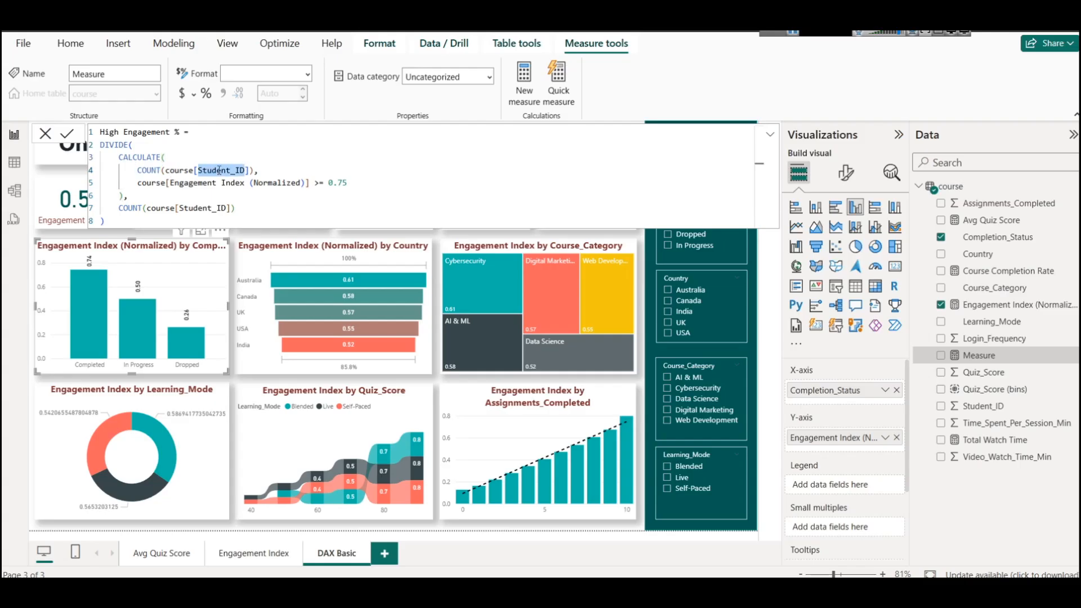
pyautogui.moveTo(138, 175); pyautogui.dragTo(259, 171)
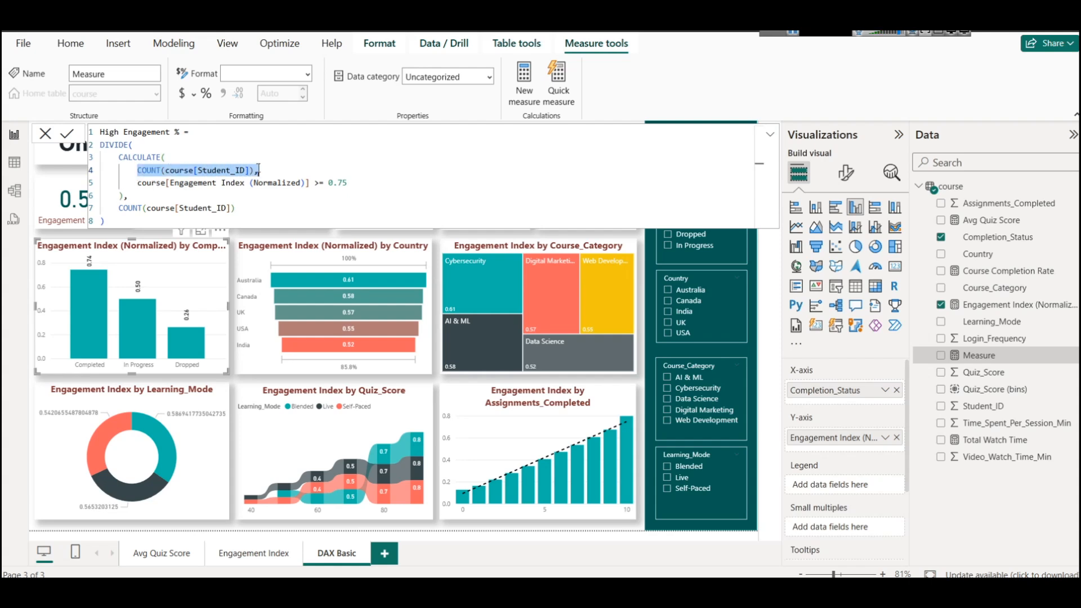
pyautogui.click(793, 32)
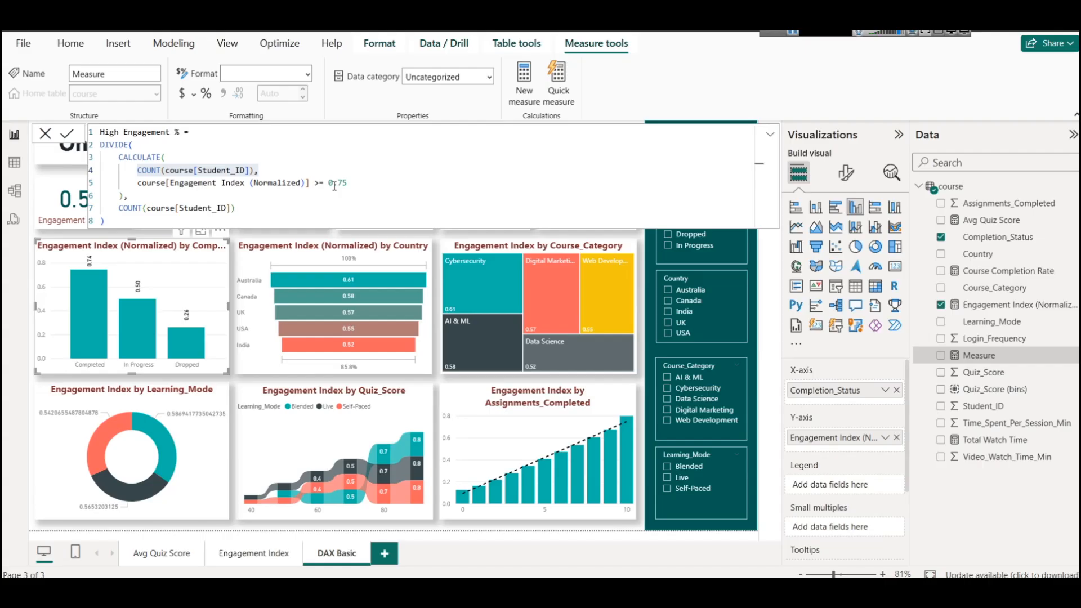
pyautogui.click(142, 145)
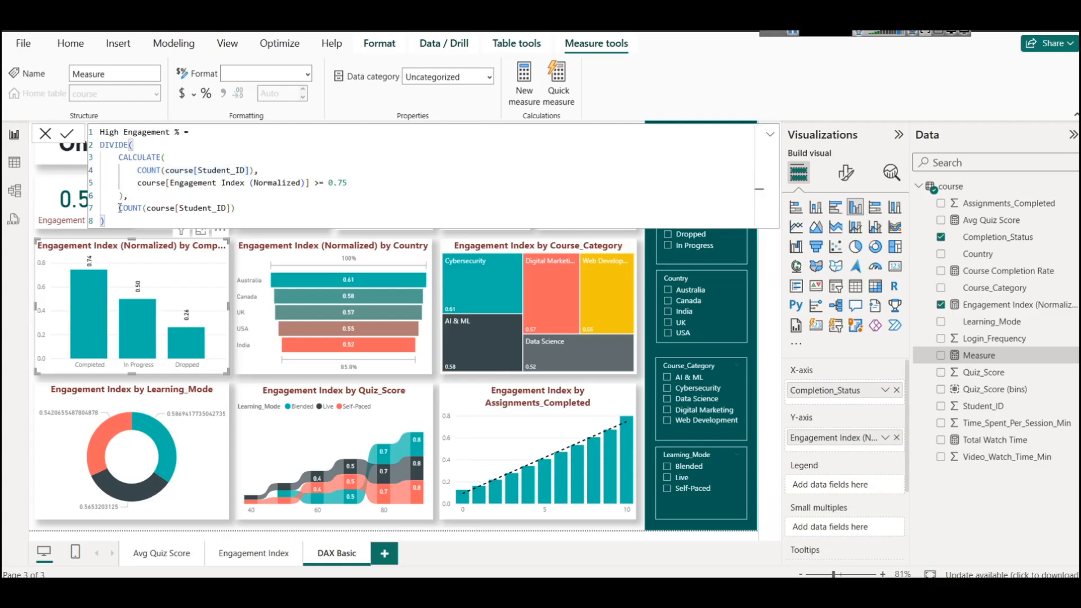
pyautogui.moveTo(118, 208); pyautogui.dragTo(236, 215)
pyautogui.click(259, 209)
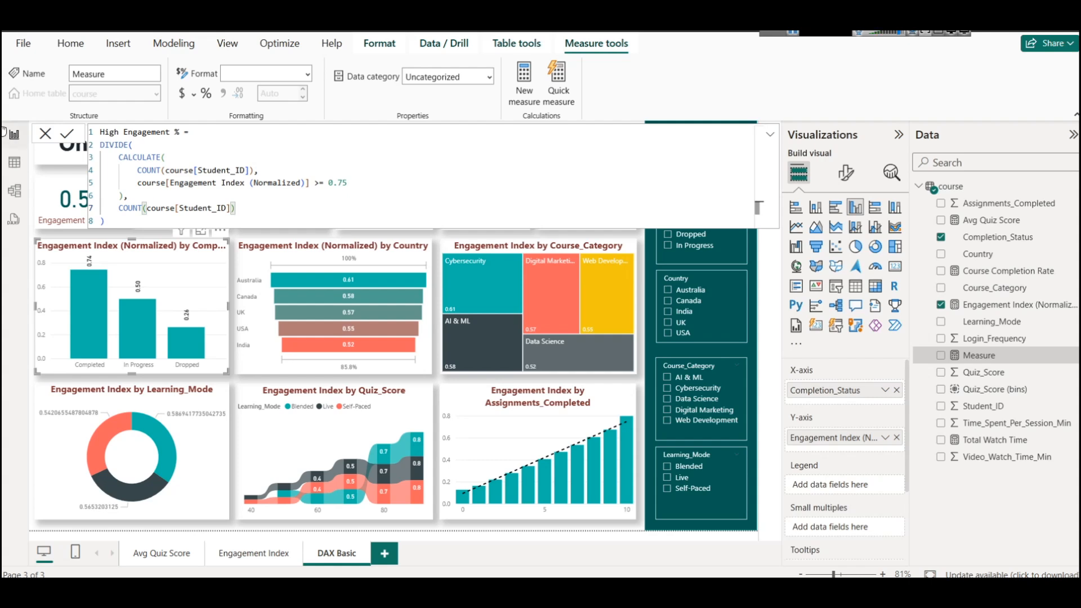
pyautogui.click(67, 134)
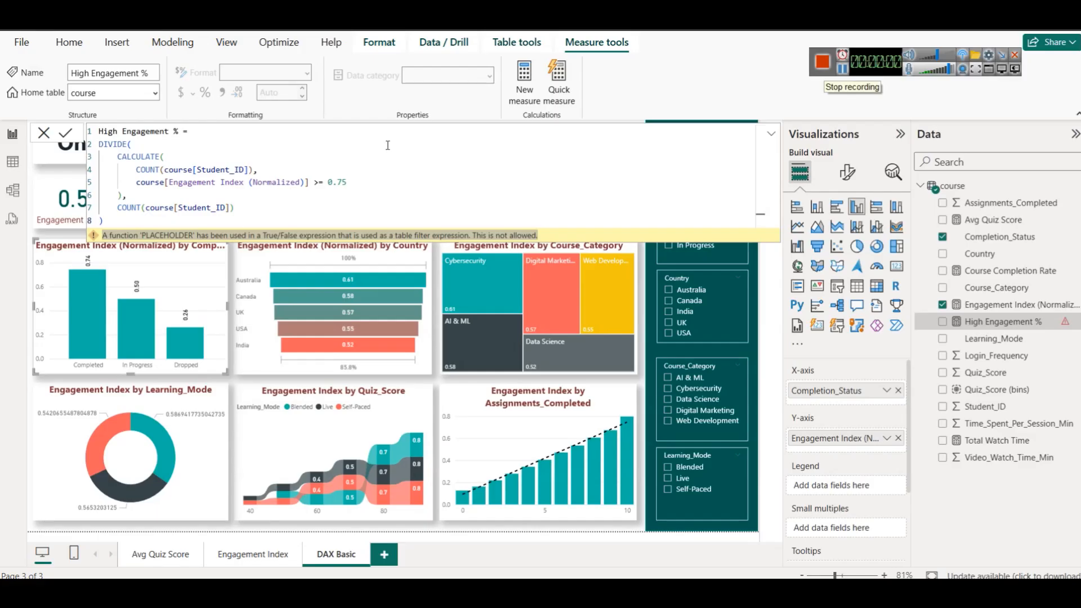
# Rewrite High Engagement % so CALCULATE uses FILTER(course, [Engagement Index (Normalized)] >= 0.75) instead of the direct column condition, and commit the formula
pyautogui.click(344, 195)
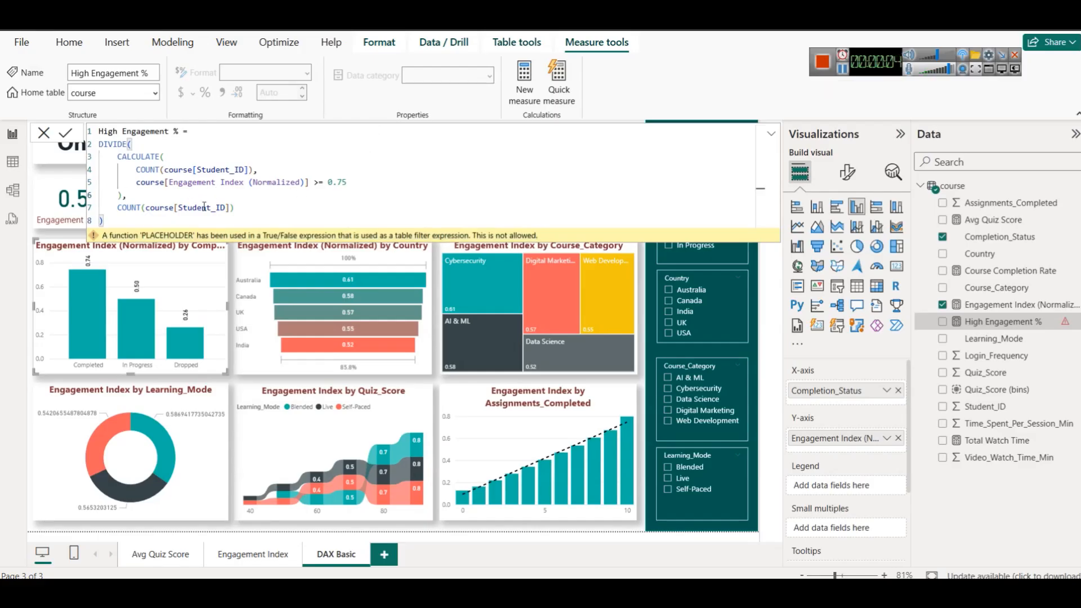
pyautogui.click(170, 182)
pyautogui.moveTo(169, 181); pyautogui.dragTo(307, 182)
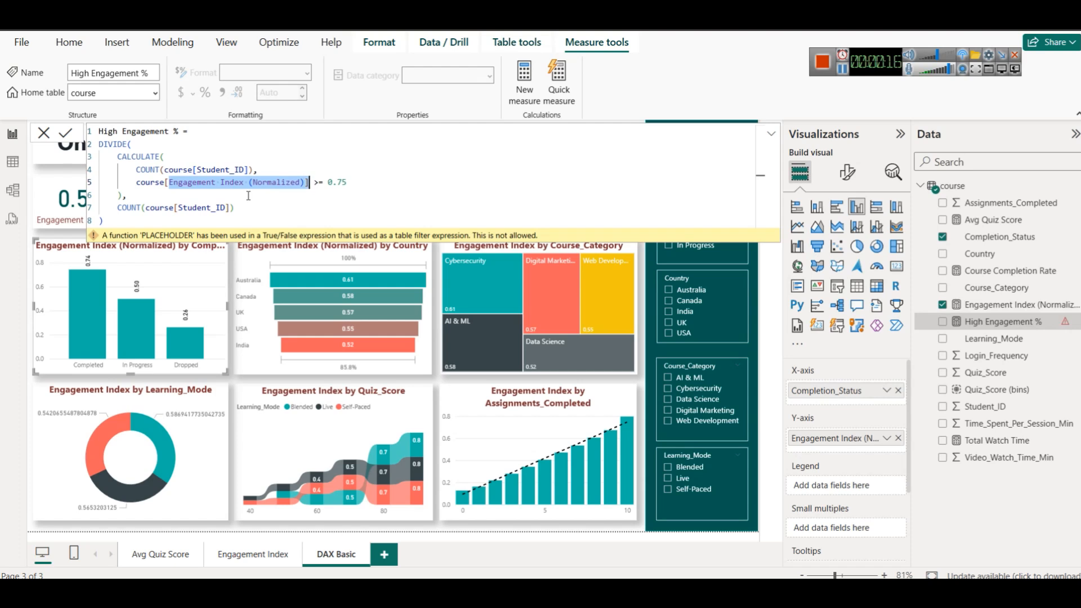
pyautogui.click(269, 201)
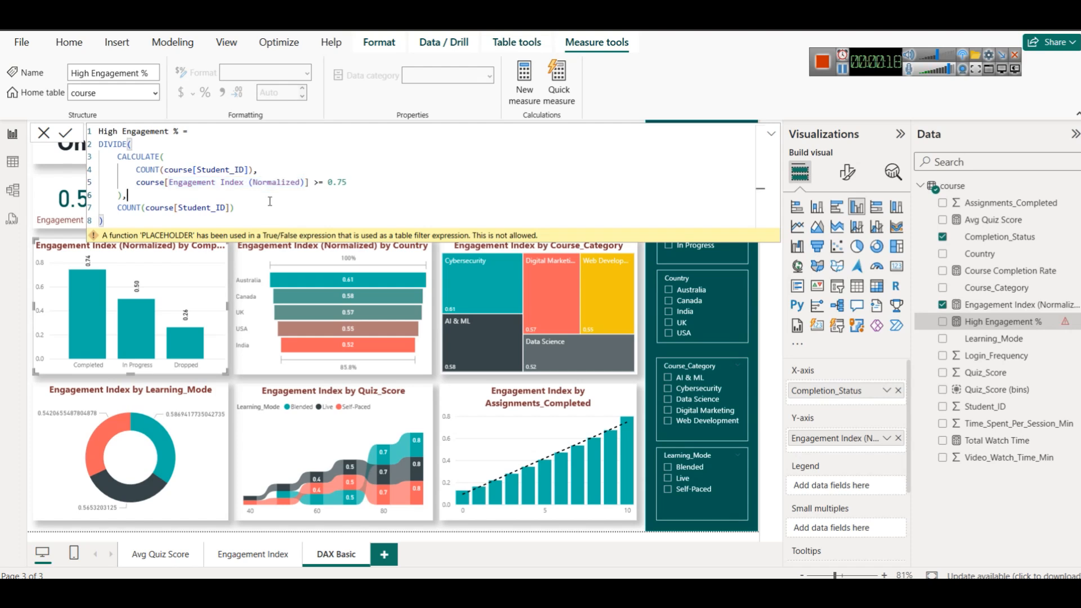
pyautogui.hotkey('ctrl', 'a')
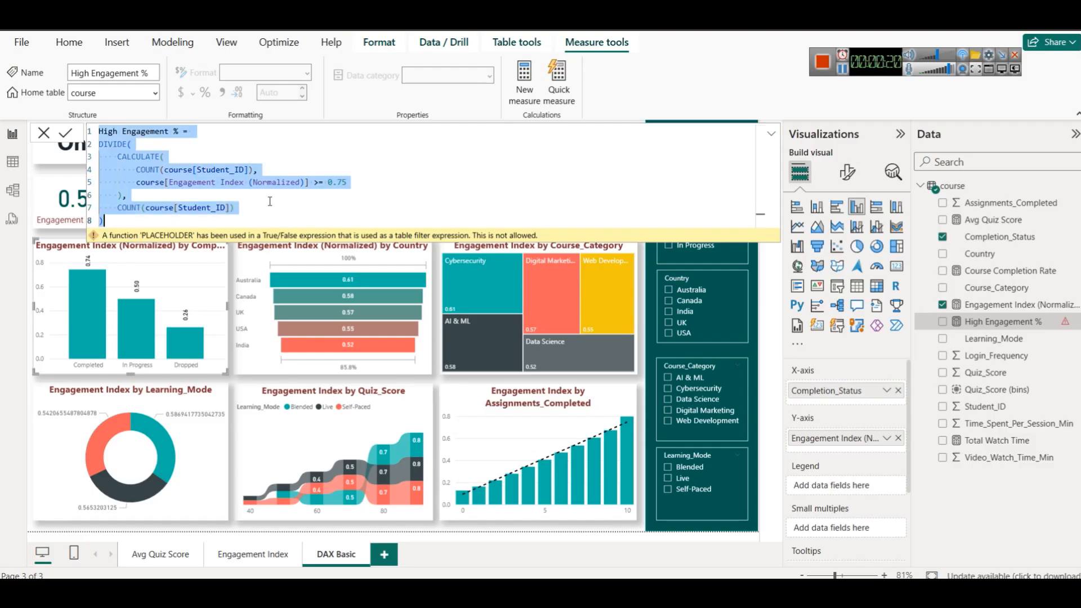
pyautogui.write('High Engagement % = DIVIDE(     CALCULATE(         COUNT(course[Student_ID]),         FILTER(             course,             [Engagement Index (Normalized)] >= 0.75         )     ),     COUNT(course[Student_ID]) )')
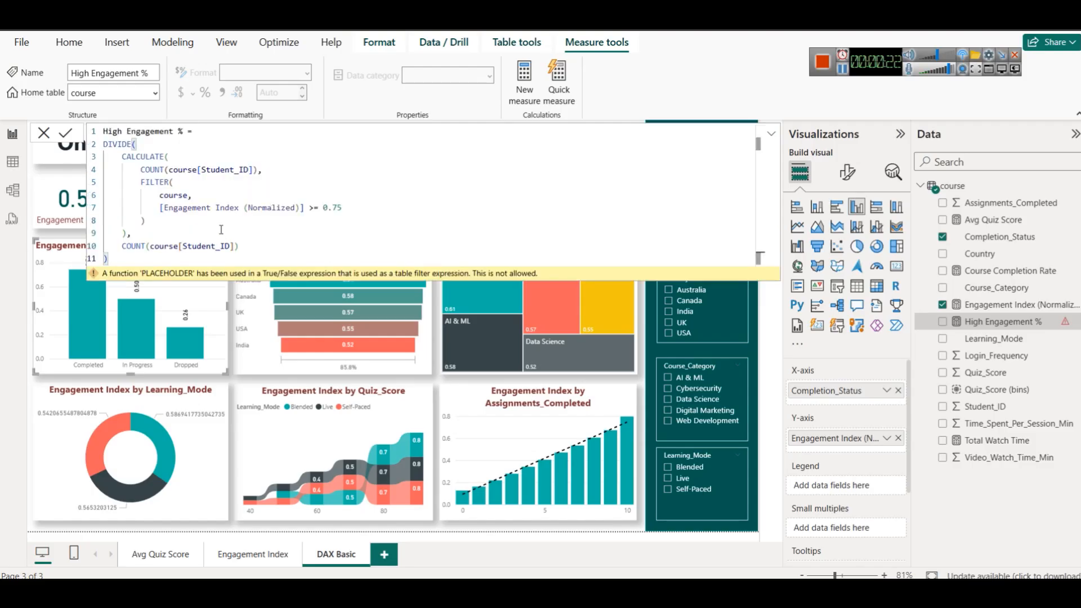
pyautogui.click(188, 179)
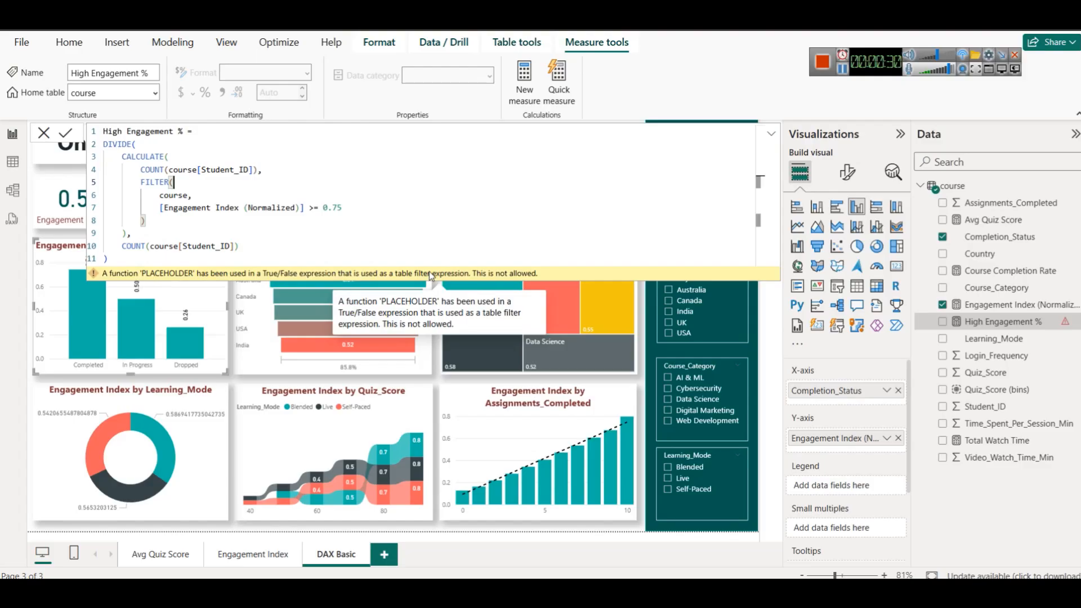
pyautogui.press('BackSpace')
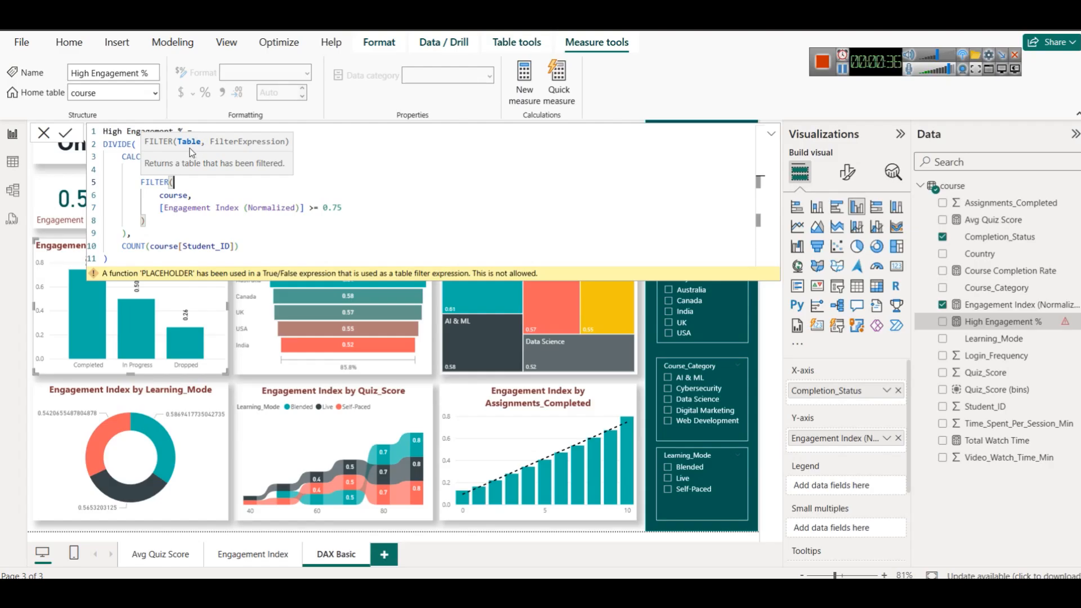
pyautogui.click(183, 195)
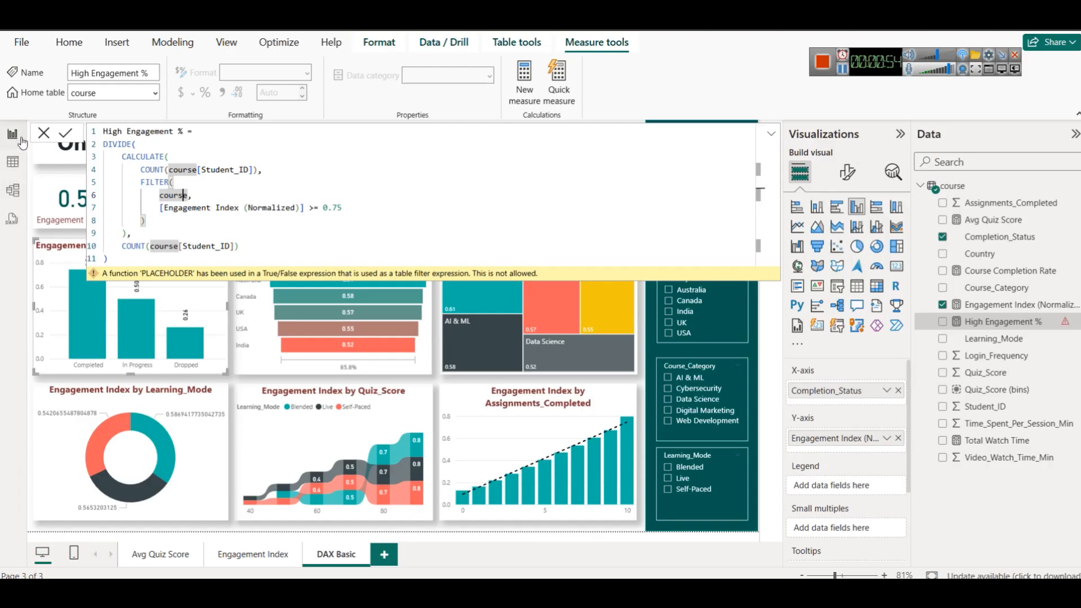
pyautogui.click(68, 133)
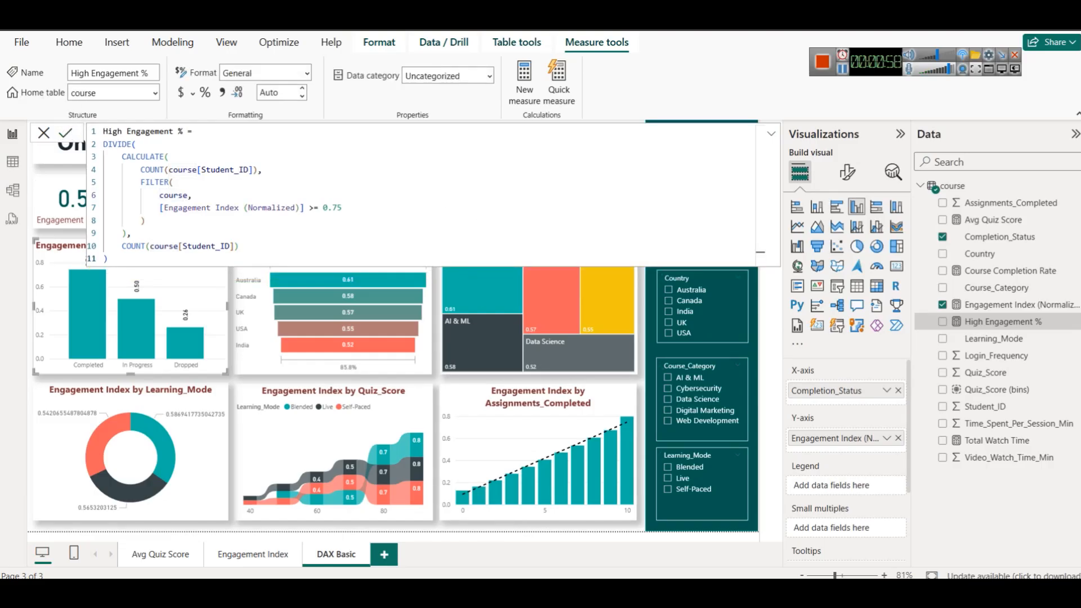
# Review the Completion_Status condition in question 2's Course Completion Rate formula in the browser, and return to Power BI
pyautogui.hotkey('alt', 'Tab')
pyautogui.scroll(4, 563, 276)
pyautogui.scroll(9, 494, 264)
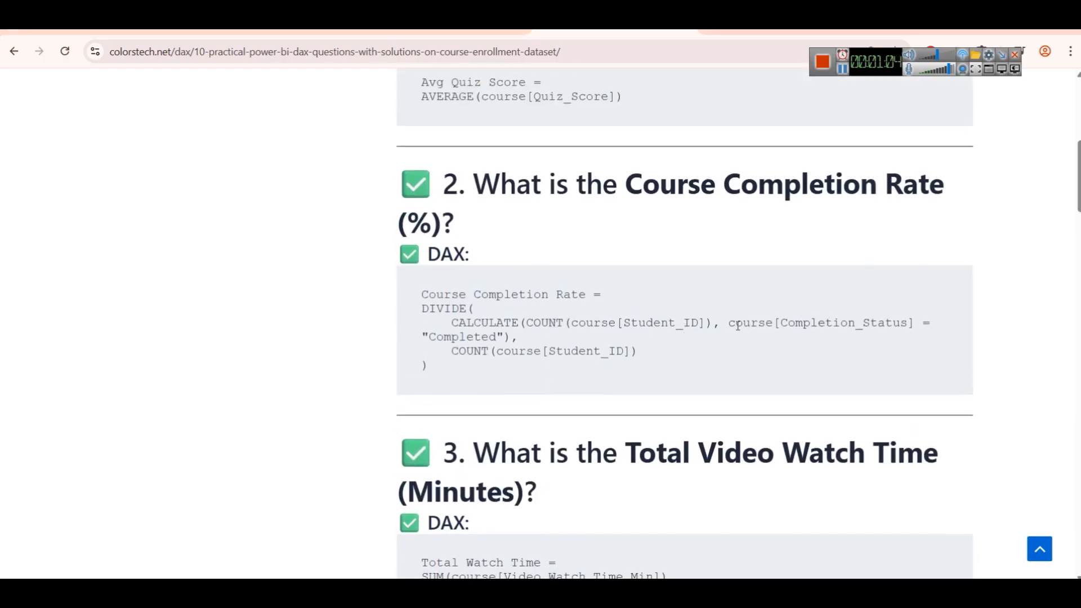
pyautogui.doubleClick(835, 322)
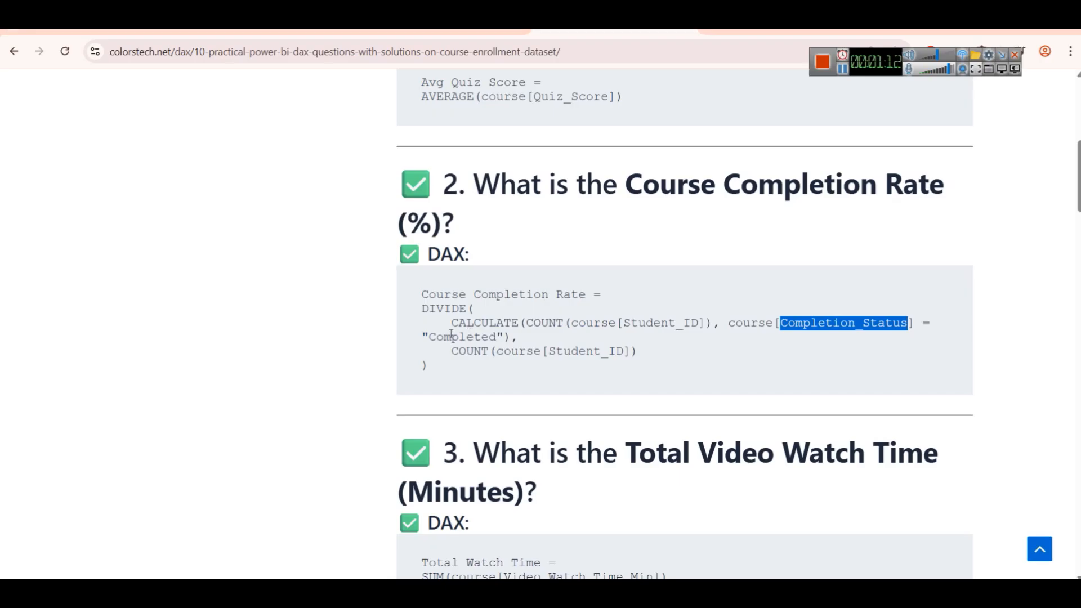
pyautogui.hotkey('alt', 'Tab')
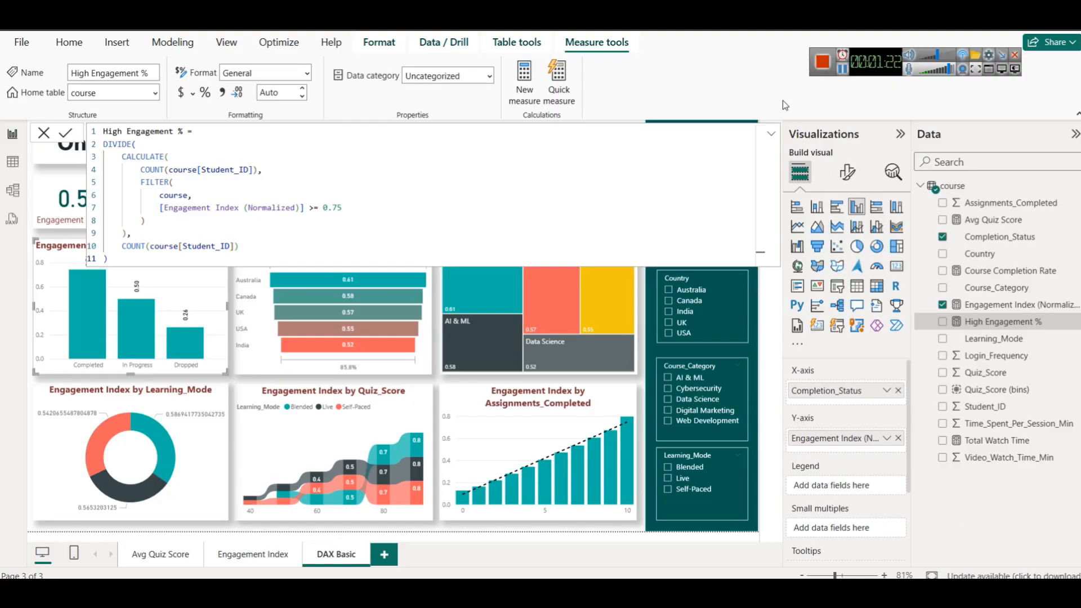
# Replace the field of the Avg Time_Spent_Per_Session_Min card with the High Engagement % measure
pyautogui.click(771, 135)
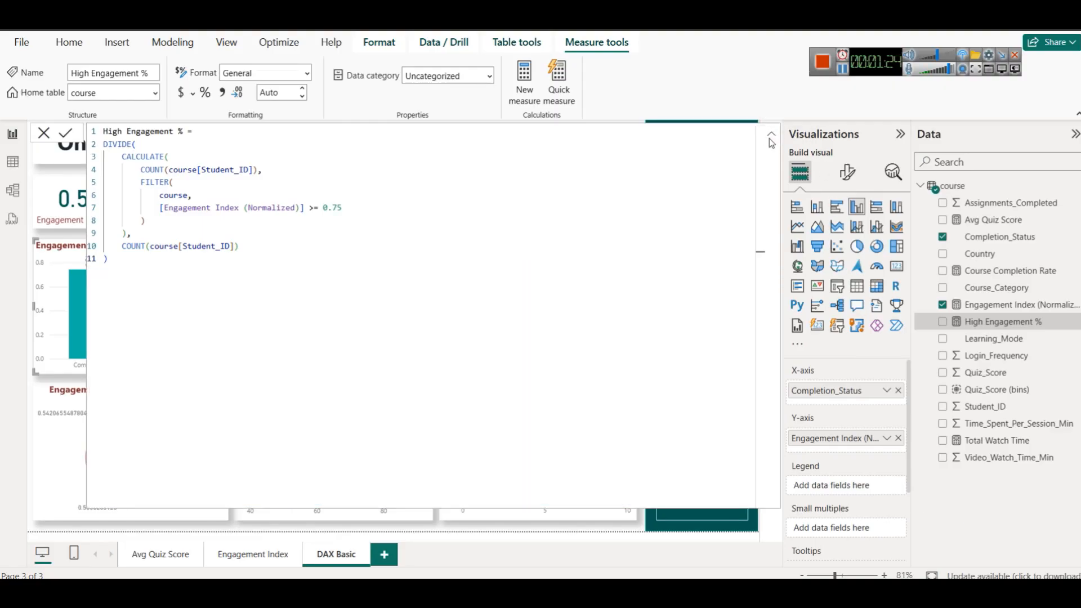
pyautogui.click(771, 136)
pyautogui.click(198, 206)
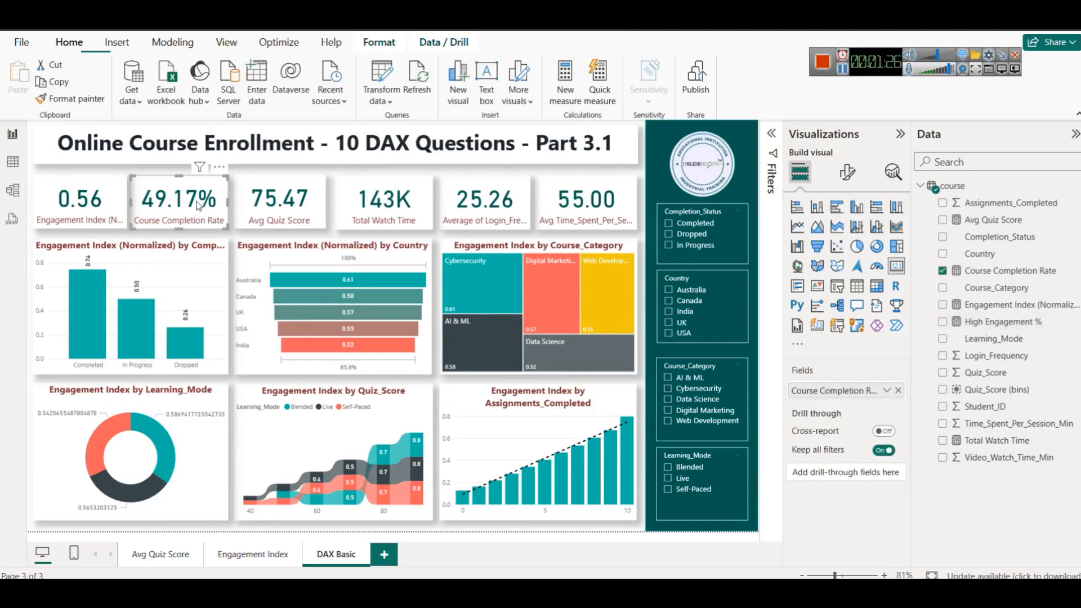
pyautogui.click(284, 215)
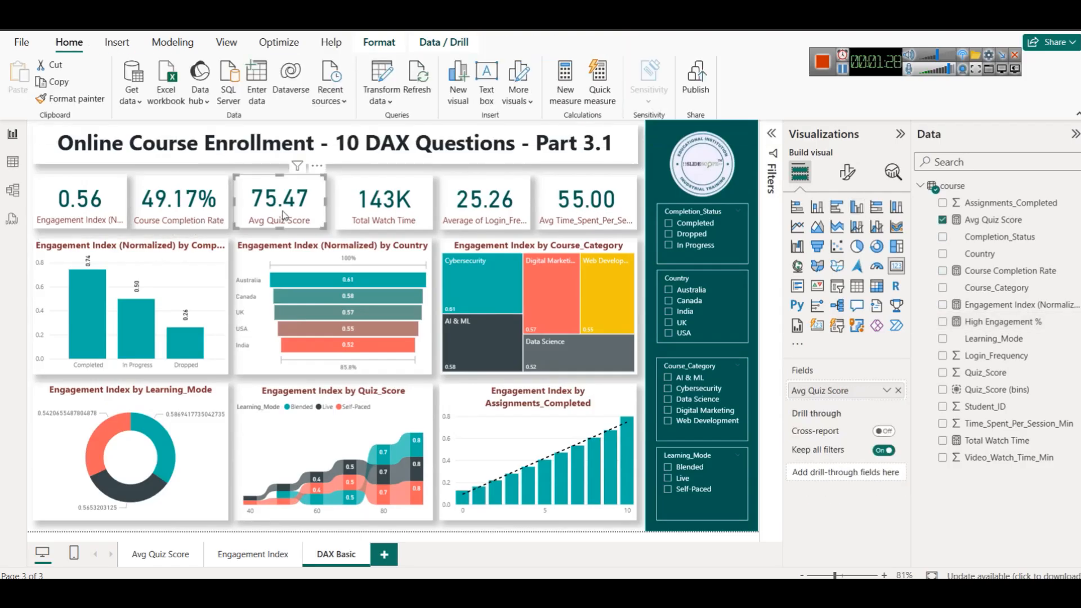
pyautogui.click(384, 208)
pyautogui.click(484, 209)
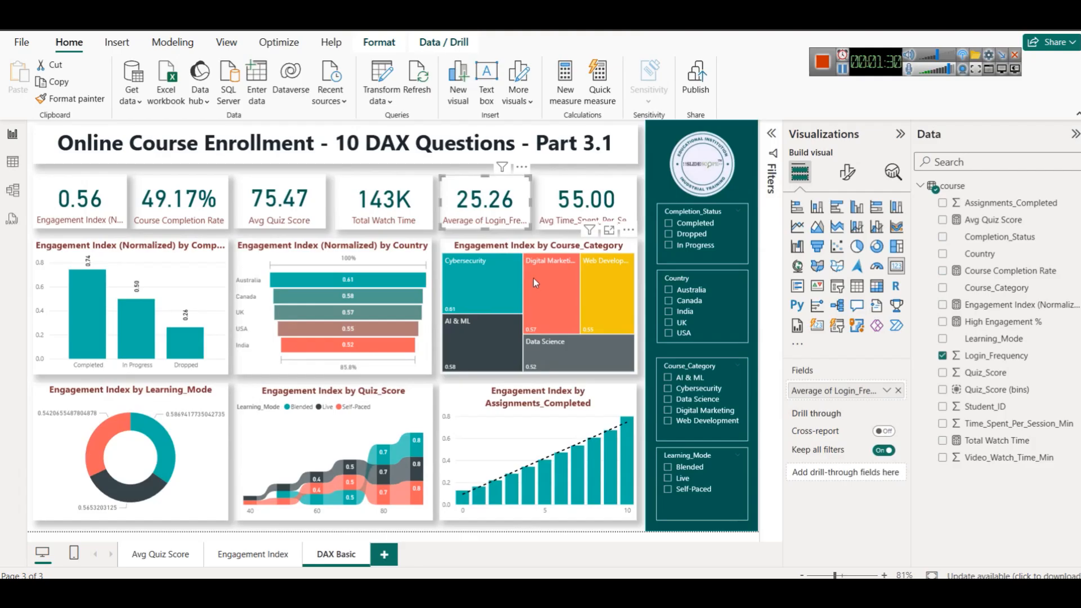
pyautogui.click(597, 225)
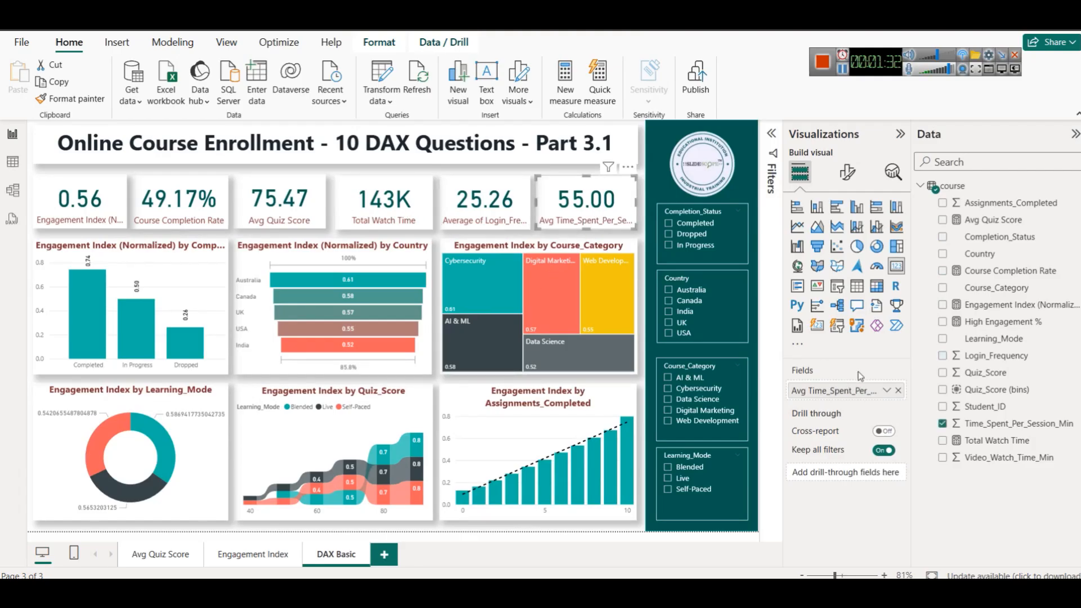
pyautogui.click(898, 390)
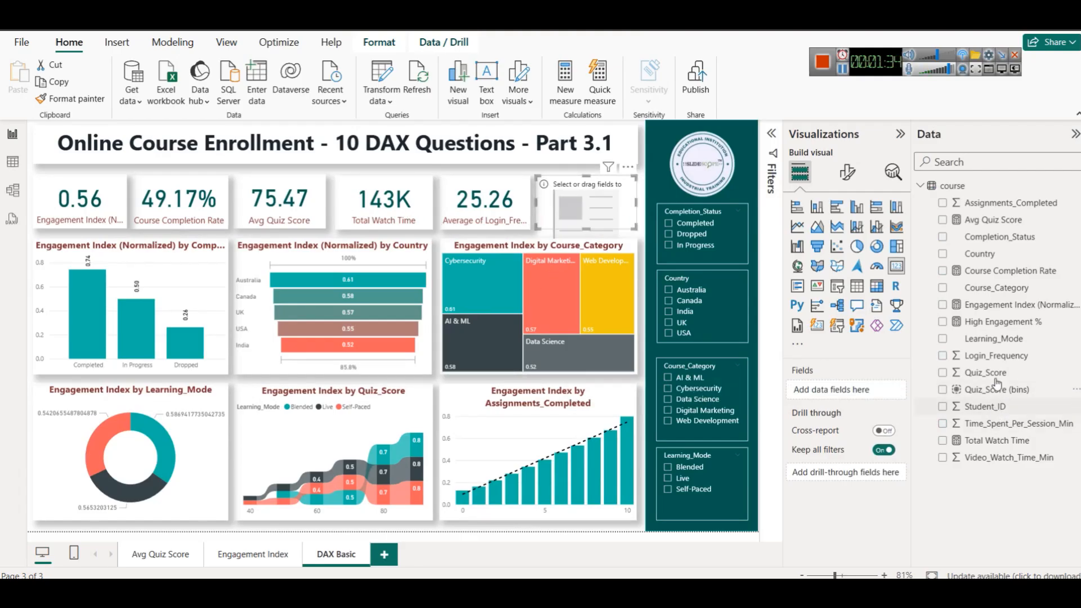
pyautogui.moveTo(1002, 322); pyautogui.dragTo(845, 390)
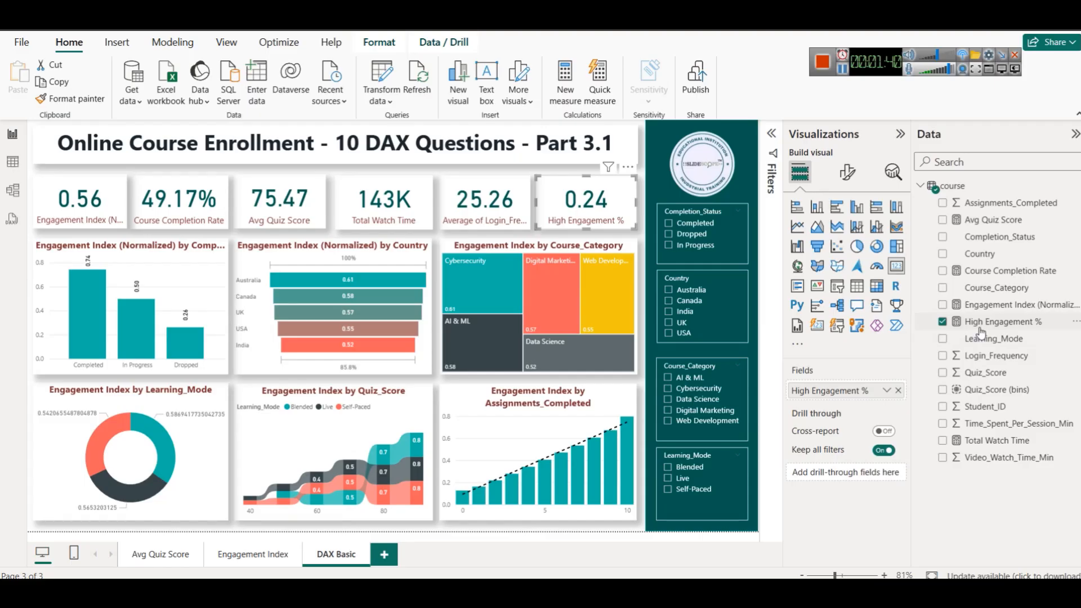
# Format the High Engagement % measure as a percentage in Table view, and return to the report
pyautogui.click(13, 161)
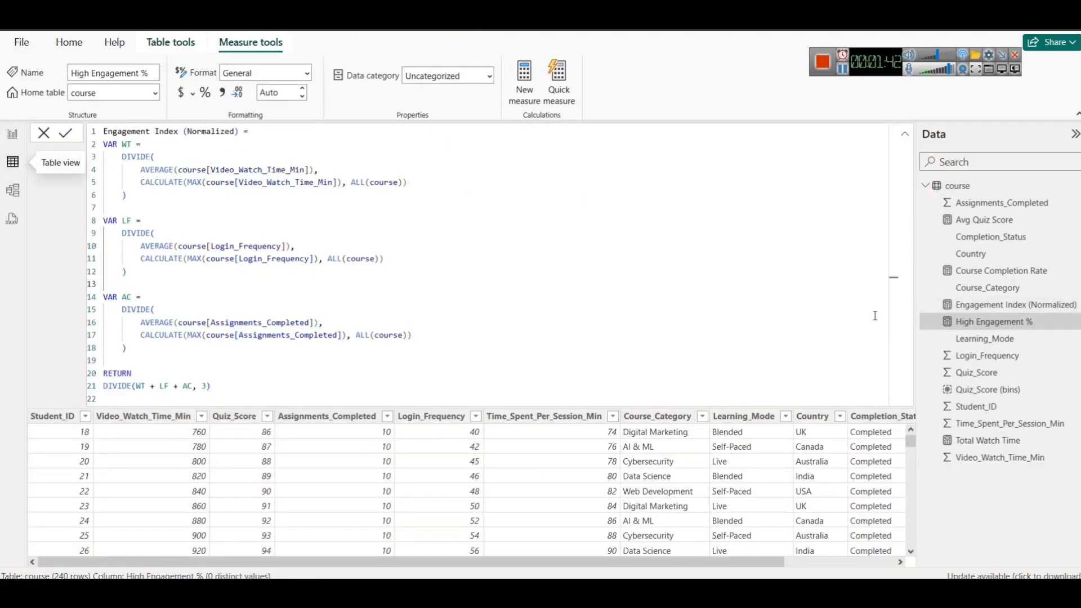
pyautogui.click(1042, 322)
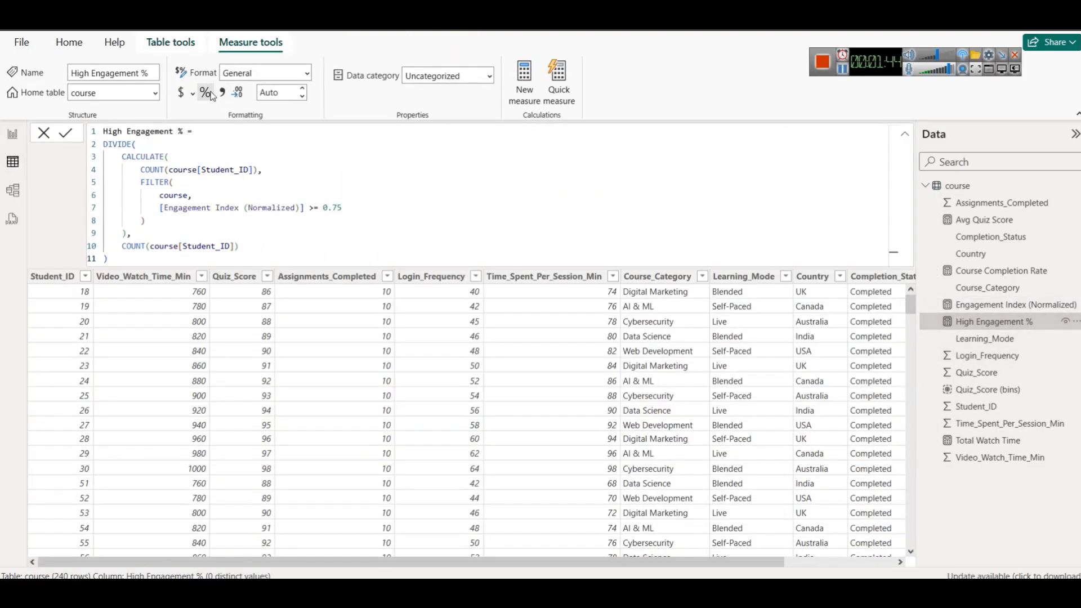
pyautogui.click(210, 94)
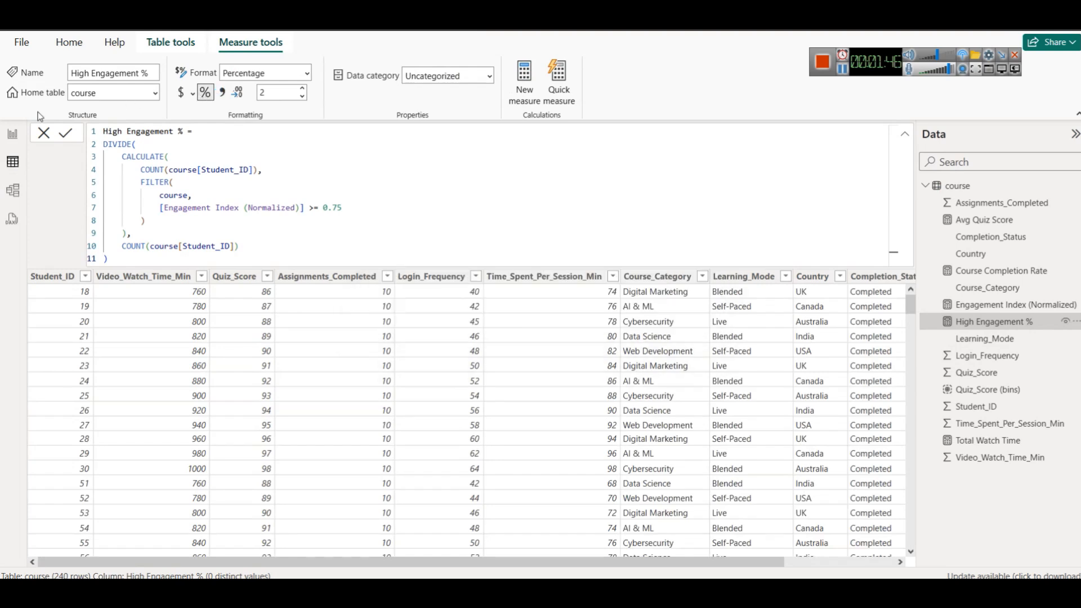
pyautogui.click(12, 133)
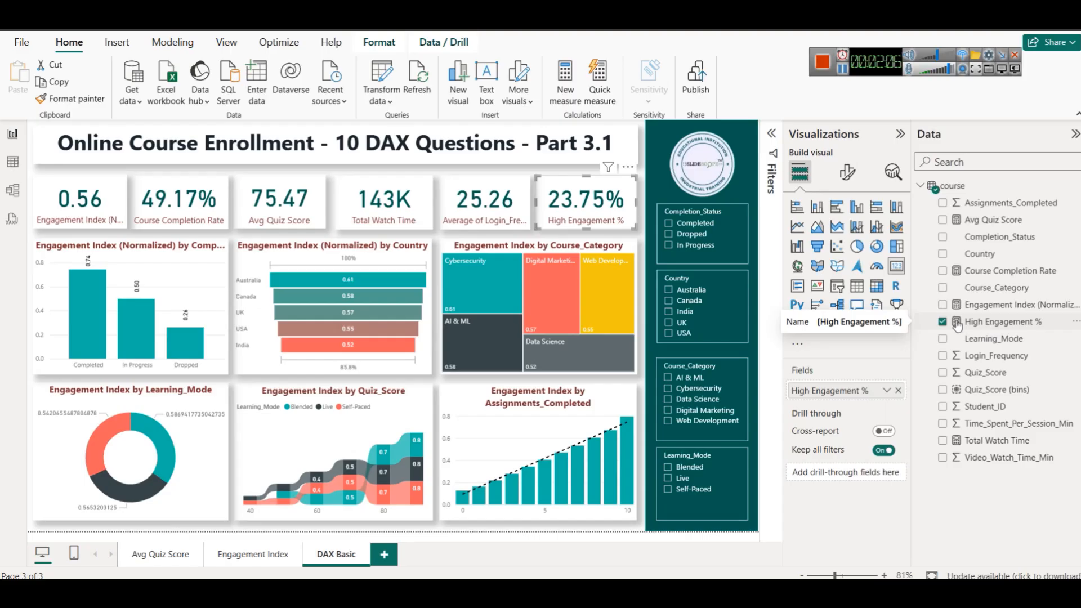
# Replace the Y-axis field of the Completion_Status column chart with High Engagement %, and inspect the In Progress bar's value
pyautogui.click(107, 263)
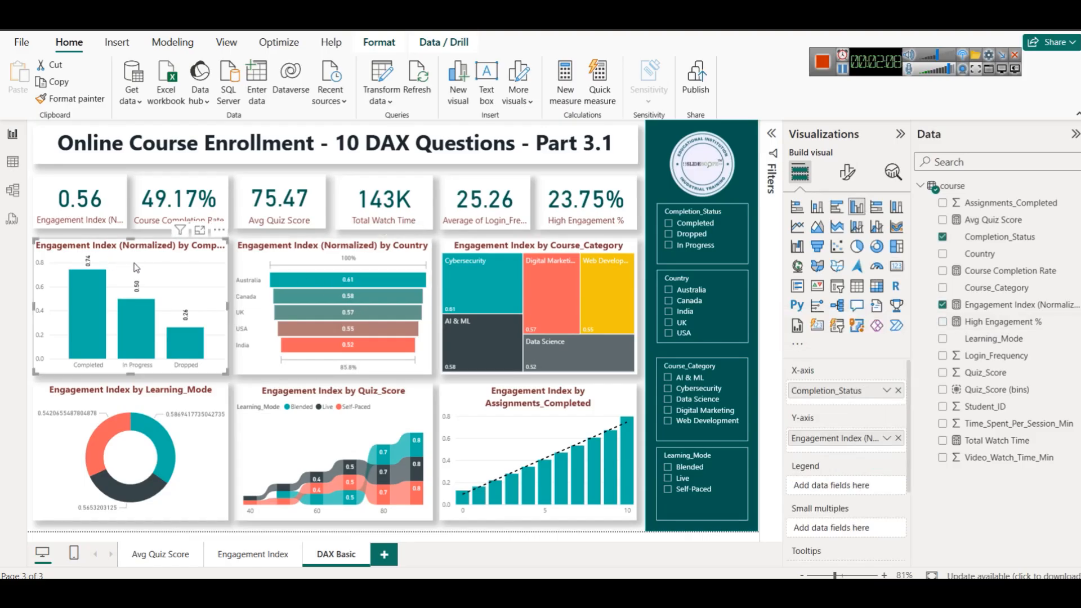
pyautogui.click(897, 438)
pyautogui.moveTo(1002, 322); pyautogui.dragTo(827, 437)
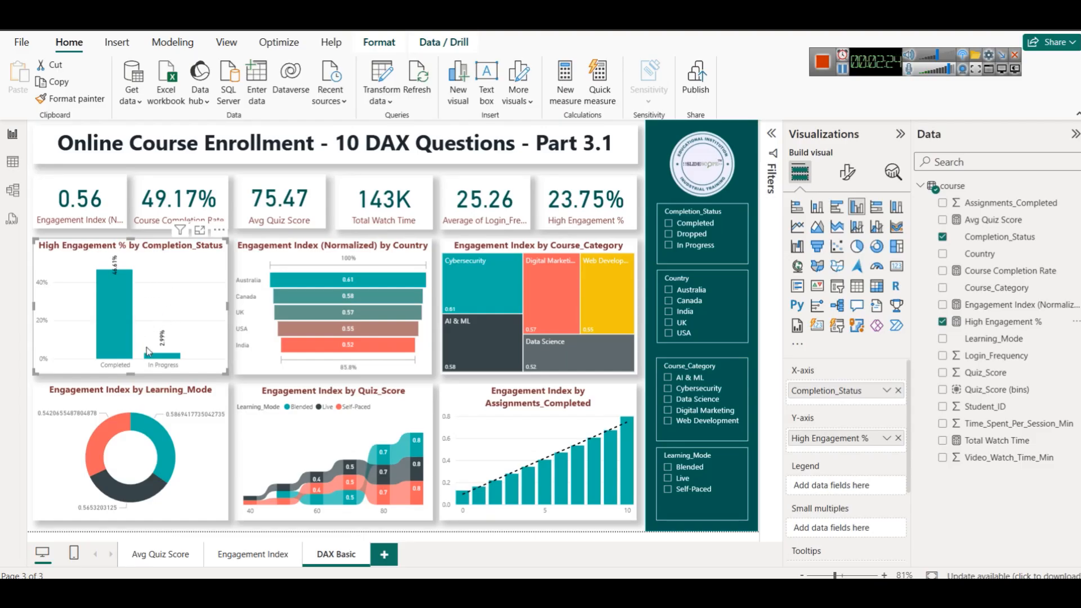
pyautogui.moveTo(161, 358)
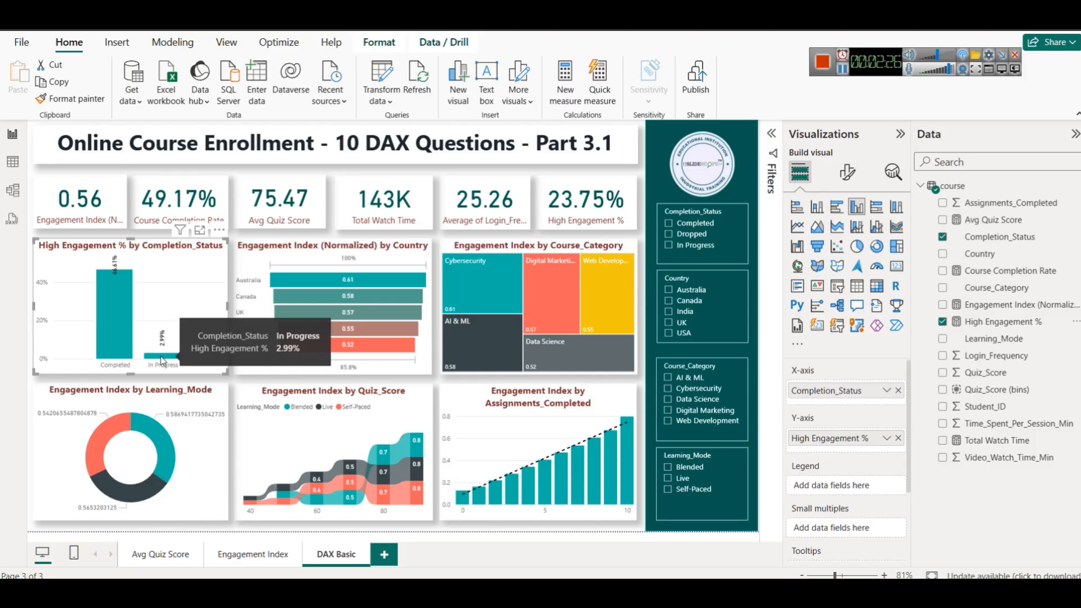
# Review the High Engagement % measure's DAX formula in Table view, and return to the report
pyautogui.moveTo(107, 272)
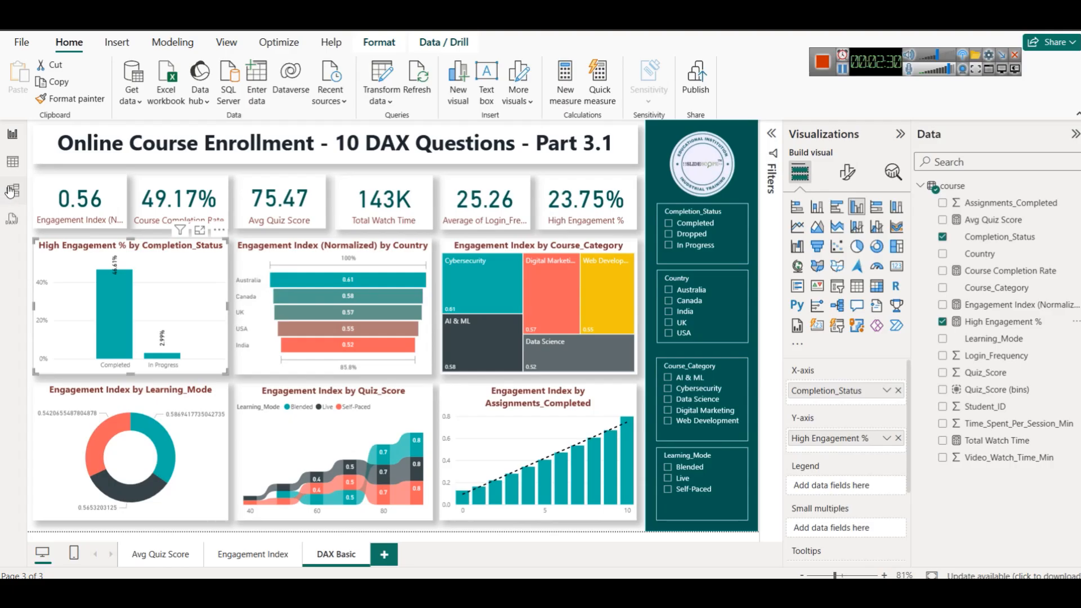
pyautogui.click(13, 164)
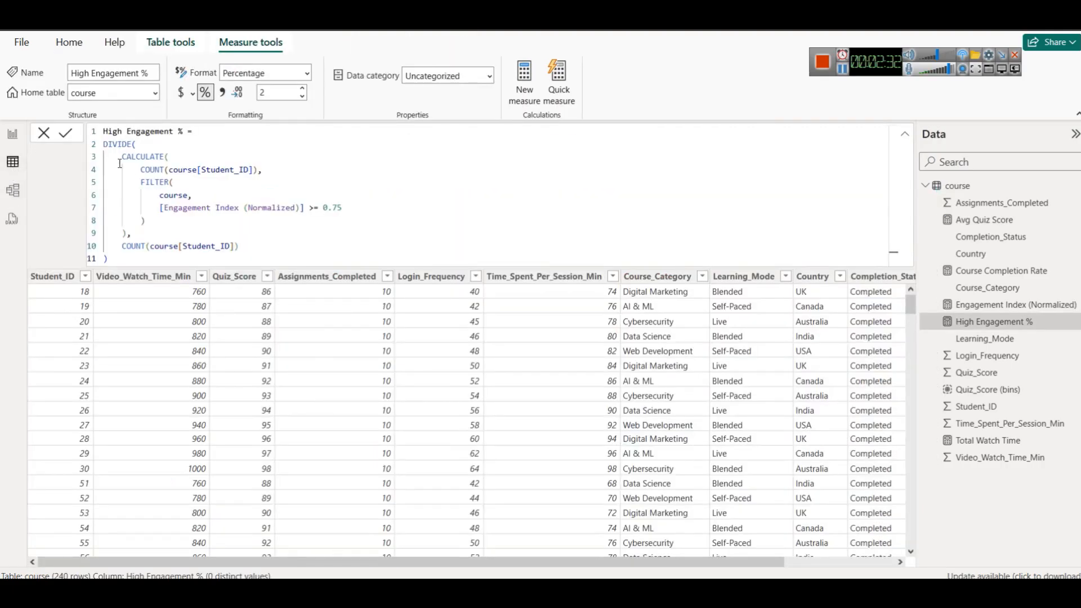
pyautogui.click(12, 134)
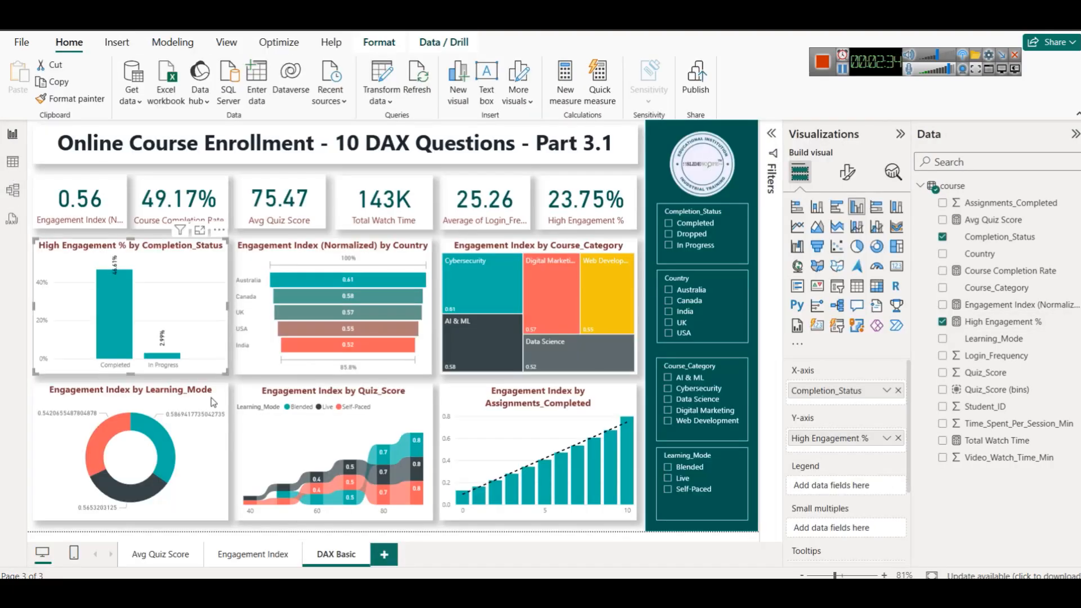
# Inspect the Dropped bar of the Completion_Status chart on the Engagement Index page, and return to the DAX Basic page
pyautogui.click(268, 555)
pyautogui.moveTo(180, 342)
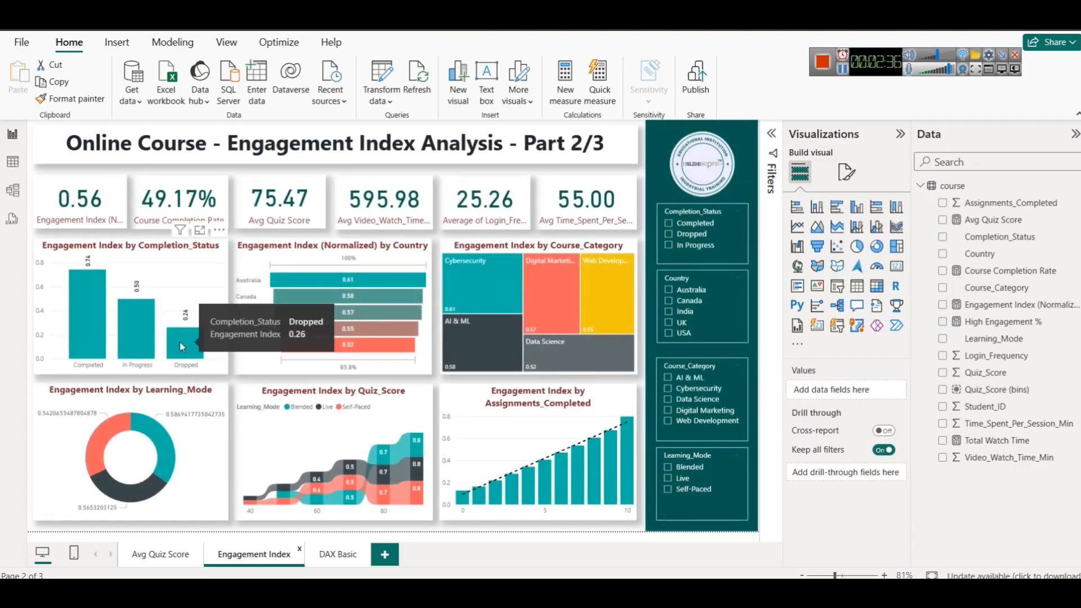
pyautogui.click(338, 553)
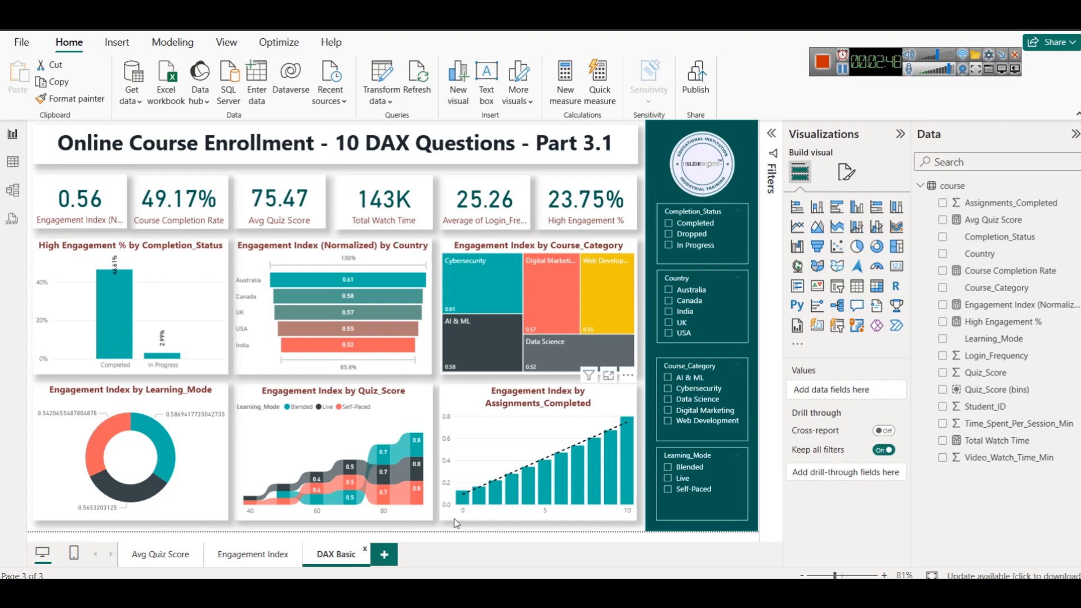
# Switch to the browser, read question 6 on Average Time Spent Per Session and its DAX, and return to Power BI
pyautogui.hotkey('alt', 'Tab')
pyautogui.scroll(-3, 586, 311)
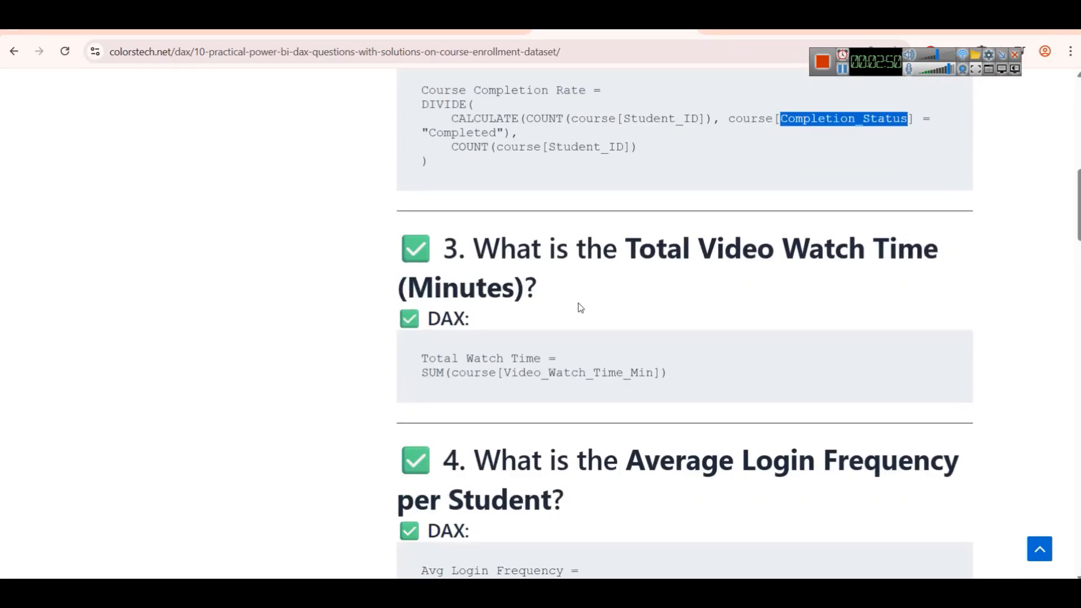
pyautogui.scroll(5, 579, 306)
pyautogui.scroll(-11, 580, 306)
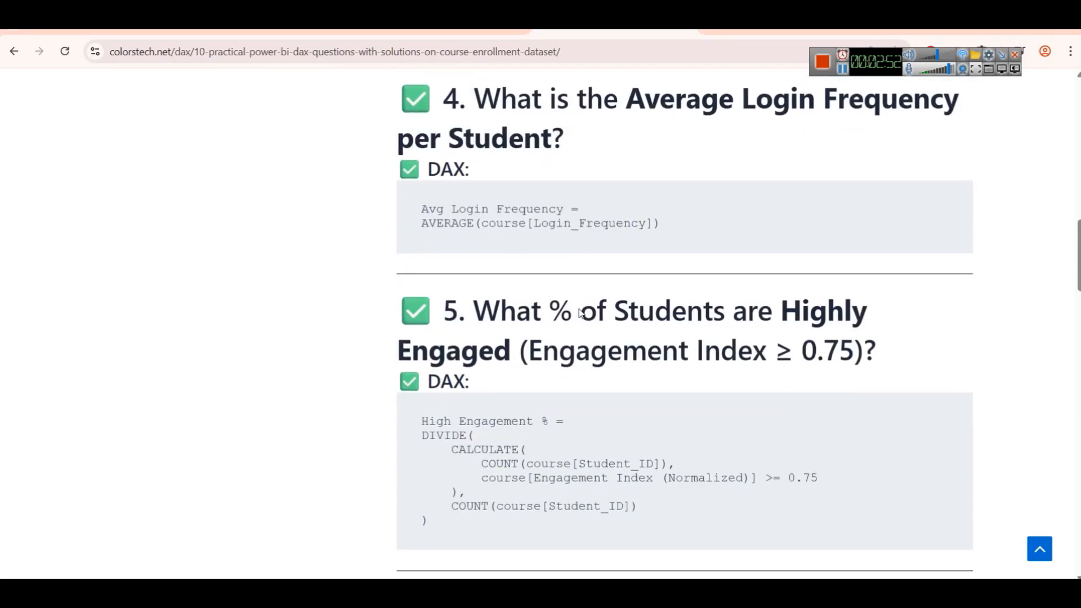
pyautogui.scroll(-6, 580, 311)
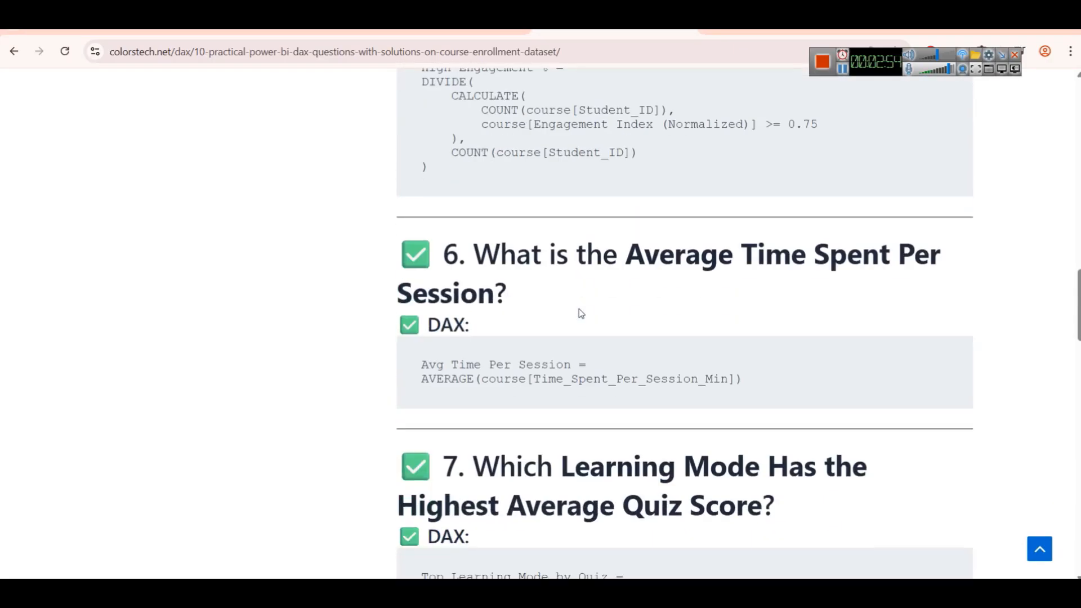
pyautogui.scroll(-1, 714, 305)
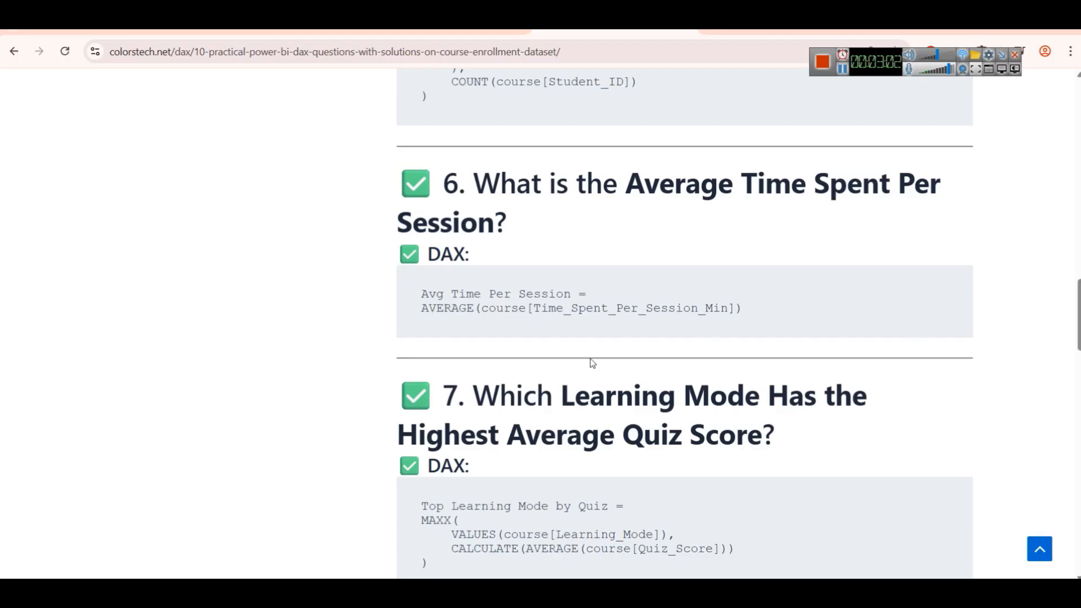
pyautogui.hotkey('alt', 'Tab')
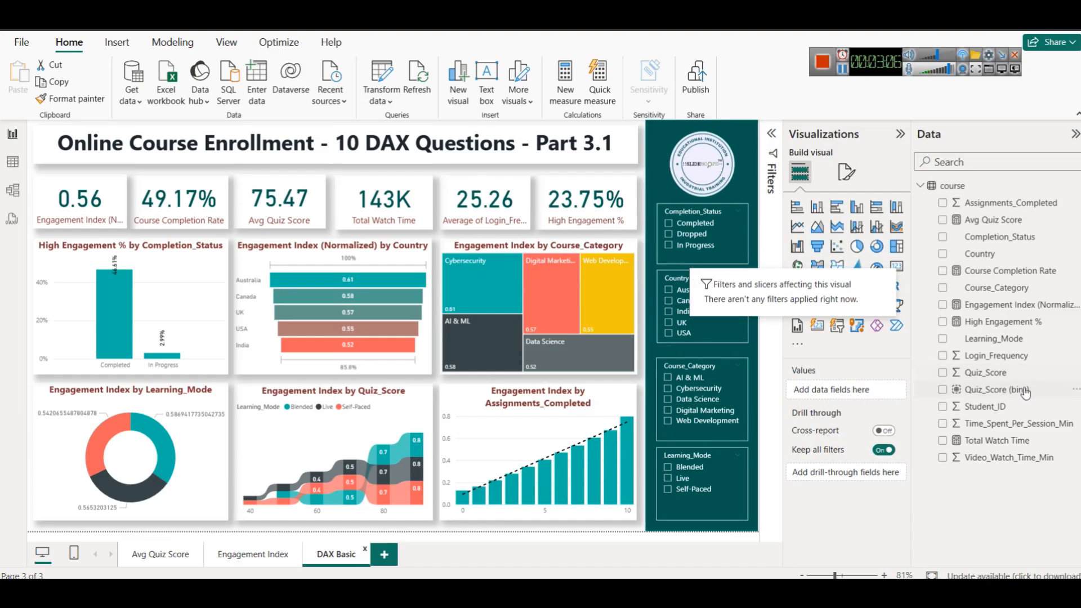
# Replace the values field of the Country funnel chart with Time_Spent_Per_Session_Min, aggregated as Average
pyautogui.click(287, 262)
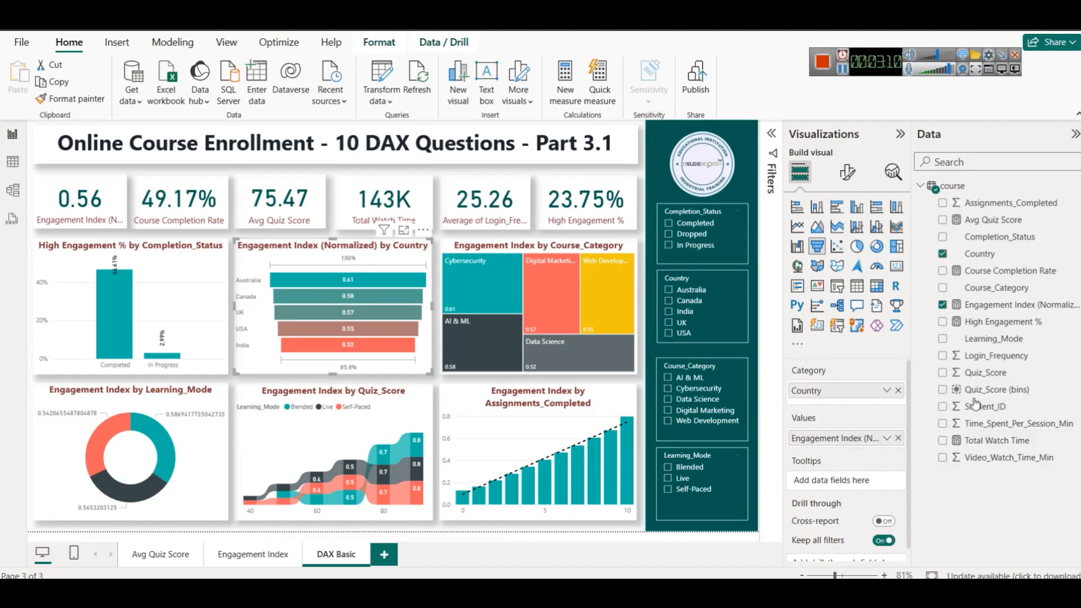
pyautogui.click(897, 438)
pyautogui.moveTo(1003, 427); pyautogui.dragTo(868, 445)
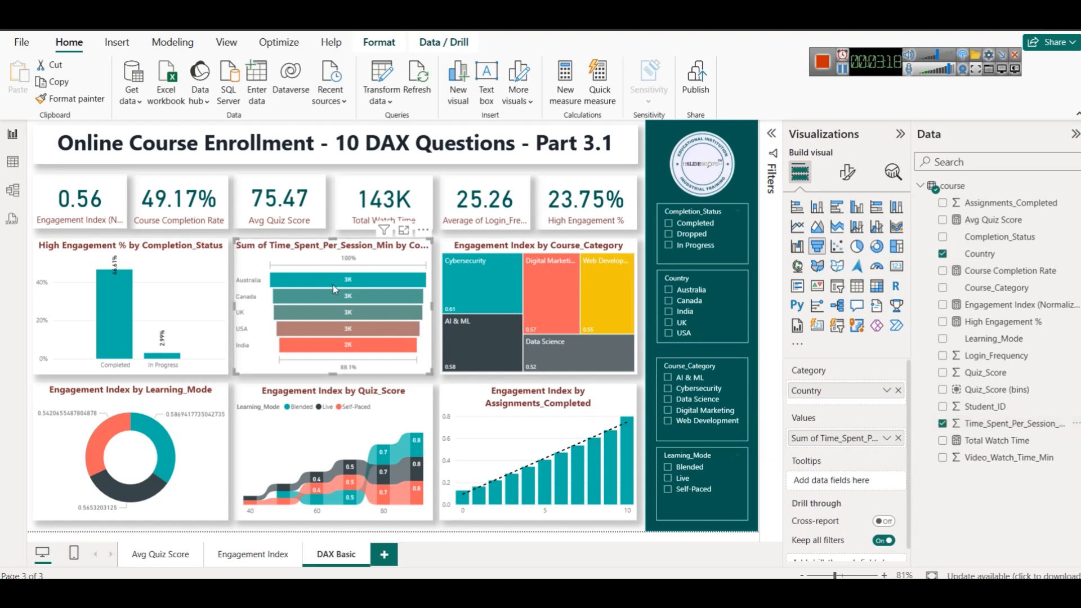
pyautogui.click(886, 438)
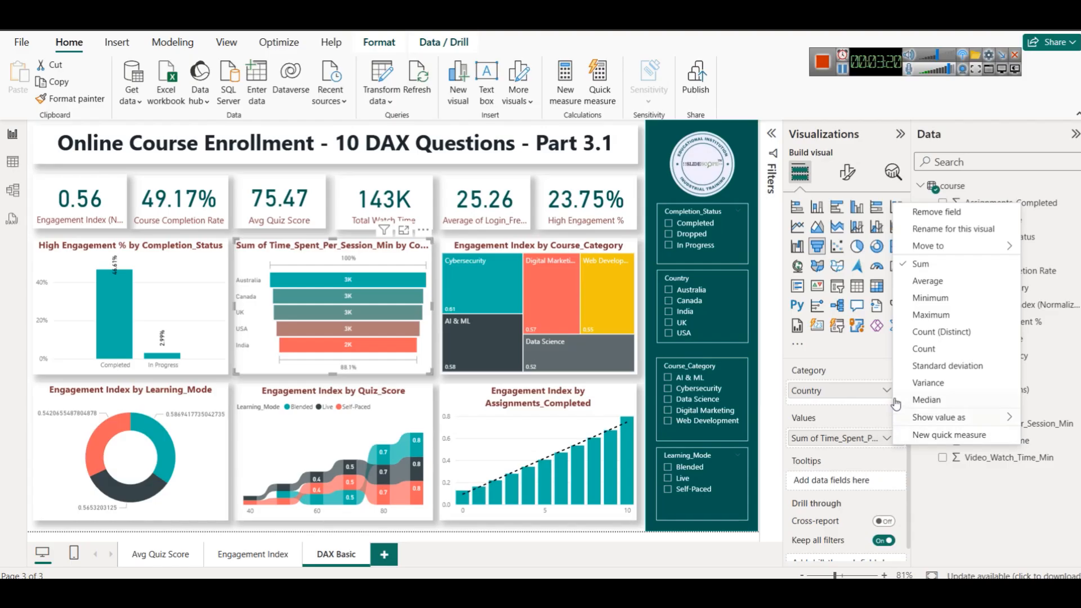
pyautogui.click(928, 281)
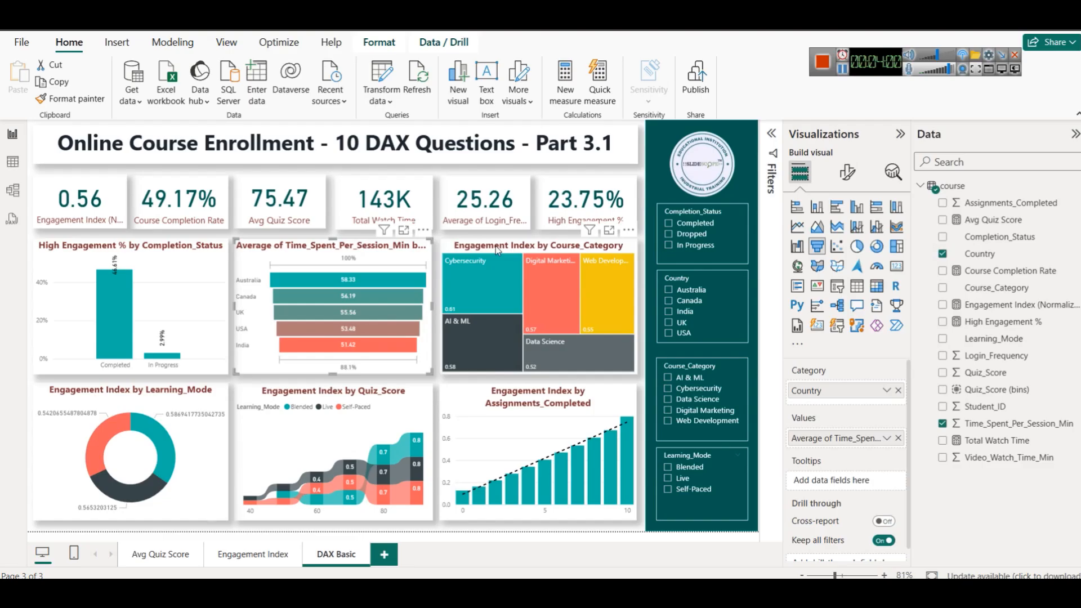
# Open the conditional gradient settings for the Country funnel chart's default color and browse the course table's fields for its base field
pyautogui.click(848, 172)
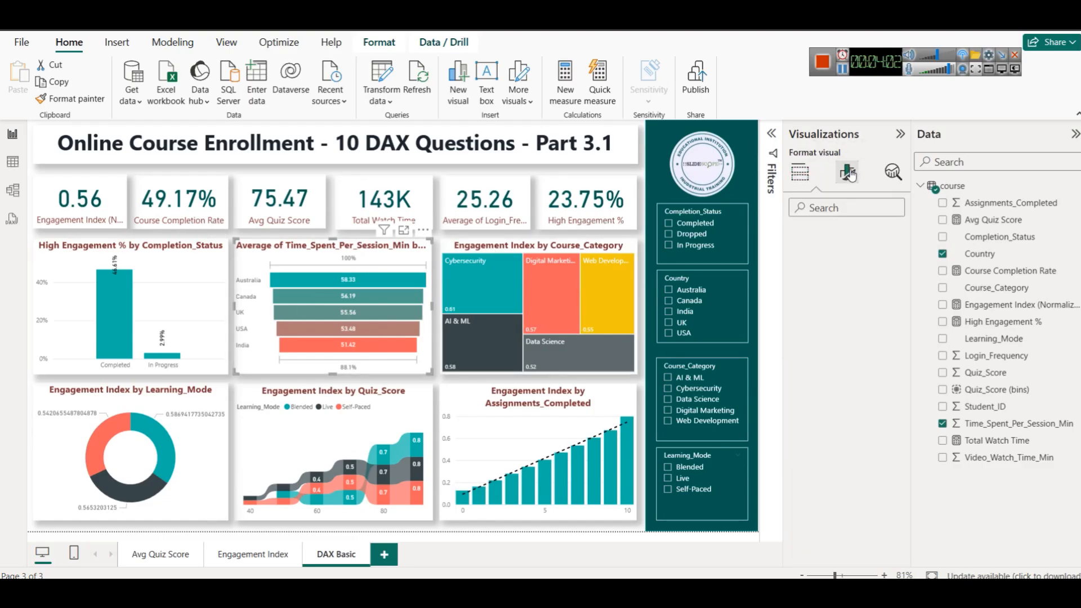
pyautogui.click(811, 269)
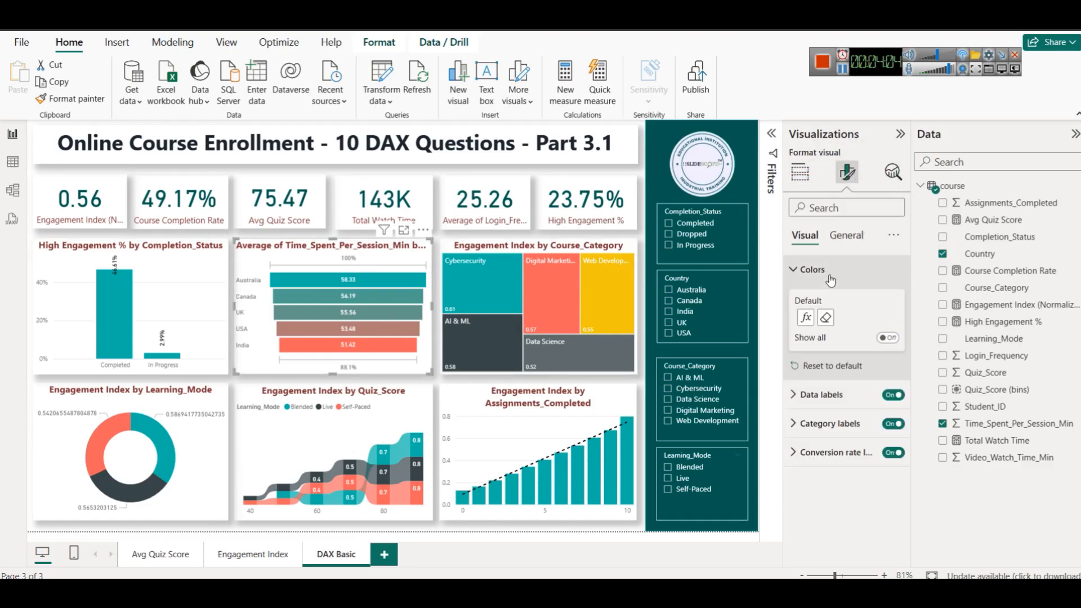
pyautogui.click(806, 318)
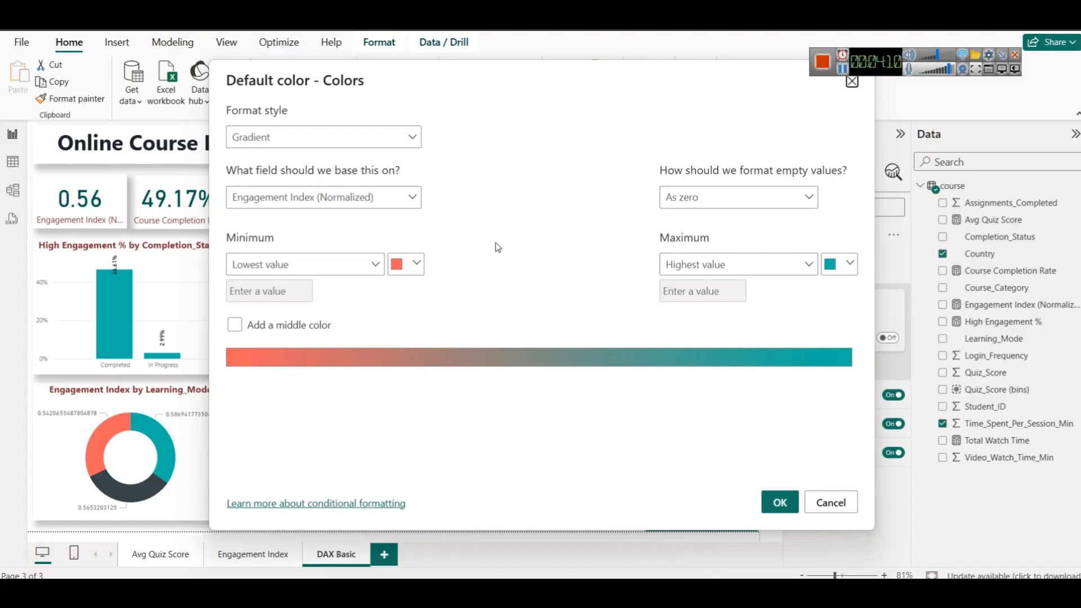
pyautogui.click(292, 203)
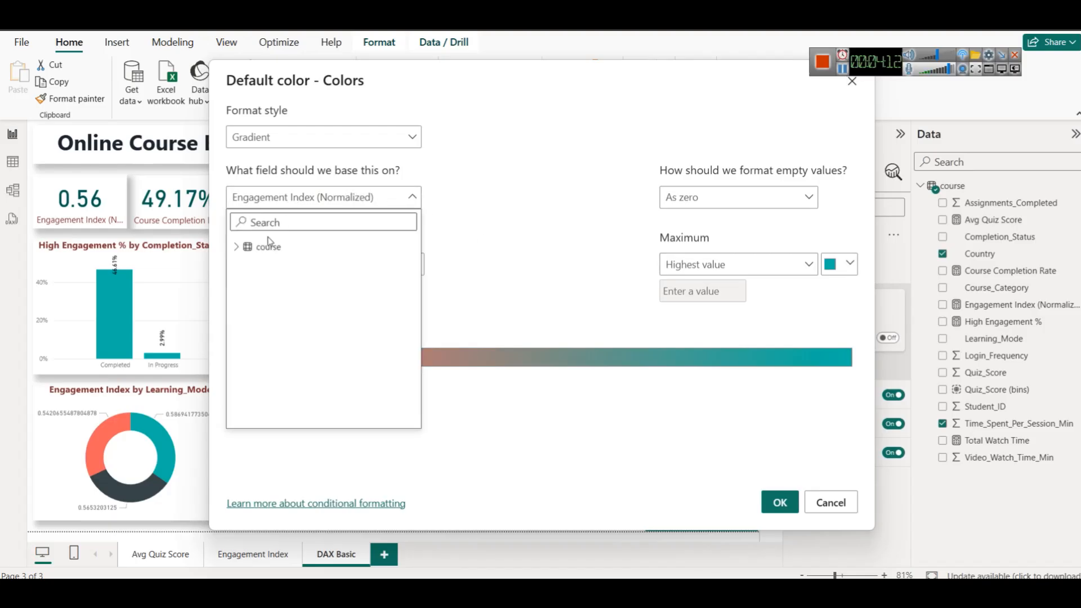
pyautogui.click(238, 246)
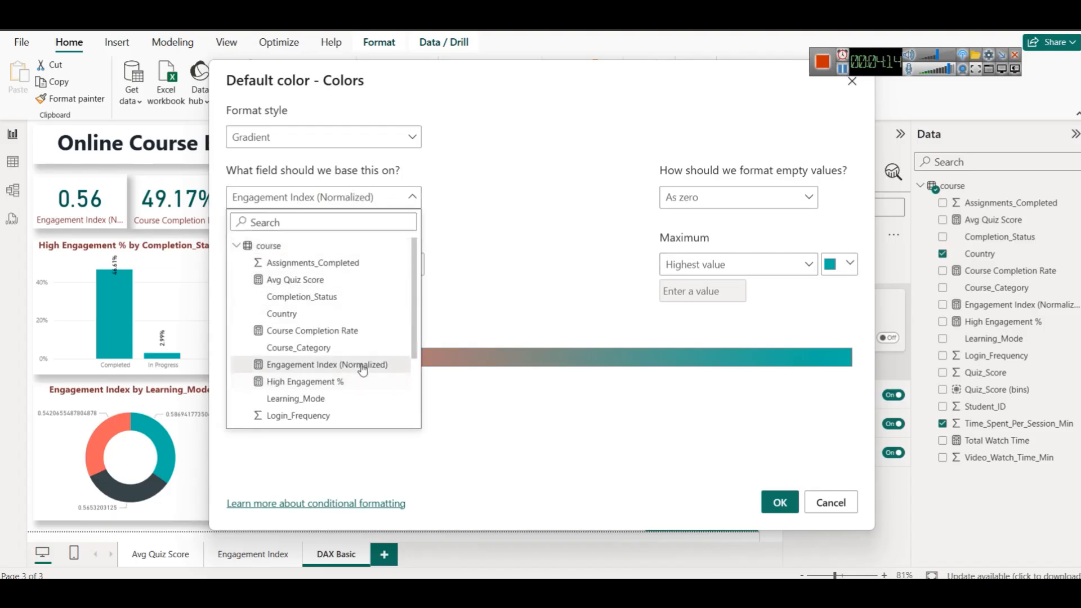
pyautogui.scroll(-2, 362, 370)
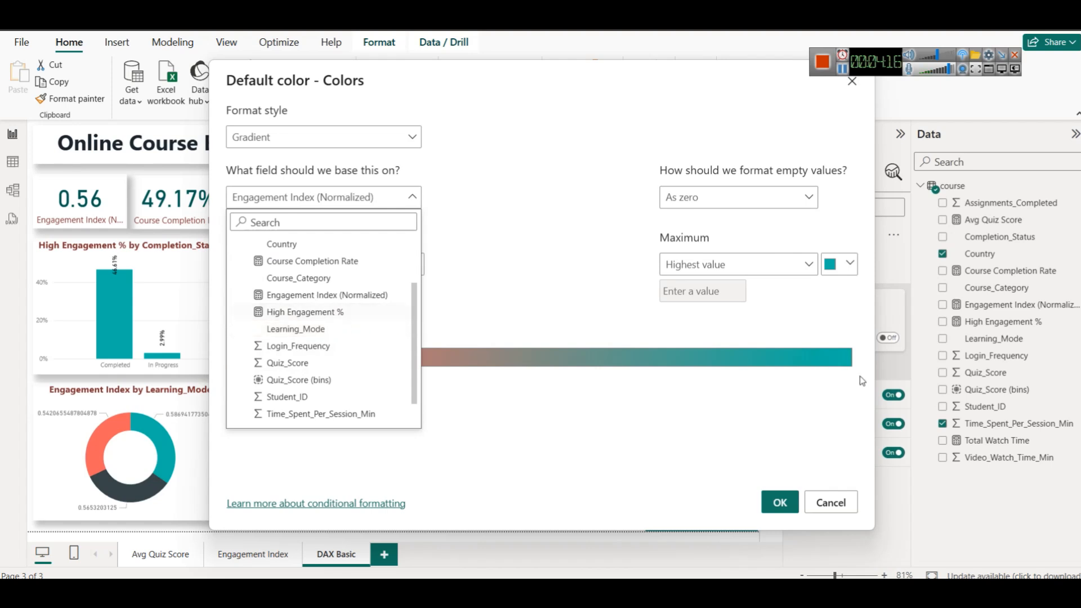
# Base the funnel chart's gradient bar colors on the Average of Time_Spent_Per_Session_Min and apply the formatting
pyautogui.click(485, 102)
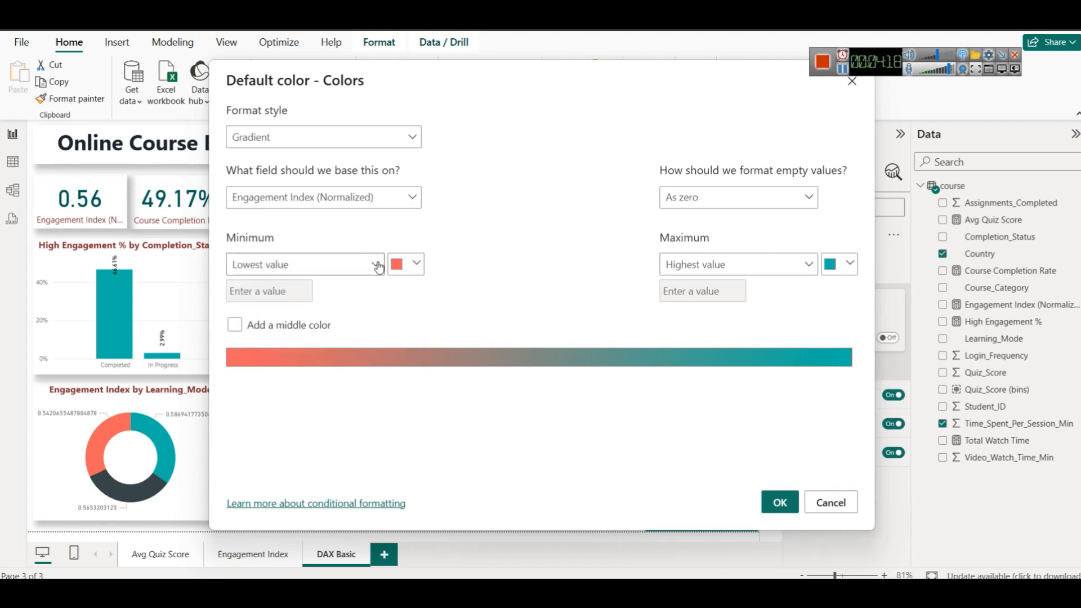
pyautogui.click(368, 202)
pyautogui.scroll(-3, 367, 344)
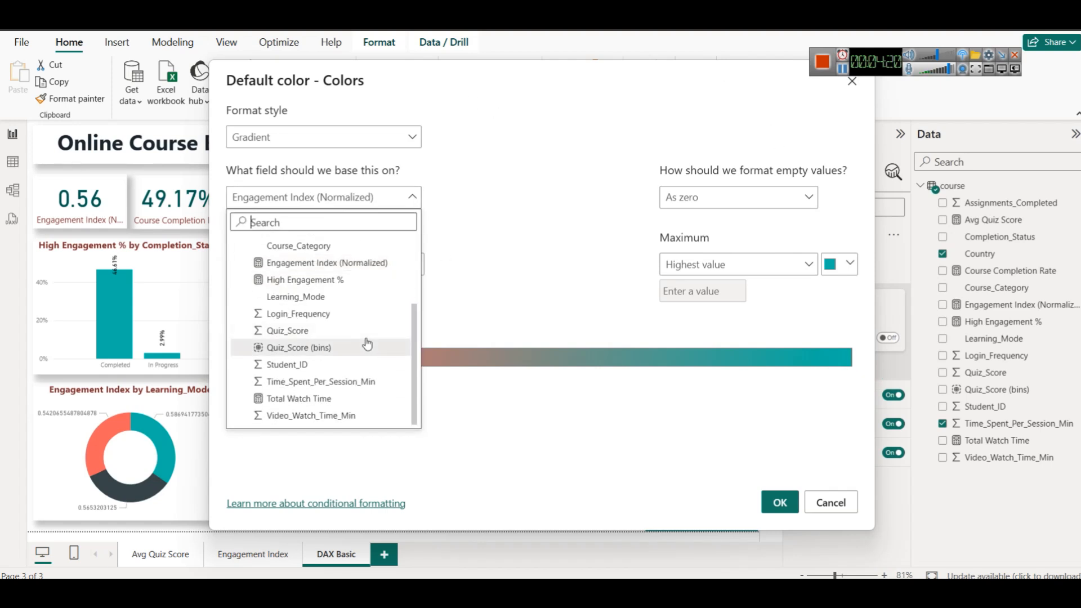
pyautogui.click(362, 381)
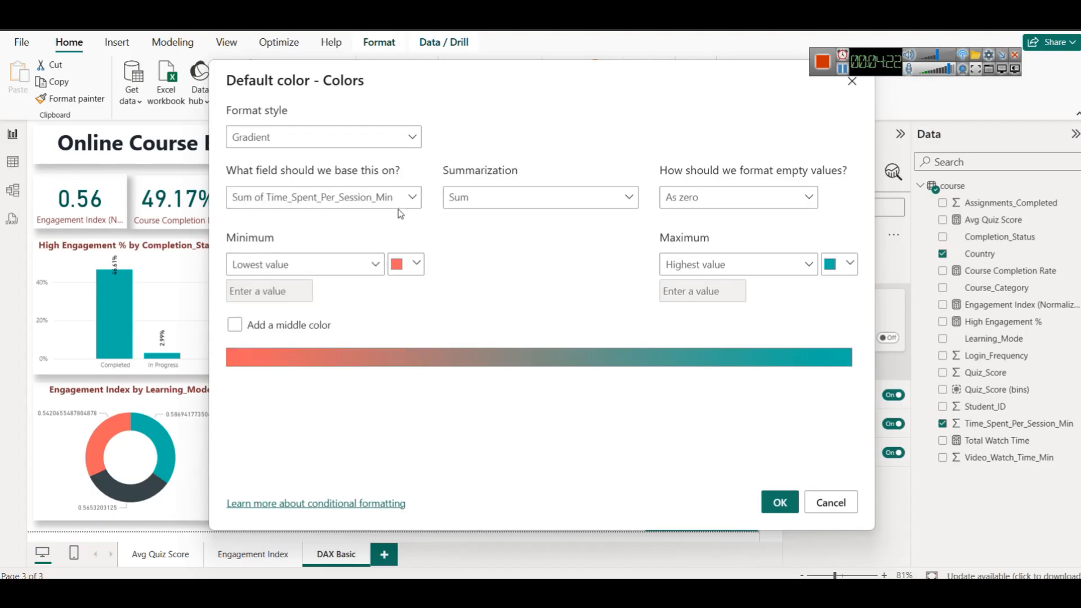
pyautogui.click(496, 198)
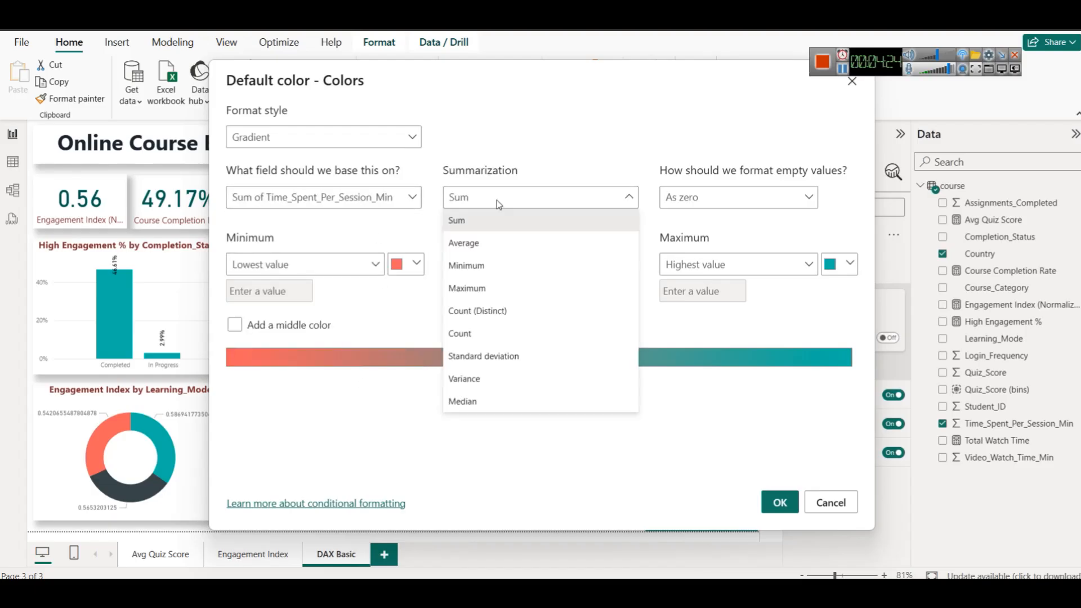
pyautogui.click(474, 244)
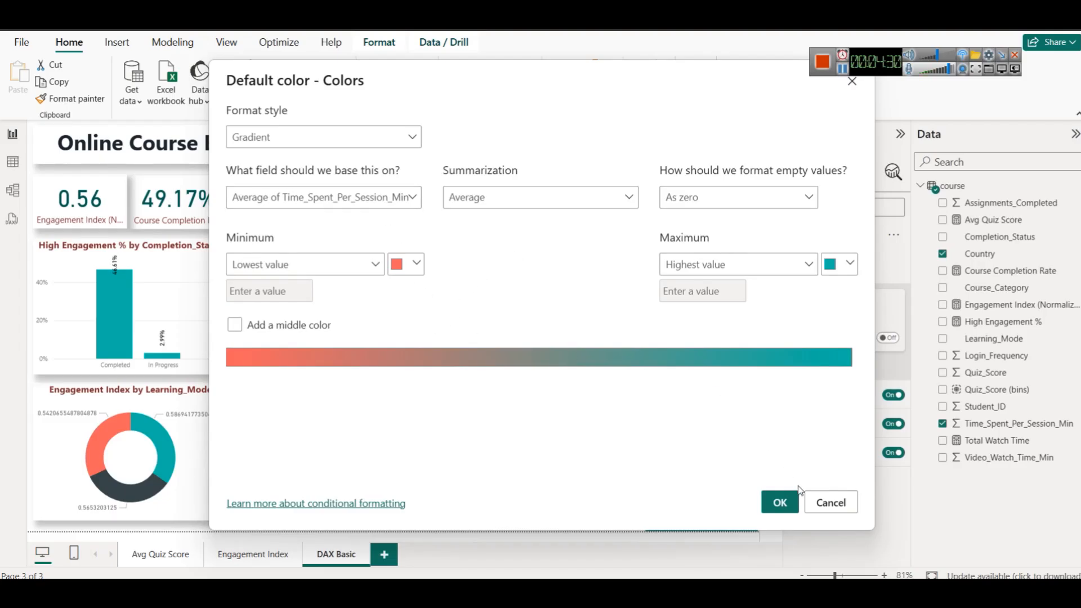
pyautogui.click(779, 503)
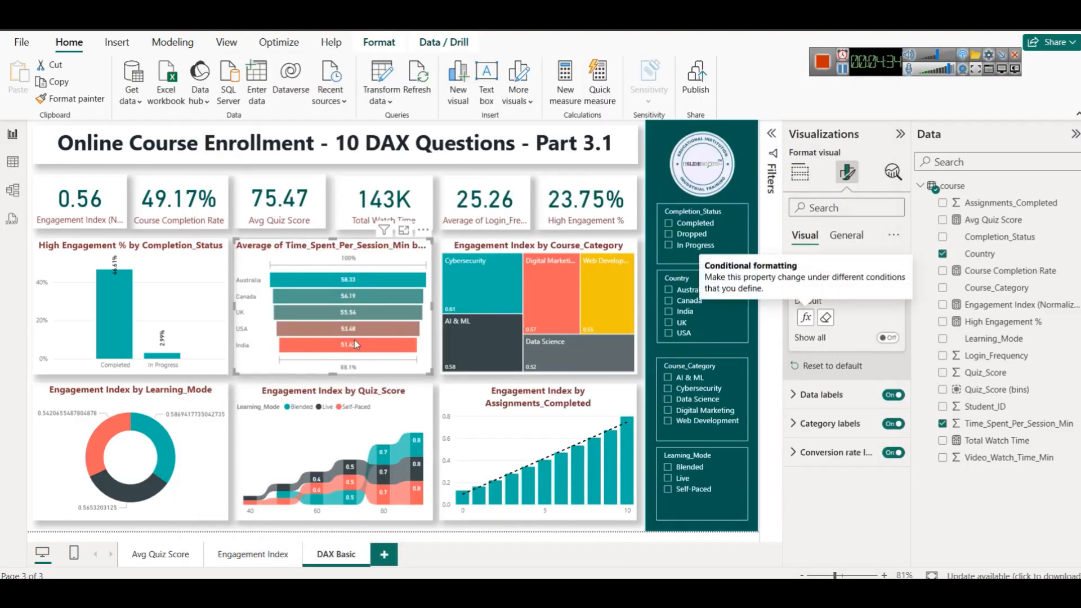
# Try a dark gray minimum and a dark purple maximum for the funnel chart's gradient, and undo that color change
pyautogui.click(806, 318)
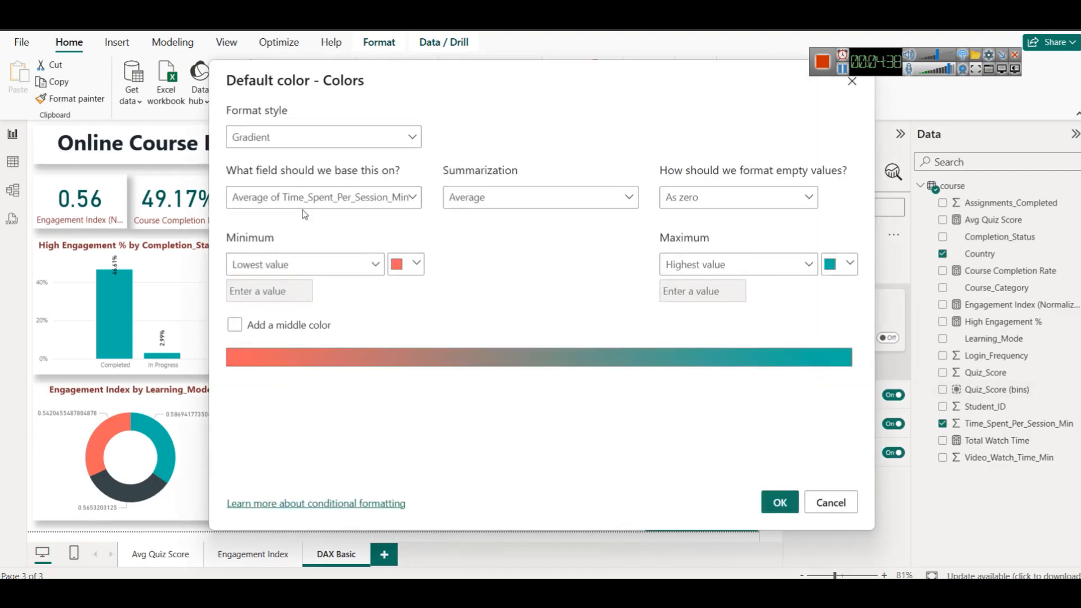
pyautogui.click(405, 264)
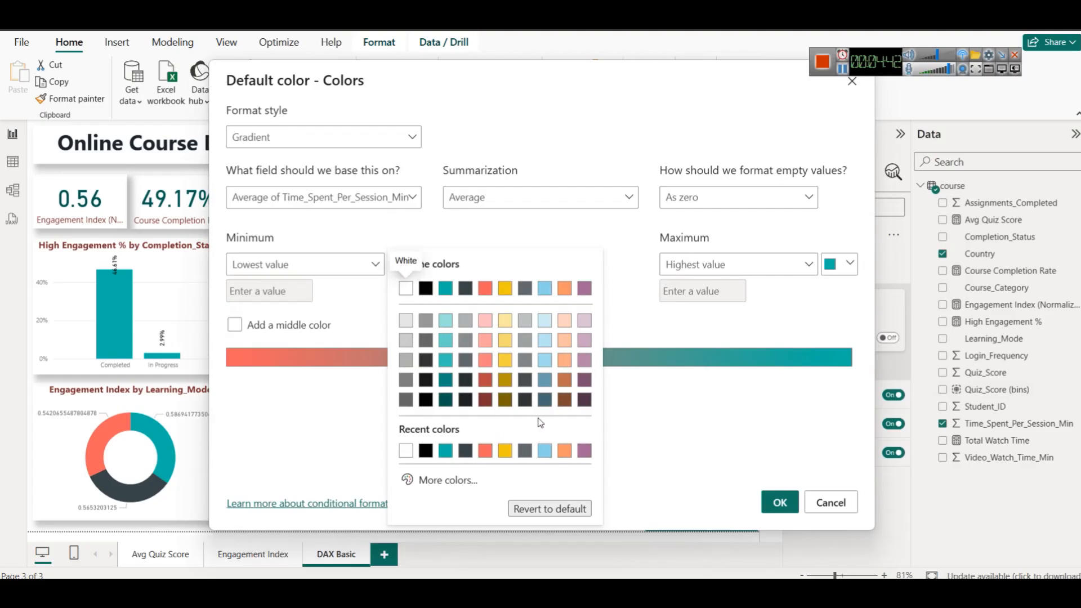
pyautogui.click(524, 400)
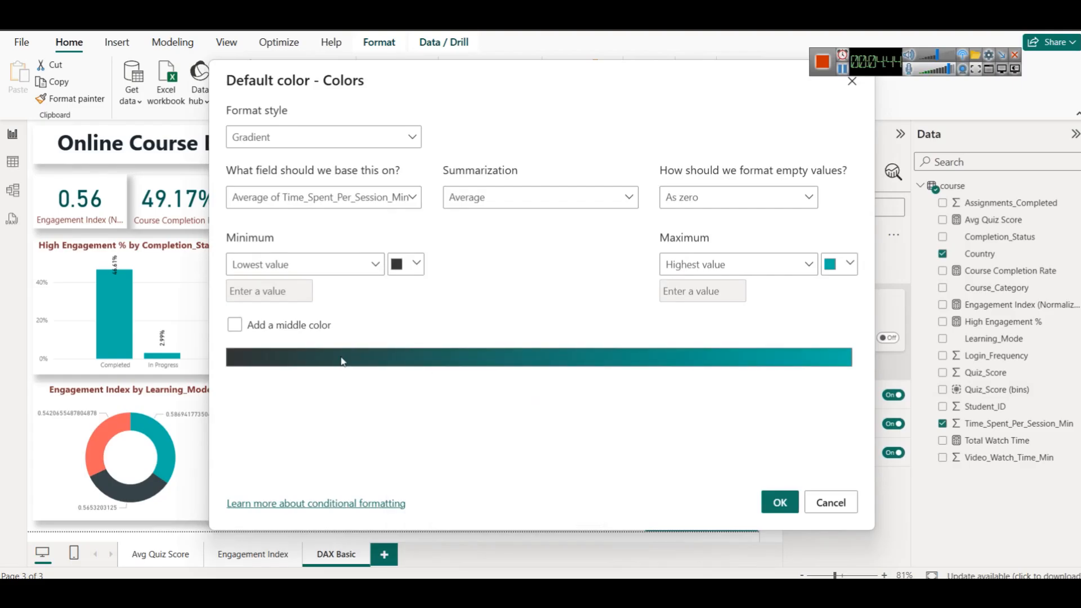
pyautogui.click(826, 269)
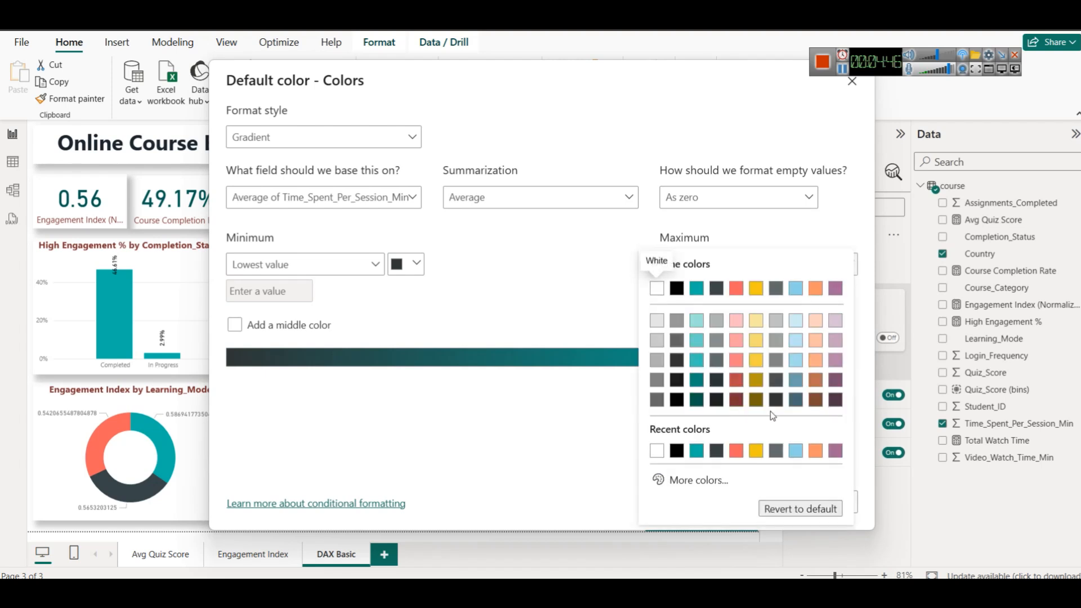
pyautogui.click(841, 406)
pyautogui.click(783, 498)
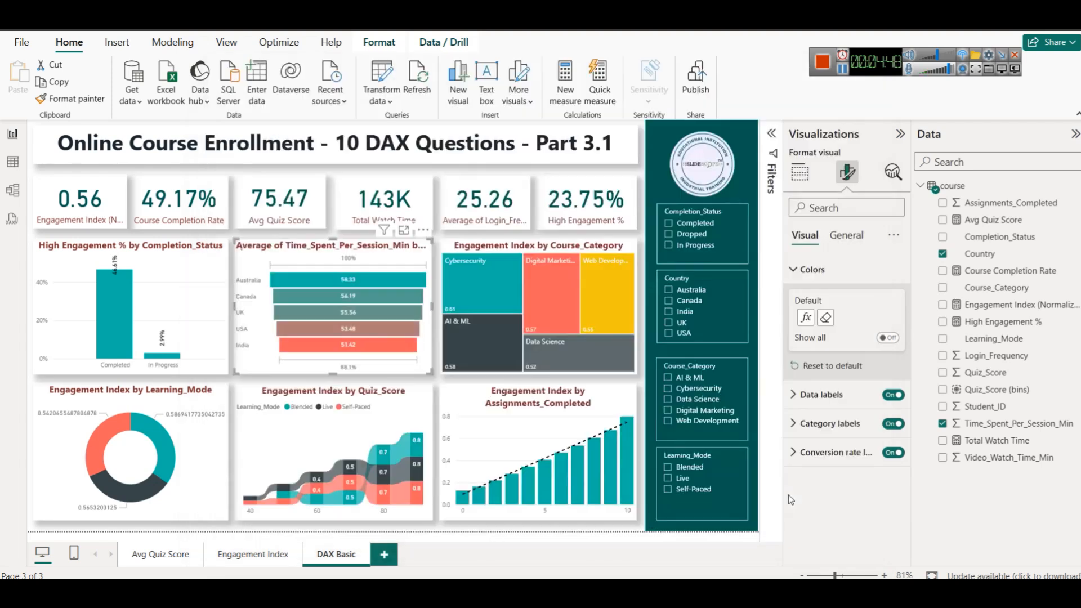
pyautogui.click(433, 331)
pyautogui.moveTo(464, 352)
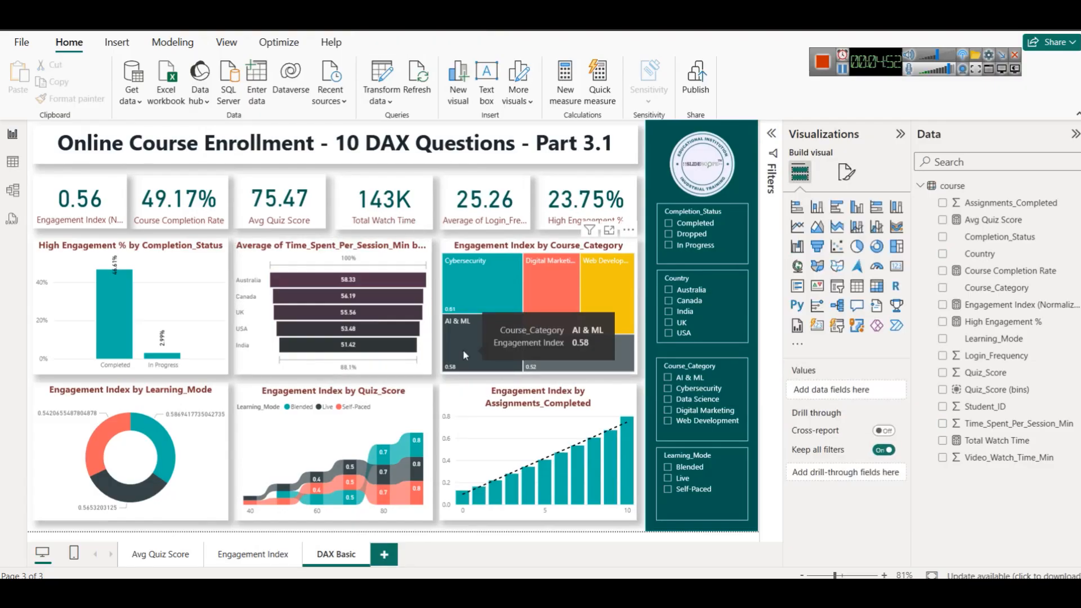
pyautogui.hotkey('ctrl', 'z')
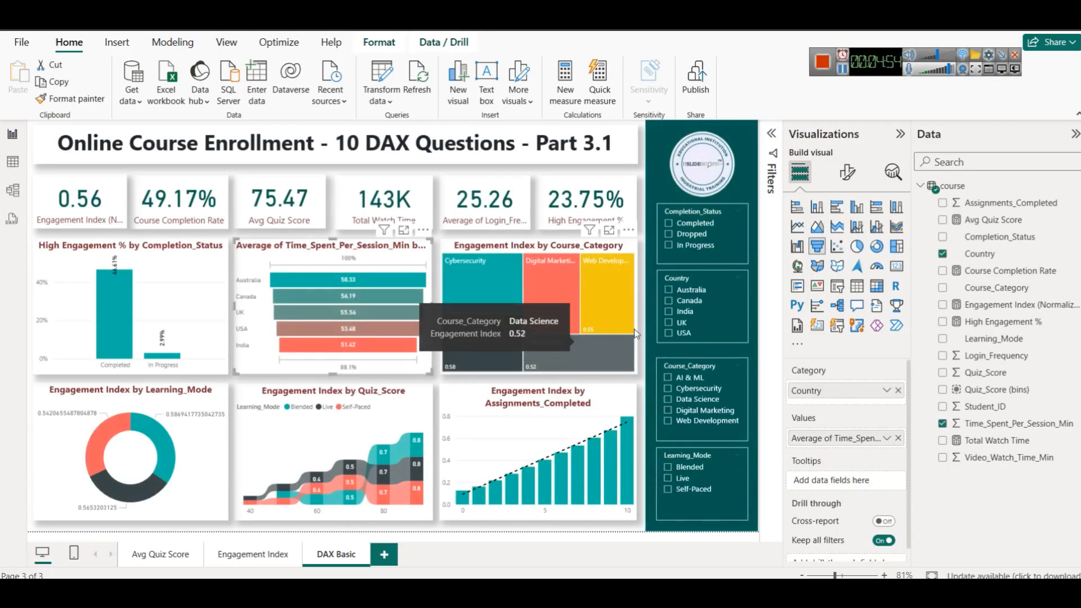
# Reopen the funnel chart's default color conditional formatting and add a middle color to the gradient
pyautogui.click(848, 172)
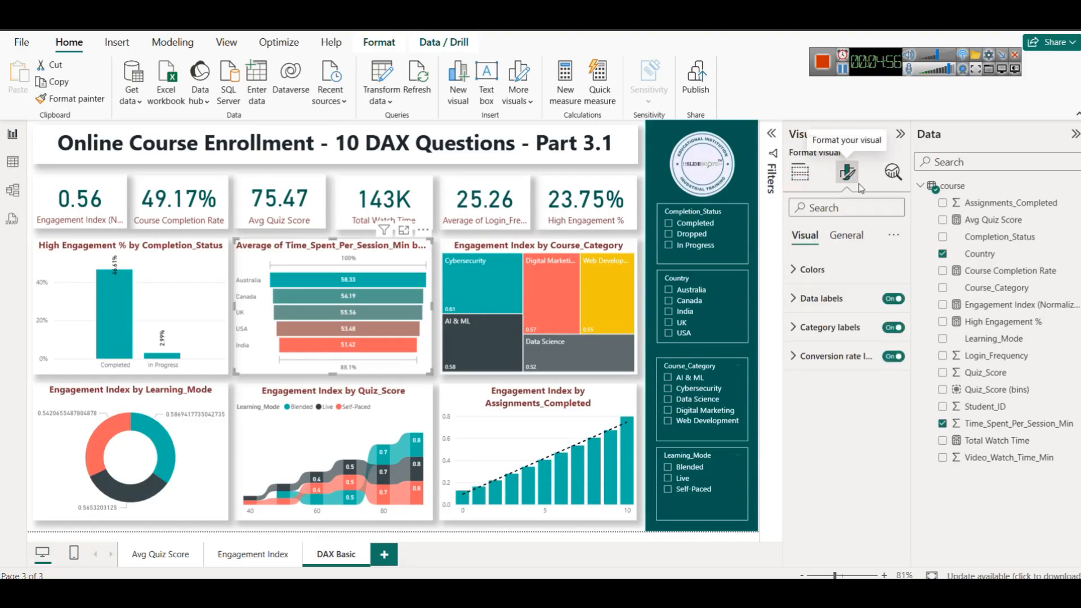
pyautogui.click(834, 277)
pyautogui.click(807, 319)
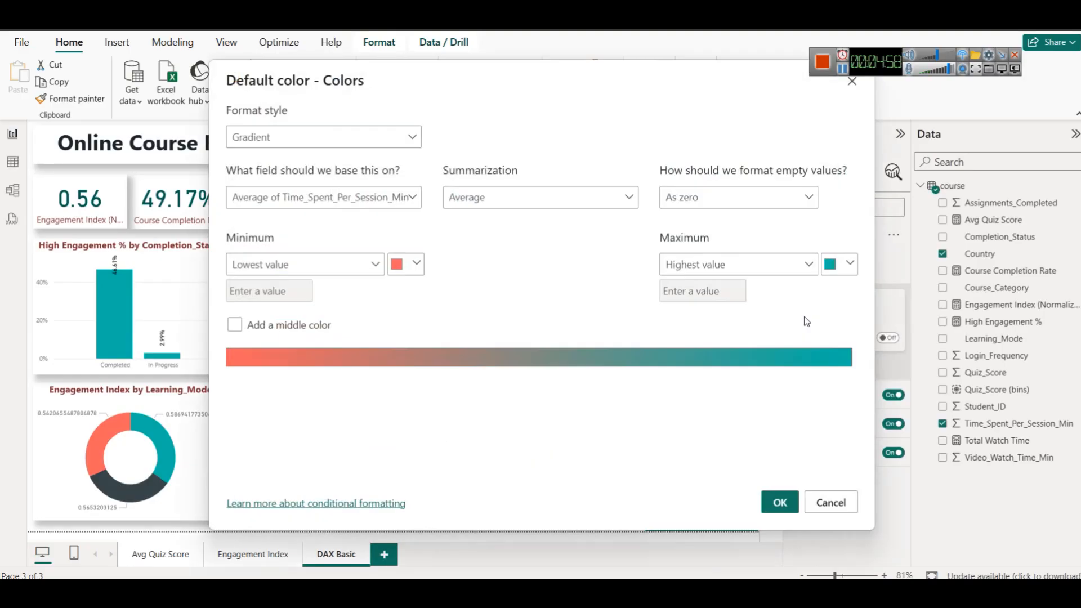
pyautogui.click(406, 264)
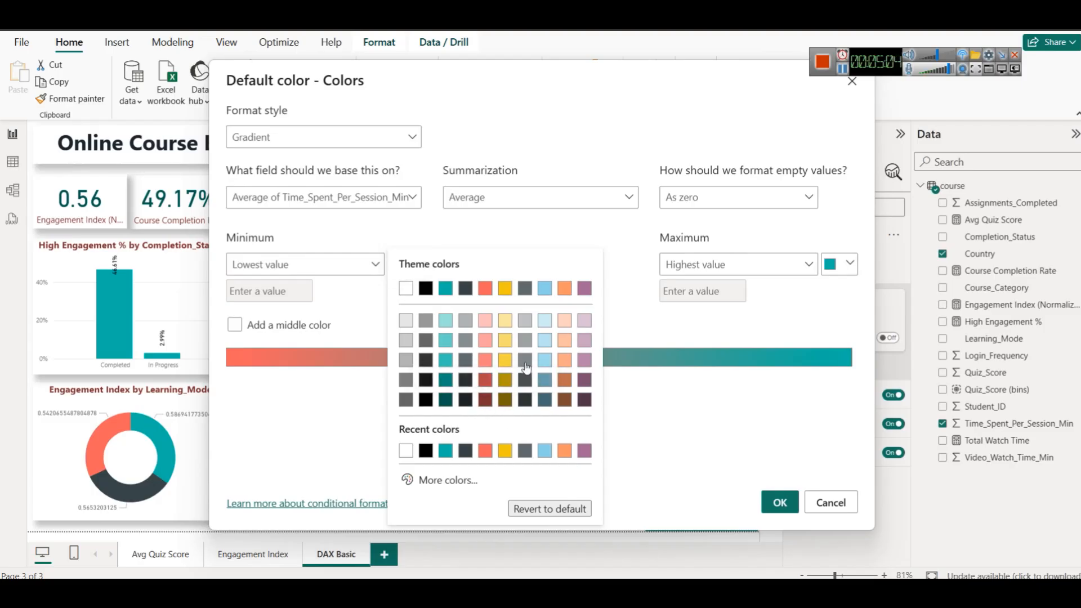
pyautogui.click(495, 207)
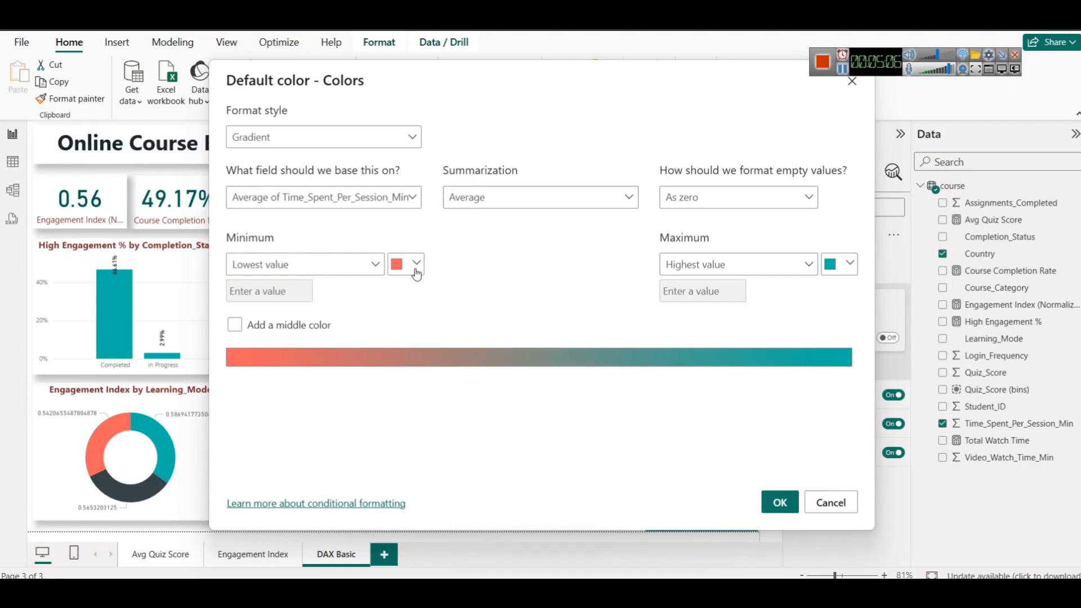
pyautogui.click(315, 325)
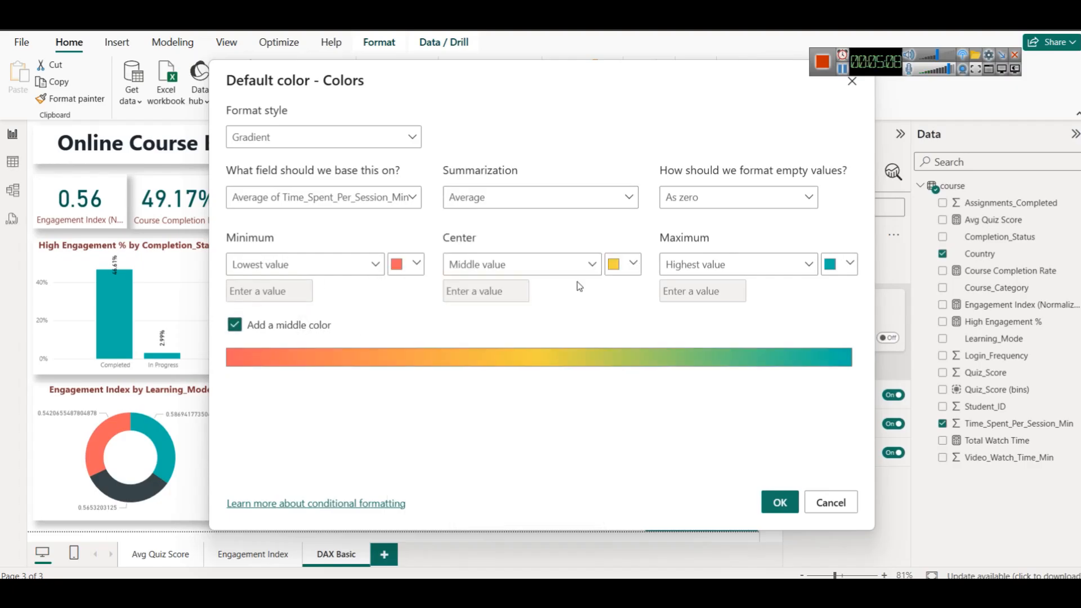
# Set the gradient's center color to the darkest shade of the light blue theme color and apply it to the funnel chart
pyautogui.click(629, 263)
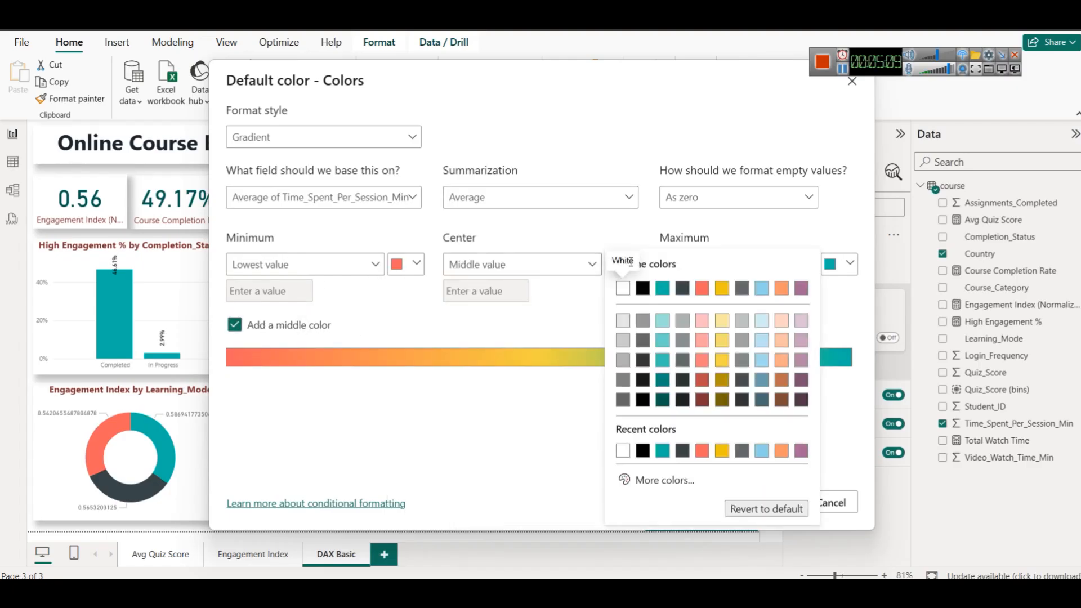
pyautogui.click(761, 381)
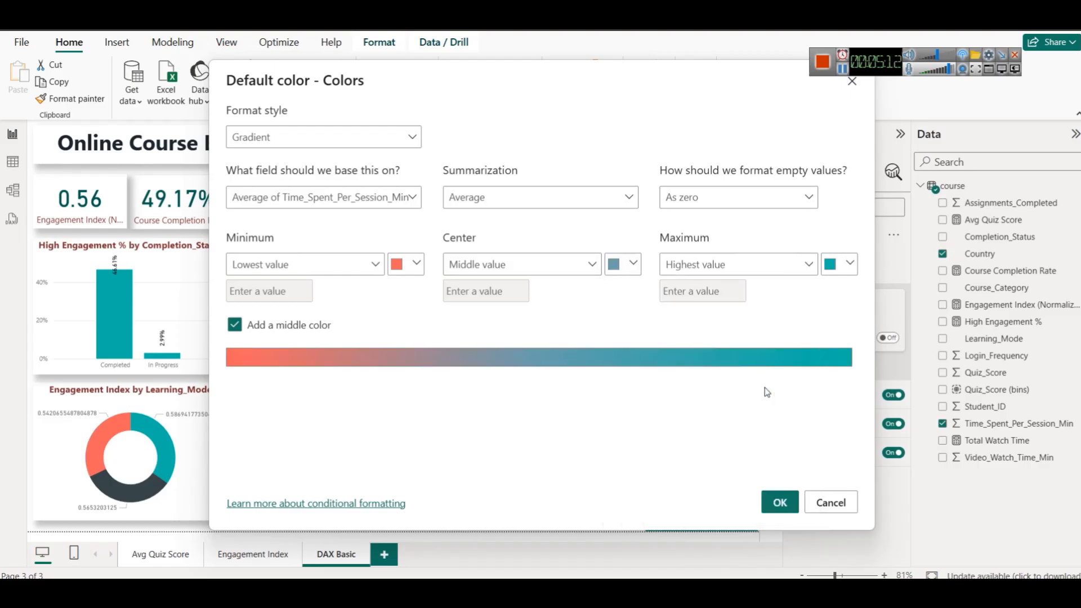
pyautogui.click(629, 263)
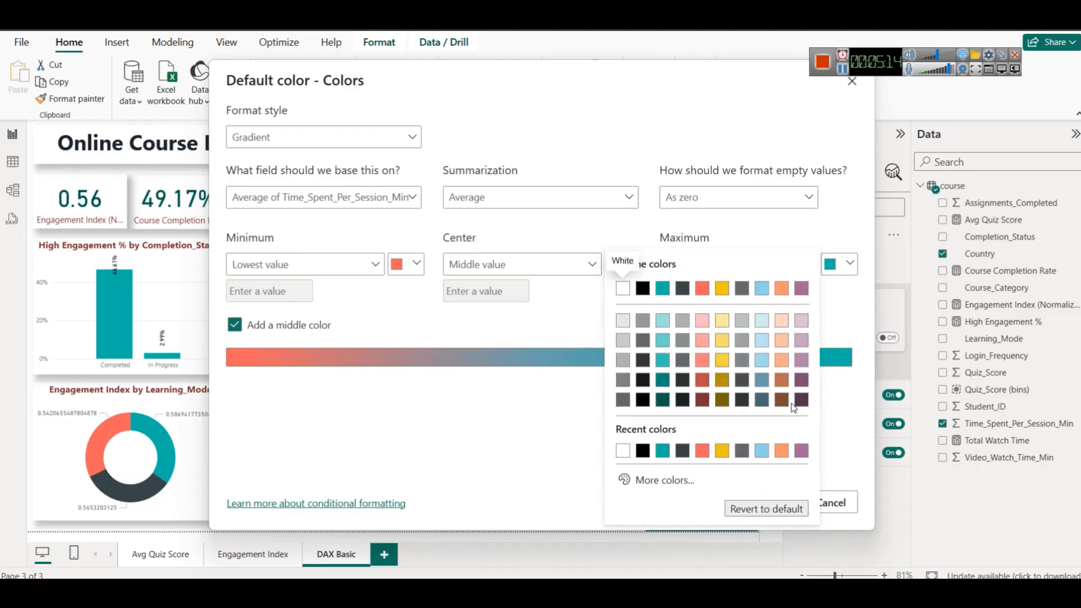
pyautogui.click(762, 403)
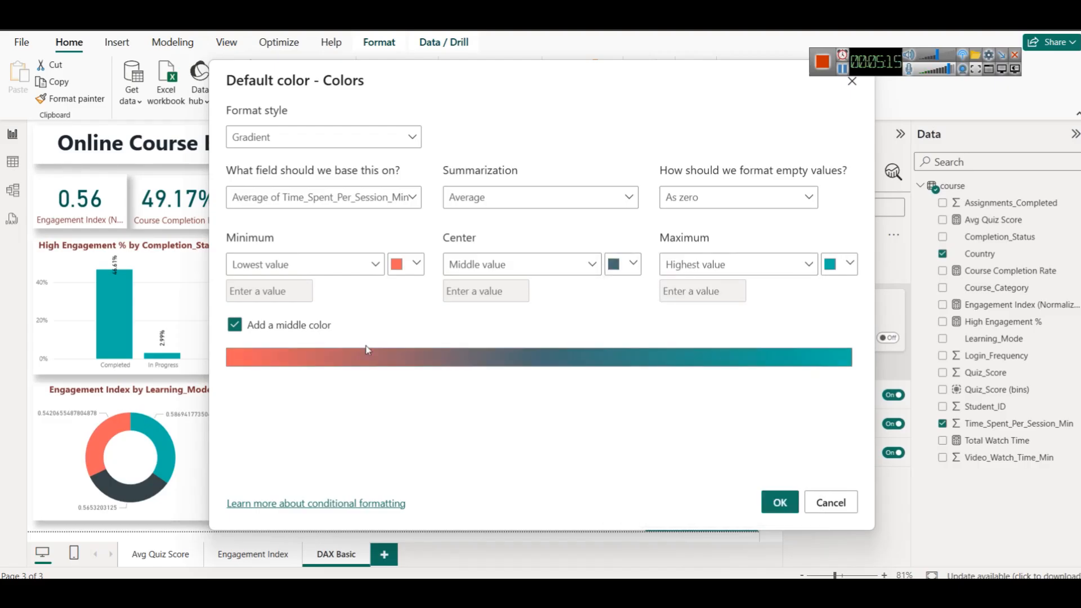
pyautogui.click(779, 502)
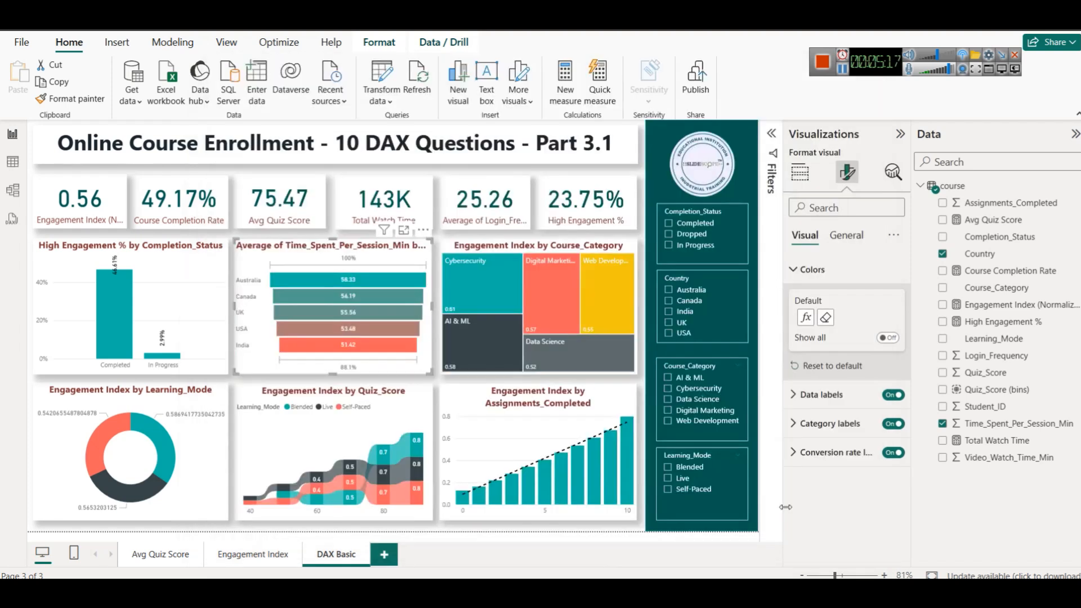
pyautogui.click(449, 383)
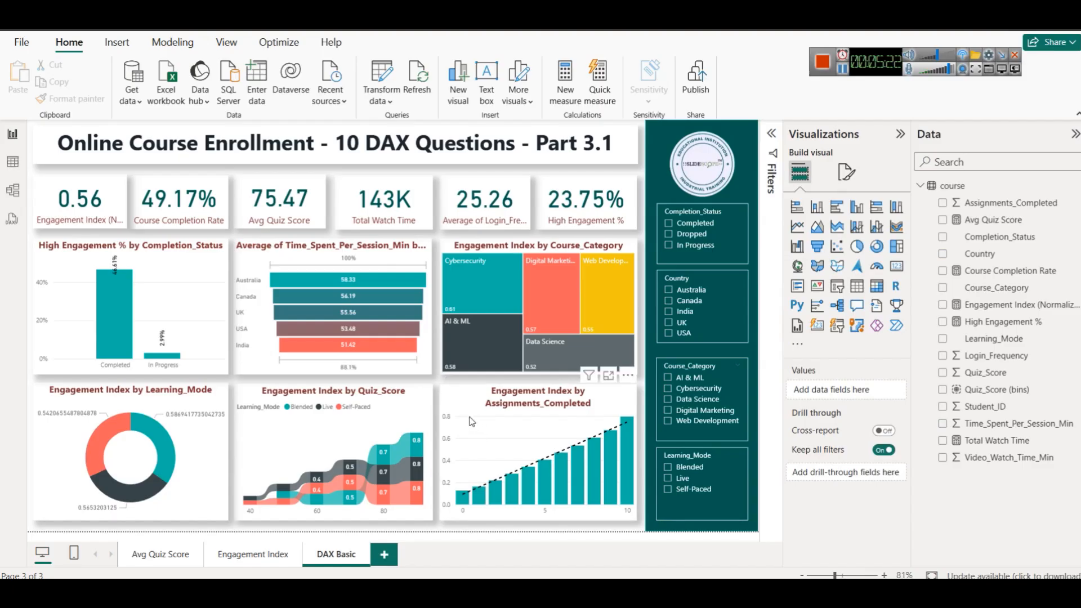
# Read question 7 on the learning mode with the highest average quiz score in the browser article, and return to Power BI
pyautogui.click(454, 591)
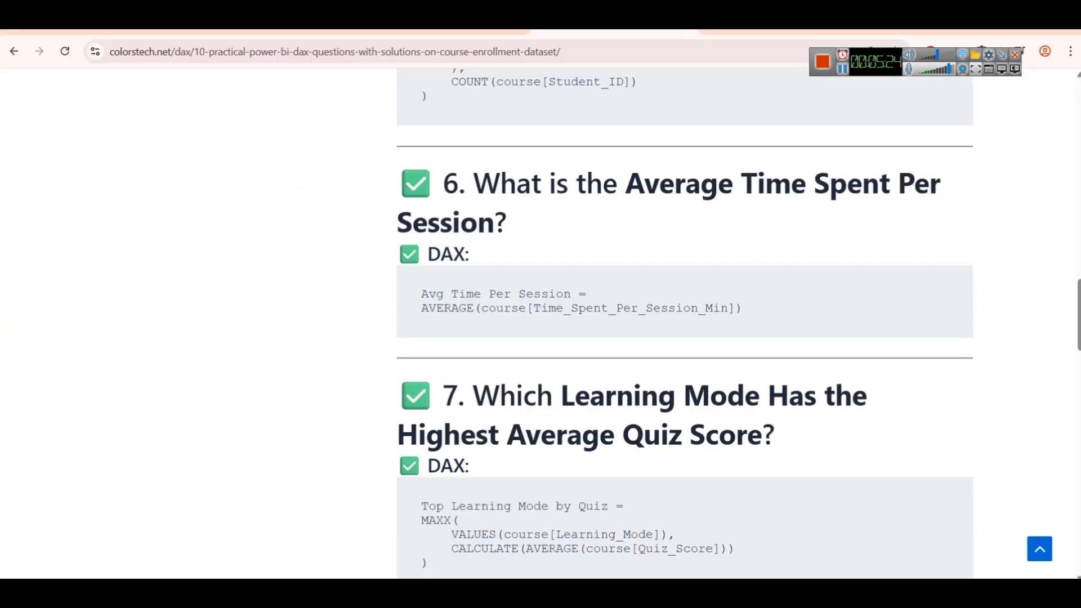
pyautogui.scroll(-4, 640, 403)
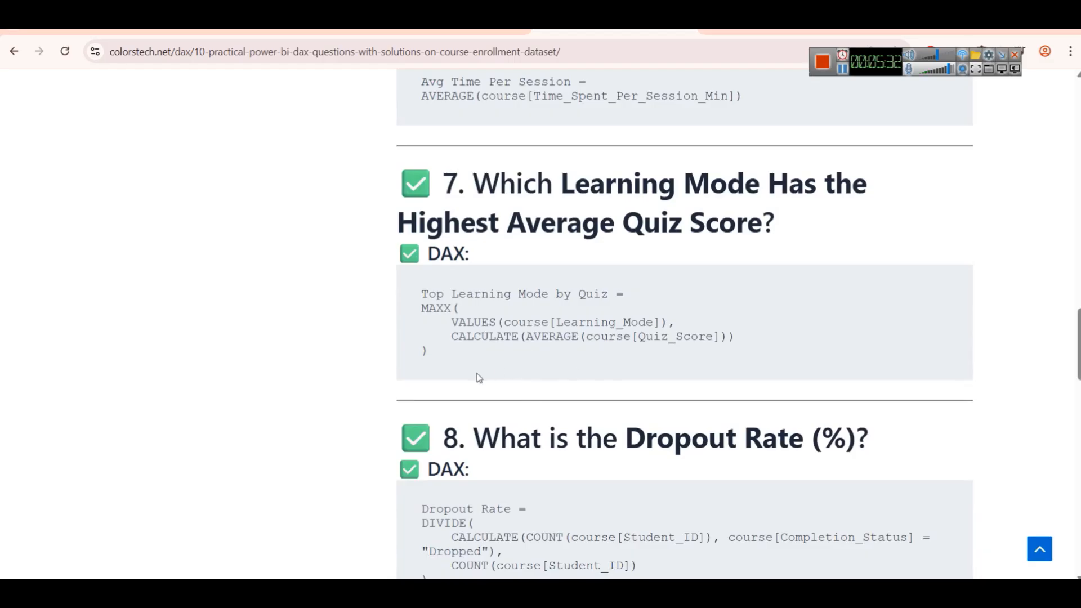
pyautogui.hotkey('alt', 'Tab')
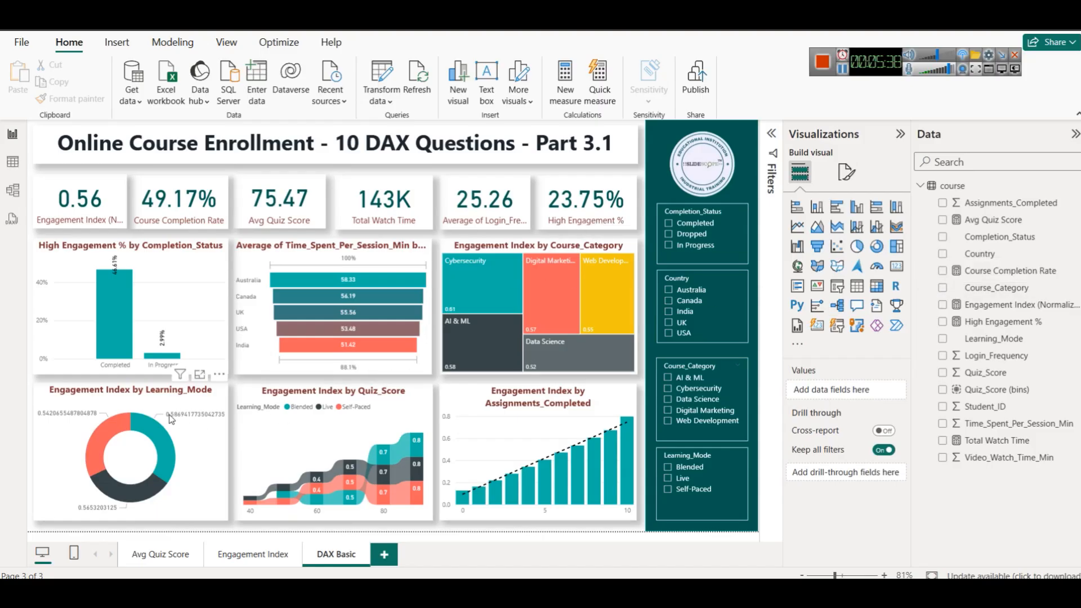
# Examine the slice values of the Engagement Index by Learning_Mode donut chart in focus mode, and return to the report
pyautogui.click(198, 388)
pyautogui.click(202, 376)
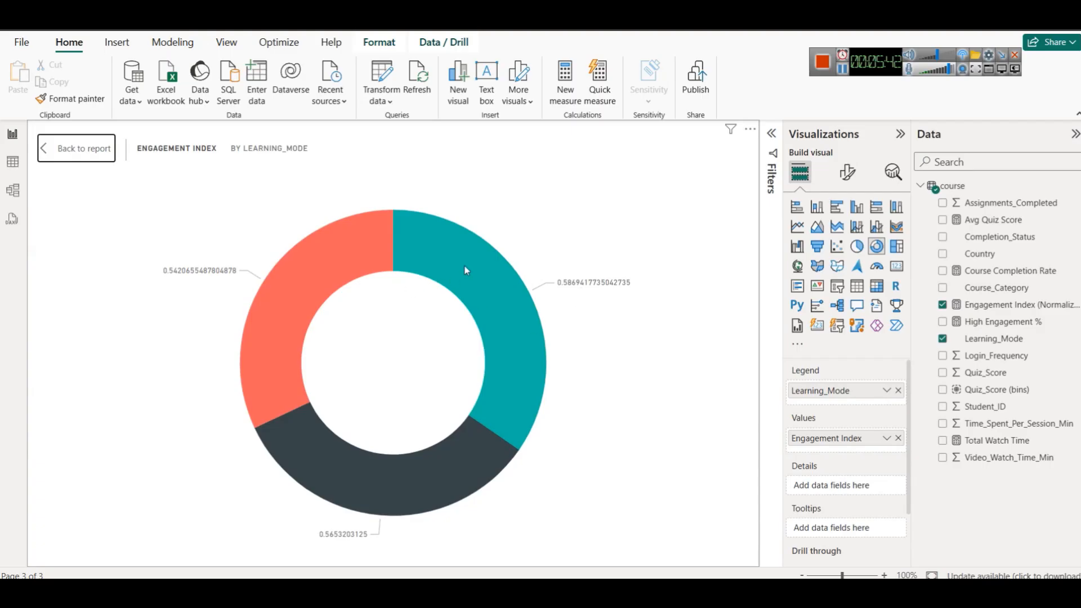
pyautogui.moveTo(465, 269)
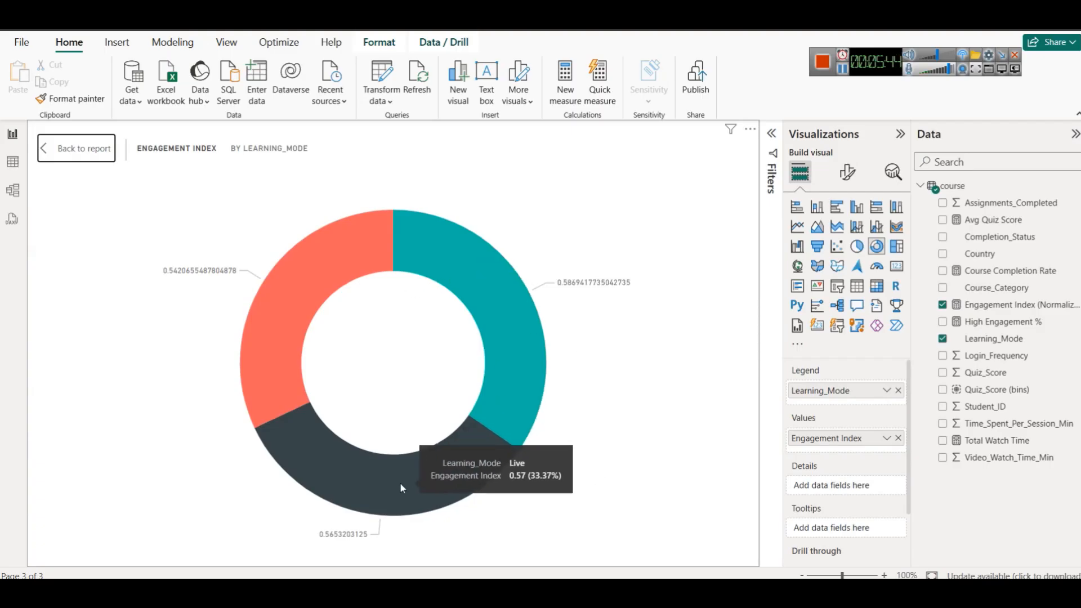
pyautogui.moveTo(265, 354)
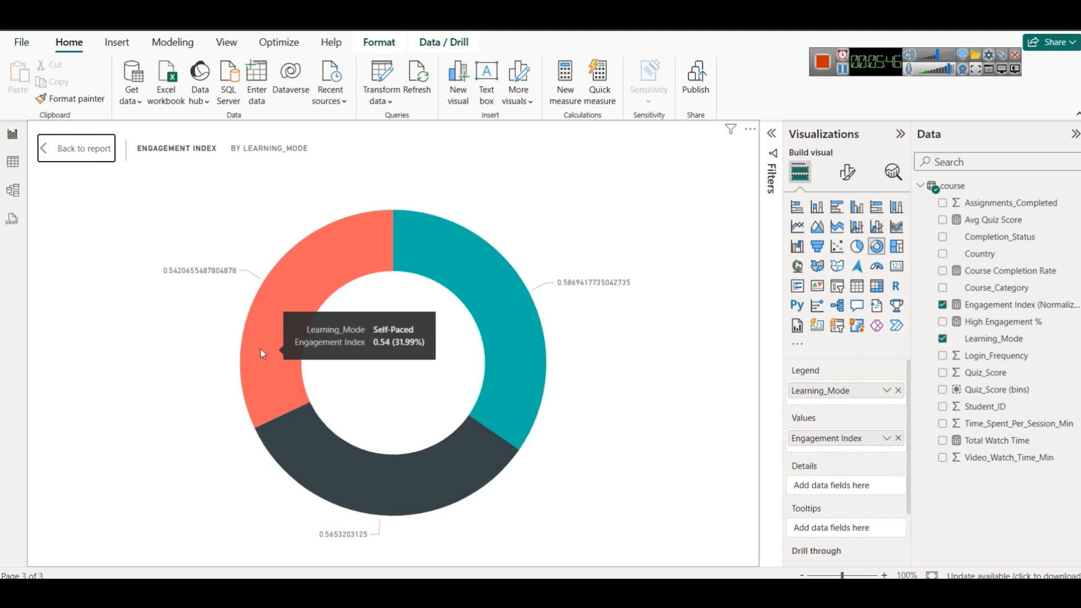
pyautogui.click(66, 146)
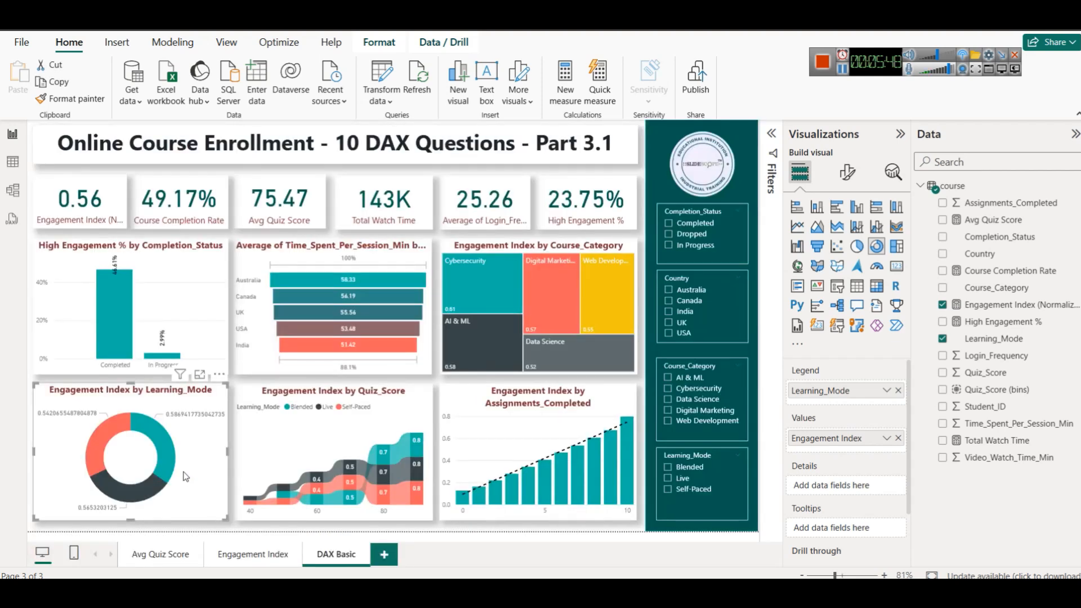
pyautogui.moveTo(184, 458)
pyautogui.moveTo(169, 489)
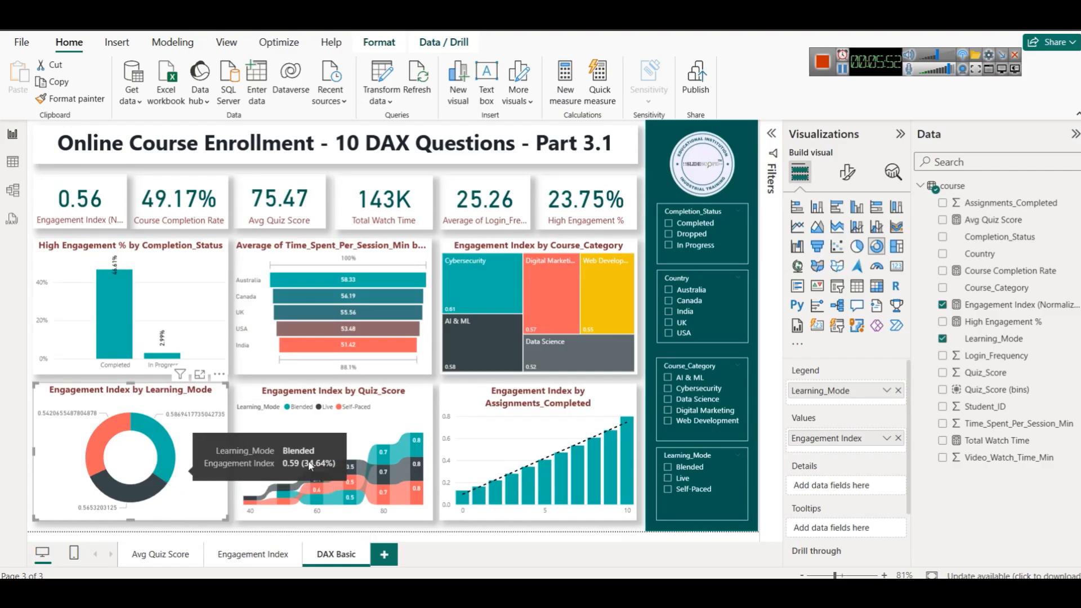
# Turn on the legend for the Engagement Index by Learning_Mode donut chart and show the chart in focus mode
pyautogui.click(849, 170)
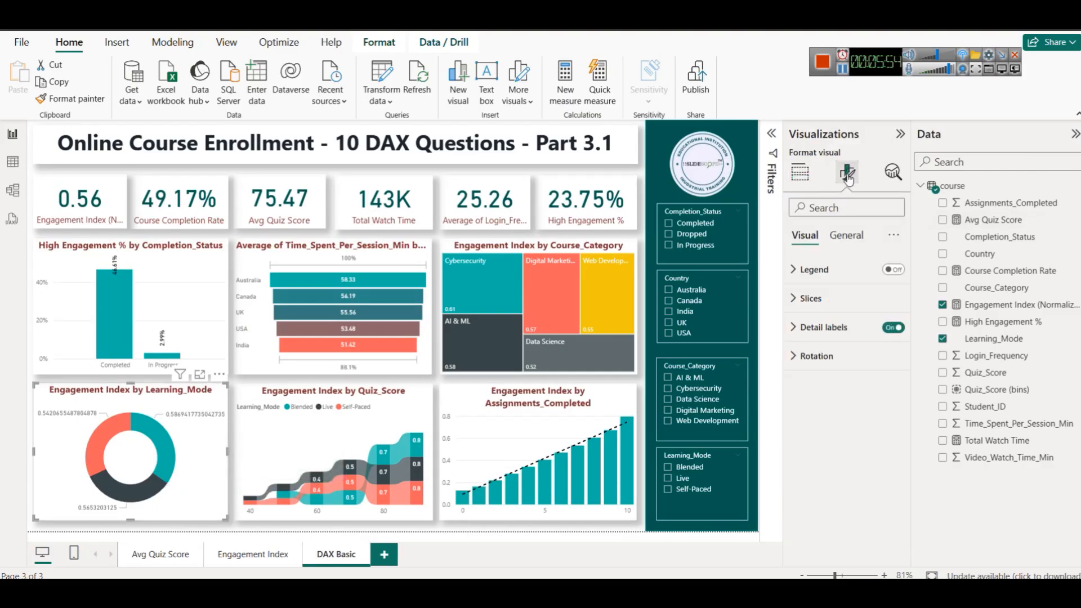
pyautogui.click(893, 271)
pyautogui.click(893, 271)
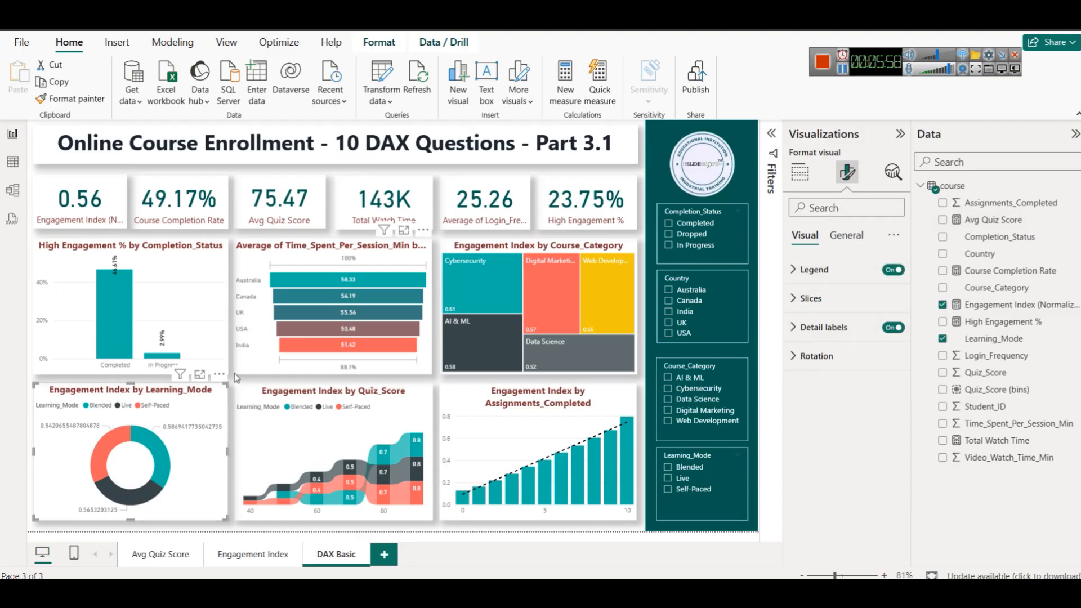
pyautogui.click(200, 376)
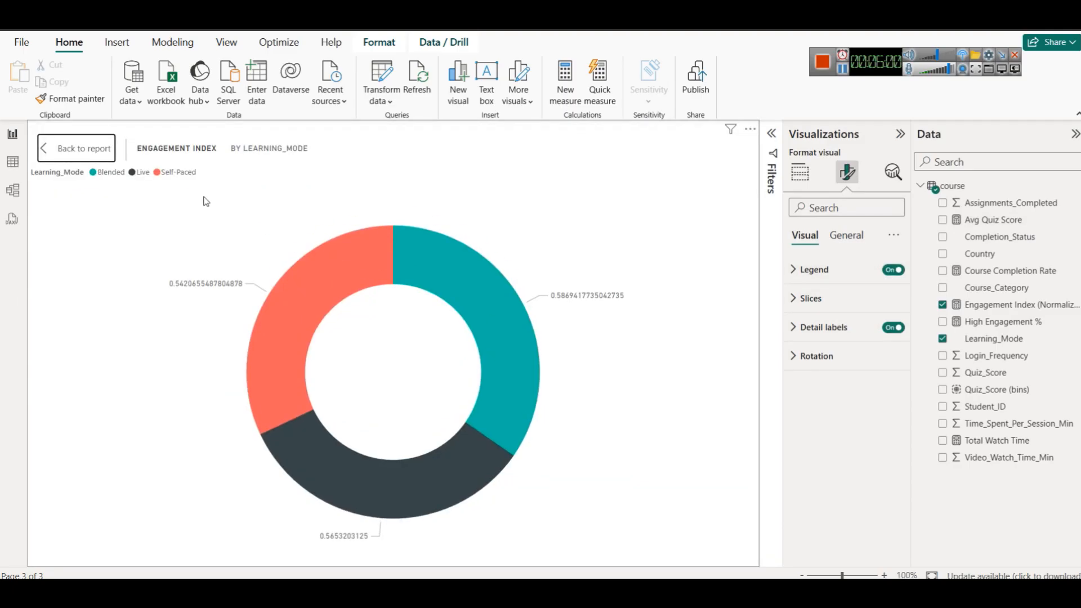
# Highlight the Blended slice of the Engagement Index by Learning_Mode donut chart, clear the highlight, and return to the report
pyautogui.click(102, 174)
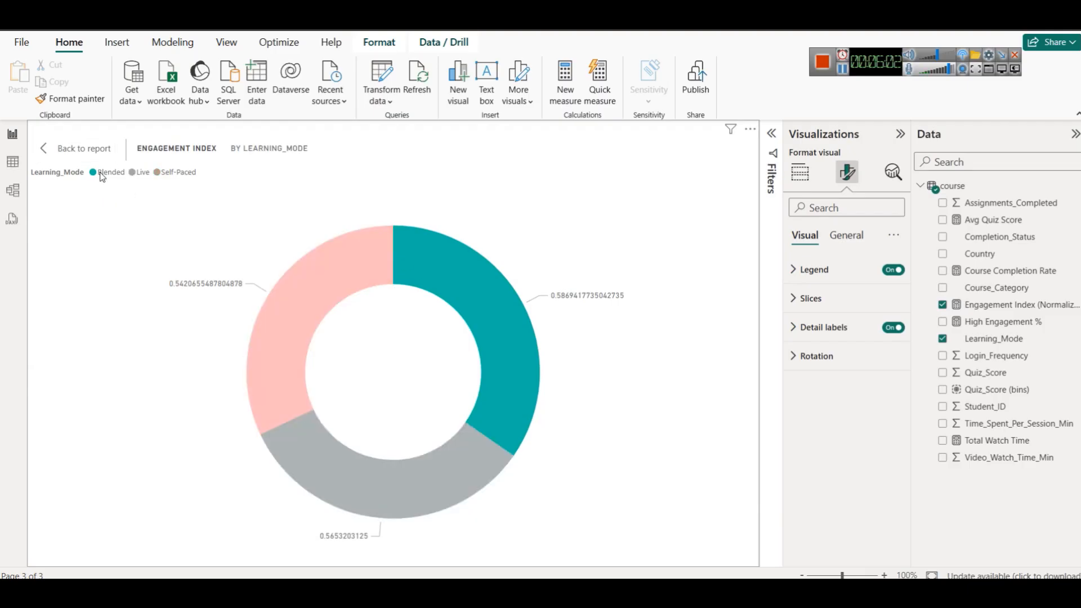
pyautogui.click(102, 174)
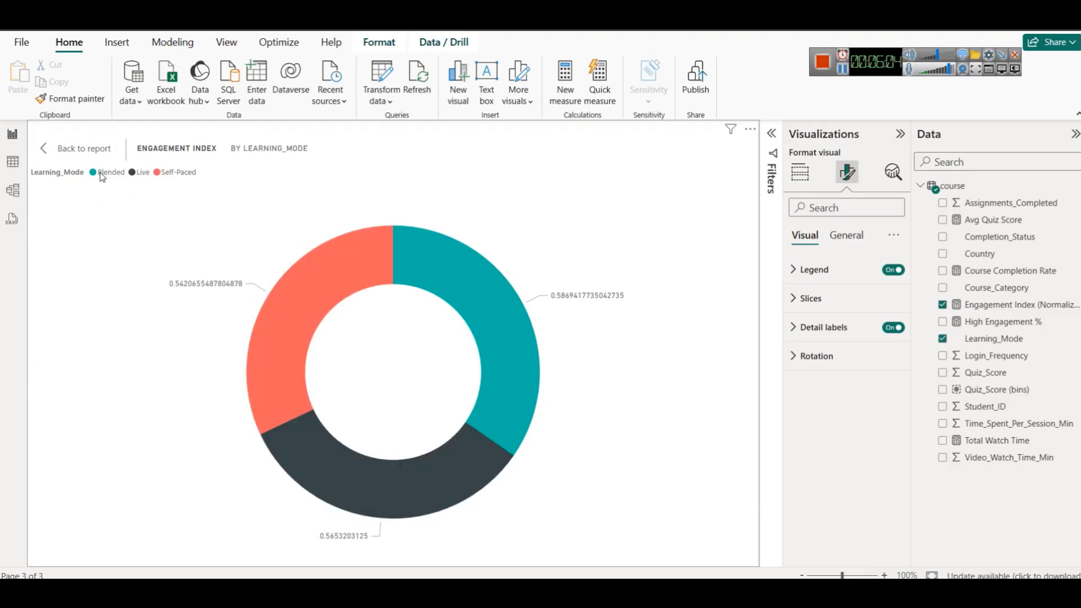
pyautogui.click(90, 150)
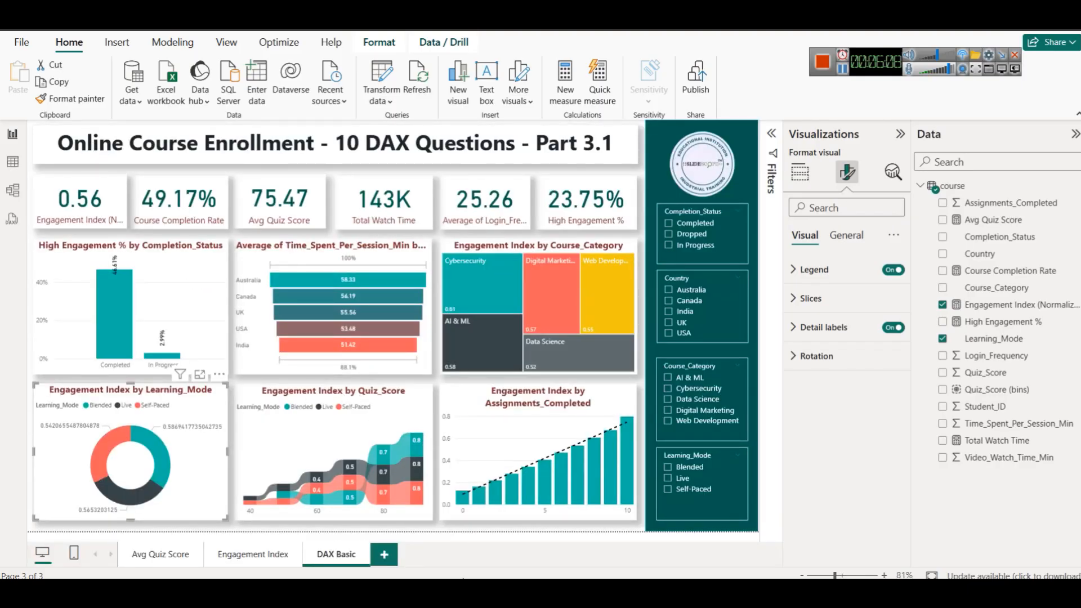
# Copy the question 7 DAX formula for Top Learning Mode by Quiz from the browser article and return to Power BI
pyautogui.hotkey('alt', 'Tab')
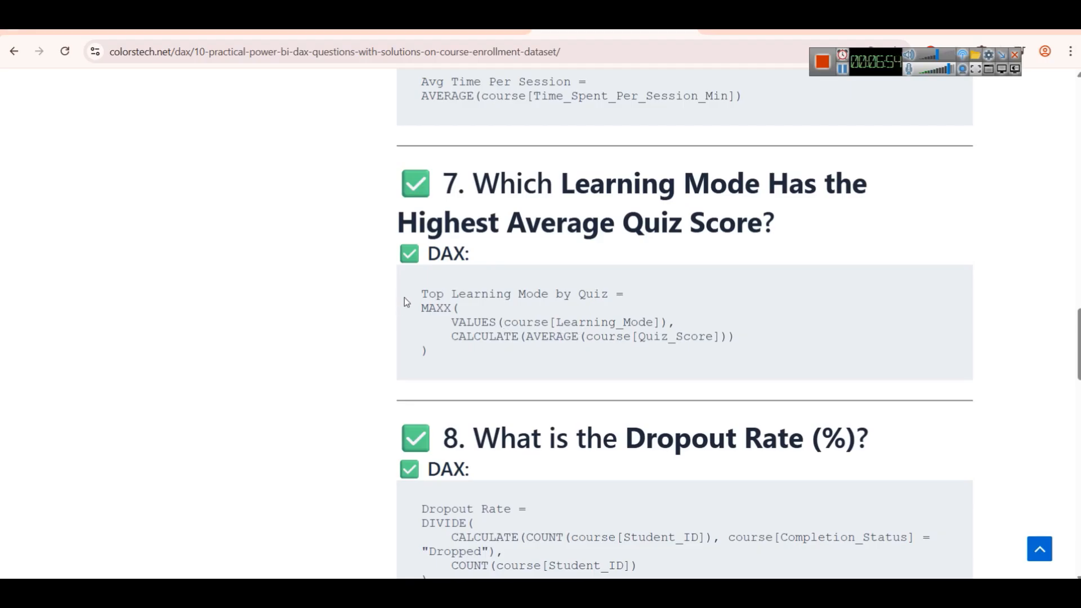
pyautogui.moveTo(421, 294); pyautogui.dragTo(566, 406)
pyautogui.hotkey('ctrl', 'c')
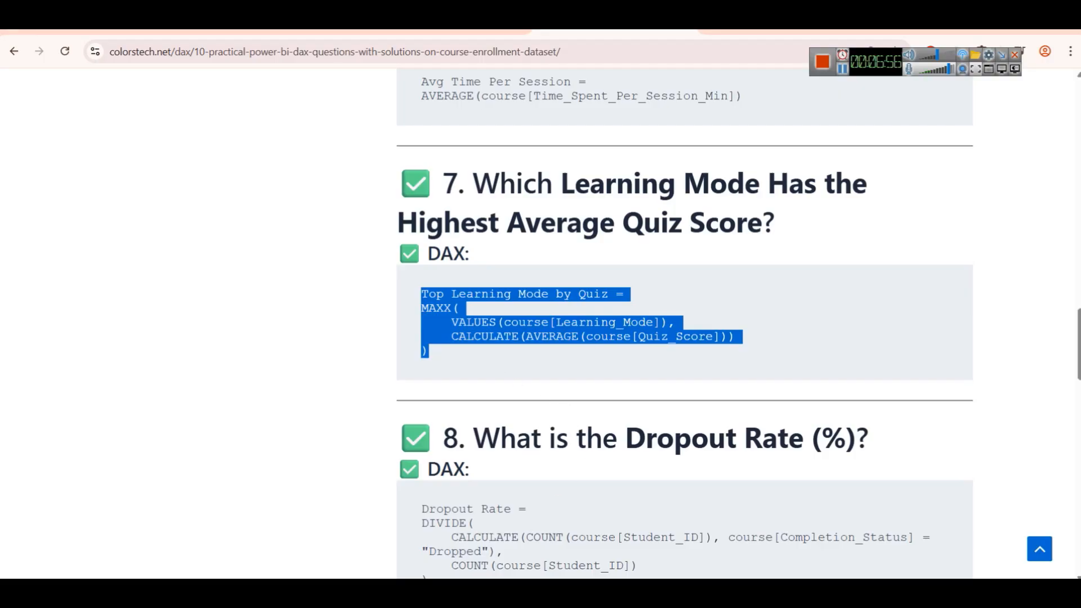
pyautogui.hotkey('alt', 'Tab')
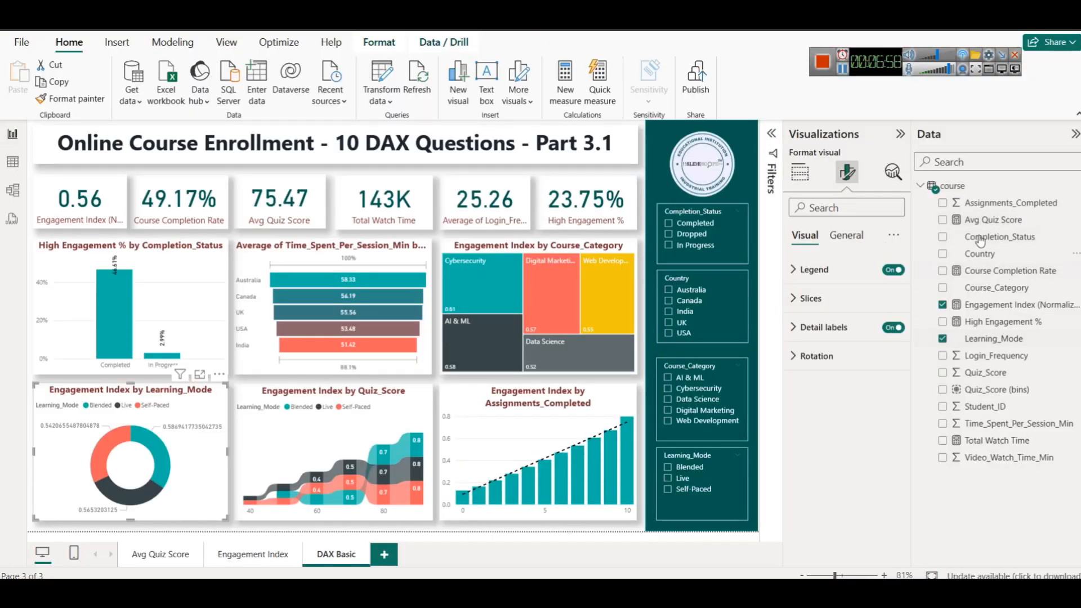
# Create a new measure in the course table from the copied MAXX formula, review its VALUES argument, and commit it
pyautogui.rightClick(966, 187)
pyautogui.click(925, 210)
pyautogui.hotkey('ctrl', 'v')
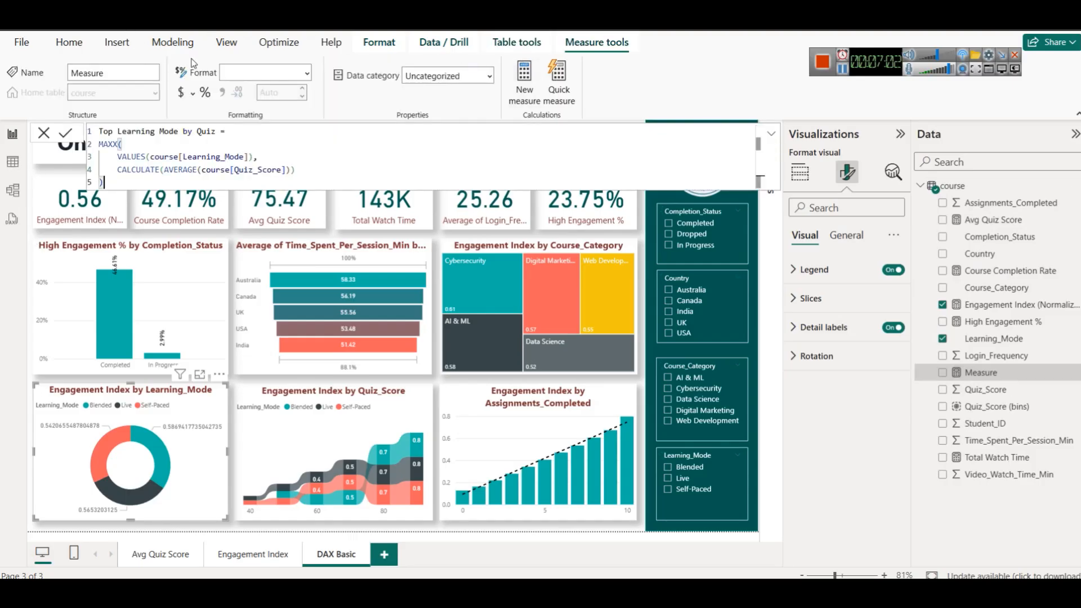
pyautogui.click(172, 142)
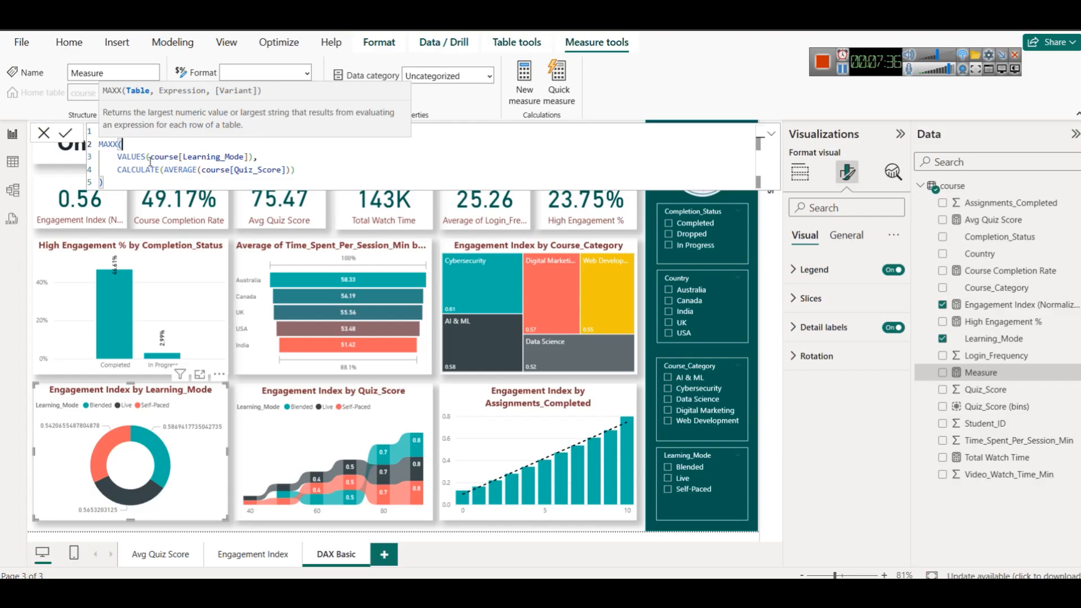
pyautogui.doubleClick(225, 157)
pyautogui.click(151, 157)
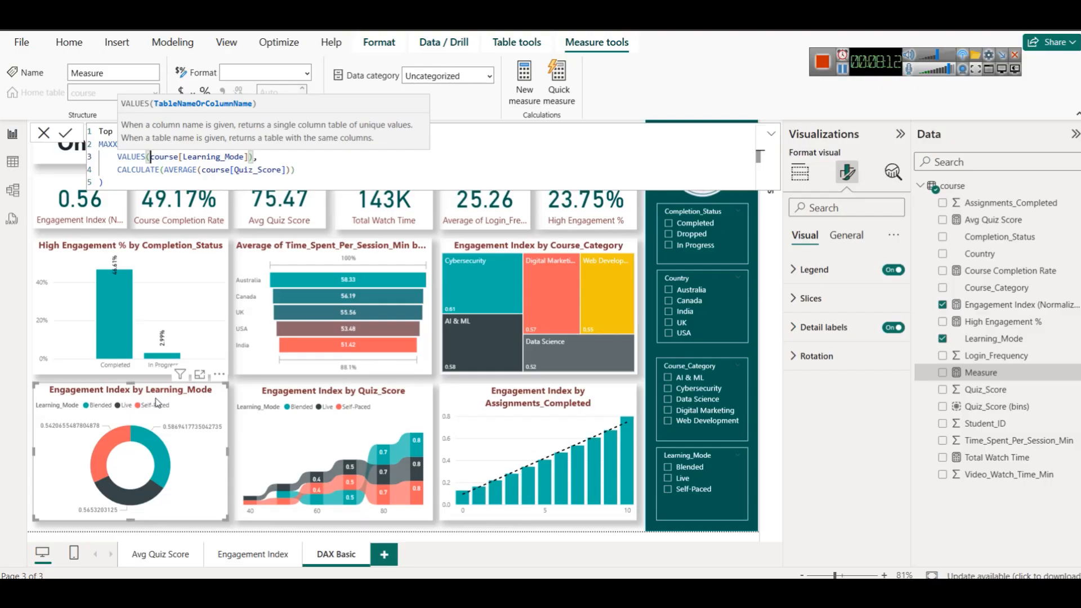
pyautogui.press('Return')
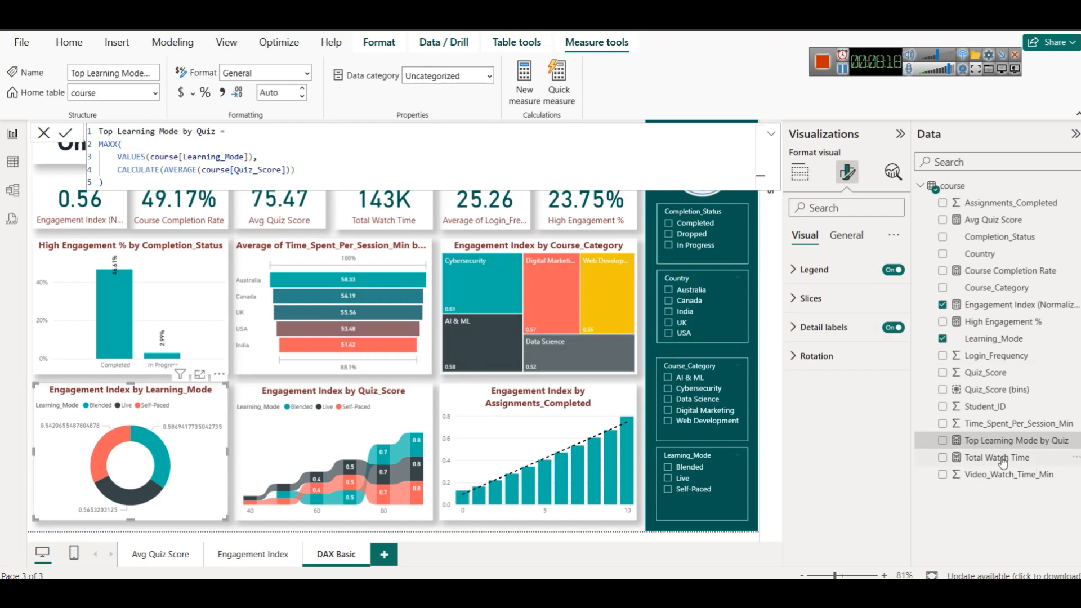
# Cut the Engagement Index by Course_Category treemap from the DAX Basic page
pyautogui.click(502, 237)
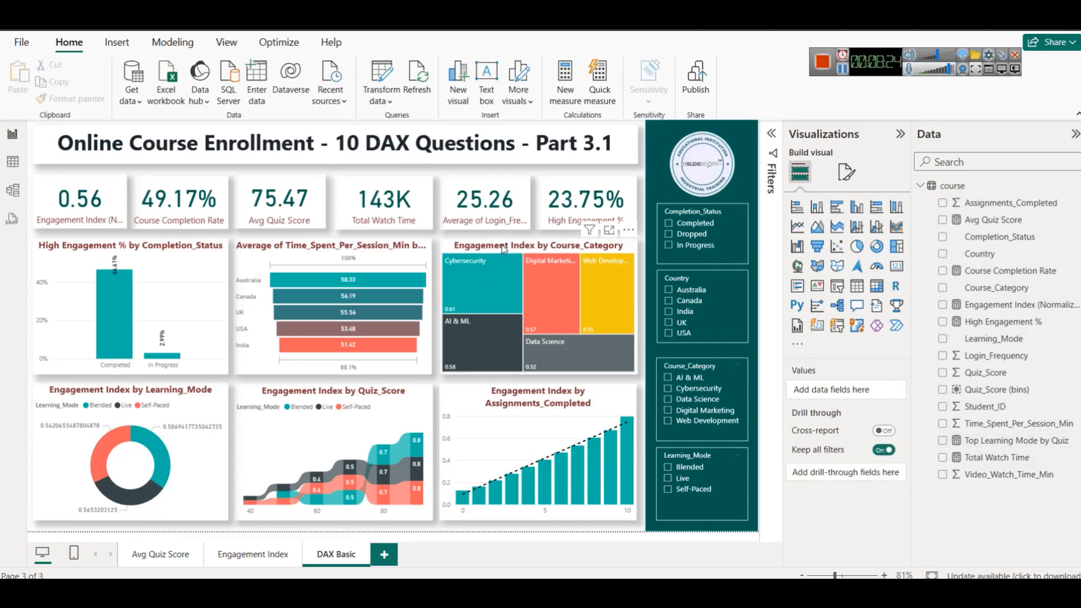
pyautogui.click(501, 244)
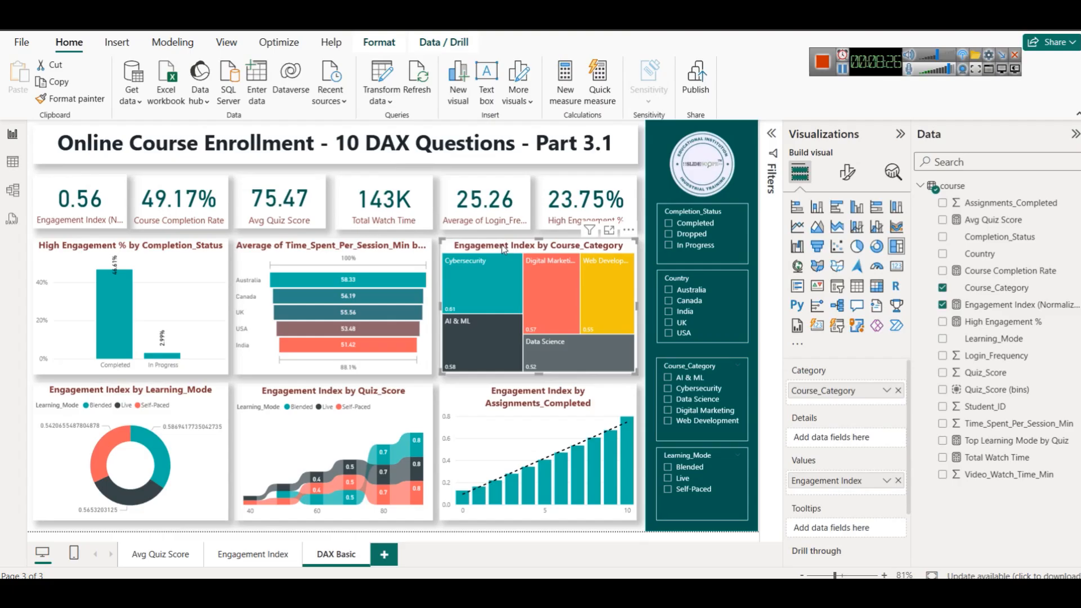
pyautogui.hotkey('ctrl', 'x')
# Duplicate the High Engagement % card and place the copy directly beneath the original
pyautogui.click(625, 224)
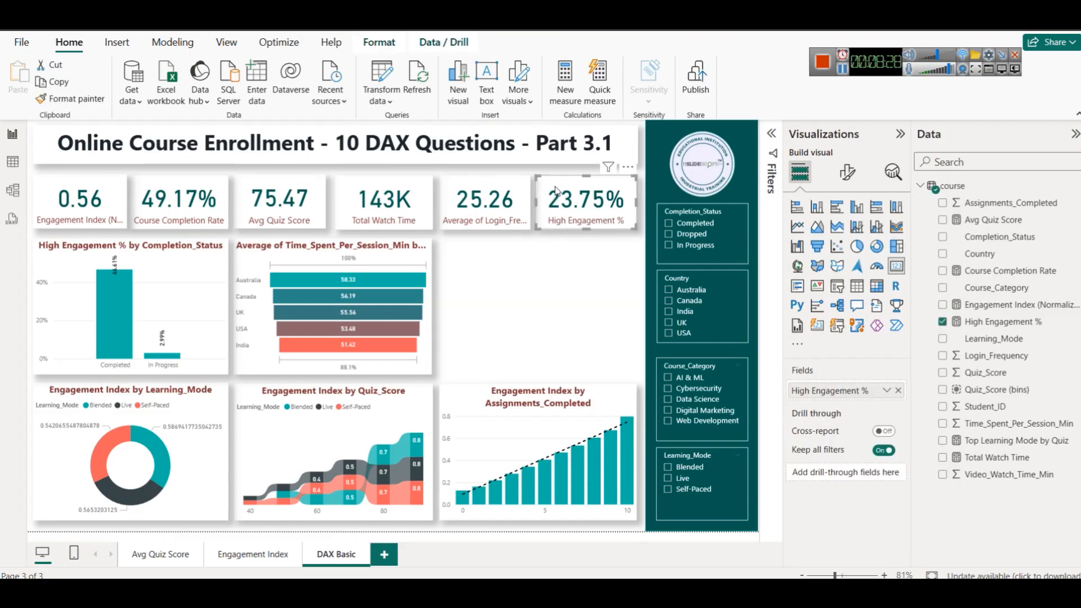
pyautogui.moveTo(625, 223); pyautogui.dragTo(619, 286)
pyautogui.click(596, 337)
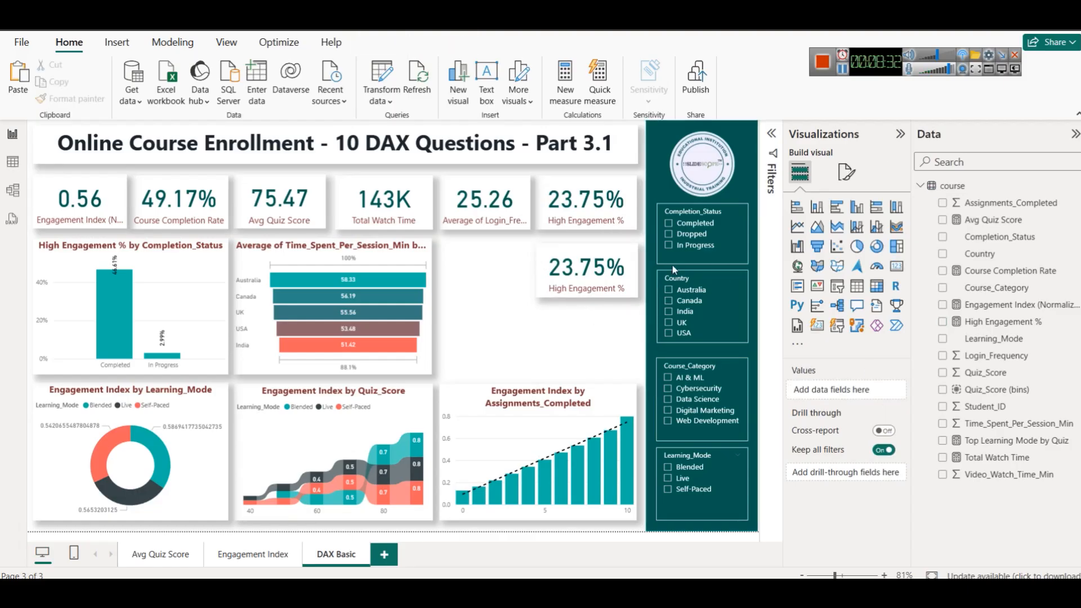
# Replace the High Engagement % field in the duplicated card with the Top Learning Mode by Quiz measure
pyautogui.click(598, 263)
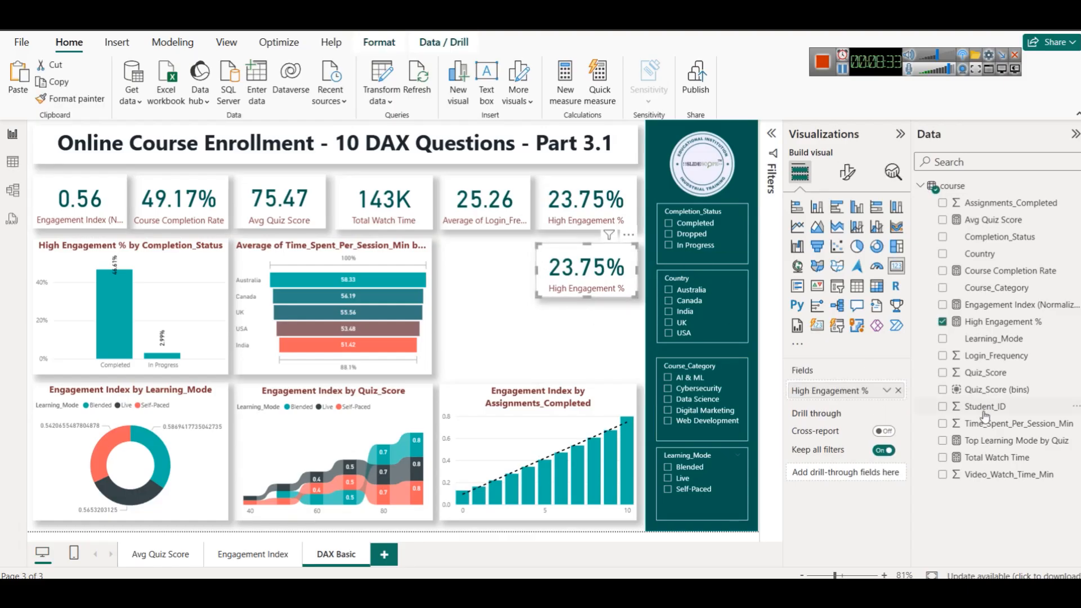
pyautogui.click(900, 391)
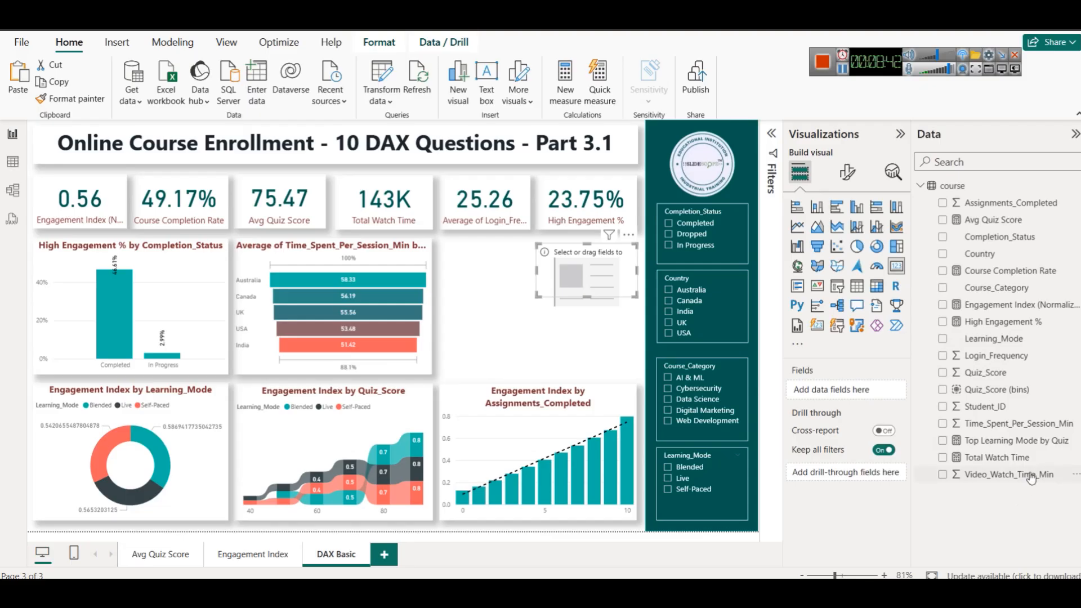
pyautogui.moveTo(1023, 450); pyautogui.dragTo(593, 276)
pyautogui.moveTo(1023, 440); pyautogui.dragTo(833, 391)
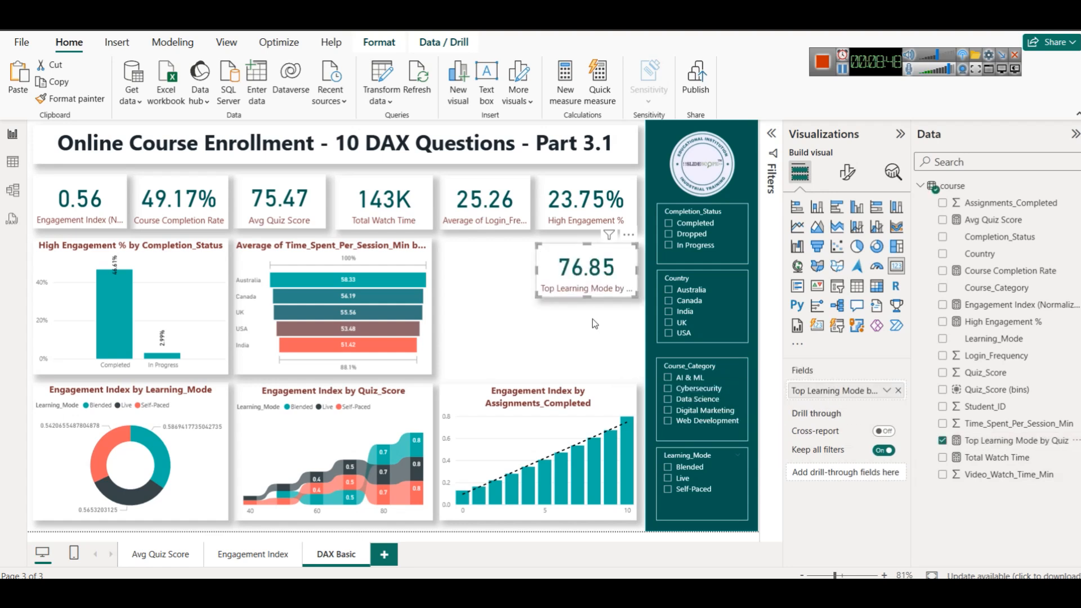
# Rename the Top Learning Mode by Quiz measure to "Top Avg Quiz Score by Mode" in its formula and commit the change
pyautogui.click(972, 442)
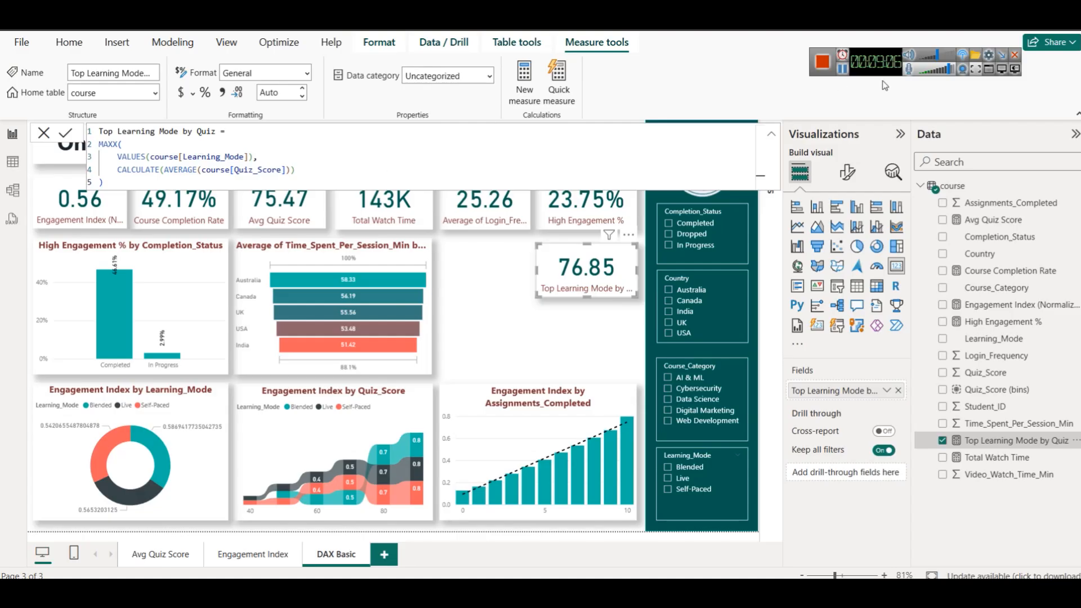
pyautogui.hotkey('ctrl', 'a')
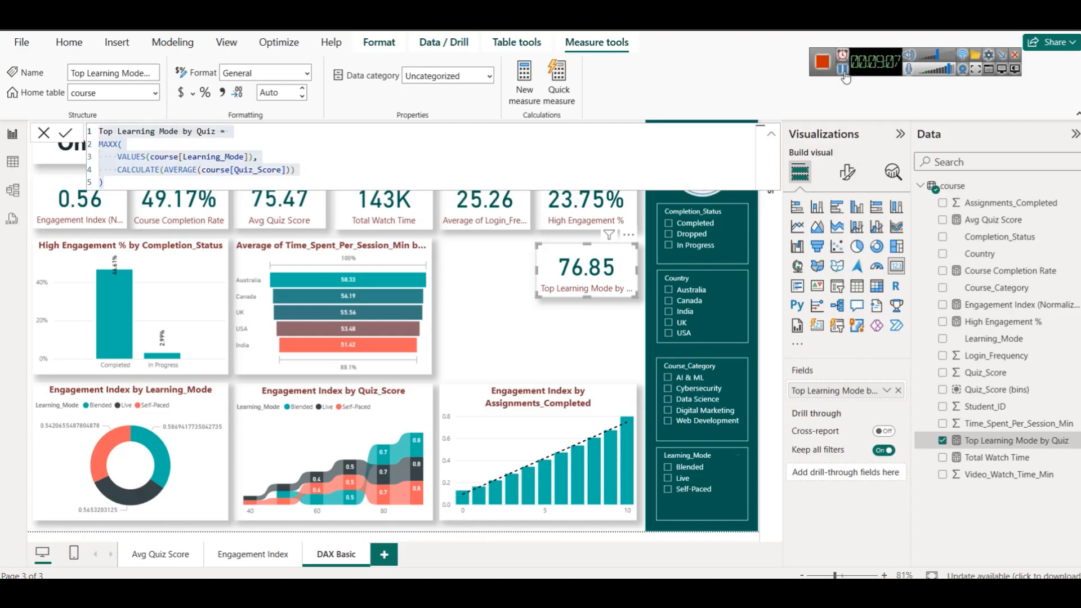
pyautogui.click(363, 152)
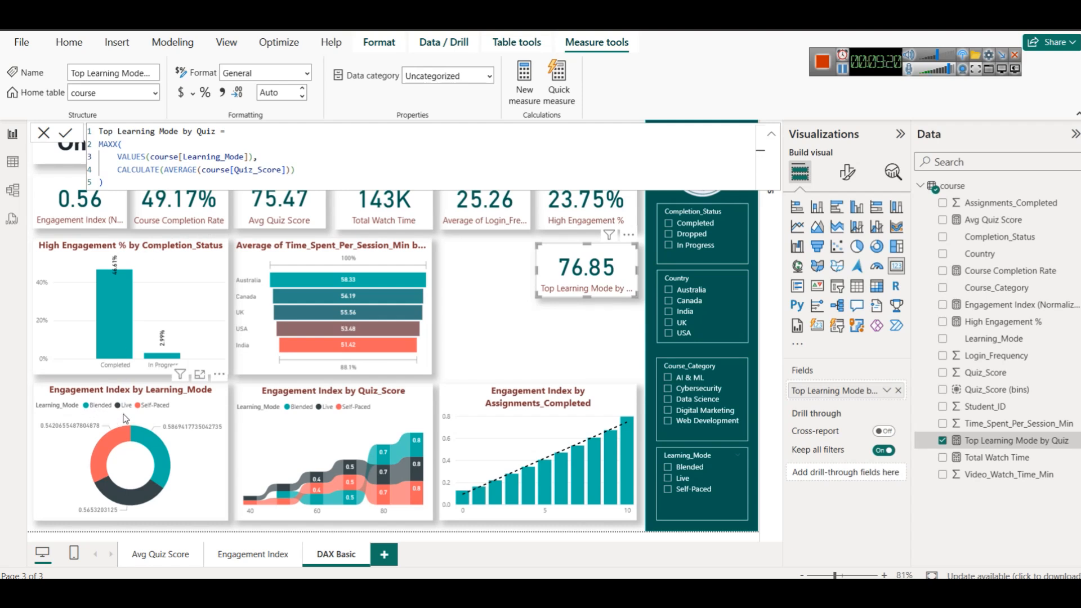
pyautogui.moveTo(355, 285)
pyautogui.doubleClick(134, 131)
pyautogui.write('Avg')
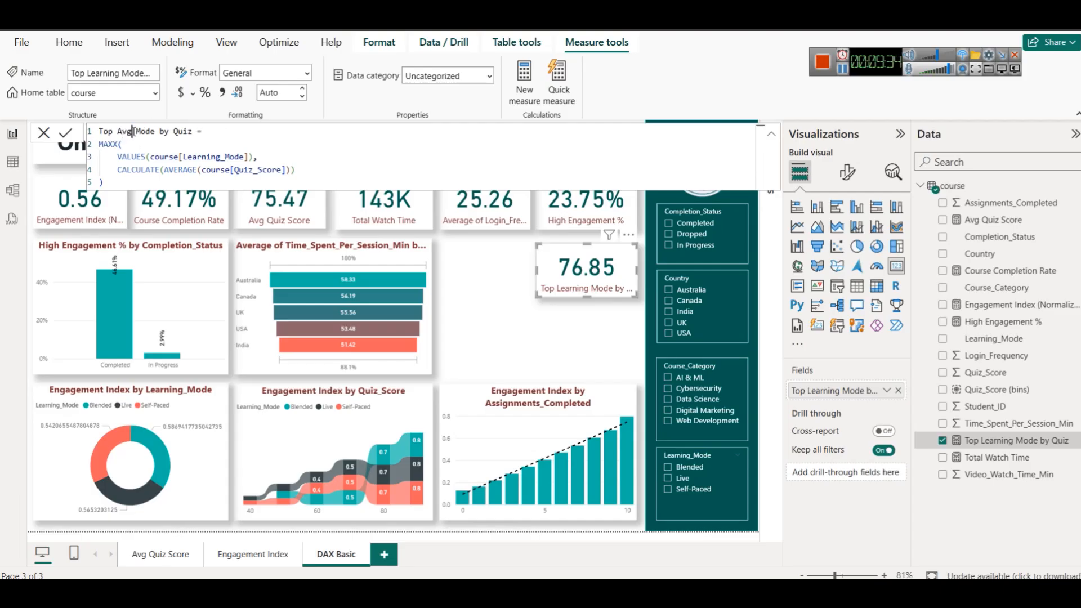
pyautogui.write(' Quiz Score')
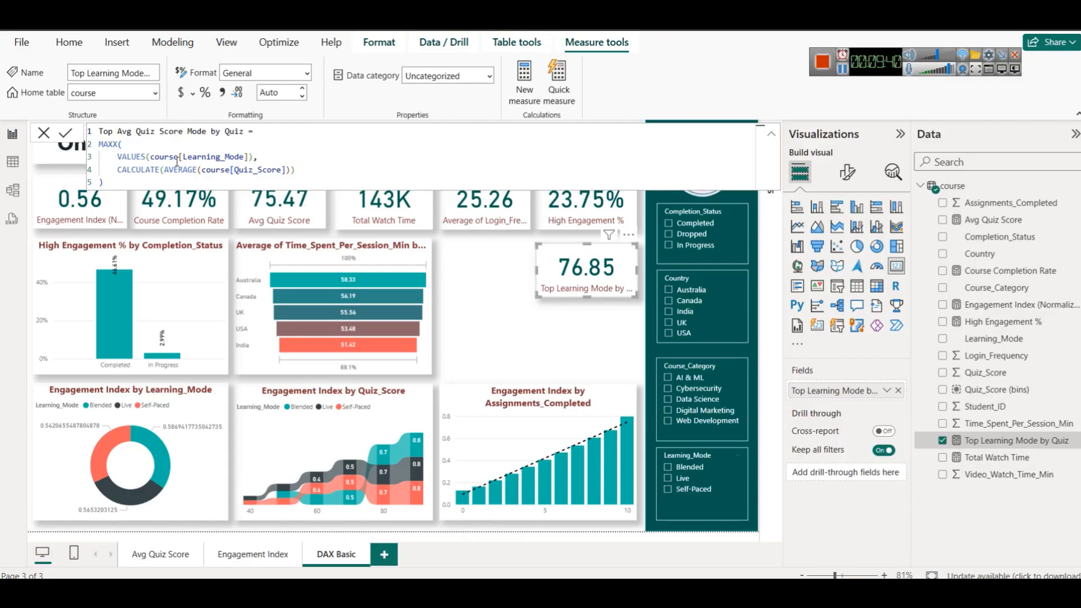
pyautogui.doubleClick(197, 131)
pyautogui.press('BackSpace')
pyautogui.press('Right')
pyautogui.press('Left')
pyautogui.press('Left')
pyautogui.hotkey('shift', 'Right')
pyautogui.hotkey('shift', 'Right')
pyautogui.hotkey('shift', 'Right')
pyautogui.hotkey('shift', 'Right')
pyautogui.hotkey('shift', 'Right')
pyautogui.hotkey('shift', 'Right')
pyautogui.hotkey('shift', 'Right')
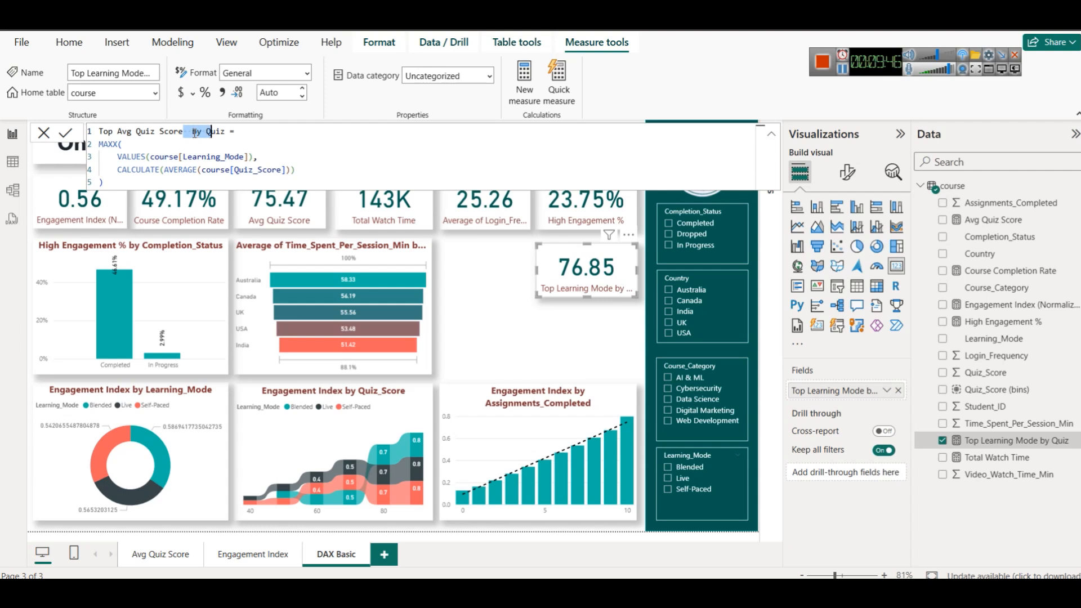
pyautogui.hotkey('shift', 'Right')
pyautogui.hotkey('shift', 'Right')
pyautogui.write('by Mode')
pyautogui.click(66, 133)
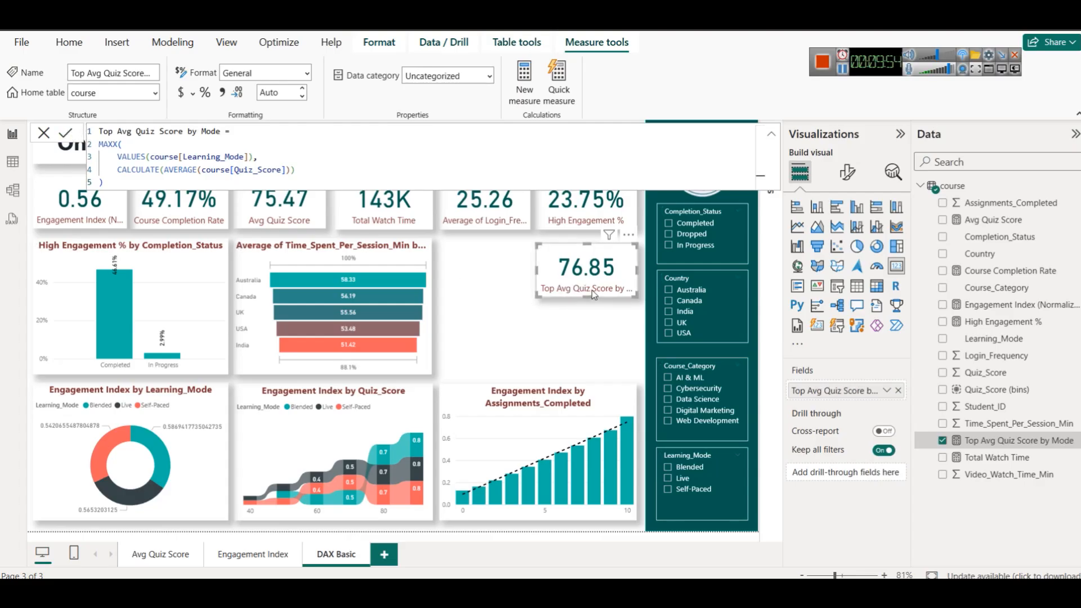
pyautogui.click(567, 340)
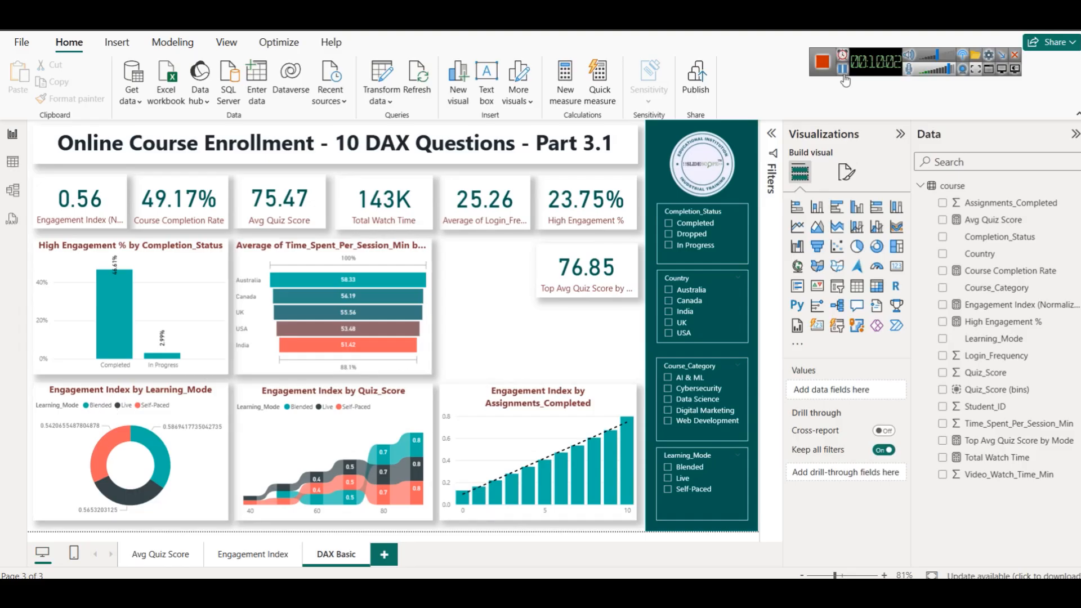
# Start a new measure in the course table and paste the Top Learning Mode by Quiz formula that uses ADDCOLUMNS, TOPN and CONCATENATEX
pyautogui.rightClick(954, 187)
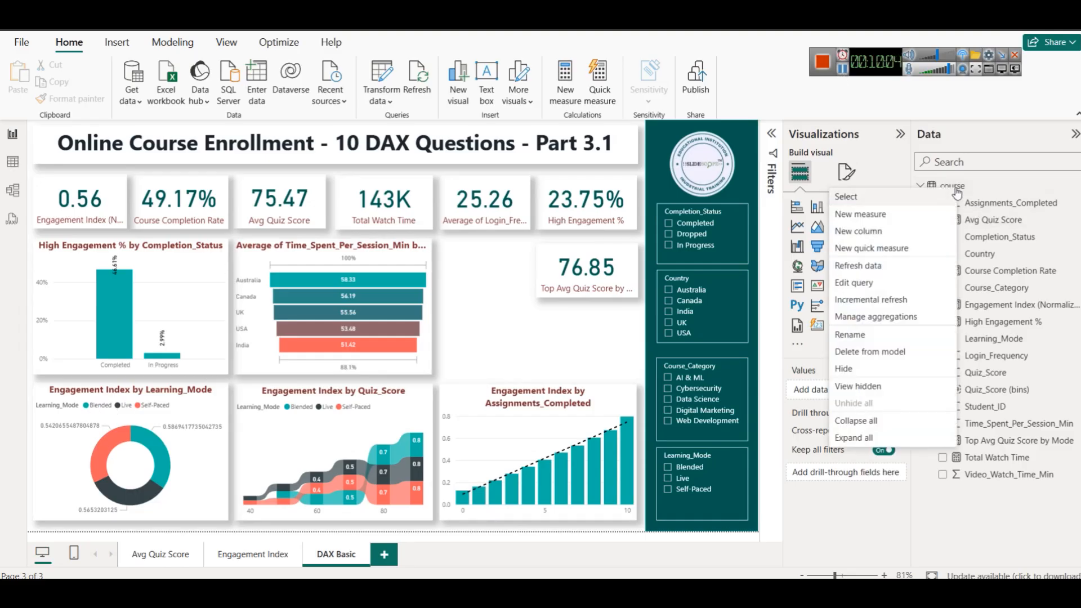
pyautogui.click(901, 219)
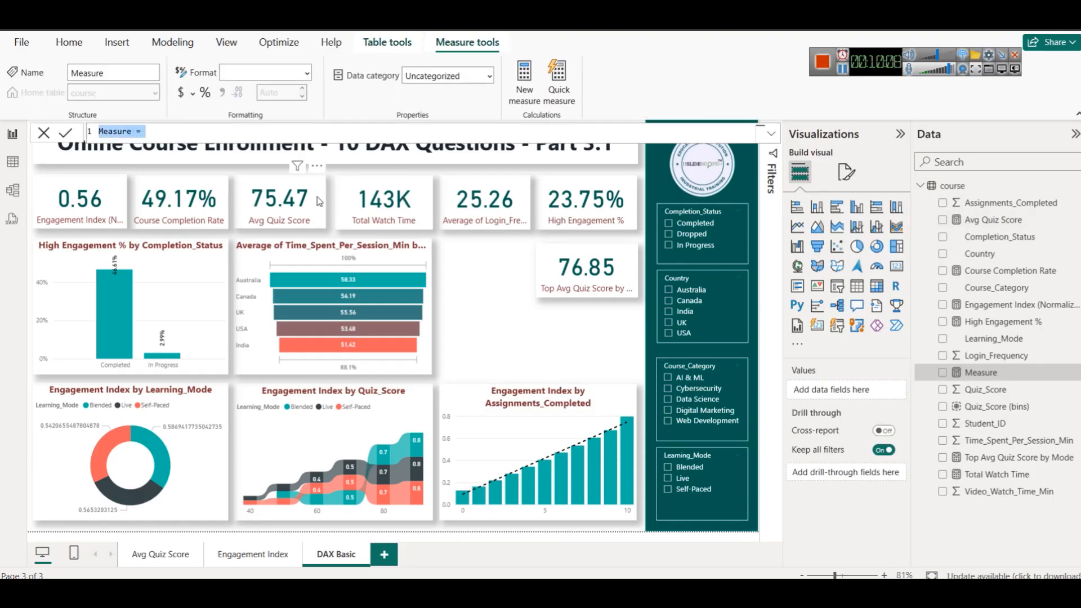
pyautogui.hotkey('ctrl', 'v')
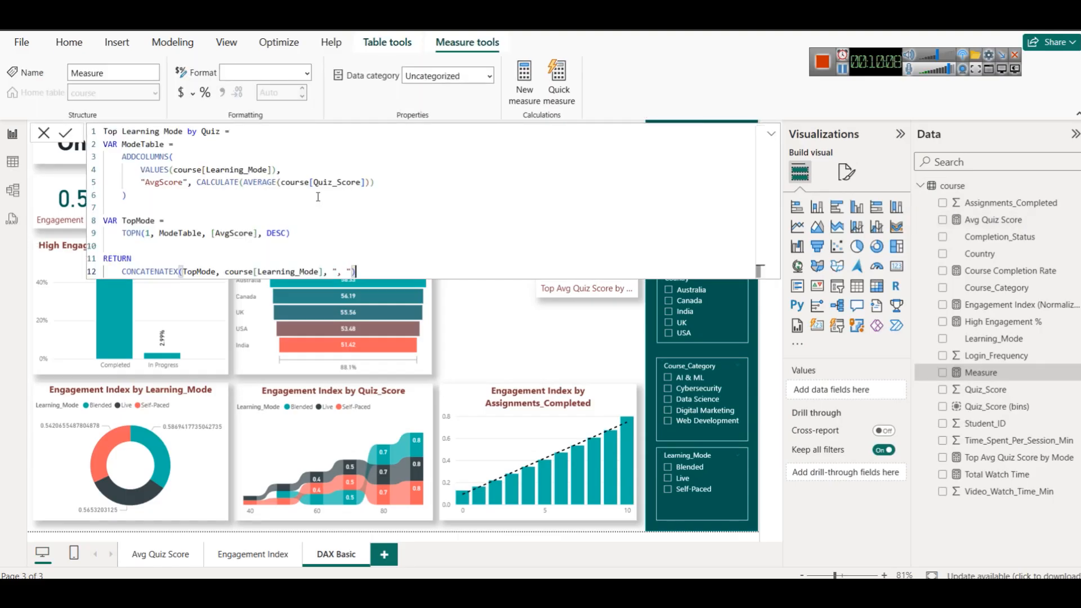
# Examine the ModeTable variable in the measure formula, including its ADDCOLUMNS, VALUES and CALCULATE parts and the AvgScore column
pyautogui.doubleClick(143, 145)
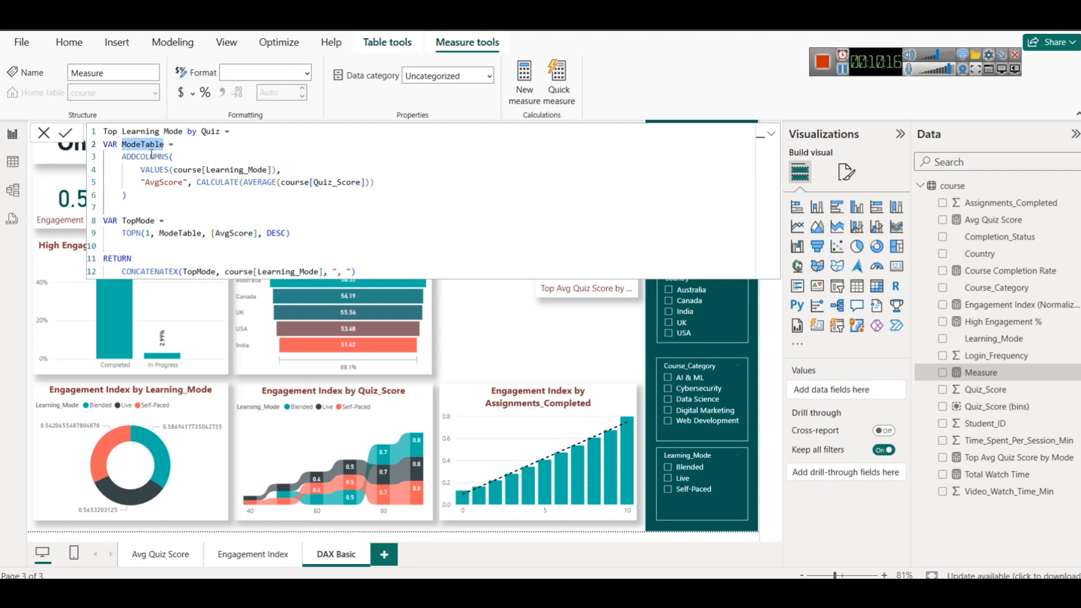
pyautogui.click(190, 150)
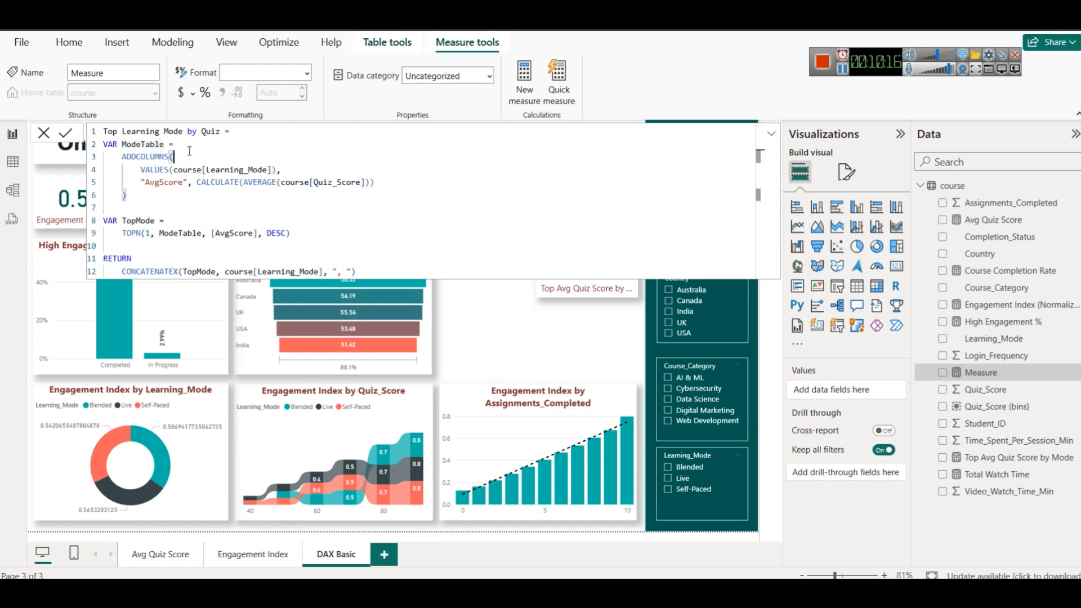
pyautogui.doubleClick(143, 145)
pyautogui.click(177, 158)
pyautogui.moveTo(165, 164)
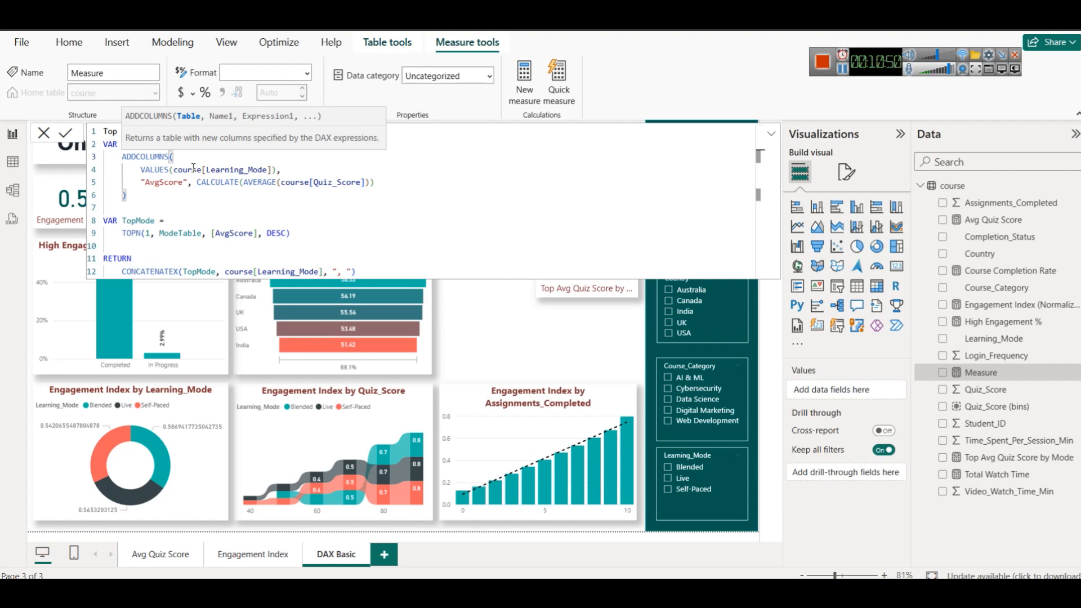
pyautogui.click(356, 182)
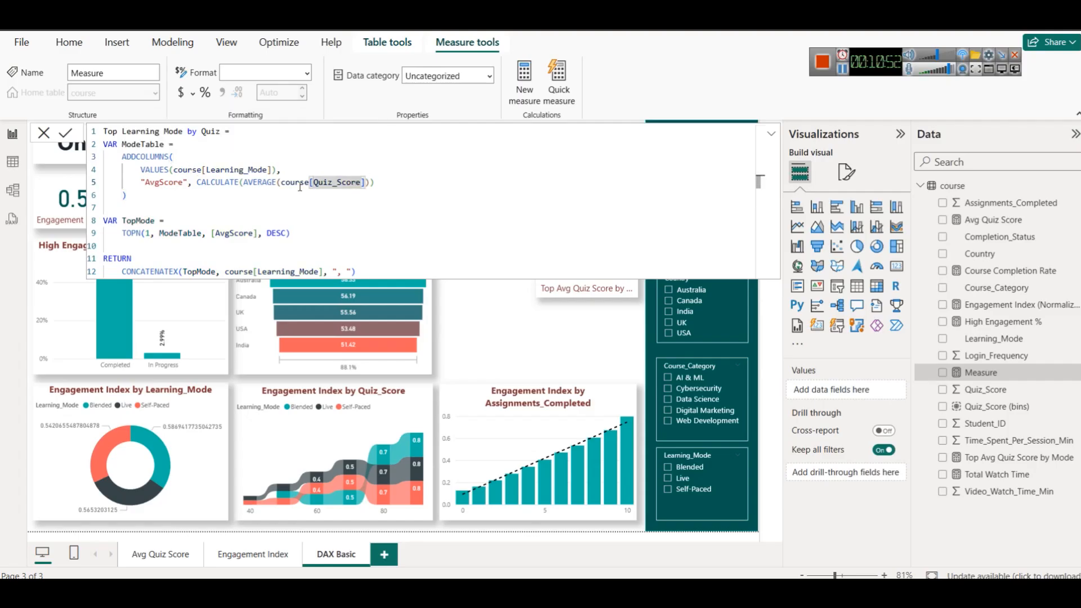
pyautogui.click(231, 200)
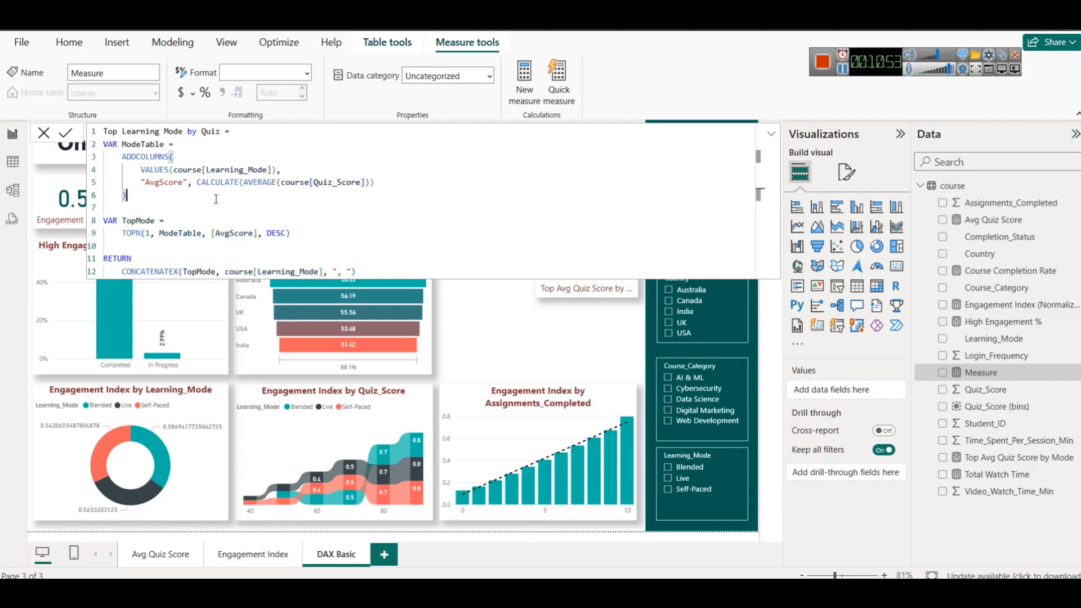
pyautogui.doubleClick(171, 183)
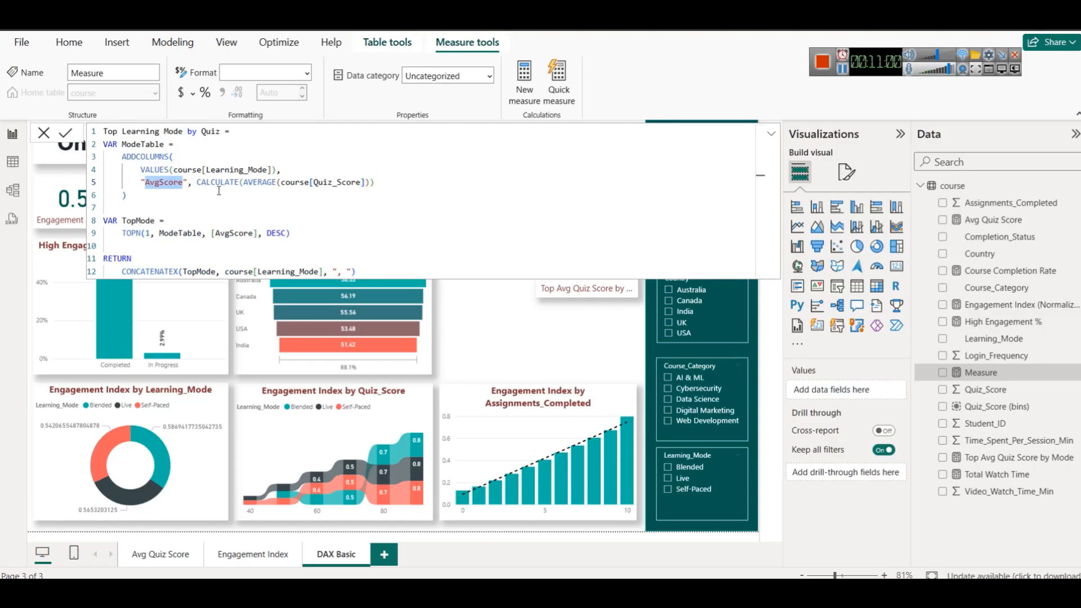
pyautogui.doubleClick(219, 170)
pyautogui.doubleClick(218, 182)
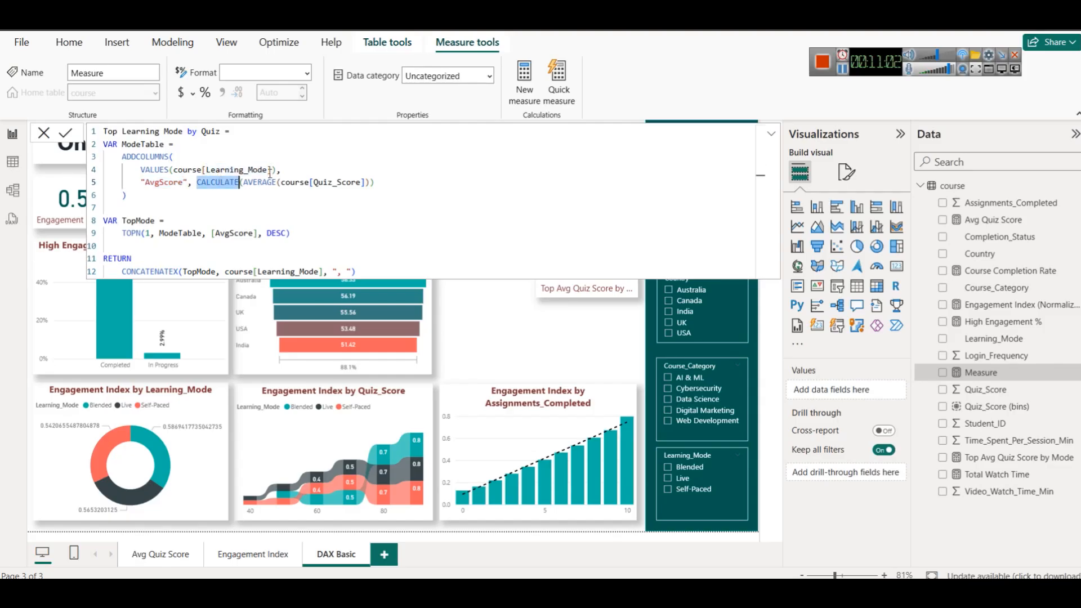
# Copy the ADDCOLUMNS expression from the ModeTable variable and commit the Top Learning Mode by Quiz measure
pyautogui.moveTo(165, 194); pyautogui.dragTo(120, 157)
pyautogui.hotkey('ctrl', 'c')
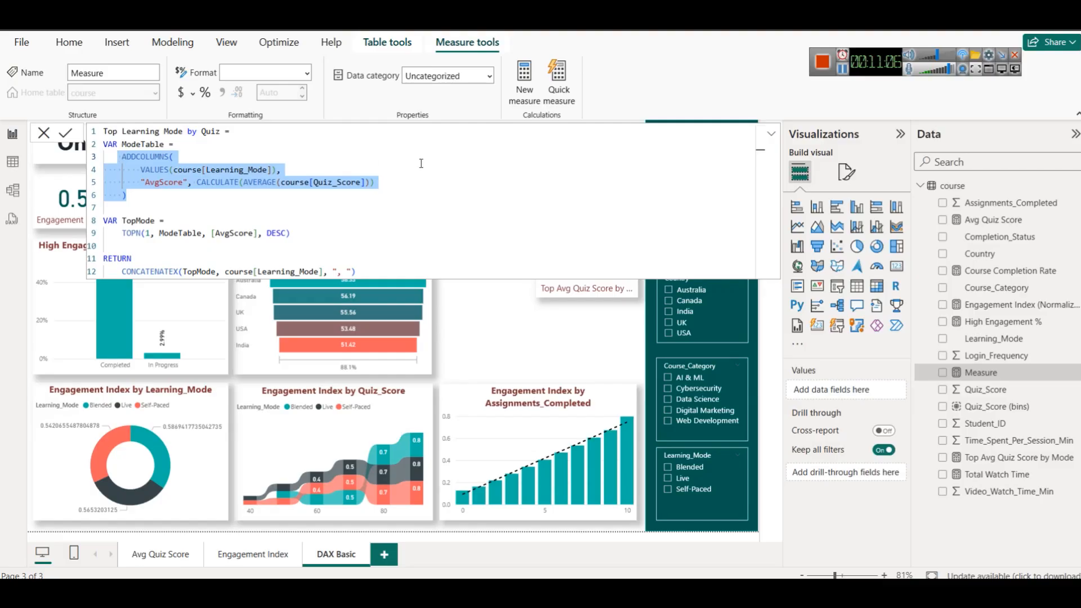
pyautogui.click(403, 181)
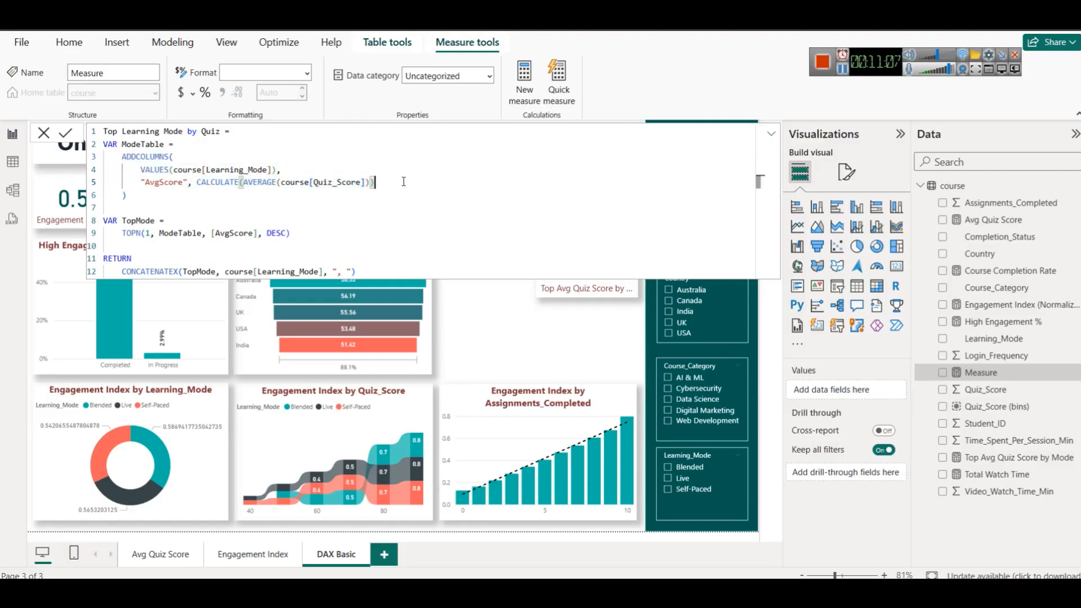
pyautogui.click(940, 191)
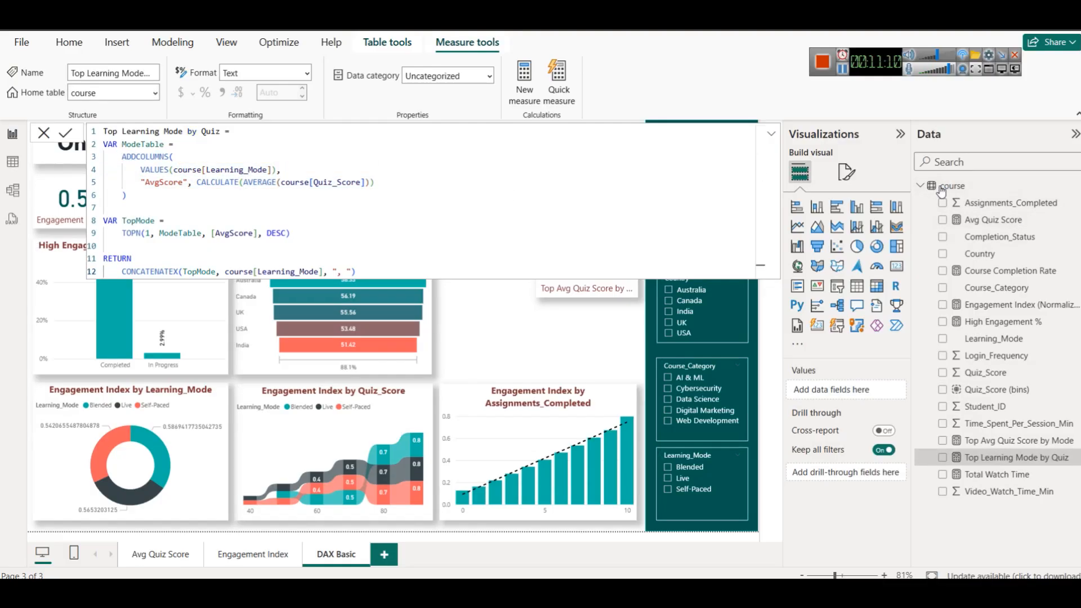
pyautogui.rightClick(941, 189)
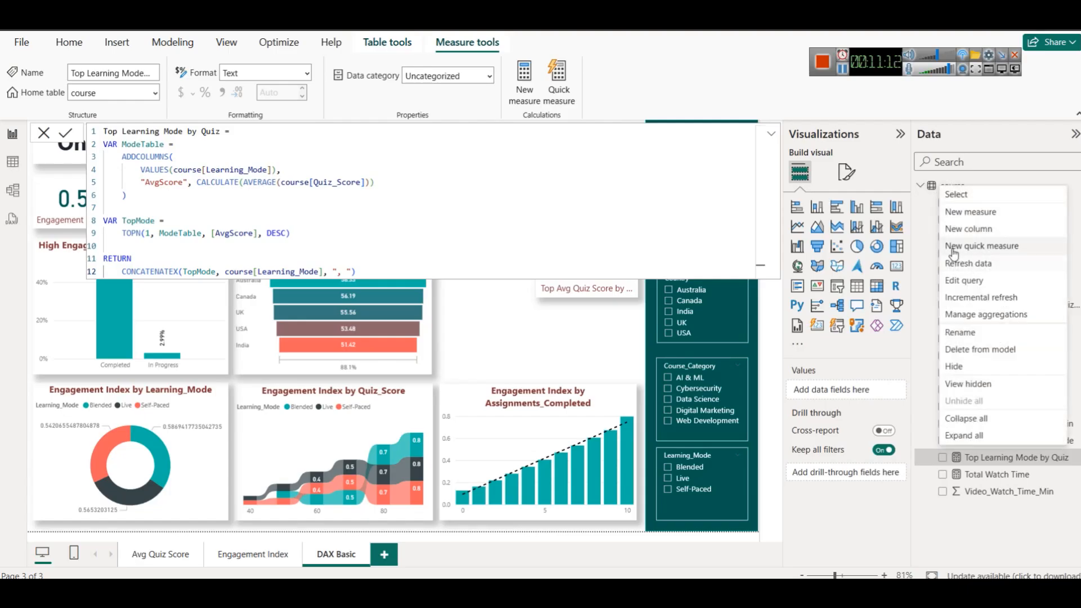
# Create a new calculated table and paste the copied ADDCOLUMNS expression as its formula
pyautogui.click(188, 43)
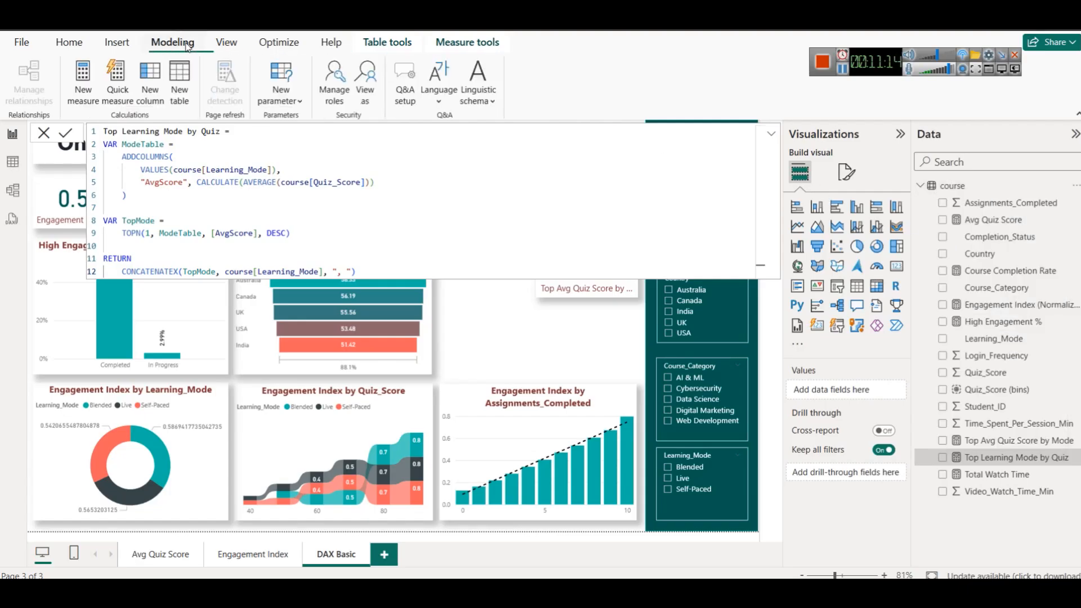
pyautogui.click(189, 88)
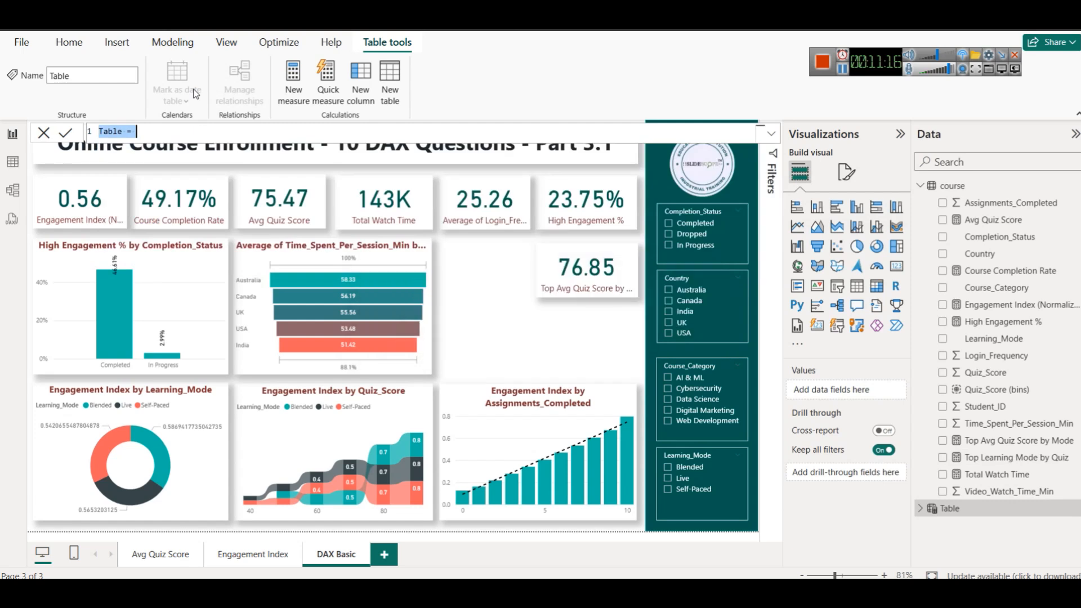
pyautogui.hotkey('ctrl', 'v')
pyautogui.click(105, 132)
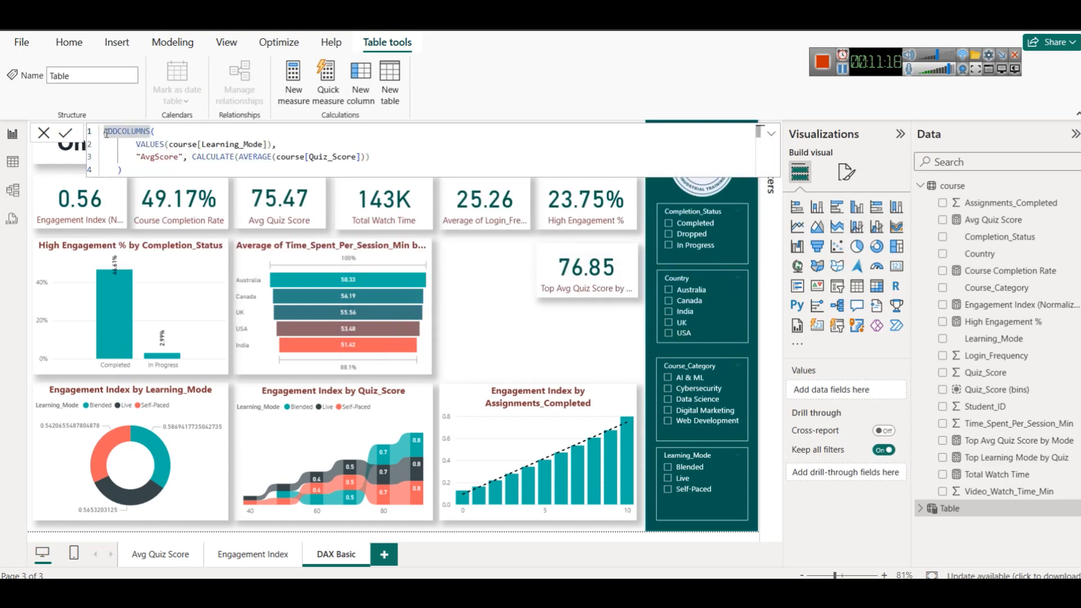
pyautogui.click(107, 133)
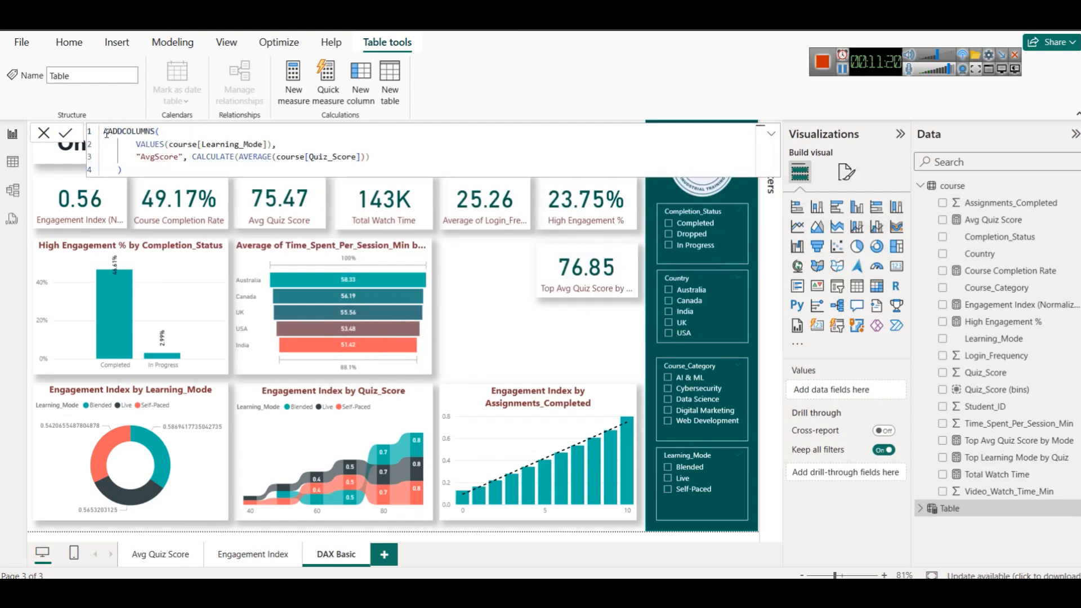
# Name the calculated table "Learning Mode Avg Quiz Score Table" in front of the ADDCOLUMNS expression and commit the formula
pyautogui.write('Te')
pyautogui.write('arning Mode ')
pyautogui.write('Avg Qu')
pyautogui.write('iz Scor')
pyautogui.write('e Table ')
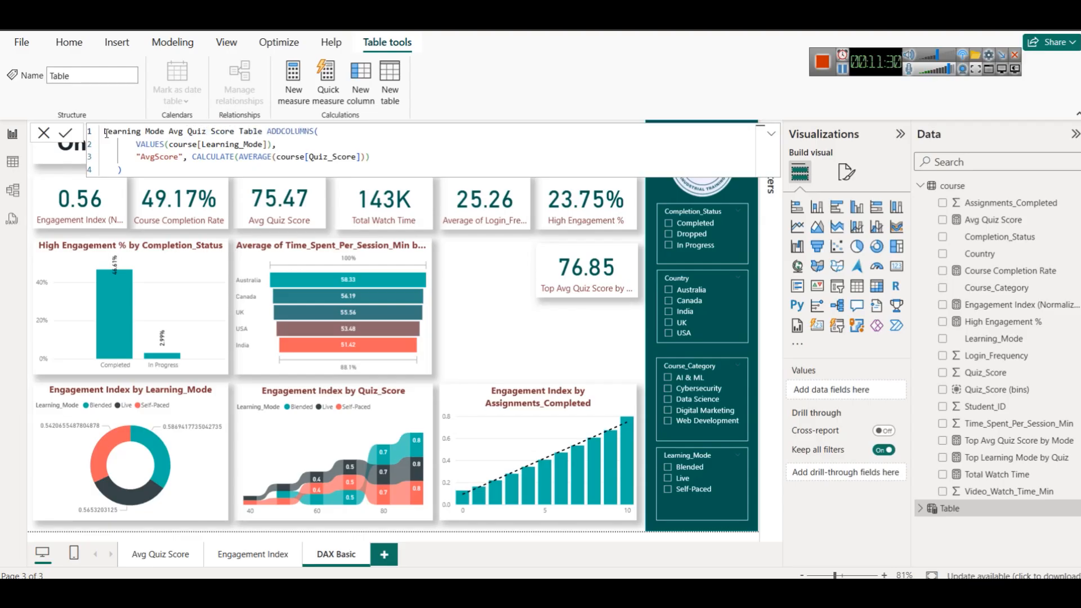
pyautogui.write('=')
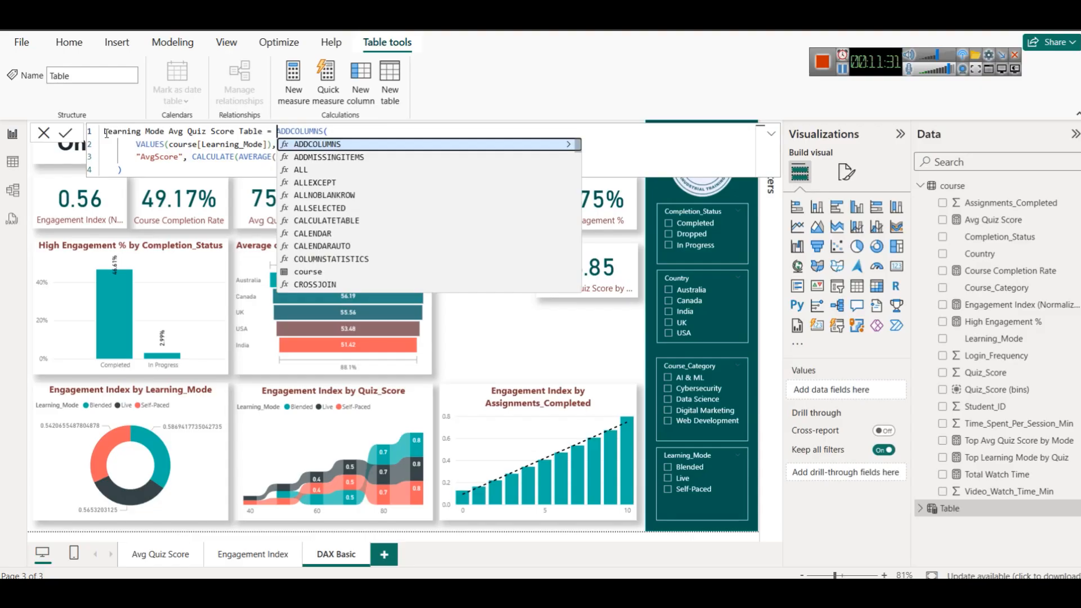
pyautogui.click(66, 135)
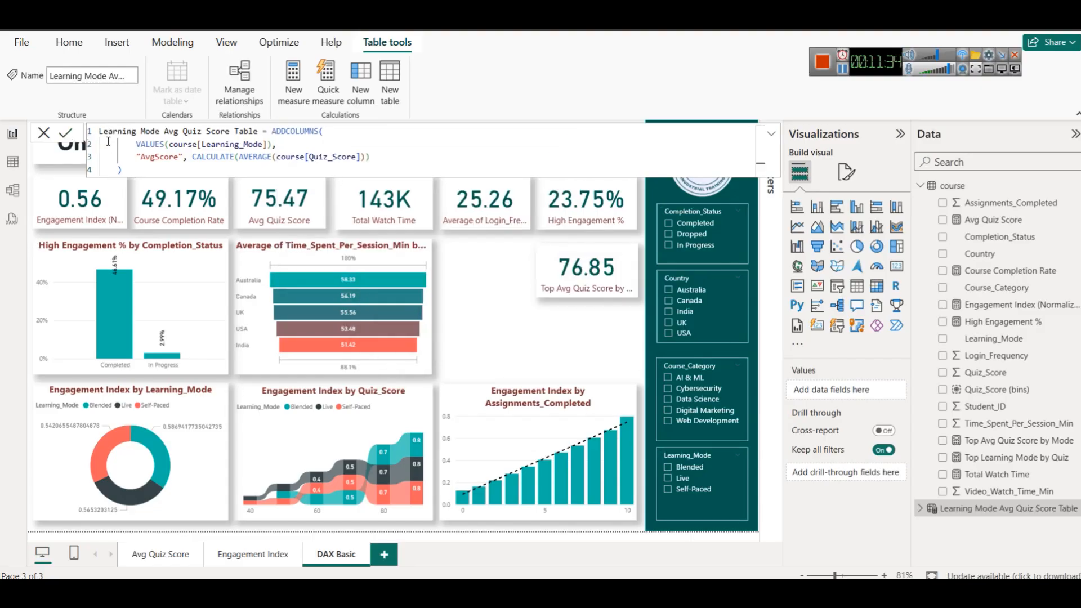
# Compare the rows of the Learning Mode Avg Quiz Score Table with the Top Avg Quiz Score by Mode card and formula
pyautogui.click(11, 162)
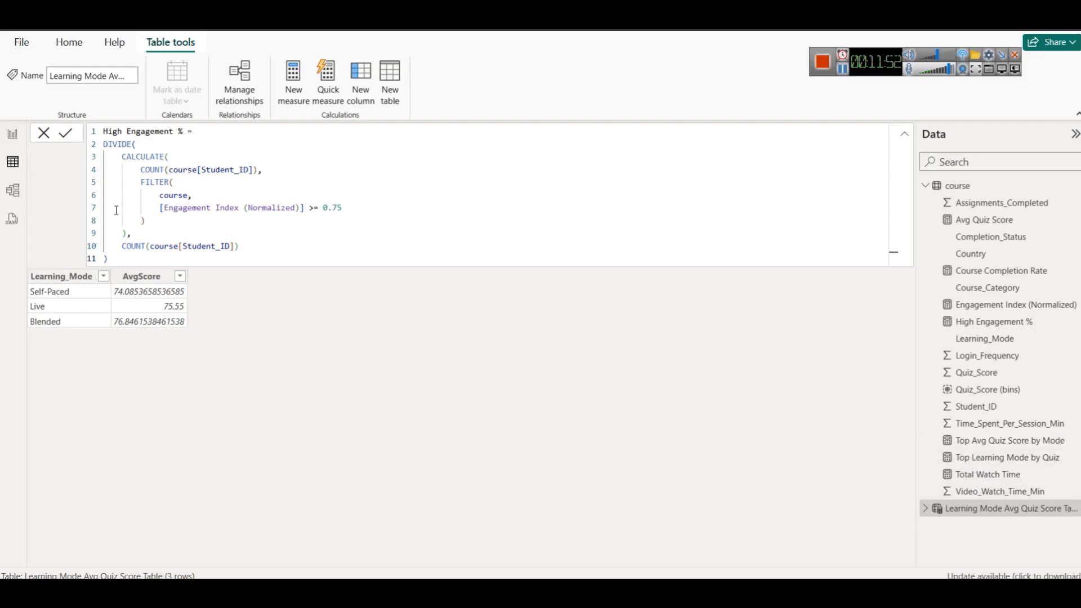
pyautogui.click(12, 135)
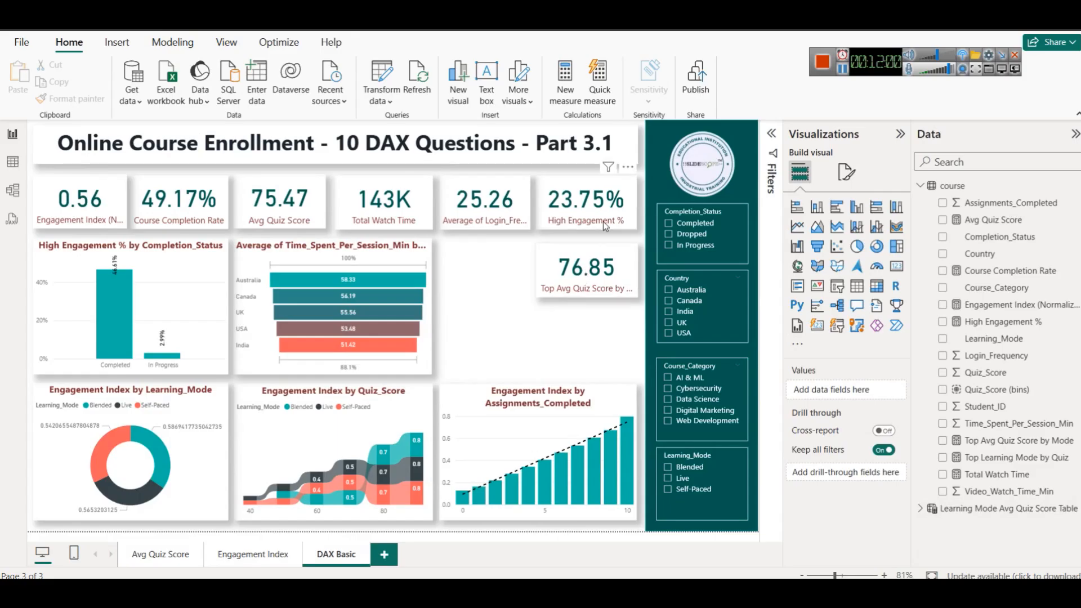
pyautogui.click(995, 445)
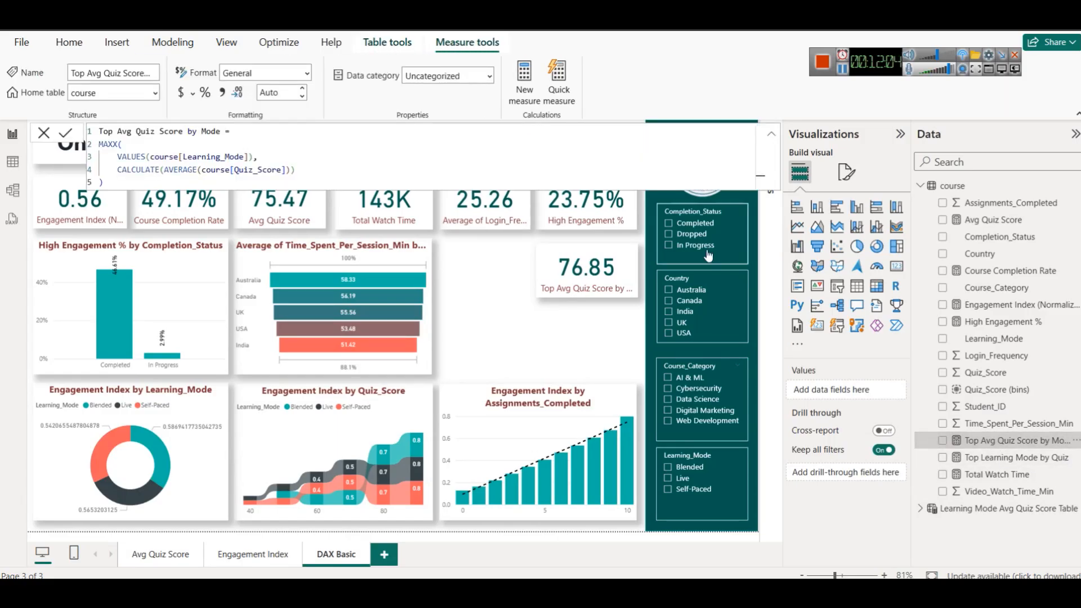
pyautogui.click(997, 508)
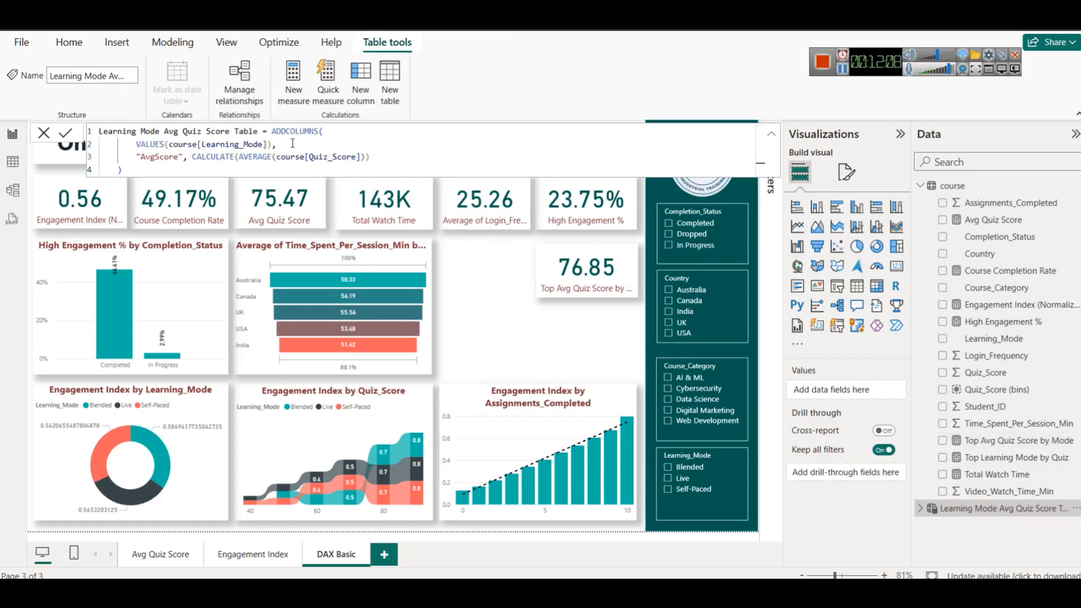
pyautogui.click(13, 162)
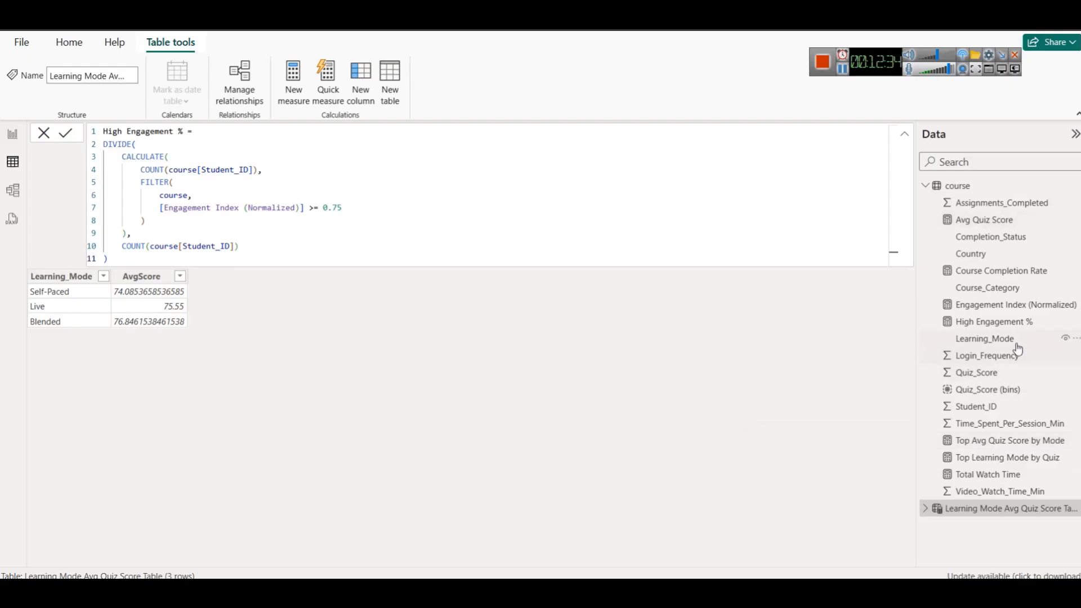
# Examine the ModeTable and TopMode variables of the Top Learning Mode by Quiz measure, including the arguments of TOPN
pyautogui.click(1001, 324)
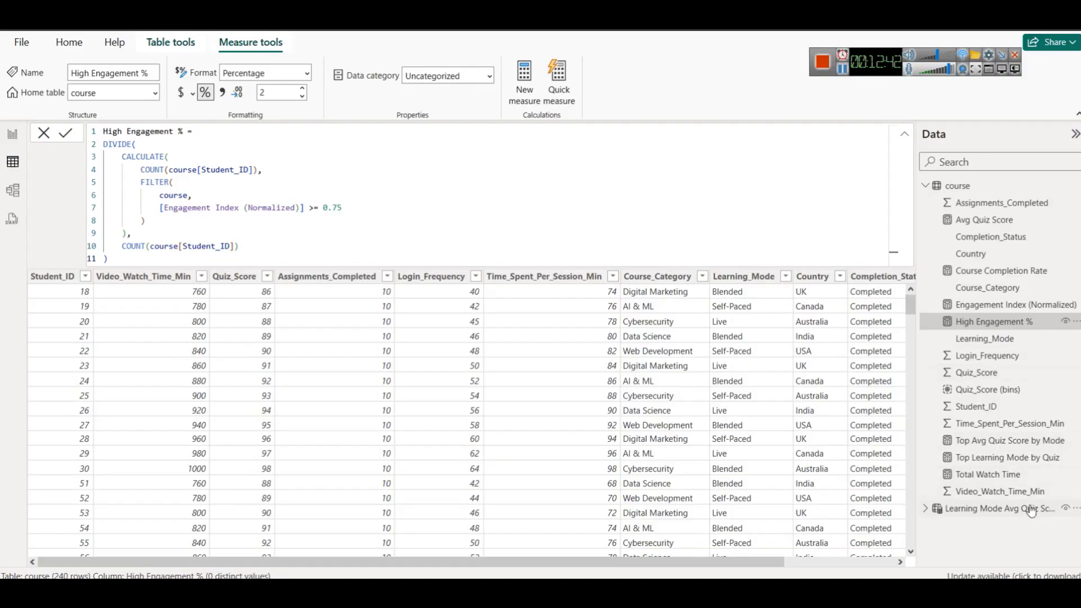
pyautogui.click(1008, 458)
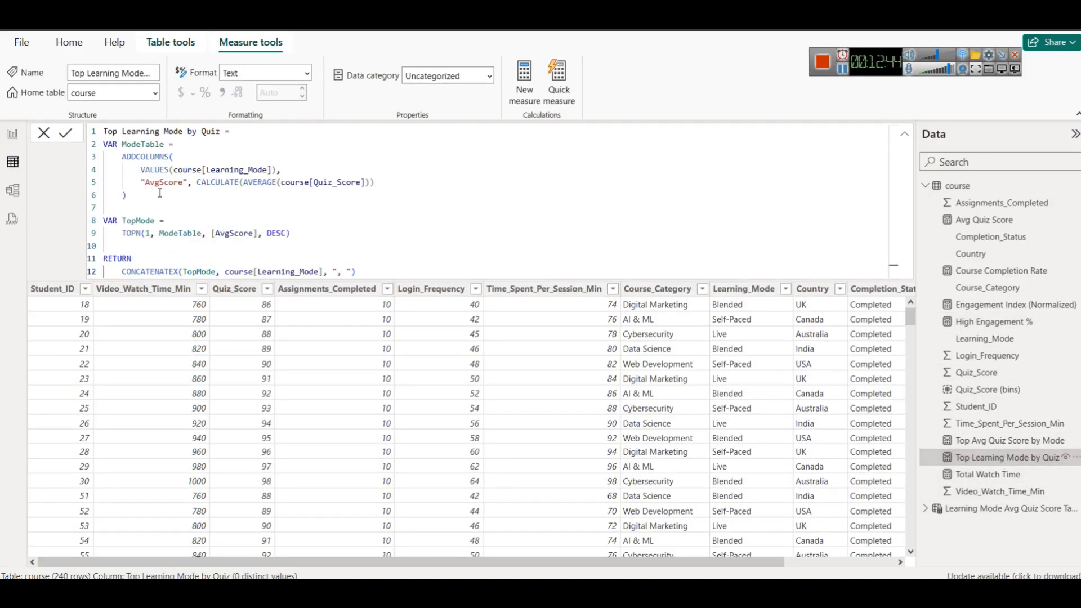
pyautogui.doubleClick(141, 145)
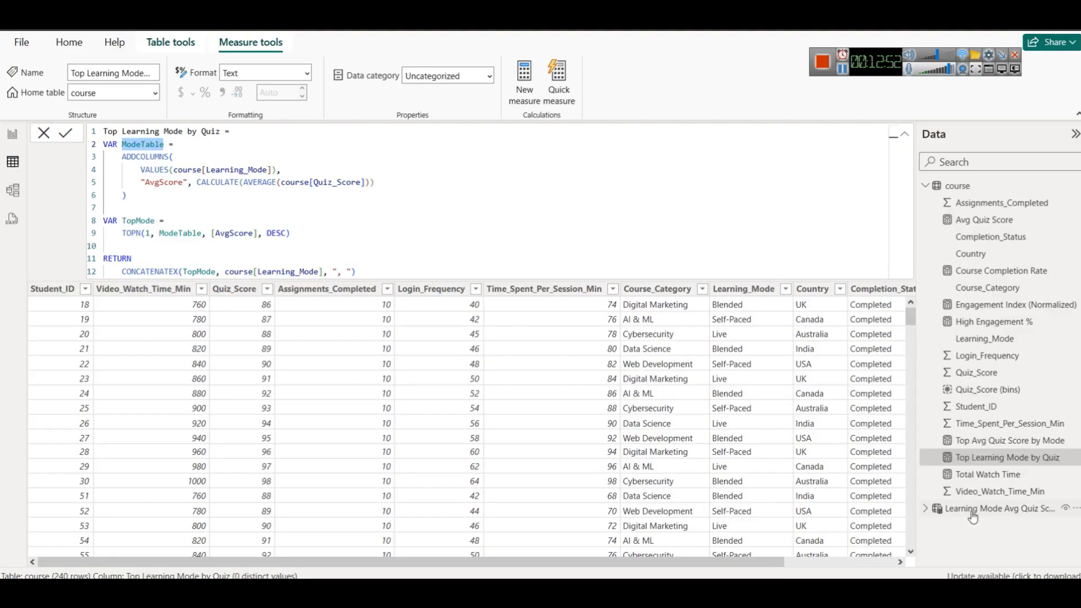
pyautogui.doubleClick(145, 221)
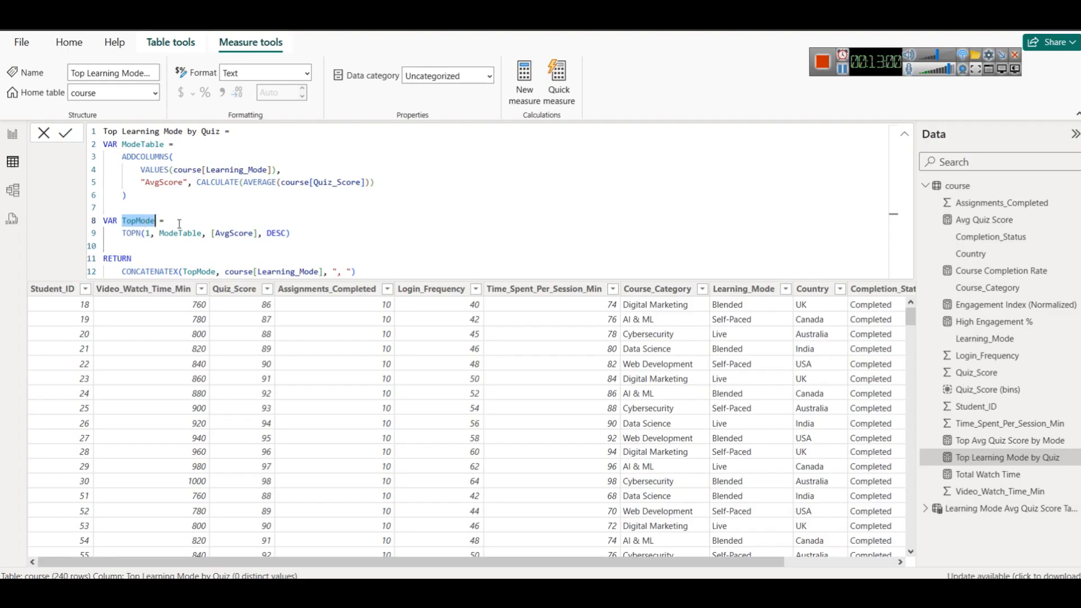
pyautogui.doubleClick(129, 232)
pyautogui.press('Right')
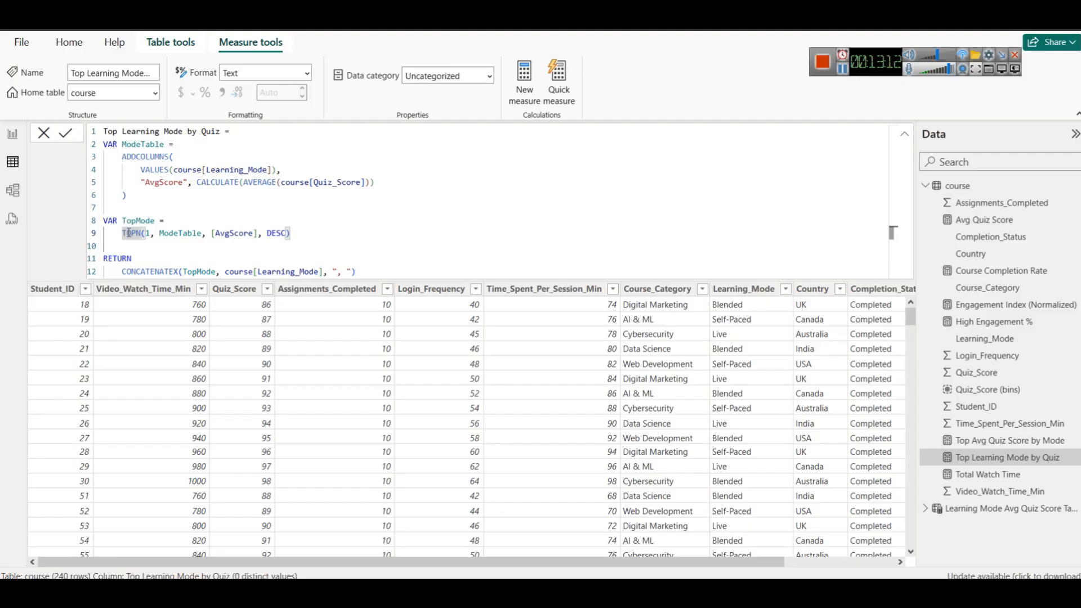
pyautogui.press('Right')
pyautogui.press('BackSpace')
pyautogui.write('(')
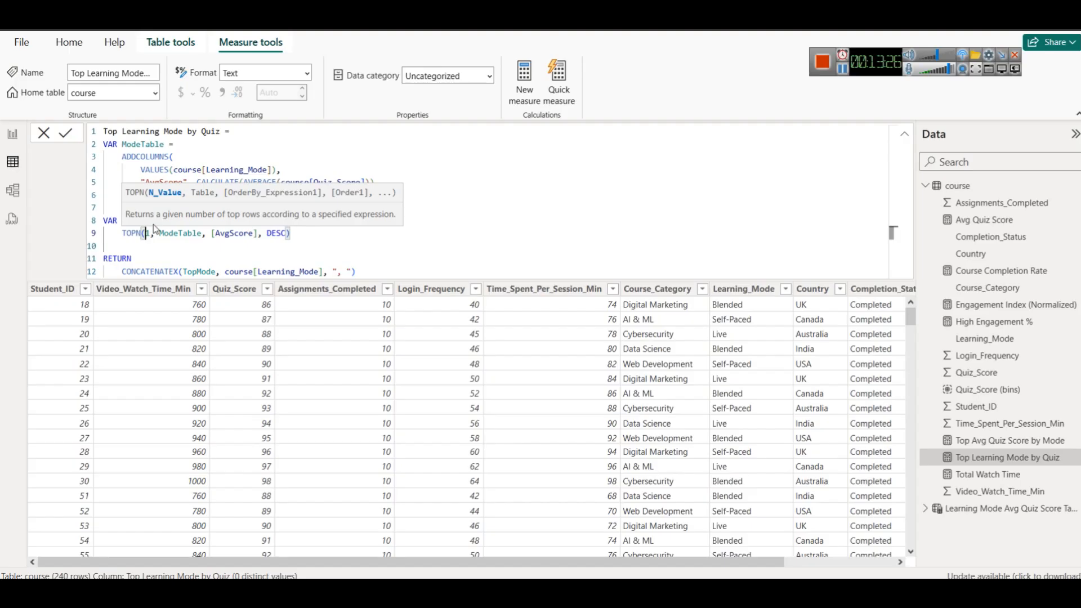
pyautogui.doubleClick(179, 234)
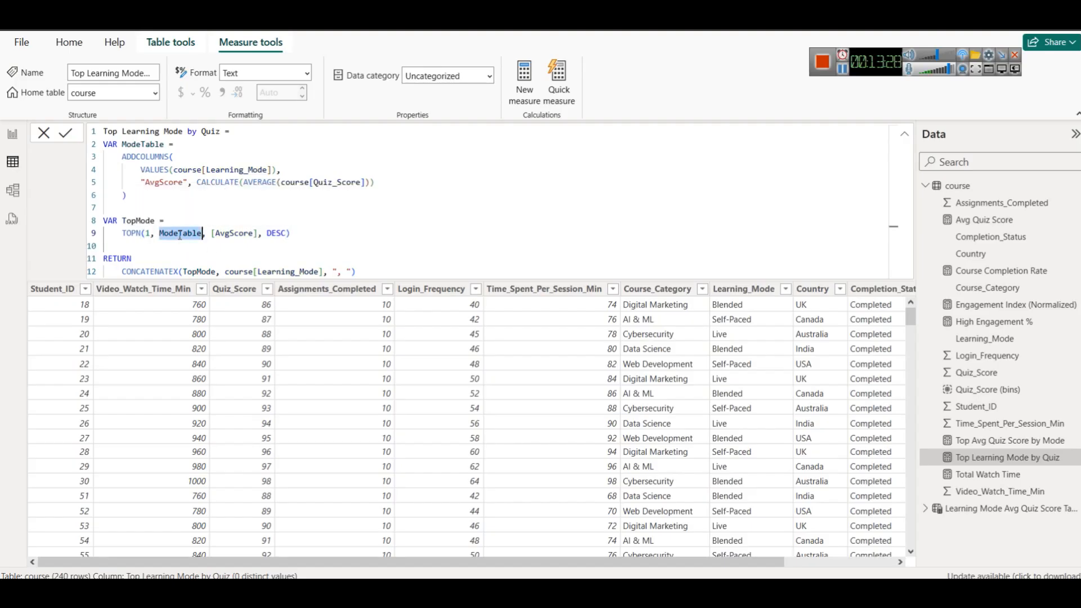
pyautogui.doubleClick(277, 233)
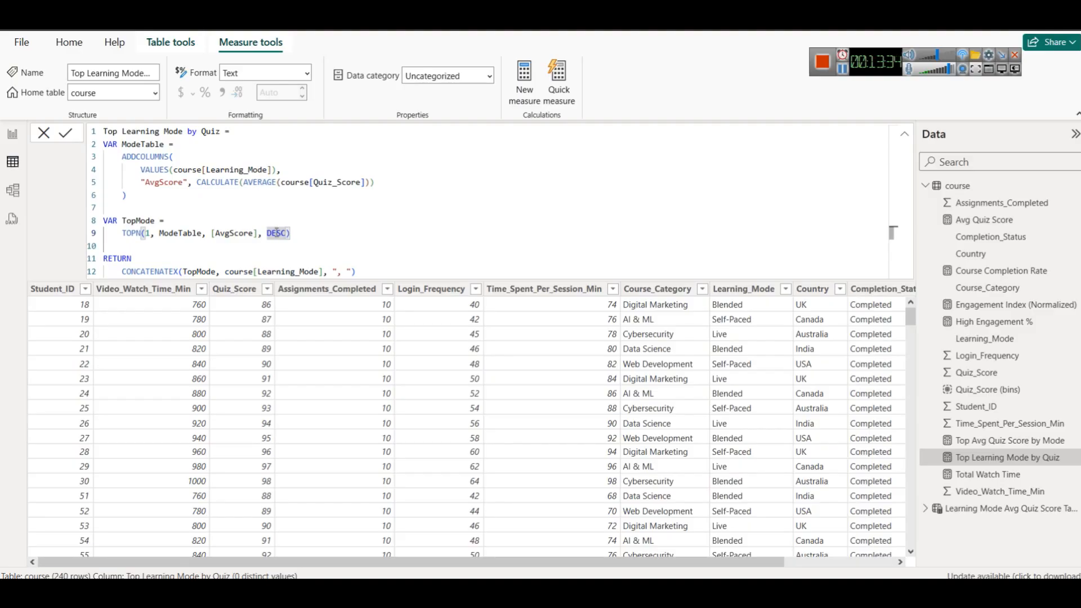
# Sort the Learning Mode Avg Quiz Score Table by AvgScore in descending order and reopen the Top Learning Mode by Quiz formula
pyautogui.click(969, 509)
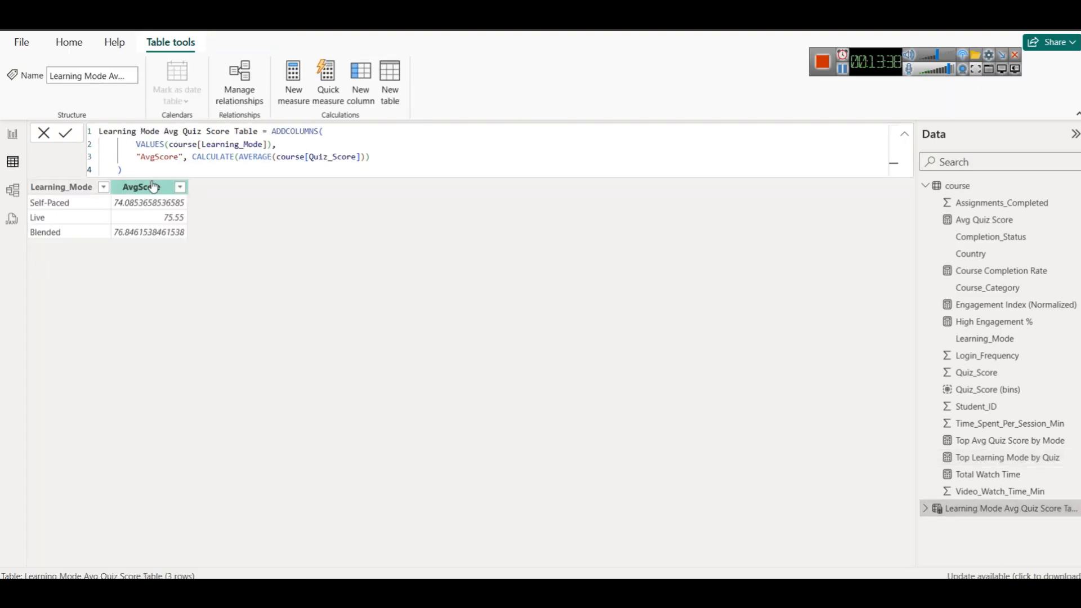
pyautogui.rightClick(126, 187)
pyautogui.click(167, 214)
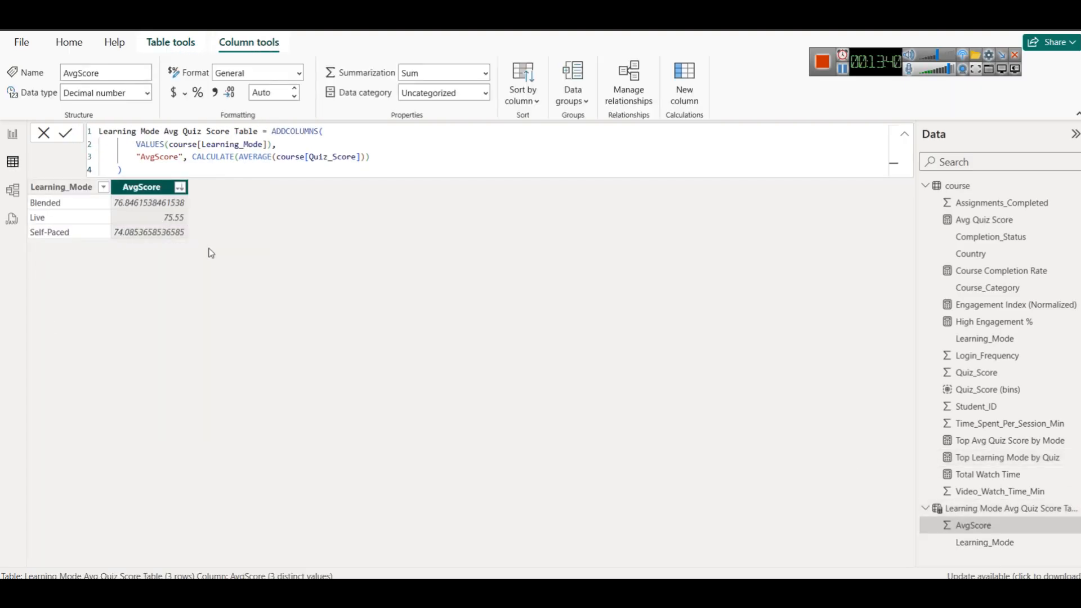
pyautogui.click(52, 204)
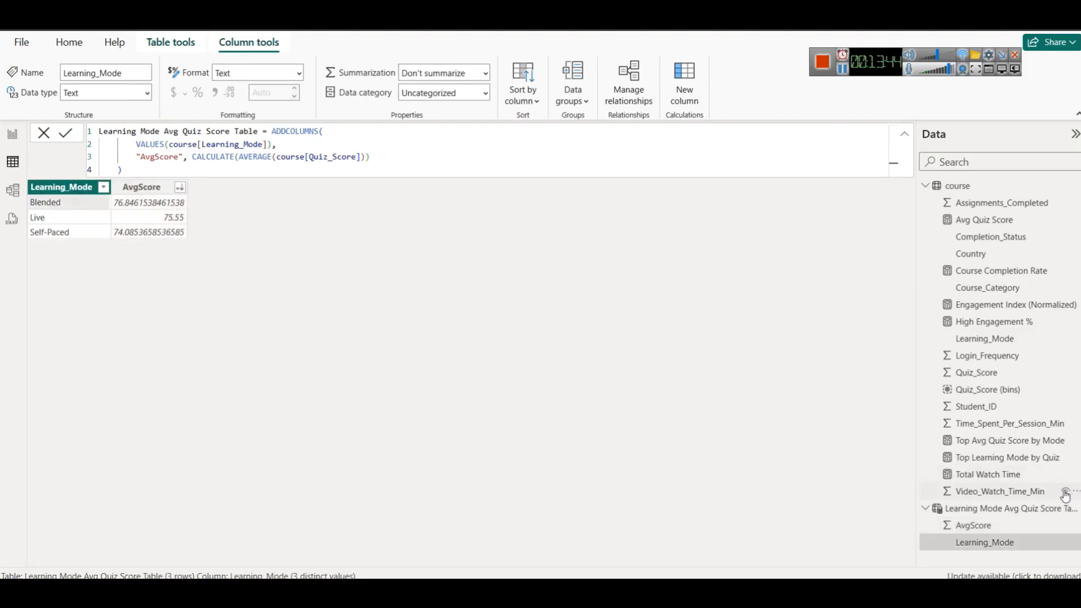
pyautogui.click(1002, 459)
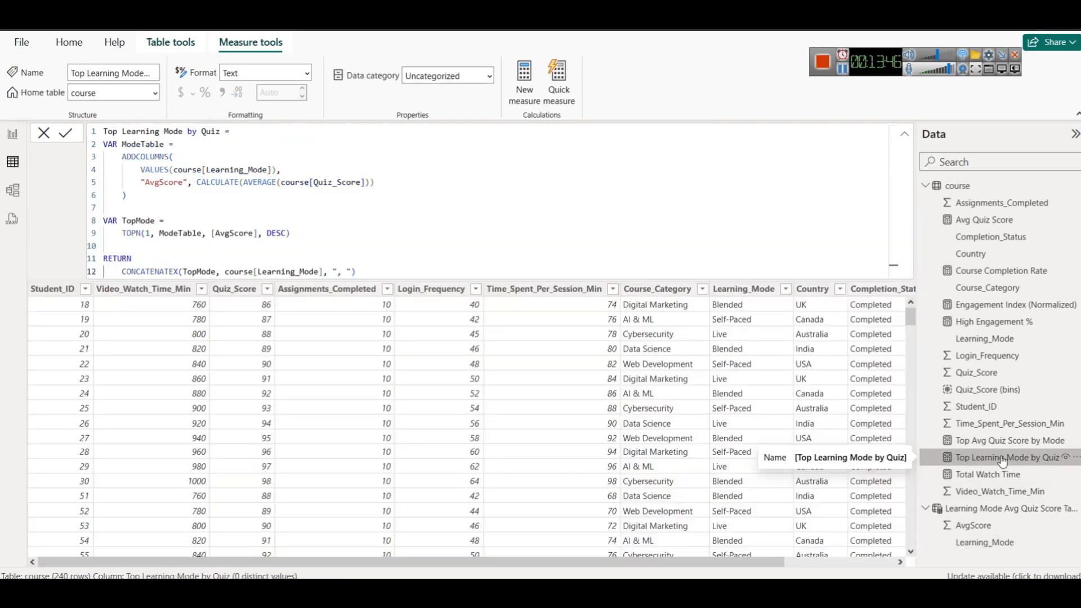
# Examine the TopMode variable and the CONCATENATEX arguments in the RETURN part of the Top Learning Mode by Quiz measure
pyautogui.doubleClick(141, 221)
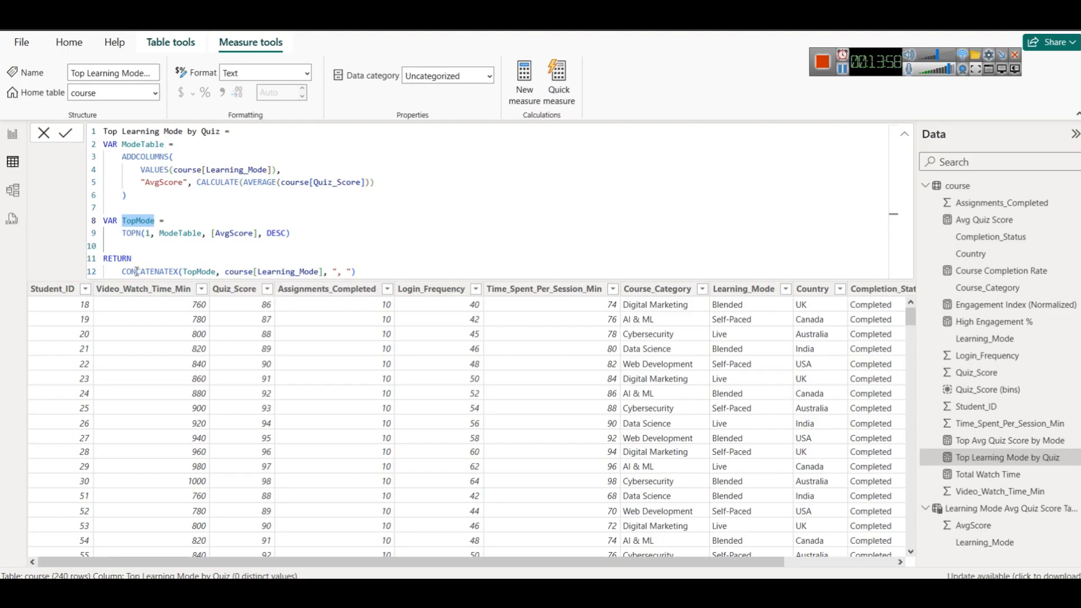
pyautogui.click(182, 272)
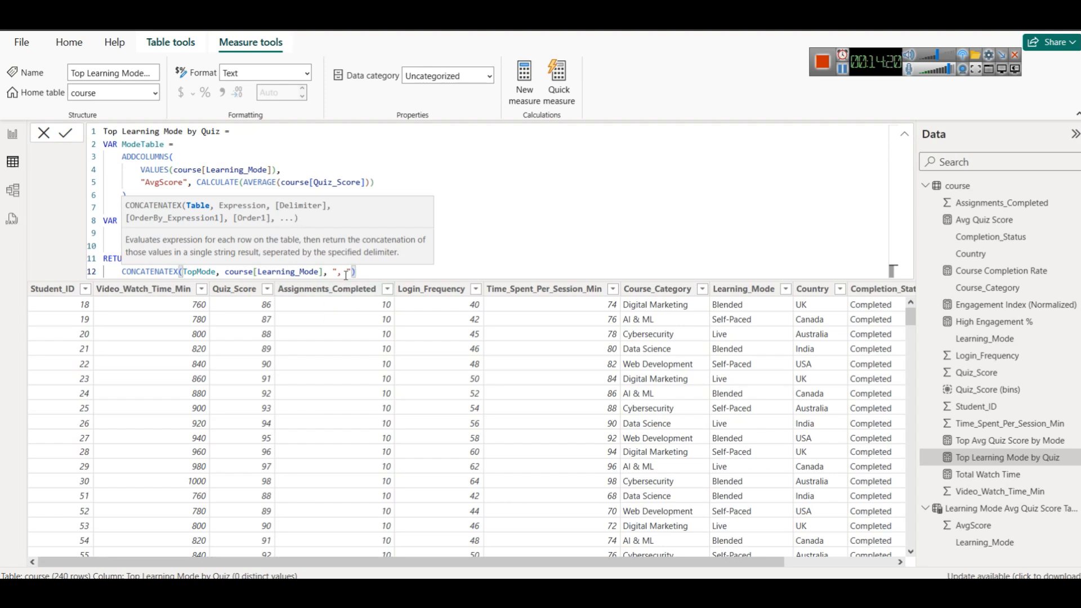
pyautogui.click(497, 241)
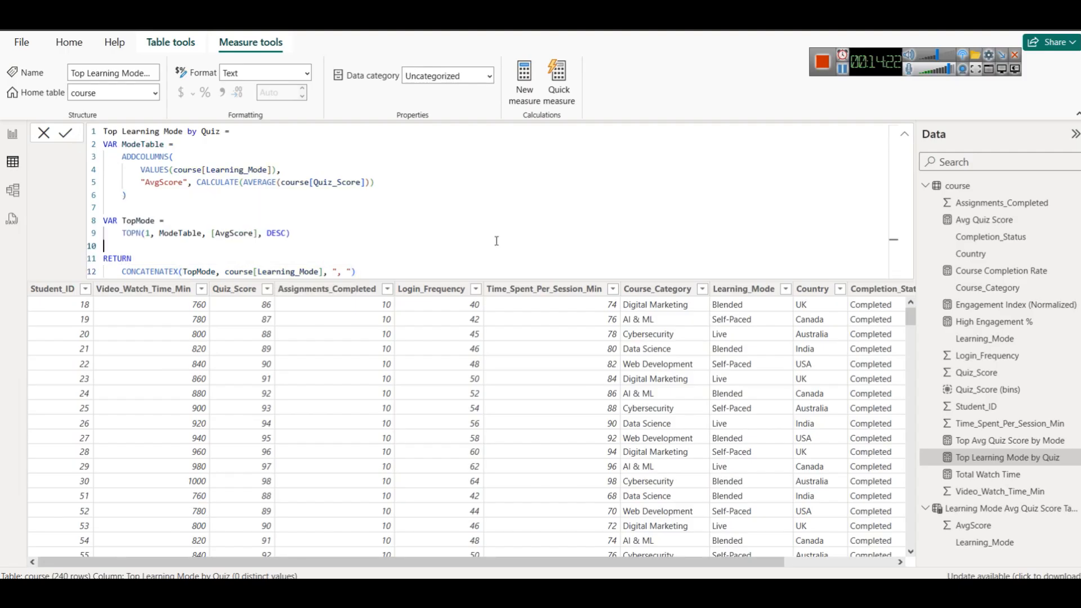
# Duplicate the Top Avg Quiz Score by Mode card on the DAX Basic page, place the copy beside the original and narrow it slightly
pyautogui.click(12, 134)
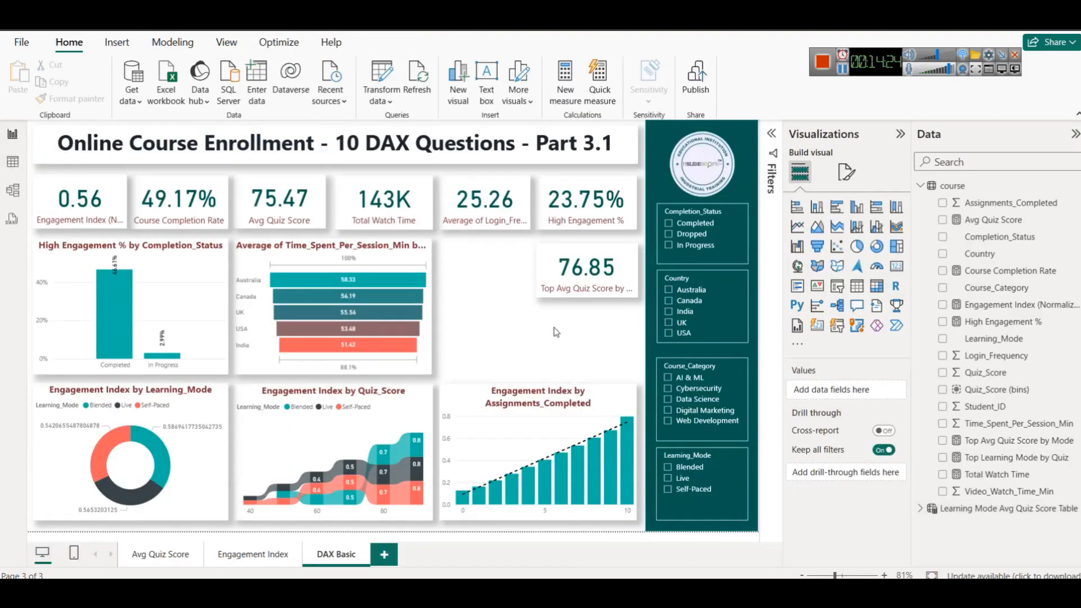
pyautogui.moveTo(536, 265); pyautogui.dragTo(481, 268)
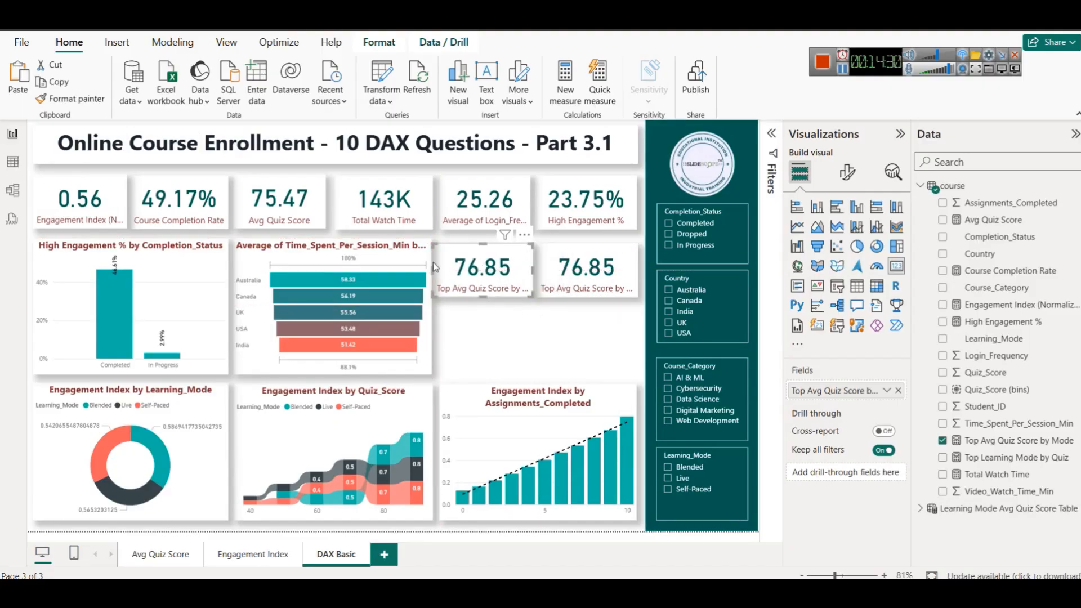
pyautogui.moveTo(434, 275); pyautogui.dragTo(441, 273)
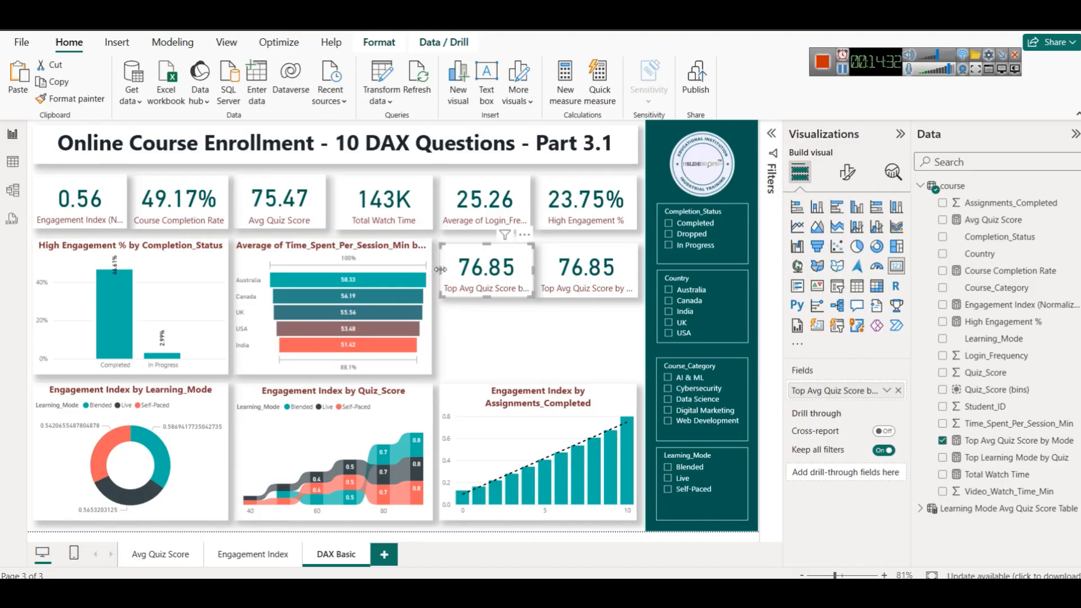
pyautogui.click(534, 332)
pyautogui.click(546, 271)
pyautogui.click(506, 270)
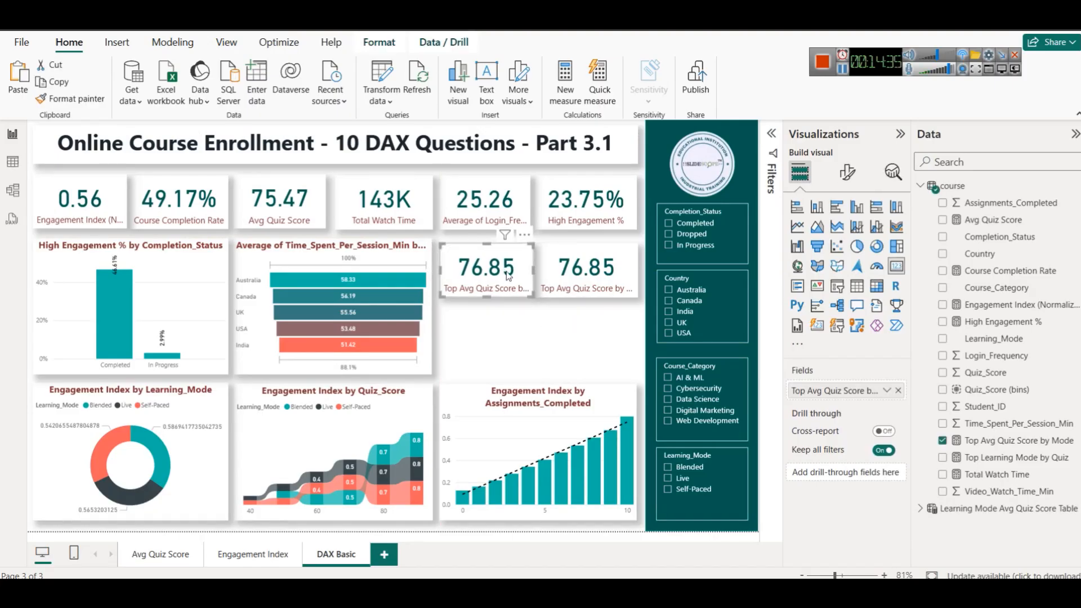
pyautogui.click(897, 392)
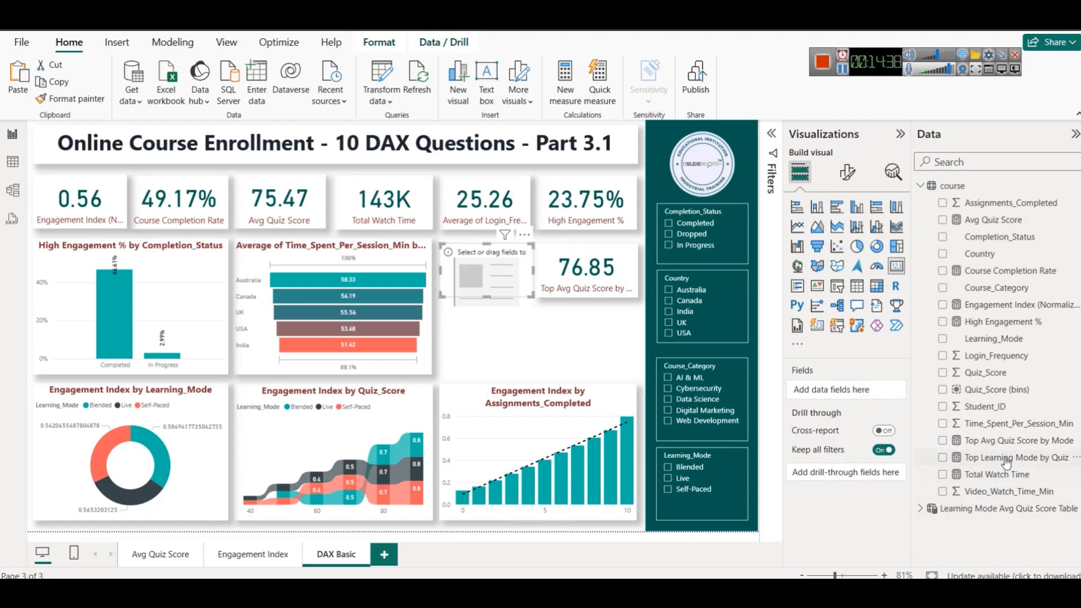
pyautogui.click(357, 280)
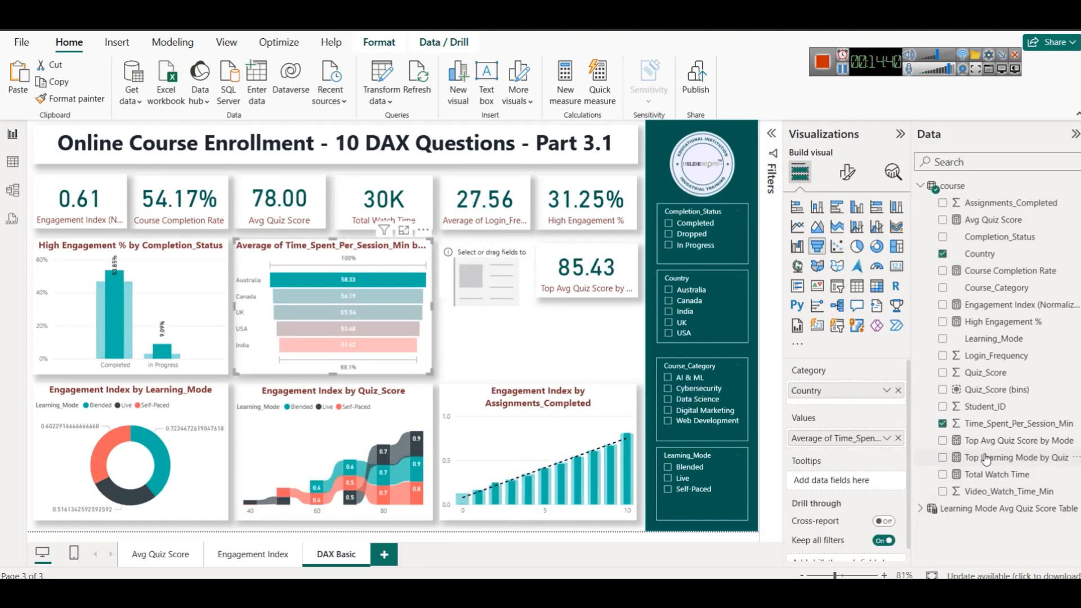
pyautogui.hotkey('ctrl', 'z')
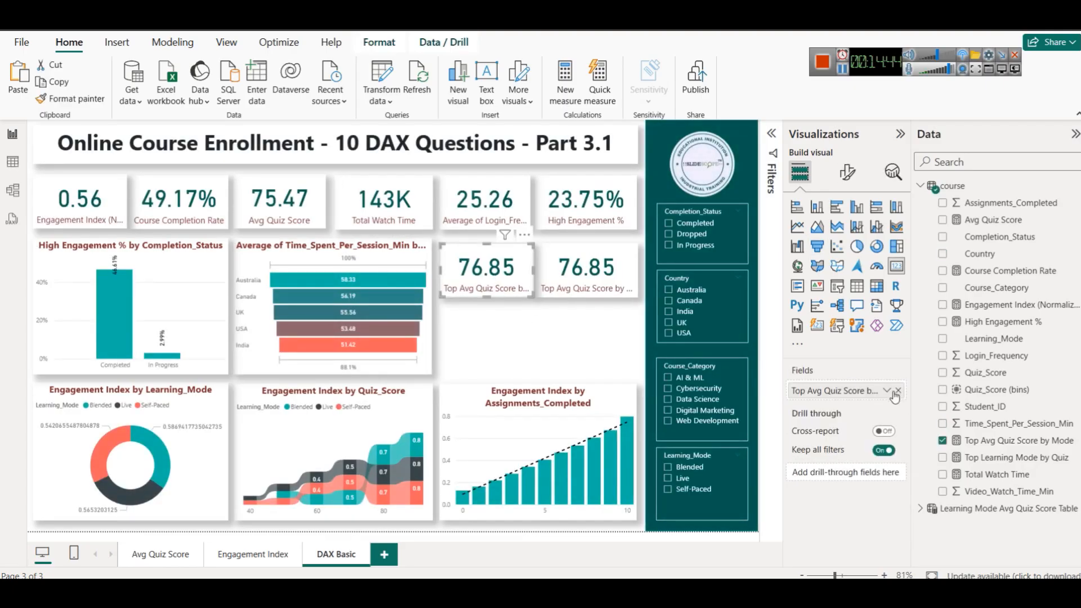
# Replace the copied card's Top Avg Quiz Score by Mode field with the Top Learning Mode by Quiz measure
pyautogui.click(899, 390)
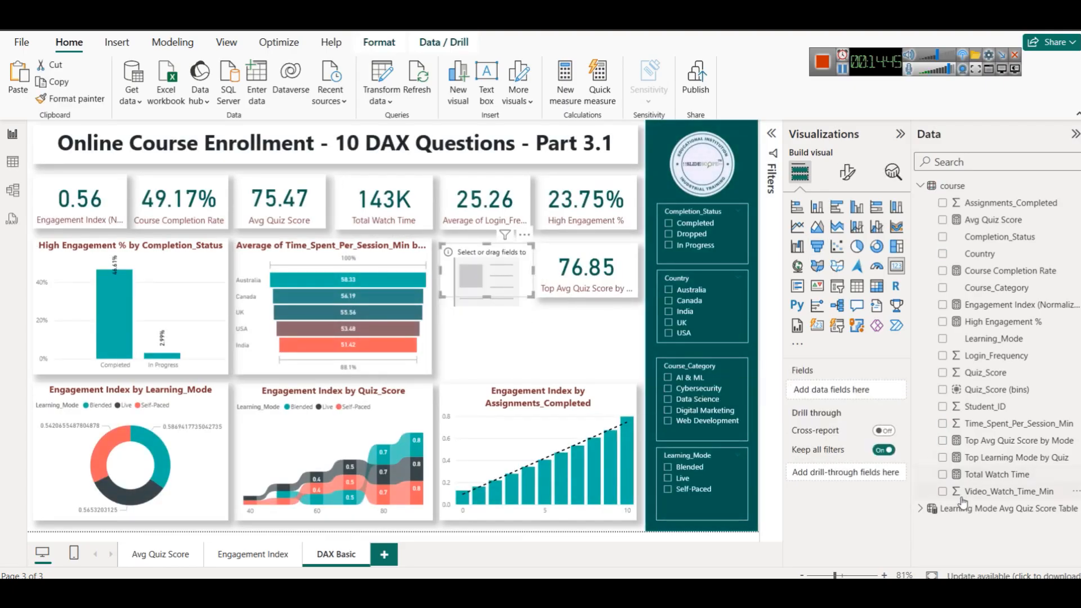
pyautogui.click(942, 457)
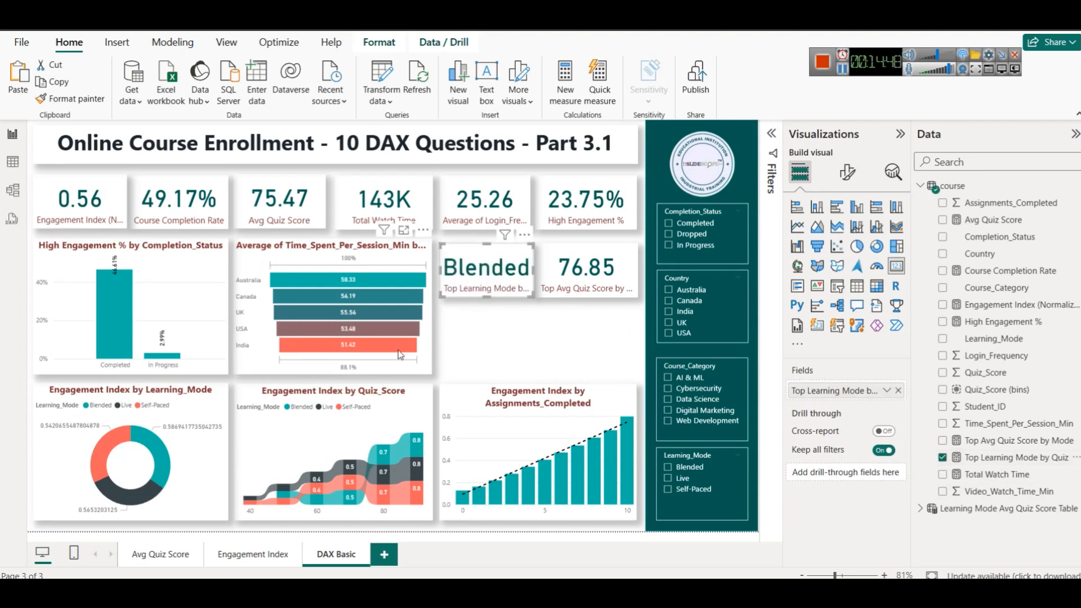
pyautogui.click(484, 353)
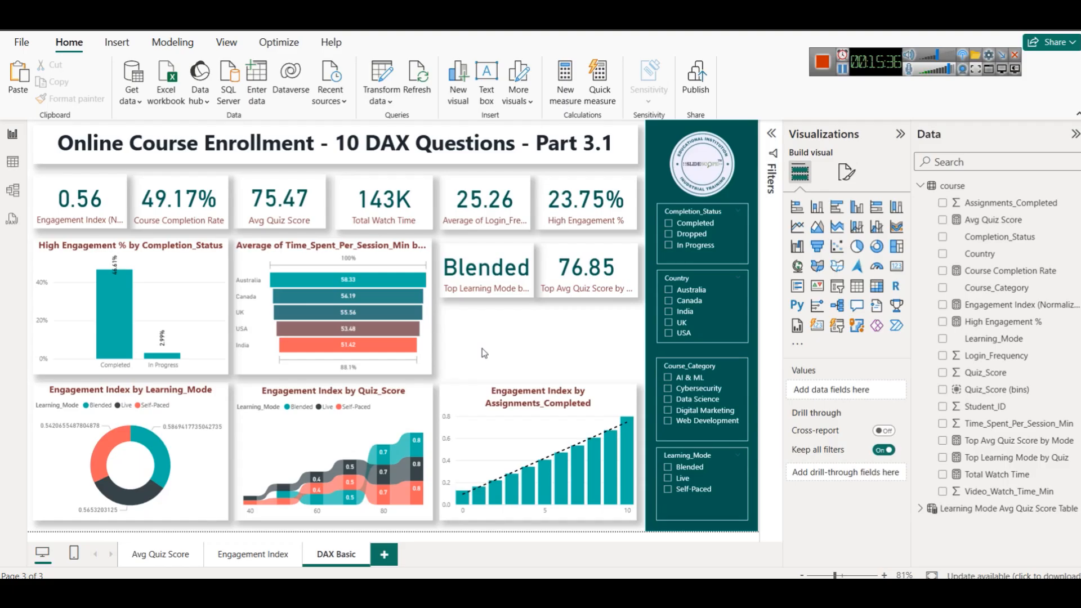
# Compare the Top Learning Mode by Quiz formula with the Learning Mode Avg Quiz Score Table formula
pyautogui.click(499, 285)
pyautogui.click(976, 459)
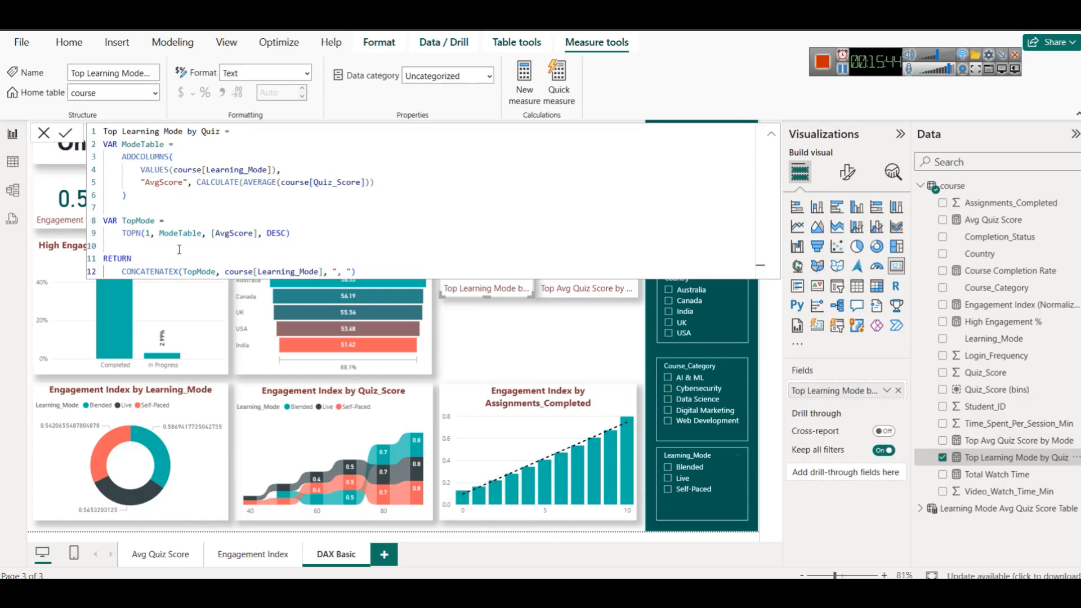
pyautogui.click(969, 509)
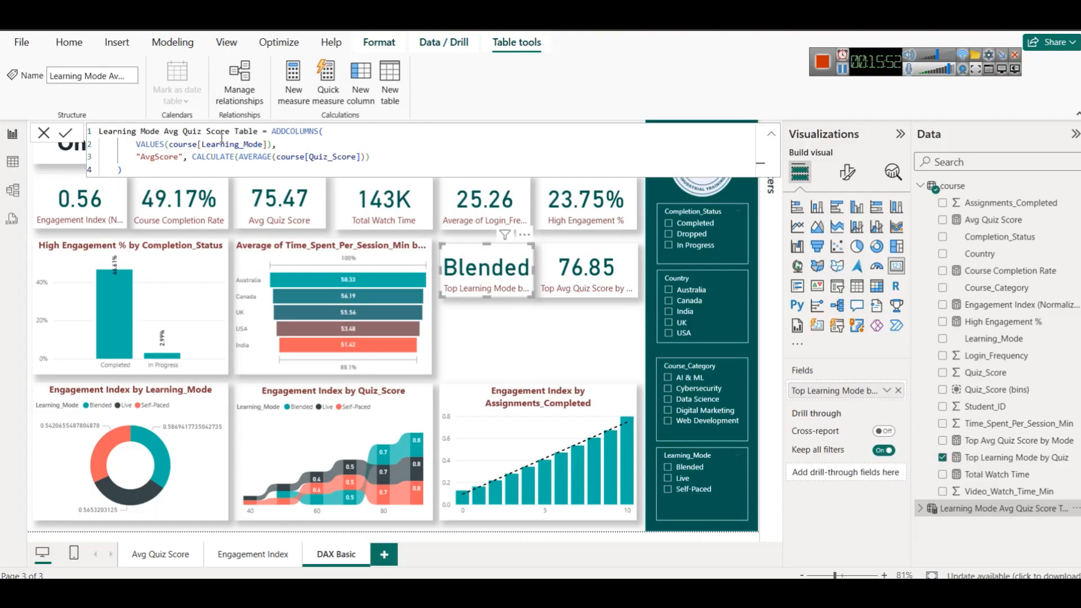
pyautogui.click(986, 458)
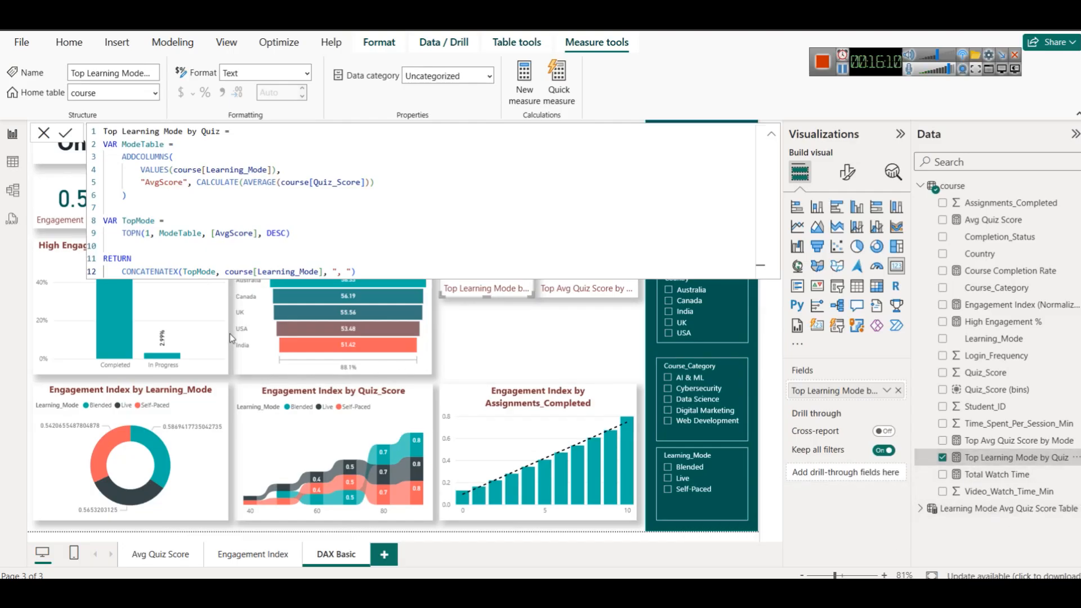
pyautogui.click(545, 378)
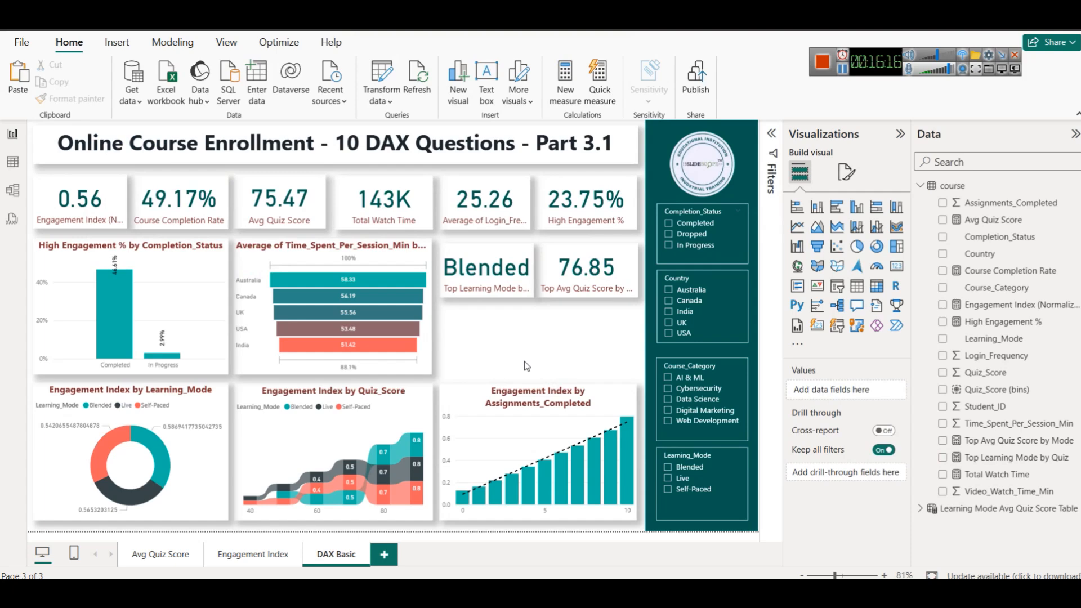
# Switch to the browser and review the DAX questions on the colorstech.net page from question 2 through question 8, Dropout Rate (%)
pyautogui.hotkey('alt', 'Tab')
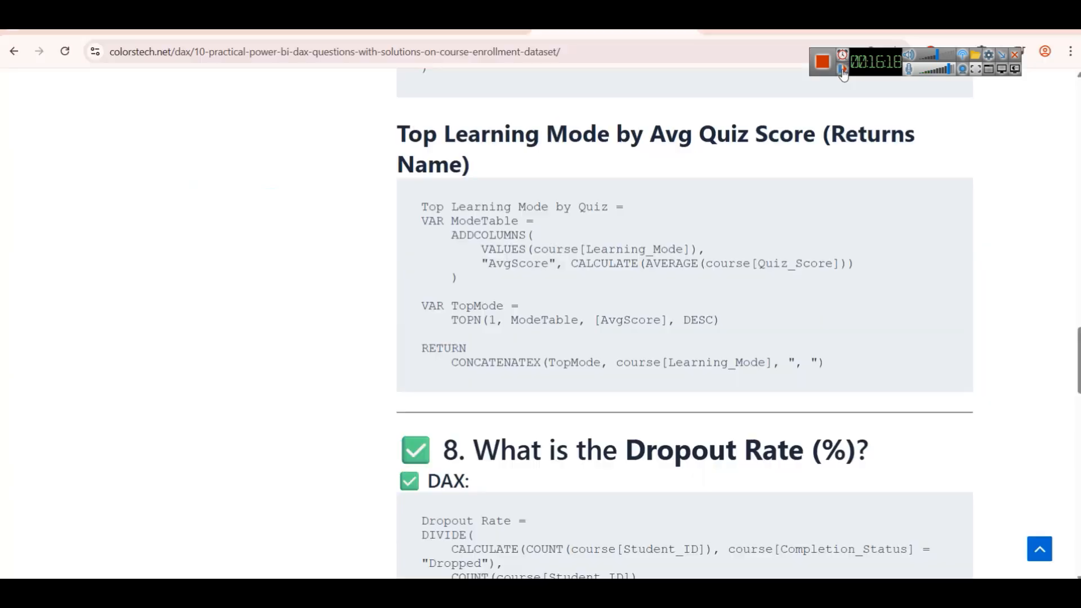
pyautogui.scroll(3, 531, 244)
pyautogui.scroll(-4, 538, 252)
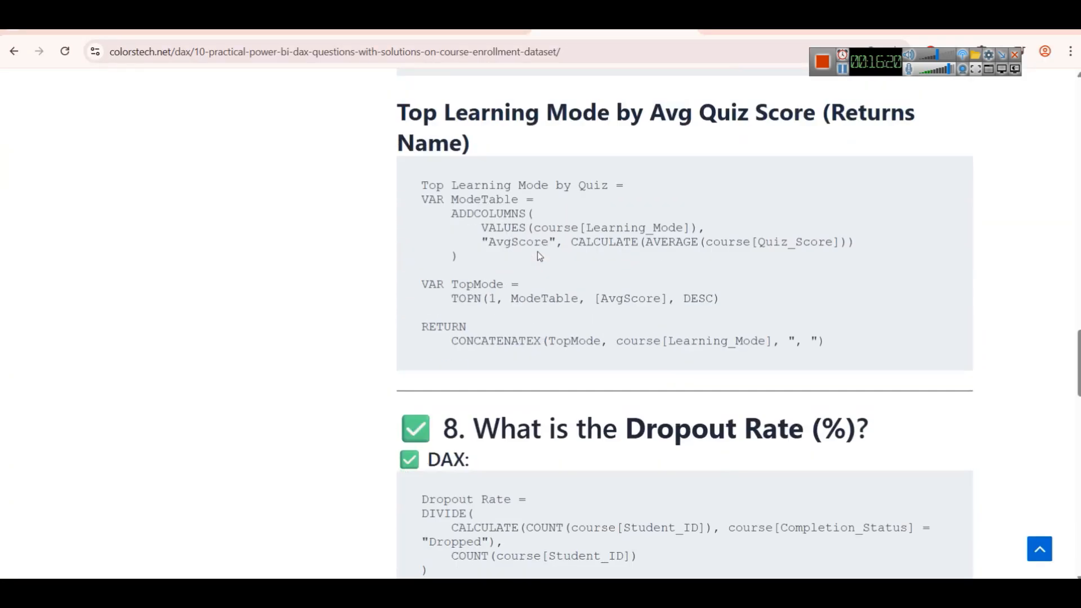
pyautogui.scroll(-2, 617, 311)
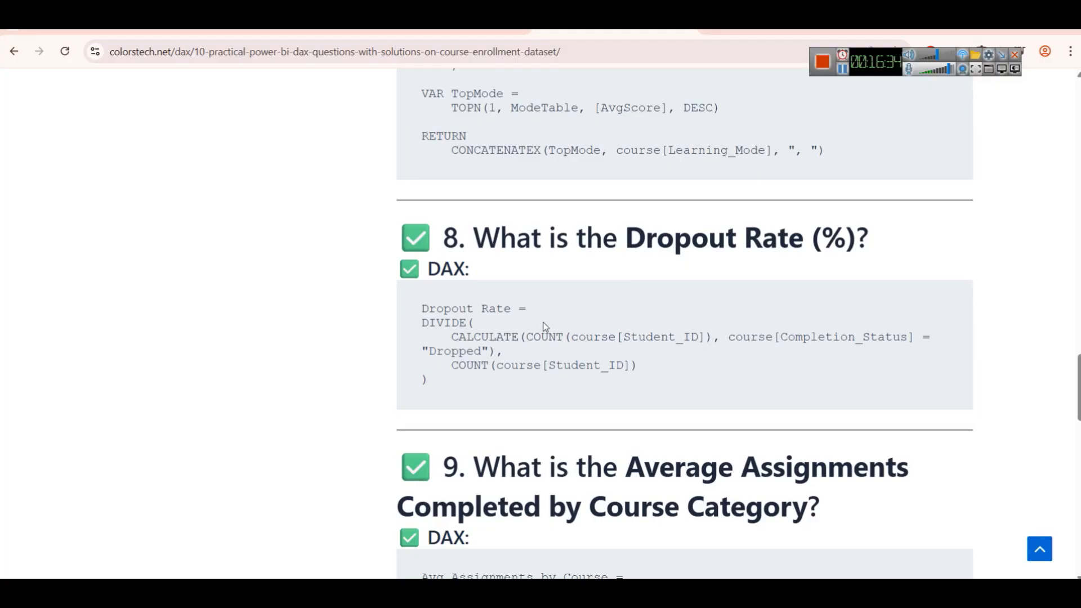
pyautogui.scroll(15, 543, 326)
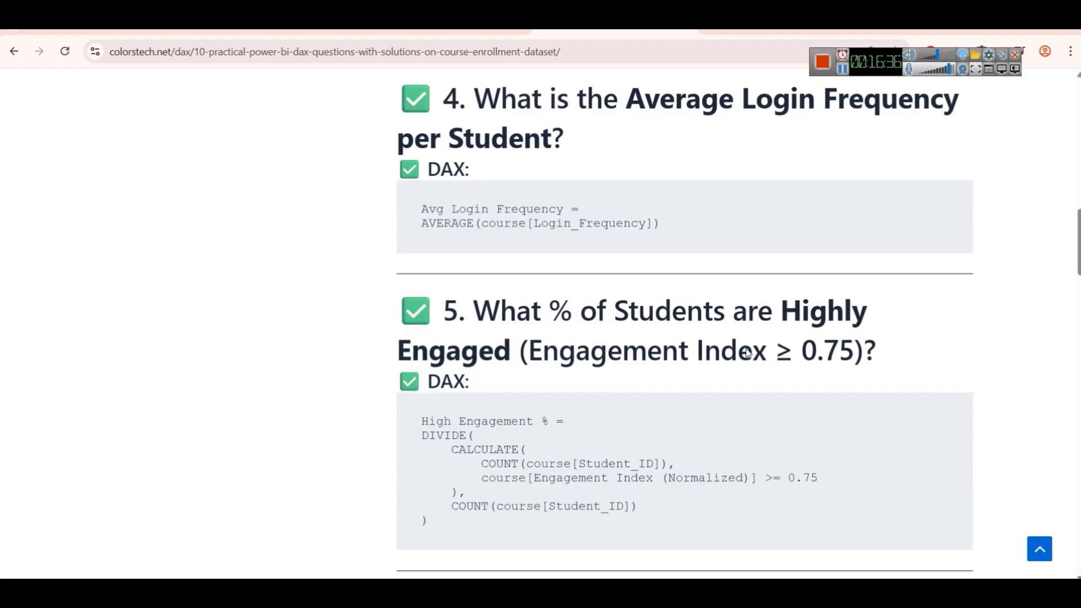
pyautogui.scroll(5, 748, 352)
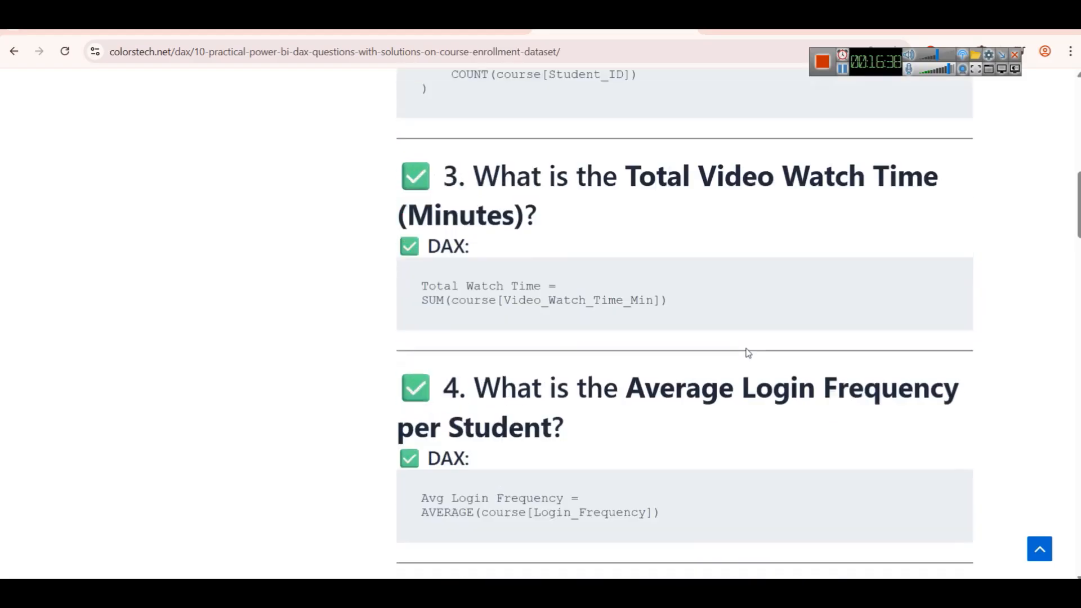
pyautogui.scroll(2, 747, 352)
pyautogui.scroll(1, 748, 352)
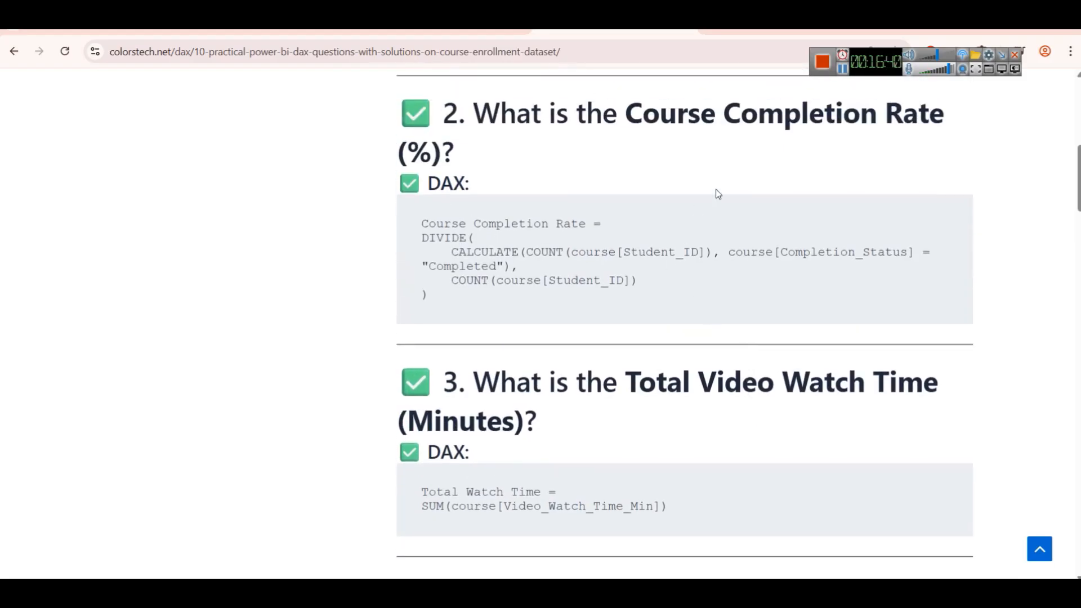
pyautogui.scroll(-4, 772, 298)
pyautogui.scroll(-15, 772, 298)
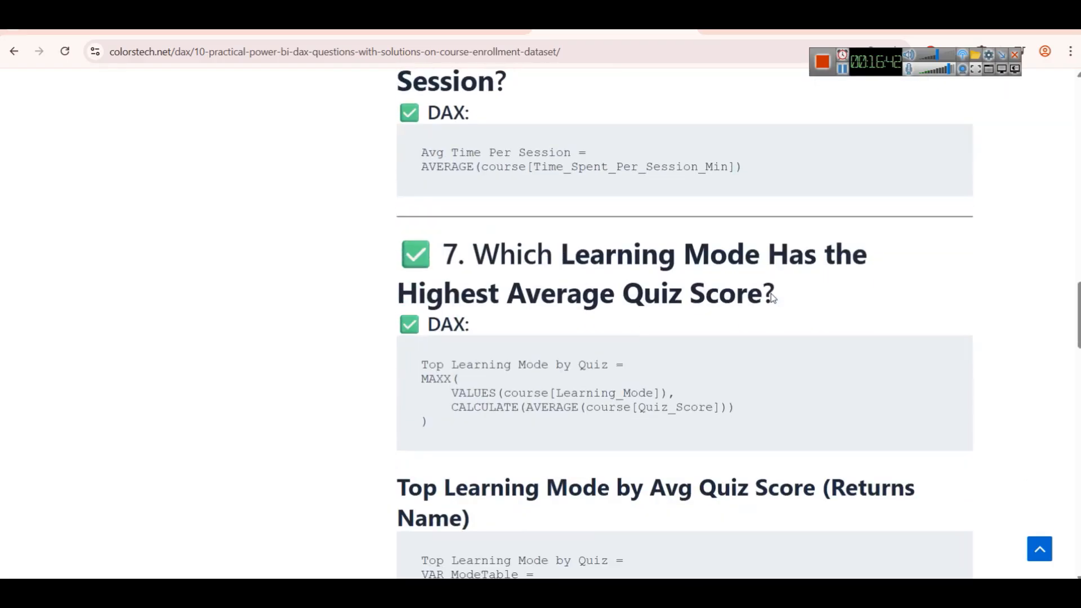
pyautogui.scroll(-6, 773, 297)
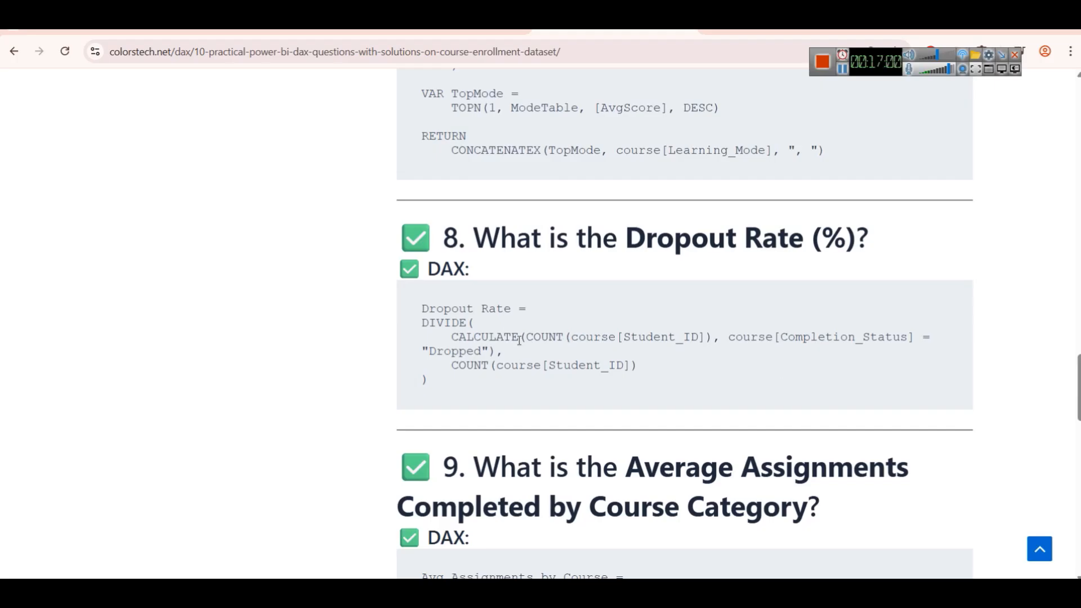
# Copy the complete Dropout Rate DAX formula from question 8
pyautogui.moveTo(527, 336); pyautogui.dragTo(714, 336)
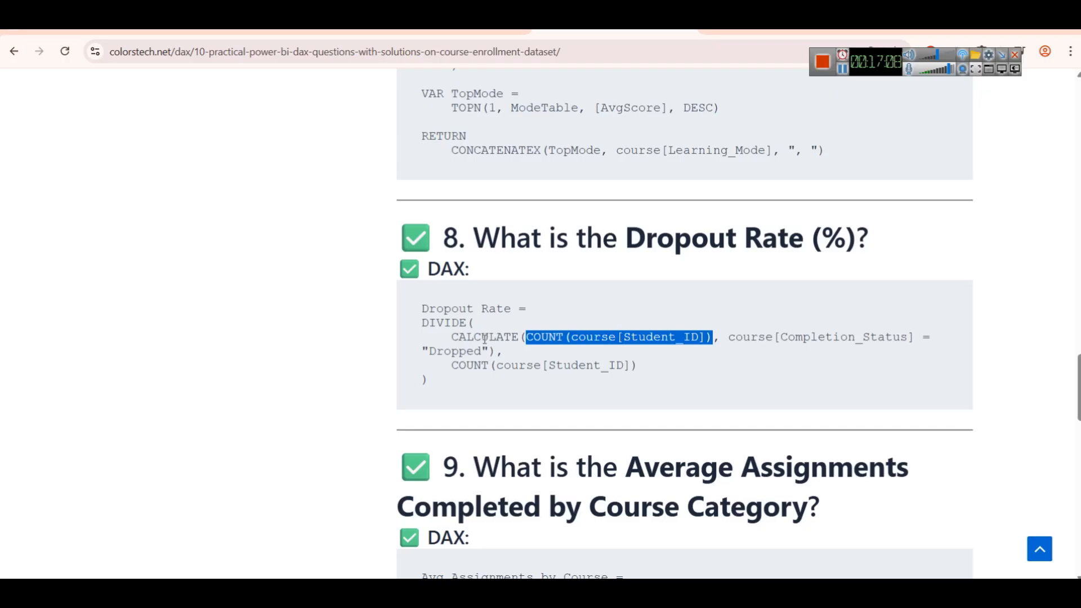
pyautogui.moveTo(422, 309); pyautogui.dragTo(487, 389)
pyautogui.hotkey('ctrl', 'c')
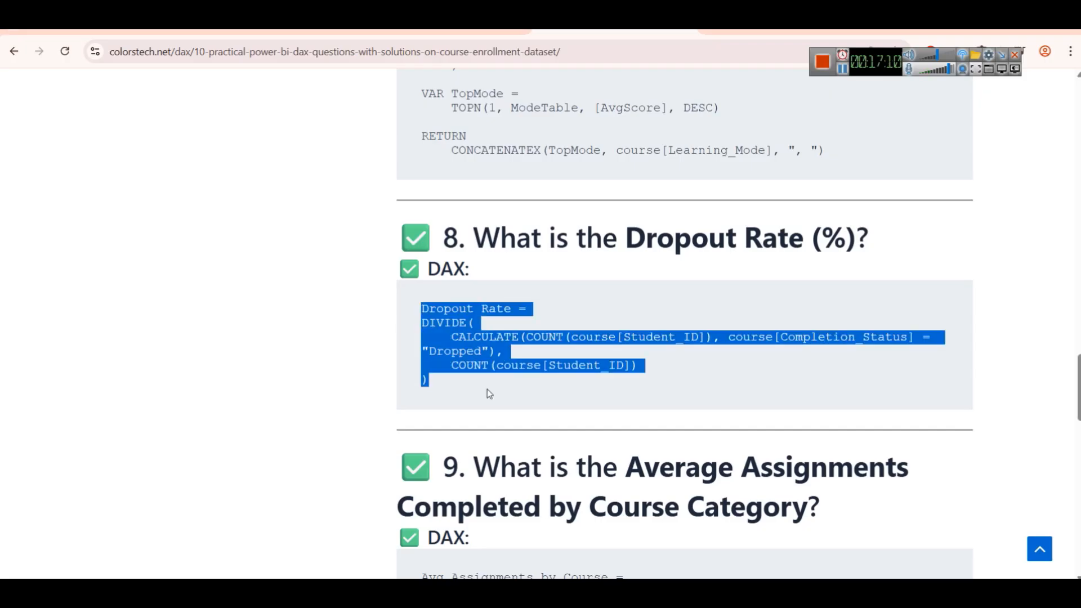
# Switch to Power BI Desktop and create a Dropout Rate measure in the course table from the copied DIVIDE formula
pyautogui.hotkey('alt', 'Tab')
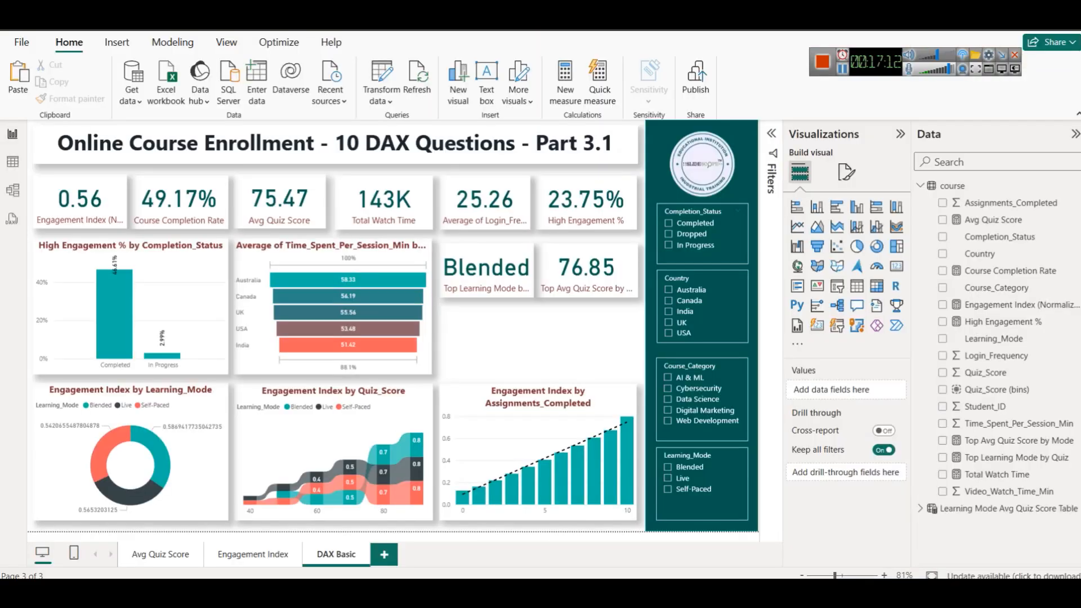
pyautogui.click(1010, 272)
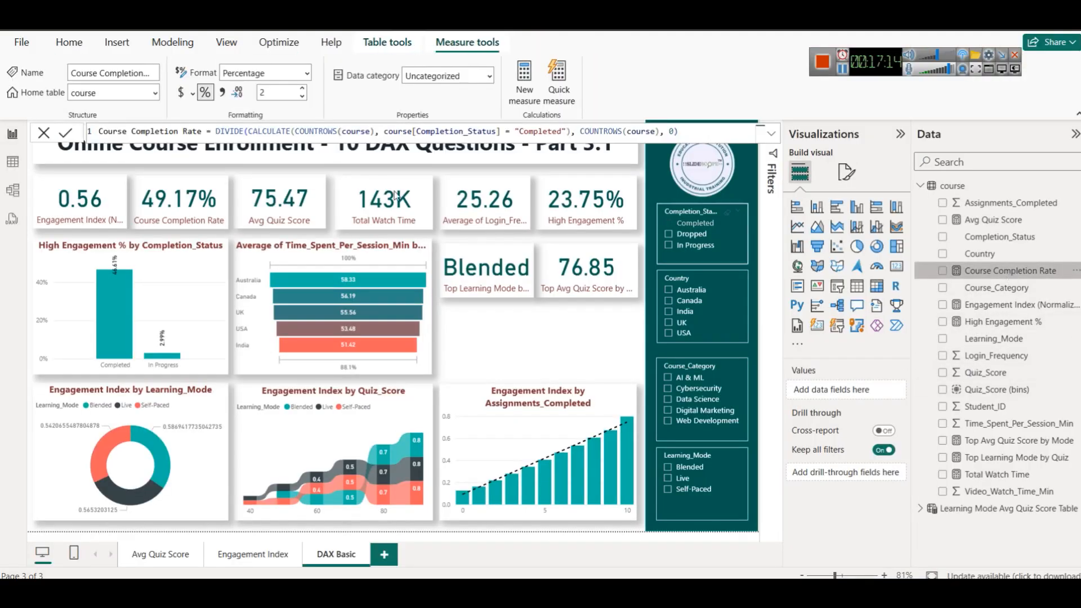
pyautogui.rightClick(954, 193)
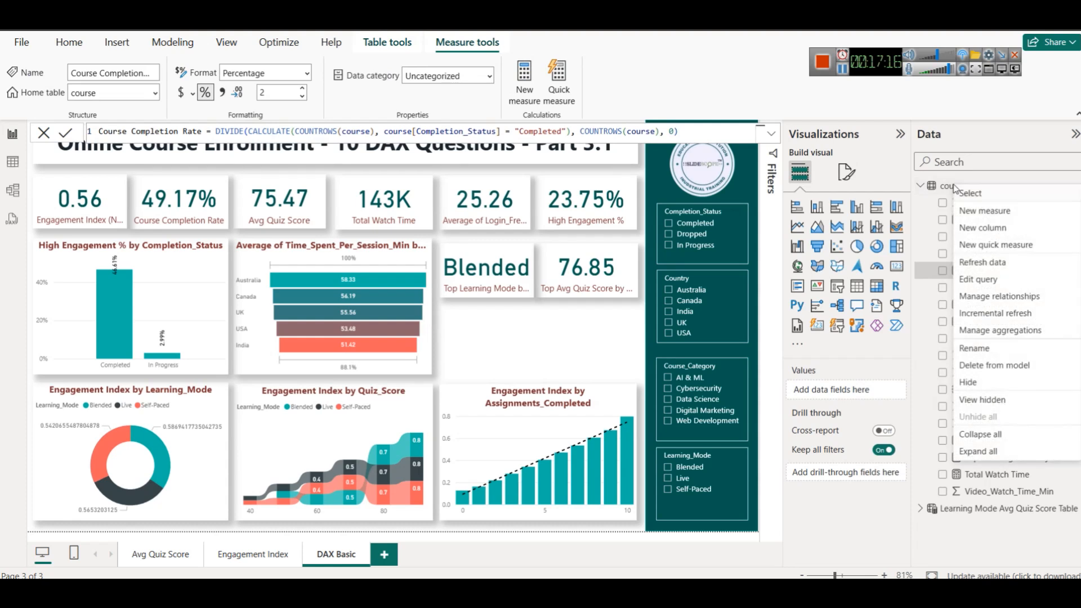
pyautogui.click(968, 208)
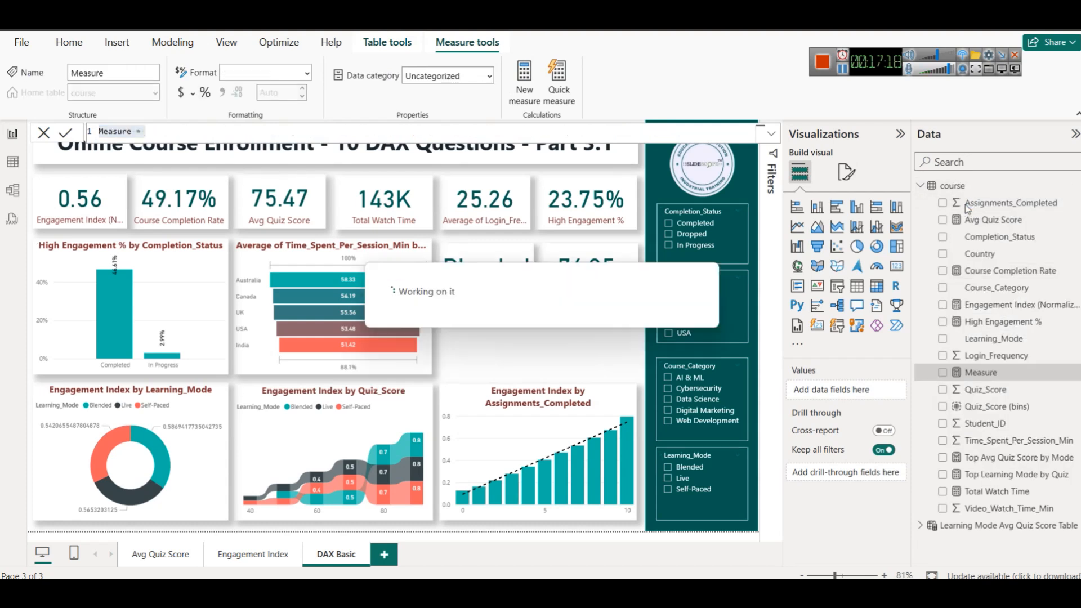
pyautogui.hotkey('ctrl', 'v')
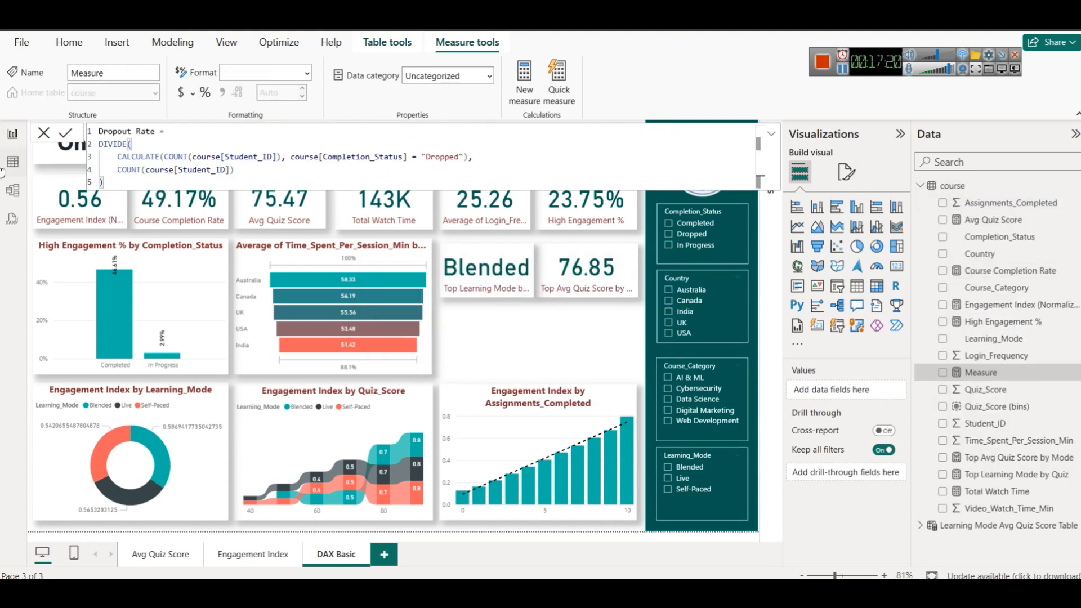
pyautogui.click(65, 133)
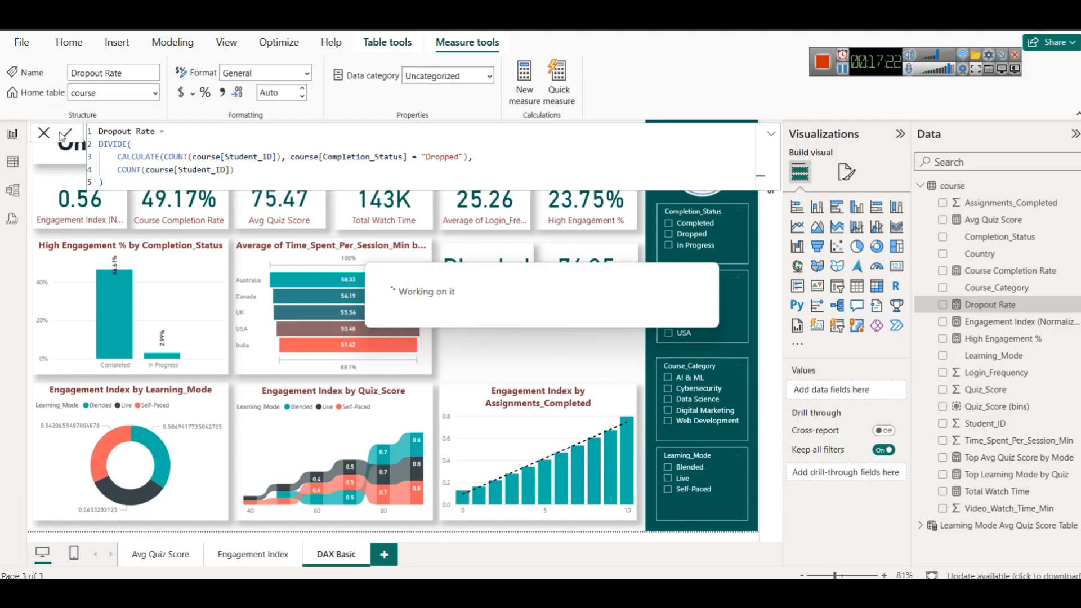
pyautogui.click(613, 329)
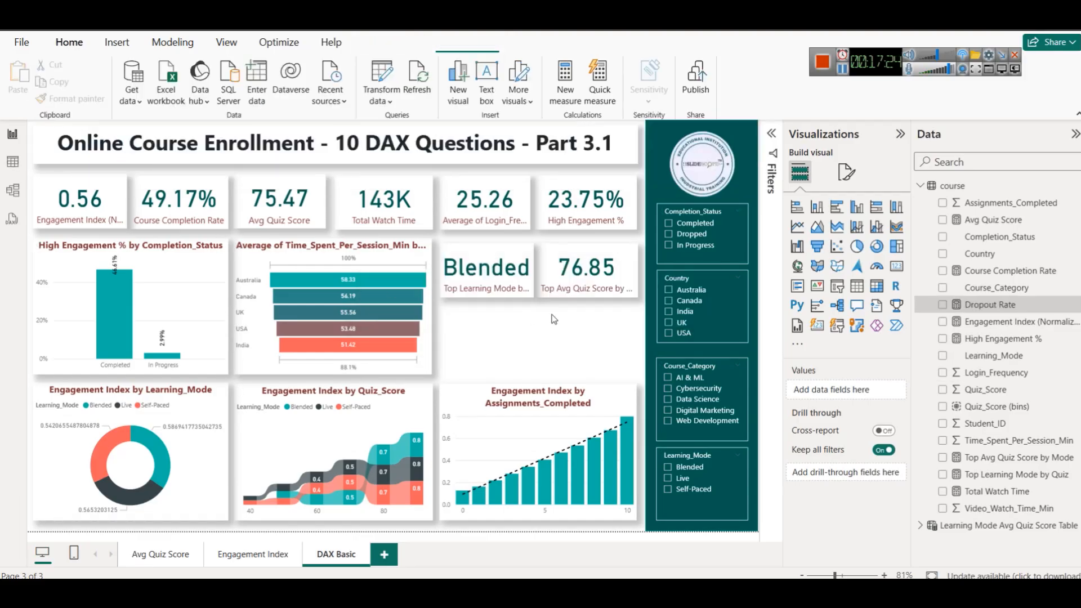
# Duplicate the Top Avg Quiz Score by Mode card, place the copy directly below it, and replace its field with Dropout Rate
pyautogui.click(602, 272)
pyautogui.moveTo(601, 272); pyautogui.dragTo(601, 336)
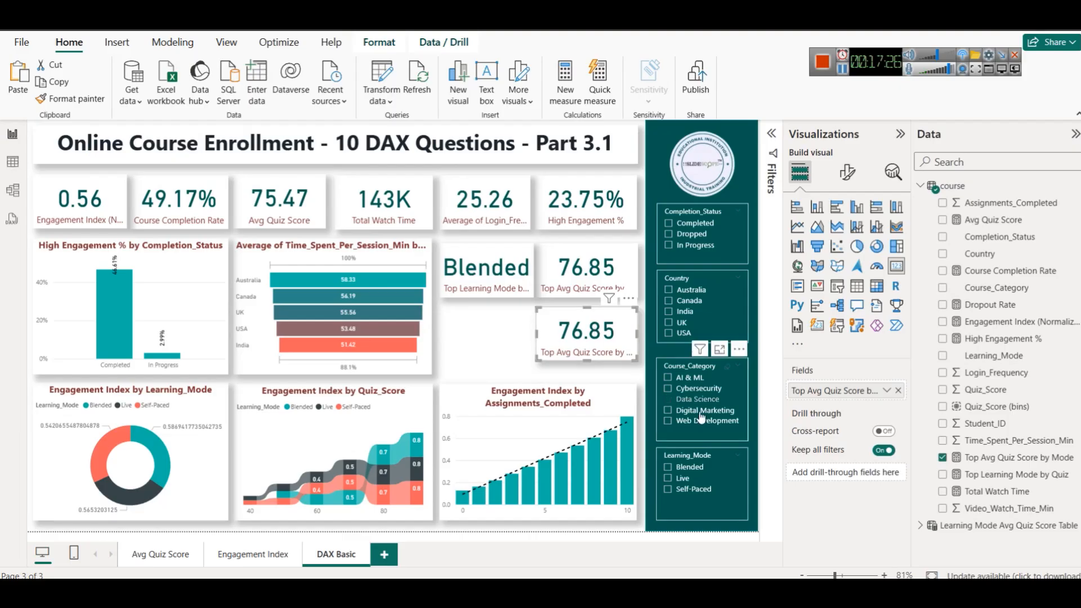
pyautogui.moveTo(595, 335); pyautogui.dragTo(595, 345)
pyautogui.click(588, 280)
pyautogui.moveTo(586, 298); pyautogui.dragTo(589, 315)
pyautogui.click(584, 328)
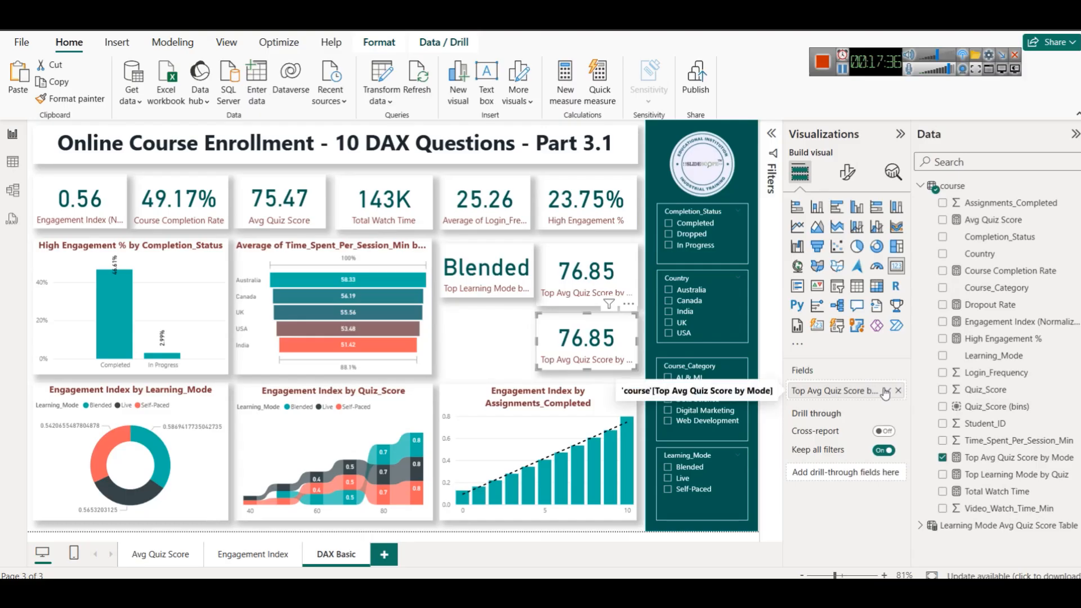
pyautogui.click(898, 390)
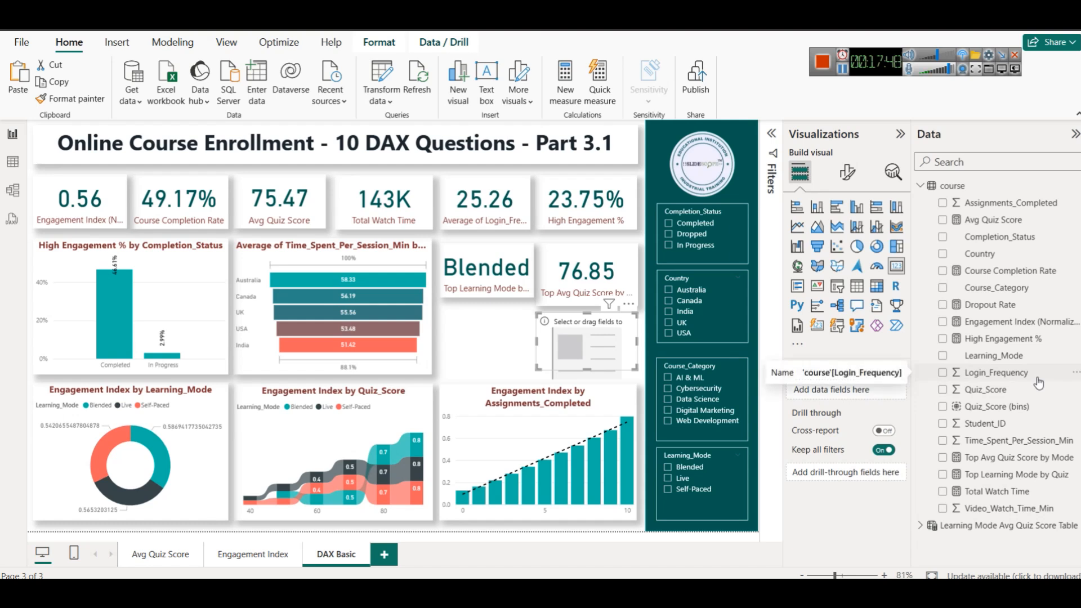
pyautogui.moveTo(989, 304); pyautogui.dragTo(602, 365)
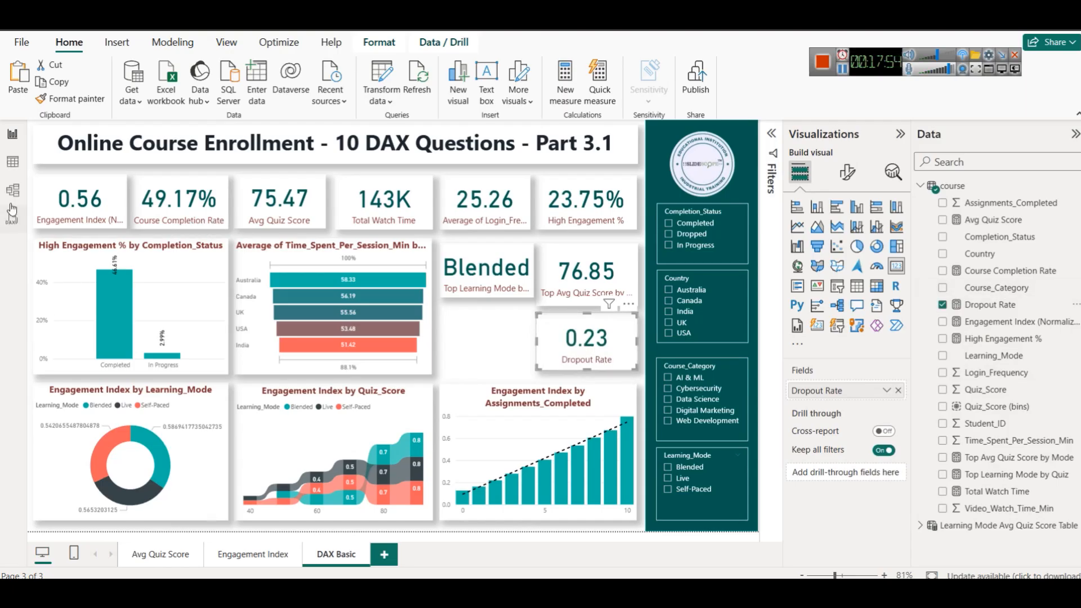
# In the Dropout Rate measure, enclose the DIVIDE expression in parentheses, multiply it by 100, and return to the report page
pyautogui.click(12, 166)
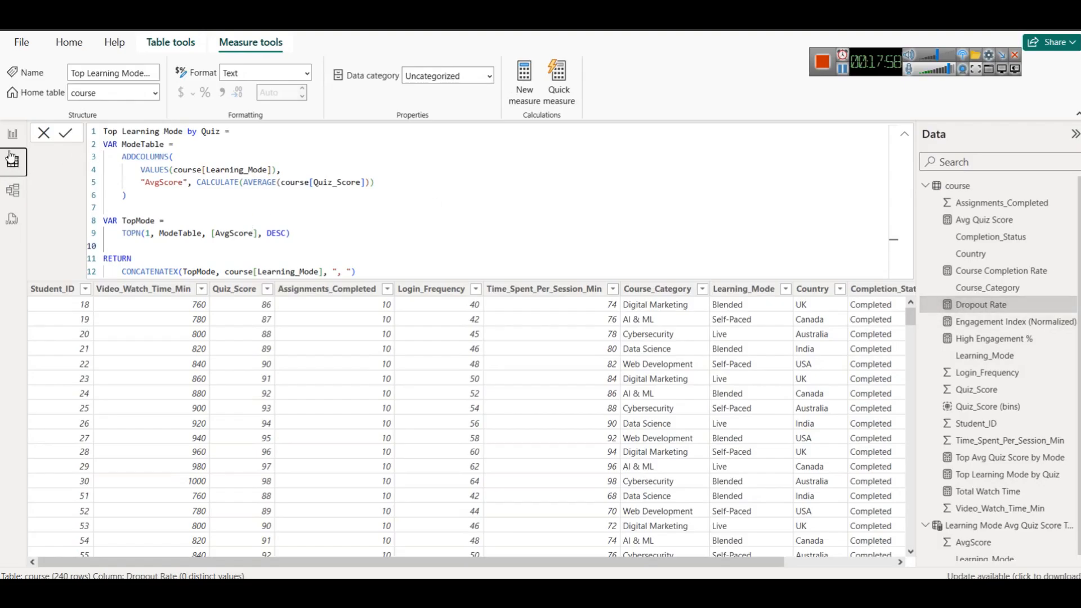
pyautogui.click(954, 304)
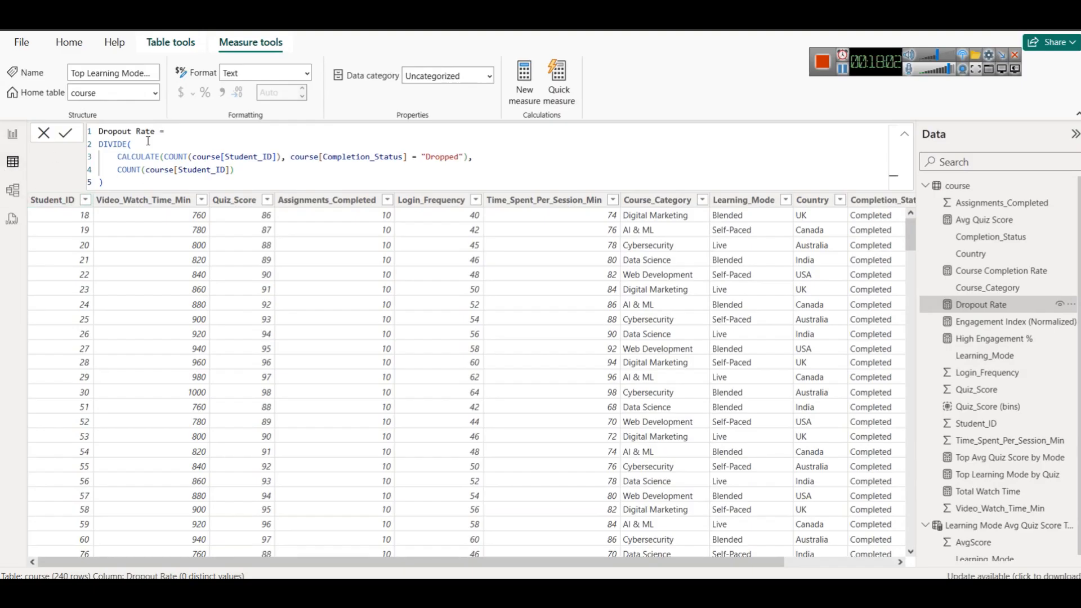
pyautogui.click(182, 133)
pyautogui.press('Right')
pyautogui.write('(')
pyautogui.hotkey('ctrl', 'End')
pyautogui.write(')')
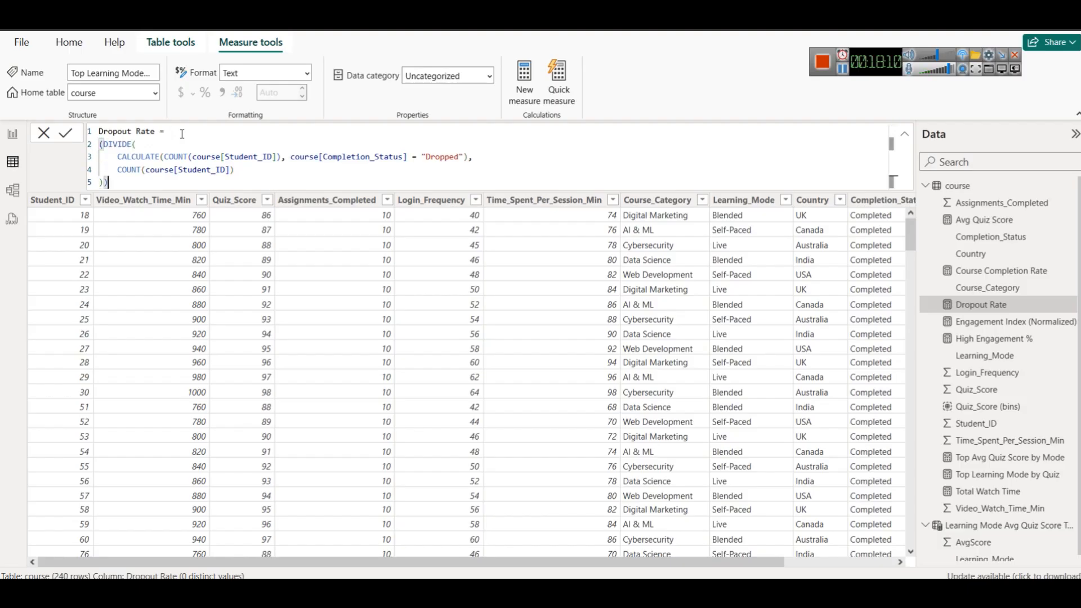
pyautogui.write(' * 100')
pyautogui.click(66, 133)
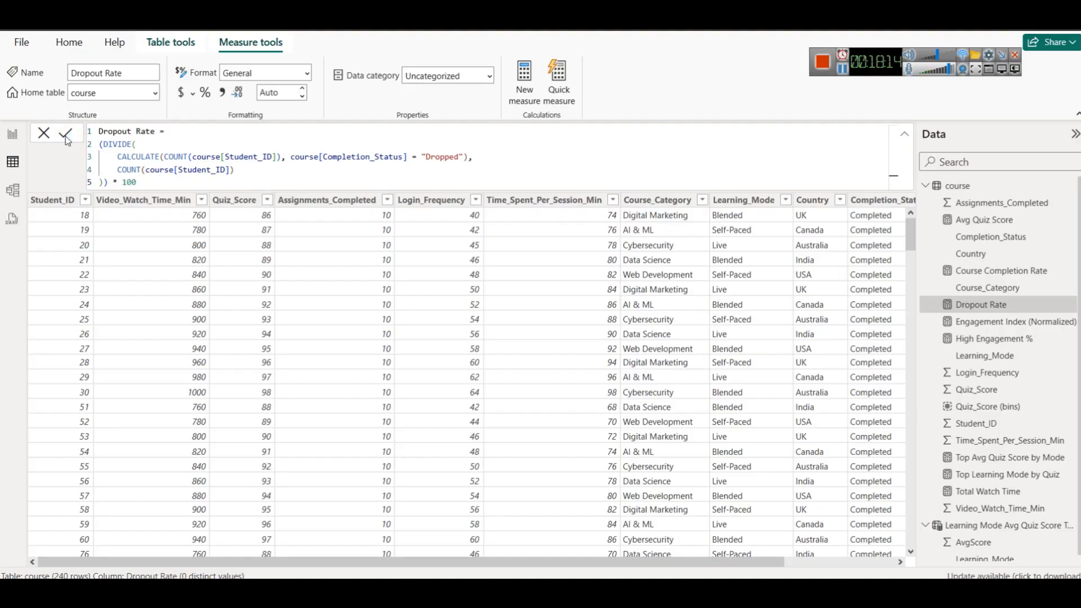
pyautogui.click(13, 135)
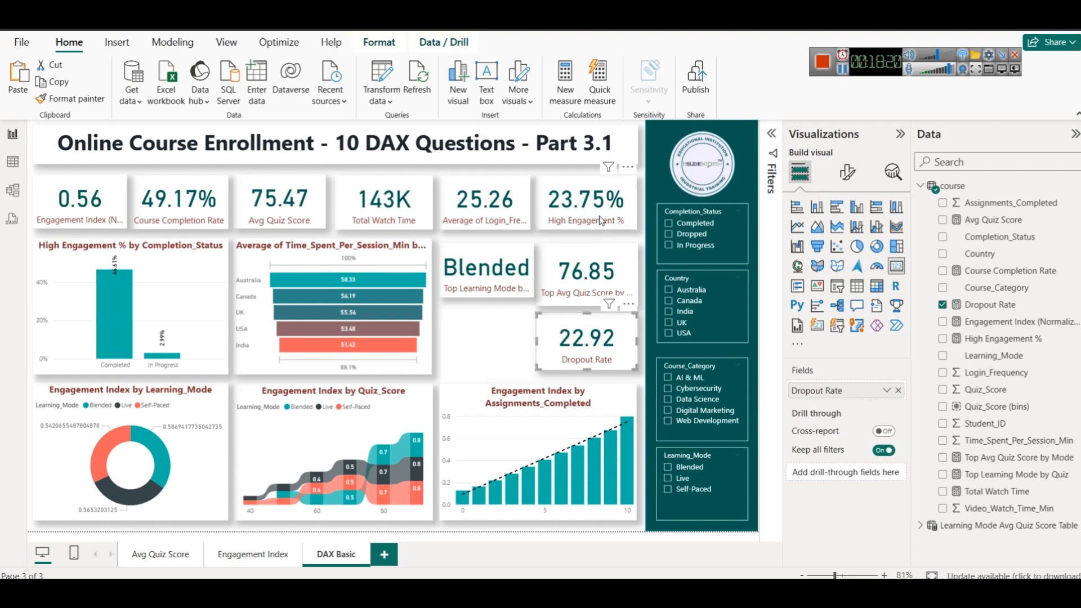
# Try to append a "%" sign to the Dropout Rate measure by wrapping the DIVIDE * 100 expression in CONCATENATE
pyautogui.click(984, 308)
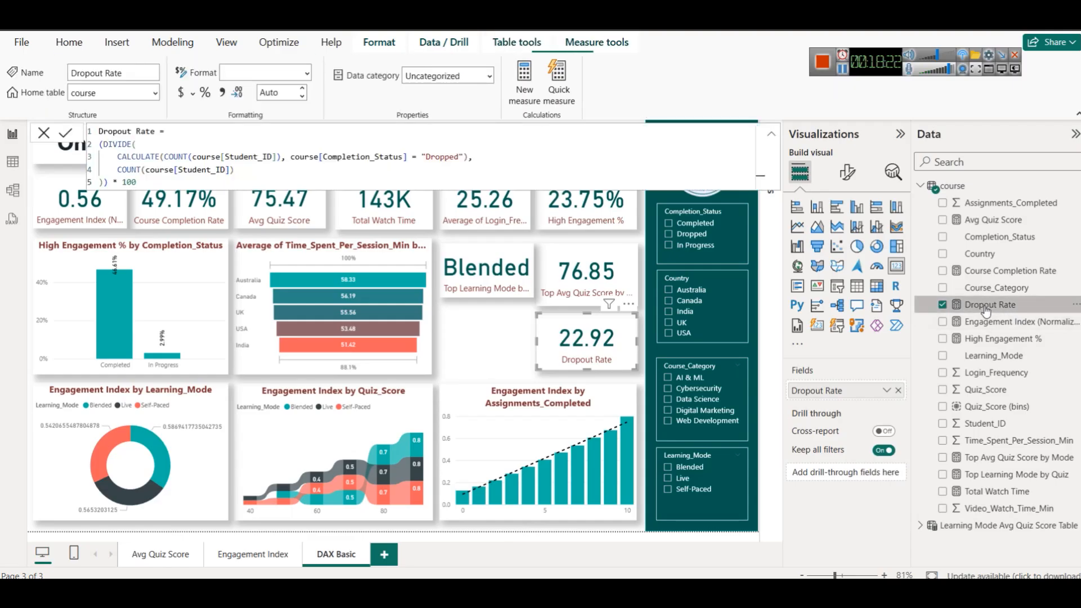
pyautogui.click(100, 145)
pyautogui.write('CONCATENATE(')
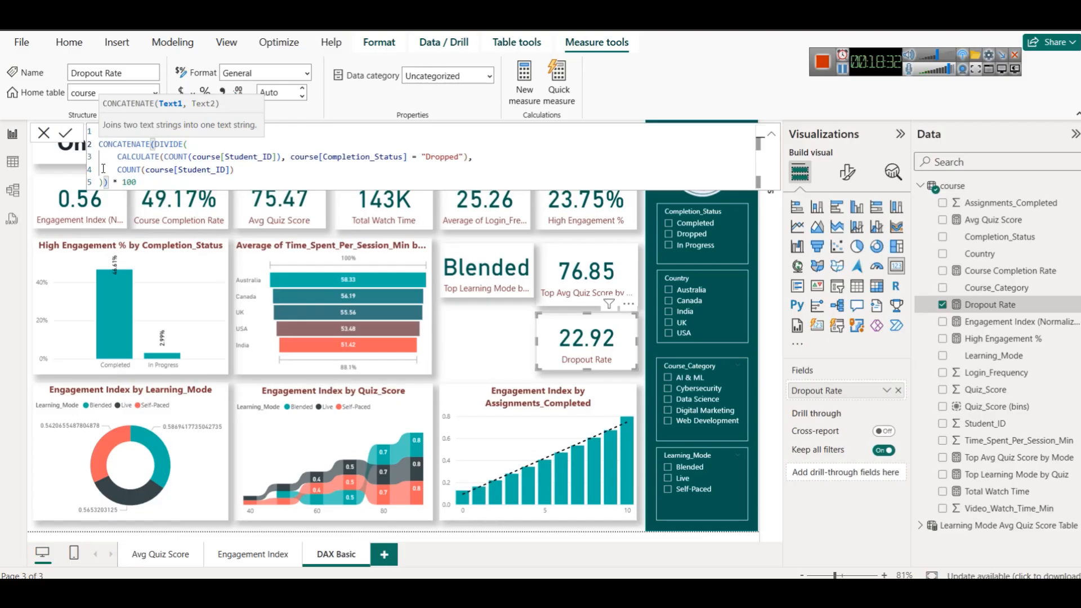
pyautogui.write('(')
pyautogui.hotkey('ctrl', 'End')
pyautogui.write('), "')
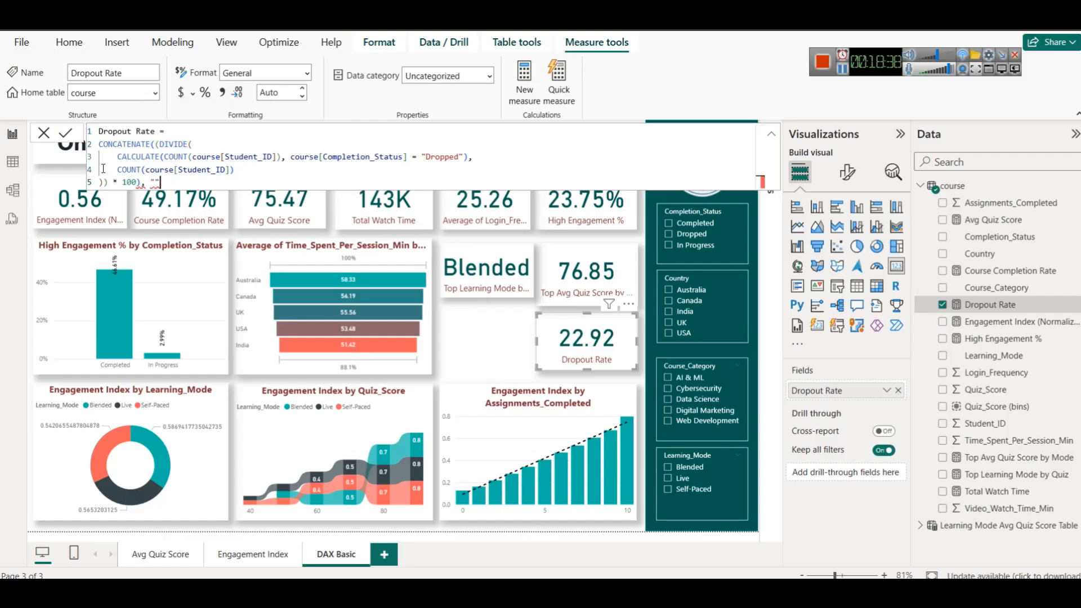
pyautogui.write('%")')
pyautogui.click(144, 183)
pyautogui.write(',')
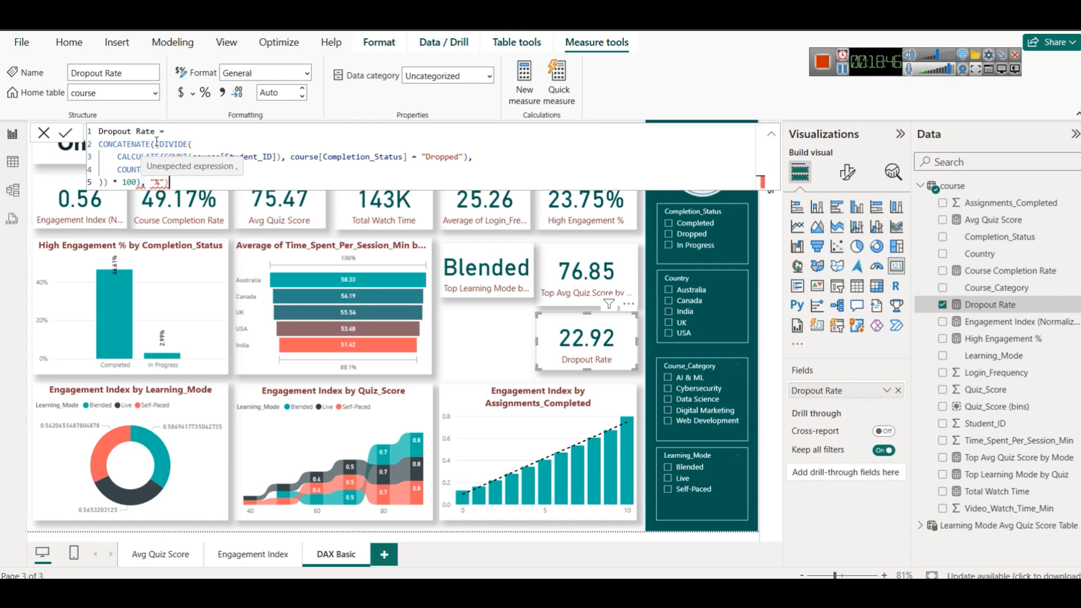
pyautogui.click(156, 145)
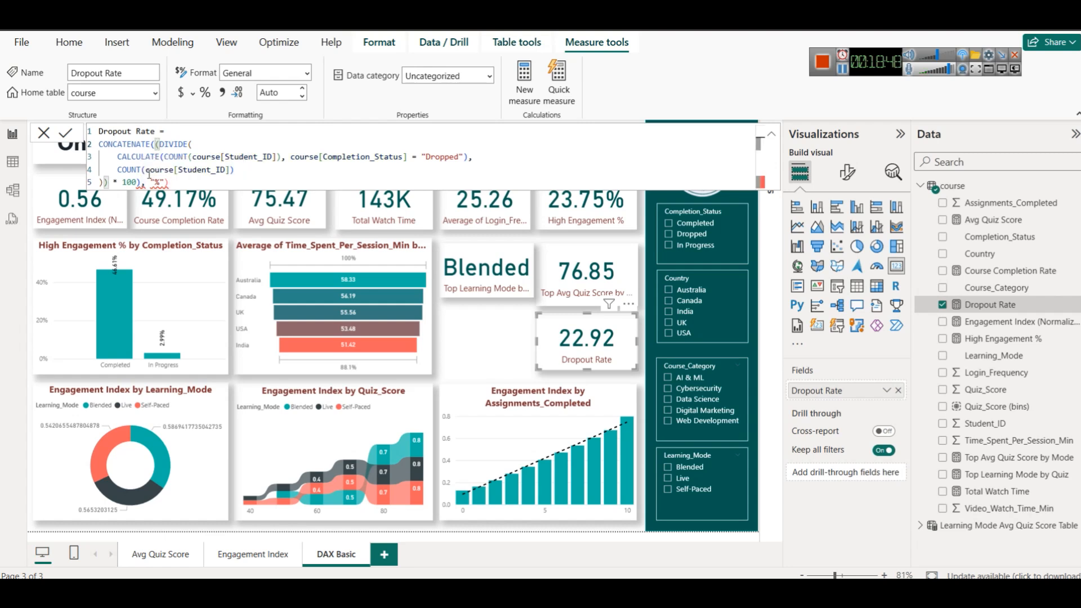
pyautogui.press('Right')
pyautogui.press('BackSpace')
pyautogui.press('Return')
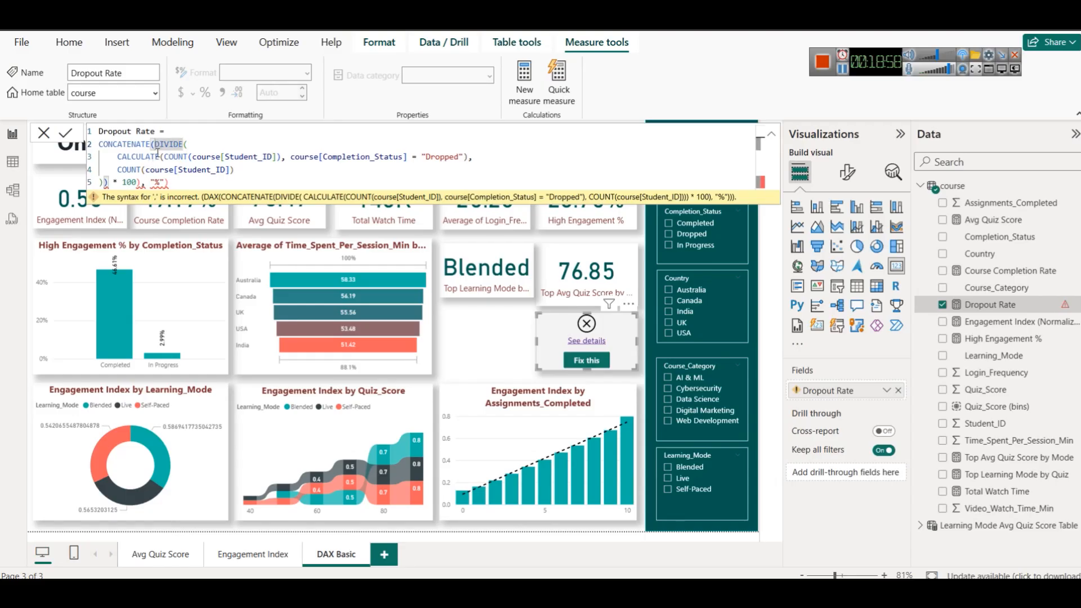
# Copy the whole Dropout Rate formula and paste it into Notepad below the Course Completion Rate notes
pyautogui.hotkey('ctrl', 'a')
pyautogui.hotkey('ctrl', 'c')
pyautogui.click(368, 590)
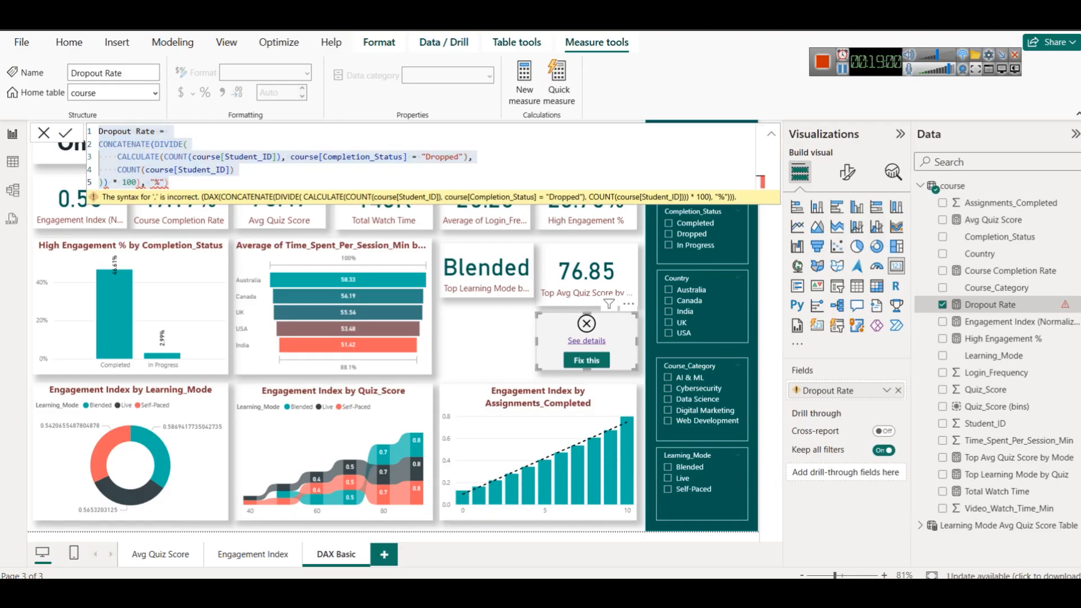
pyautogui.click(475, 524)
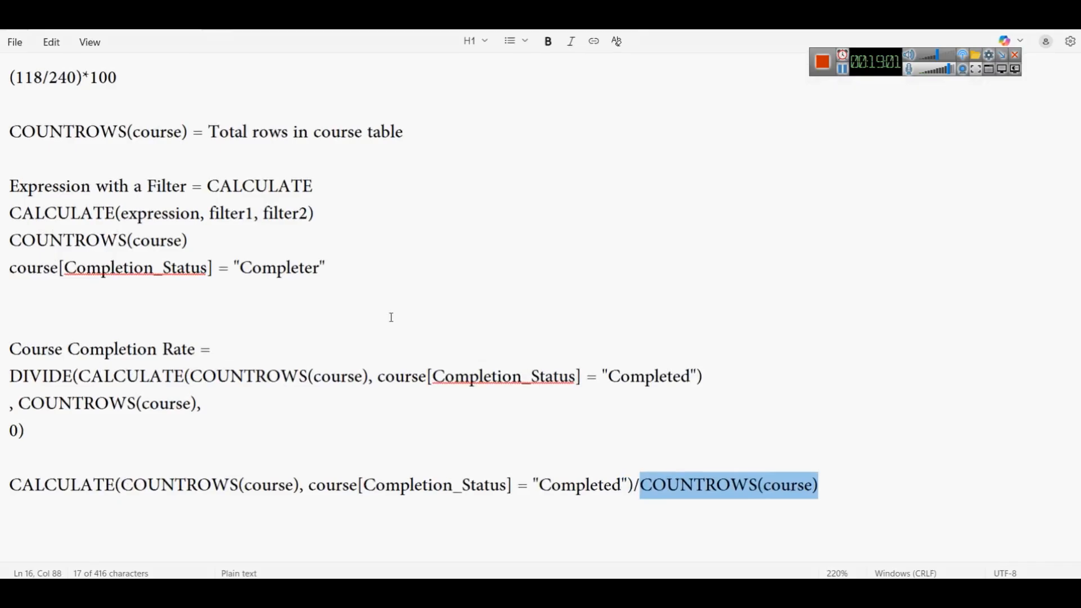
pyautogui.click(893, 506)
pyautogui.press('Return')
pyautogui.press('Return')
pyautogui.press('Return')
pyautogui.hotkey('ctrl', 'v')
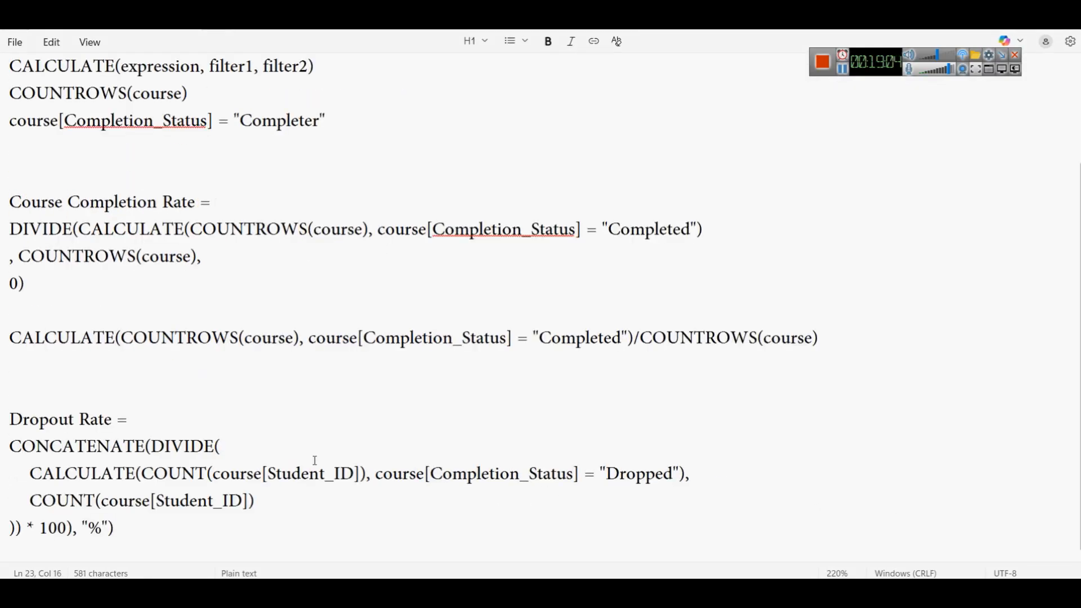
pyautogui.click(842, 70)
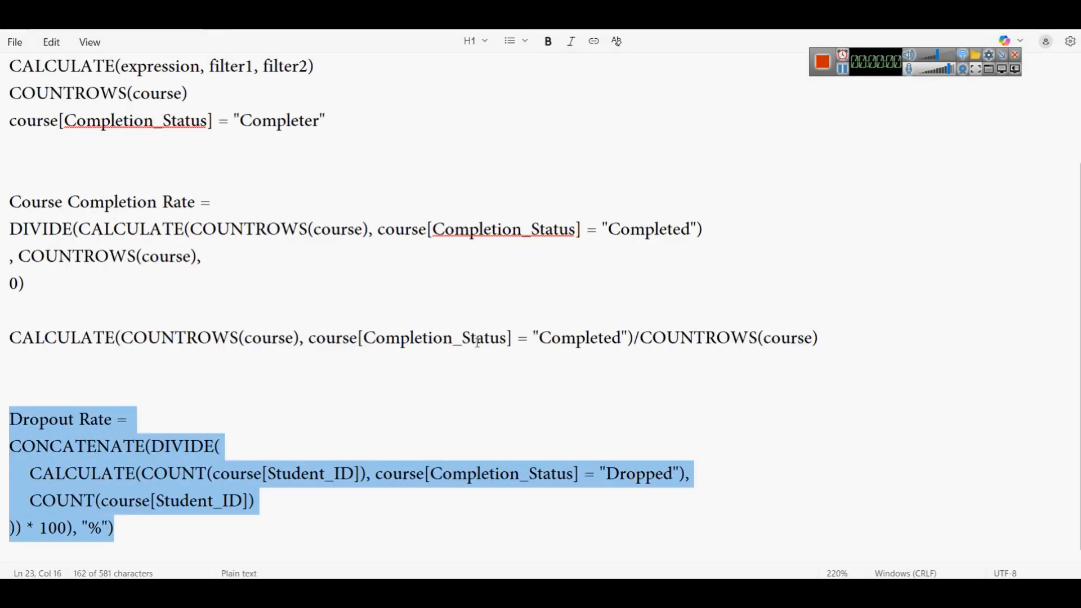
pyautogui.scroll(1, 477, 342)
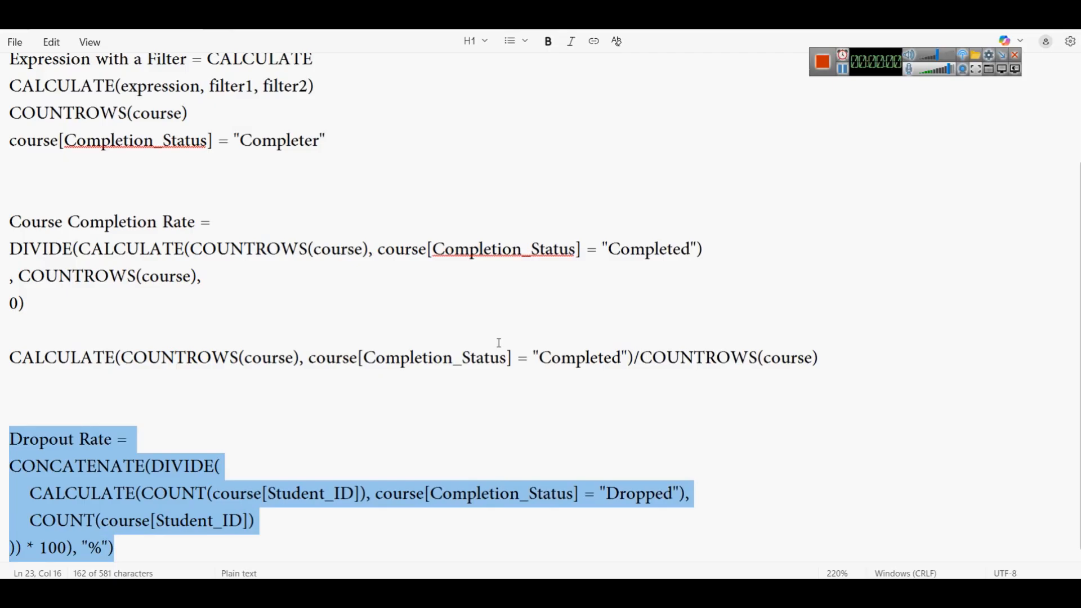
# Add a restructured Dropout Rate formula below the first one, with CONCATENATE enclosing DIVIDE(...) * 100 and "%" as its two arguments
pyautogui.click(458, 549)
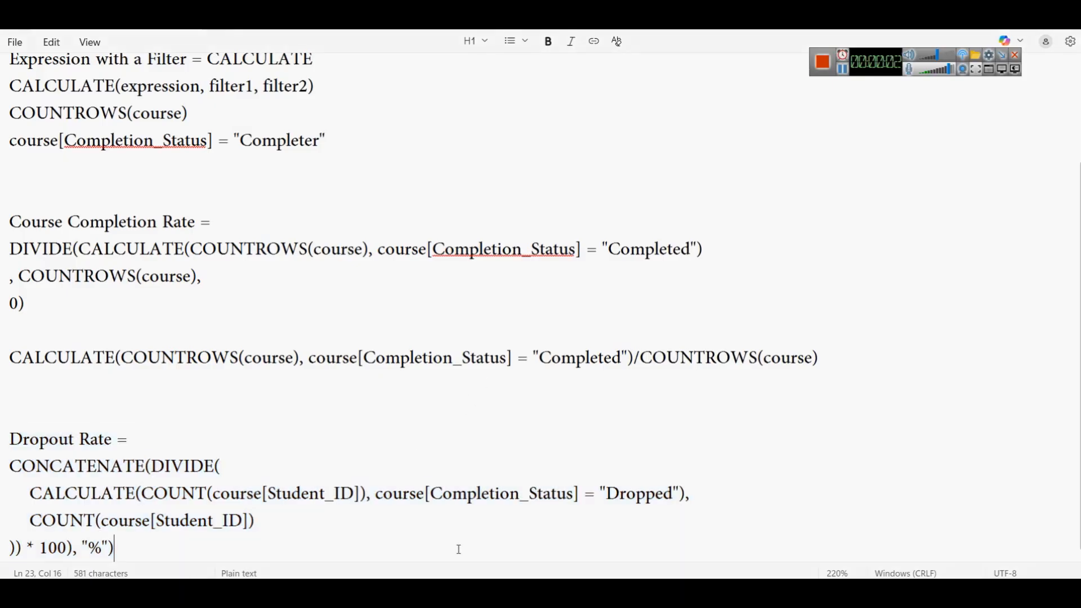
pyautogui.press('Return')
pyautogui.press('Return')
pyautogui.press('Return')
pyautogui.write('Dropout Rate = CONCATENATE(     DIVIDE(         CALCULATE(             COUNT(course[Student_ID]),             course[Completion_Status] = "Dropped"         ),         COUNT(course[Student_ID])     ) * 100,     "%" )')
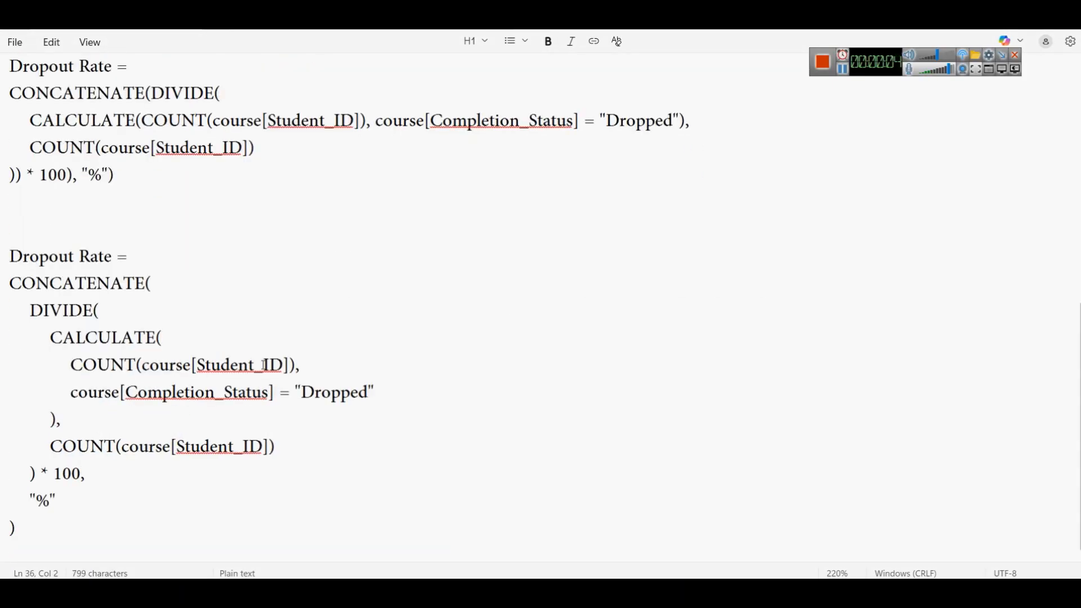
# Check the CONCATENATE parentheses and arguments in the restructured Dropout Rate formula and copy the complete formula
pyautogui.click(164, 282)
pyautogui.moveTo(152, 284); pyautogui.dragTo(145, 284)
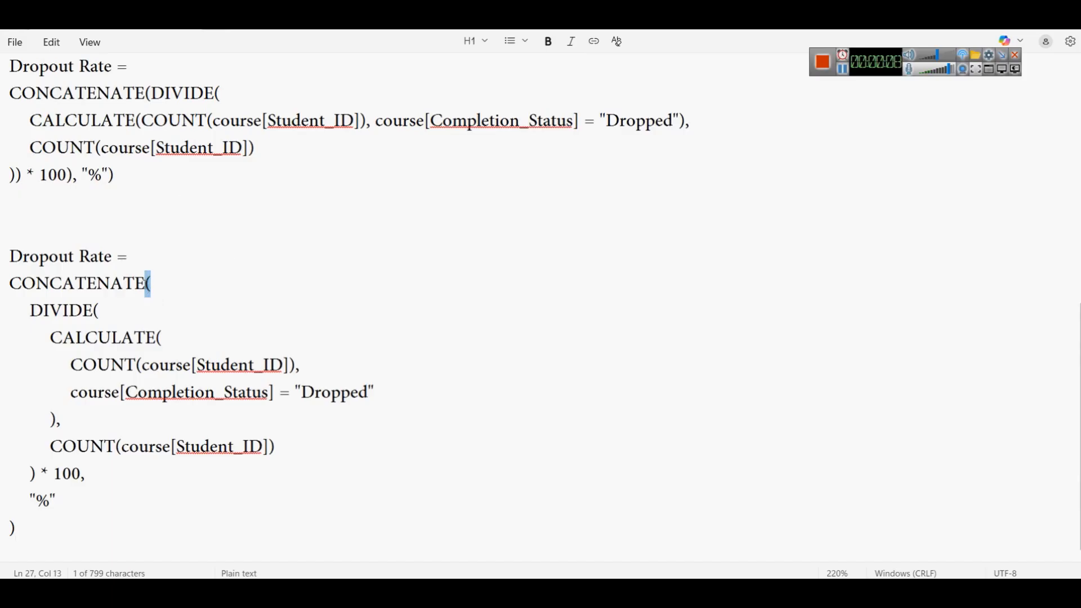
pyautogui.moveTo(31, 528); pyautogui.dragTo(3, 528)
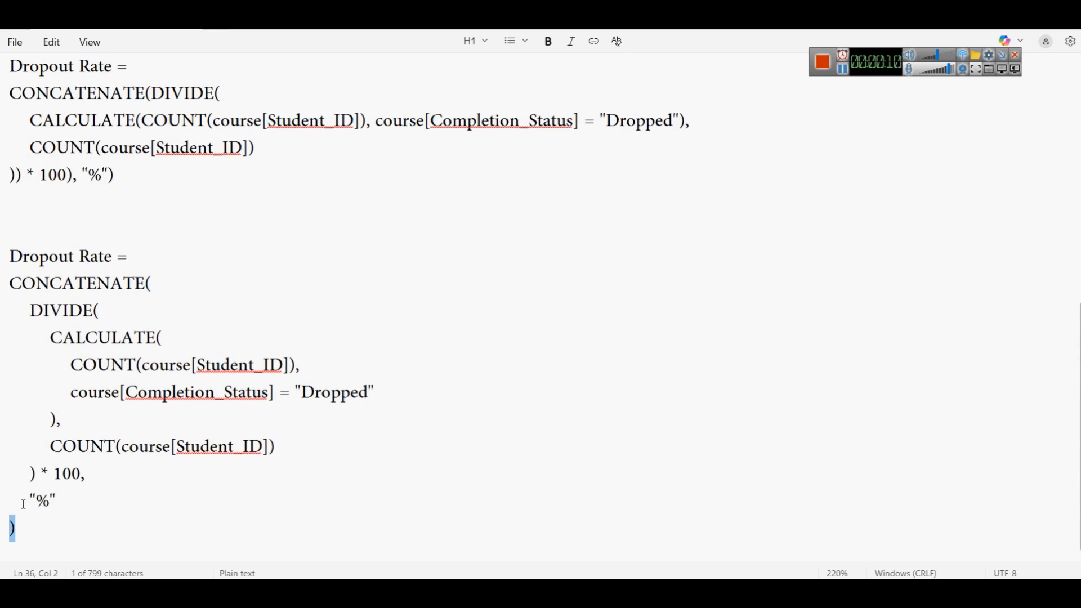
pyautogui.moveTo(31, 312); pyautogui.dragTo(48, 502)
pyautogui.click(68, 514)
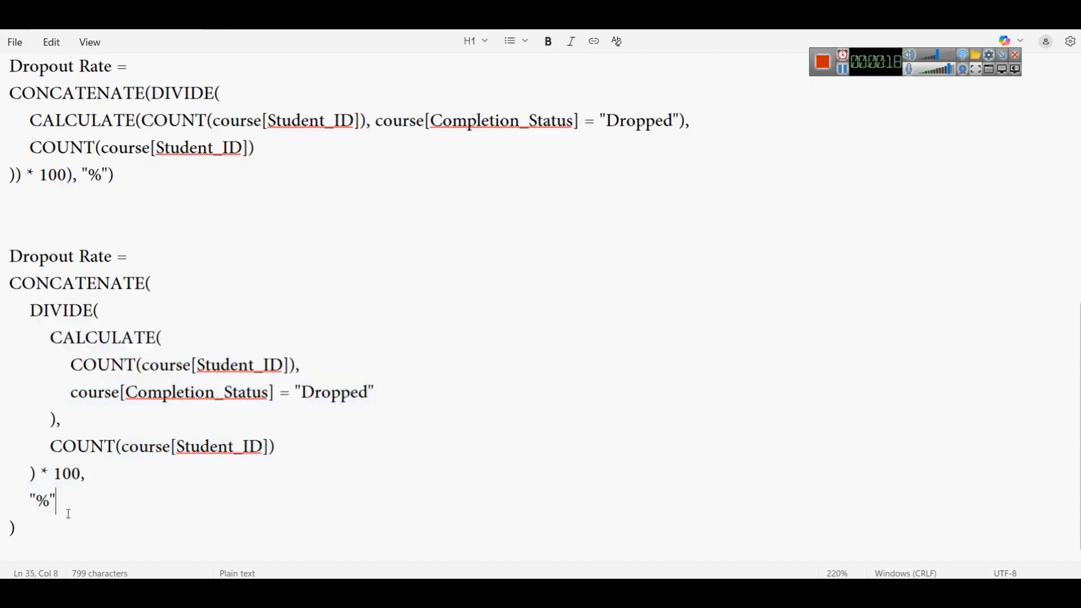
pyautogui.moveTo(33, 534); pyautogui.dragTo(10, 228)
pyautogui.hotkey('ctrl', 'c')
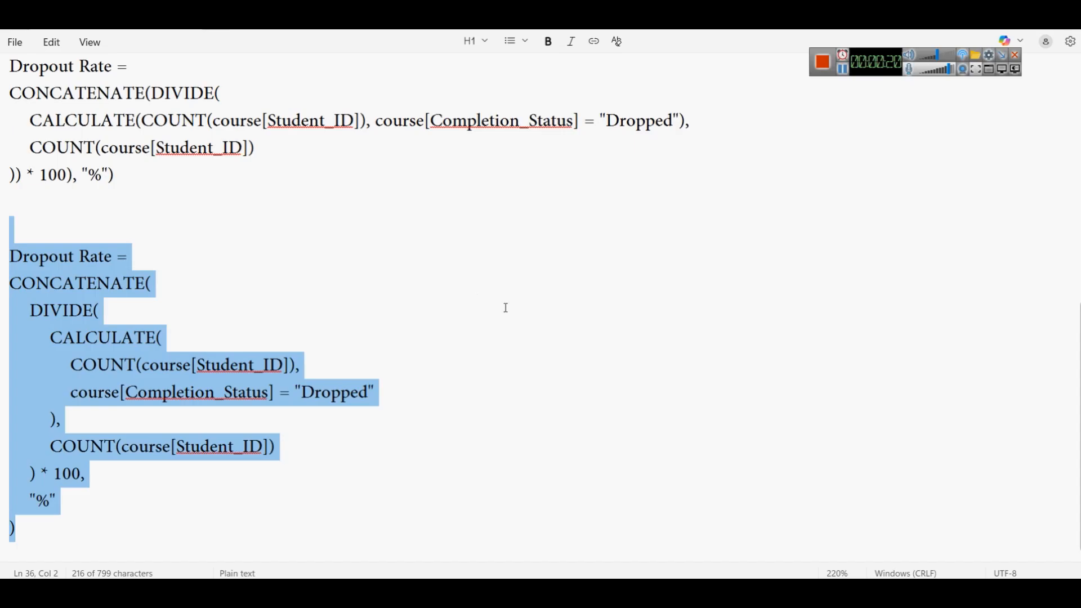
# Switch to Power BI Desktop and replace the Dropout Rate measure's formula with the copied one, without the leading blank line
pyautogui.hotkey('alt', 'Tab')
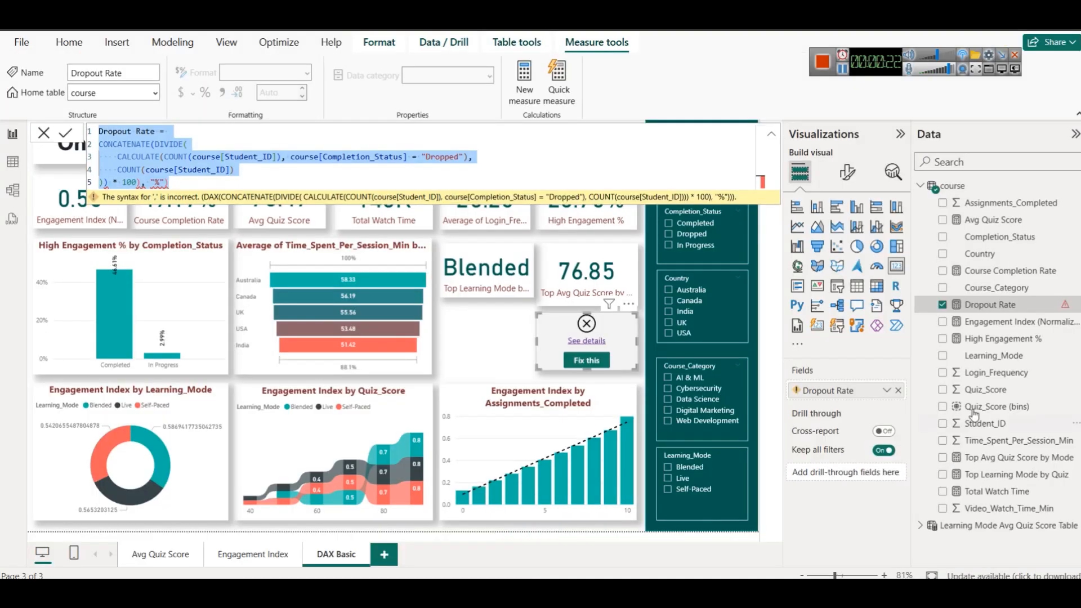
pyautogui.hotkey('ctrl', 'v')
pyautogui.click(203, 131)
pyautogui.press('Delete')
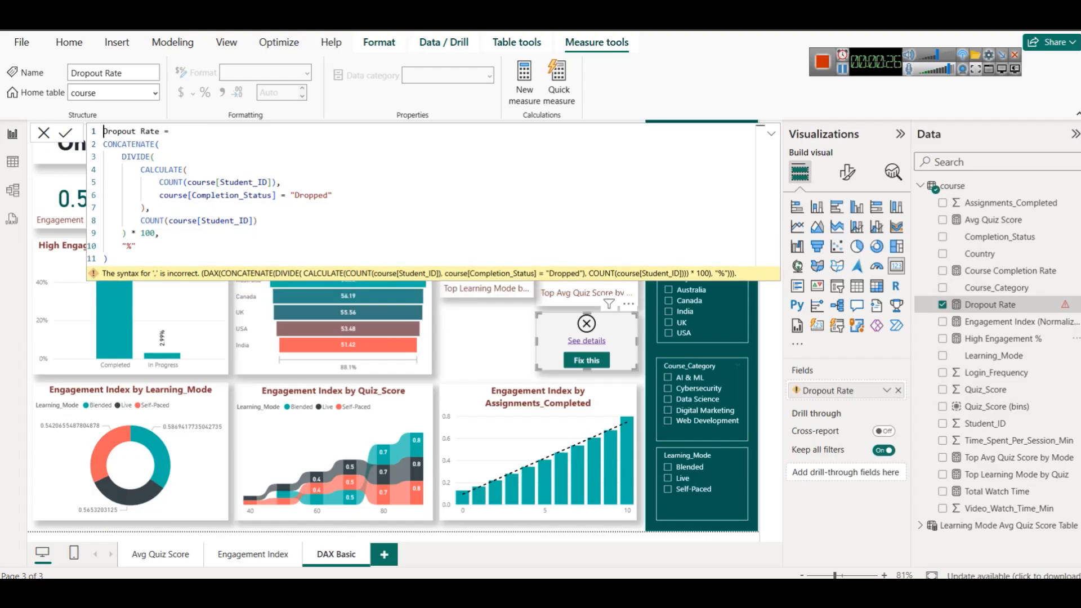
pyautogui.click(65, 132)
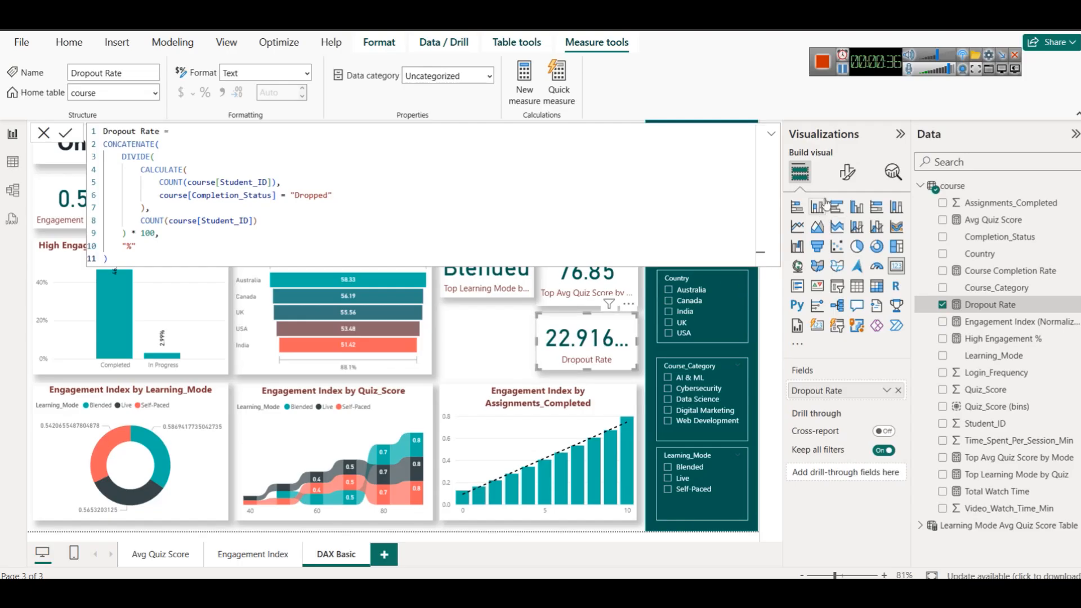
# Try to shorten the Dropout Rate card's callout value with Thousands display units and 2 decimal places
pyautogui.click(839, 180)
pyautogui.click(822, 271)
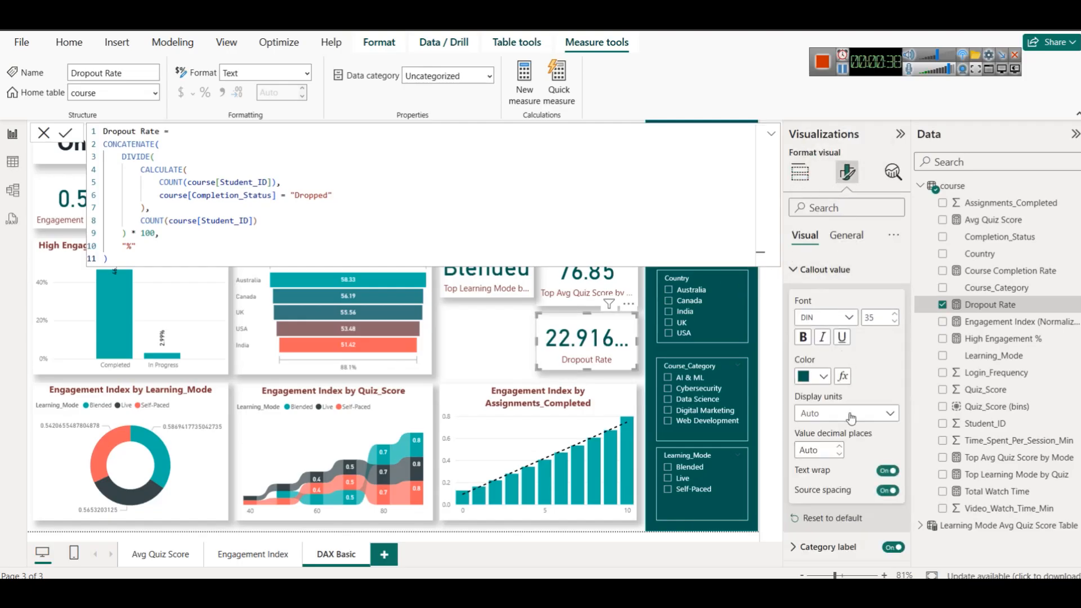
pyautogui.click(840, 448)
pyautogui.click(825, 413)
pyautogui.click(836, 462)
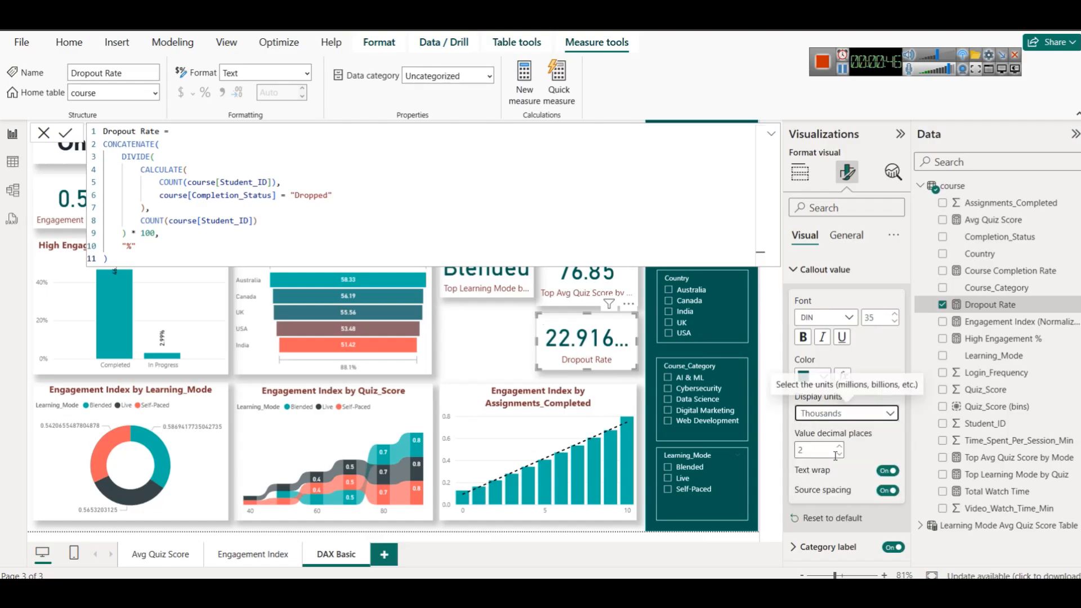
pyautogui.hotkey('ctrl', 'z')
pyautogui.hotkey('ctrl', 'z')
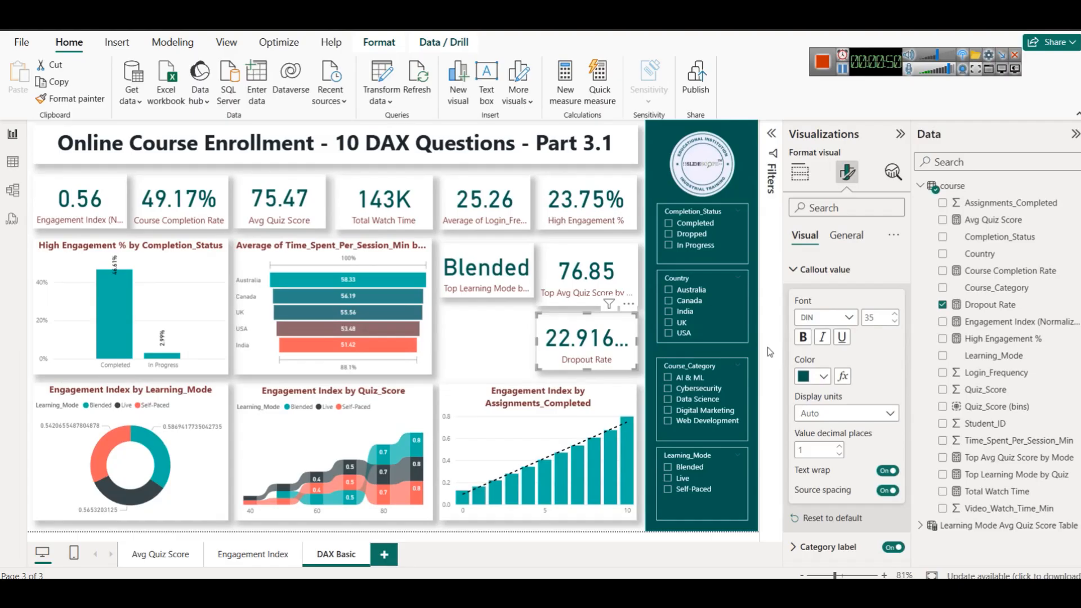
# Try to round the percentage in the Dropout Rate measure by enclosing DIVIDE(...) * 100 in ROUND with 2 digits
pyautogui.click(983, 305)
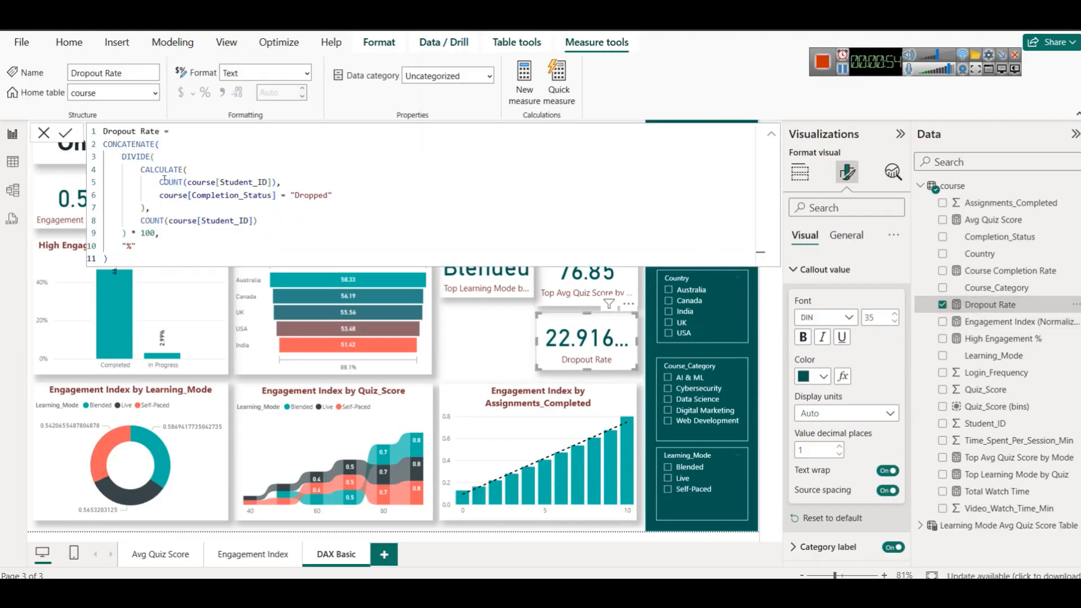
pyautogui.click(123, 159)
pyautogui.write('ROU')
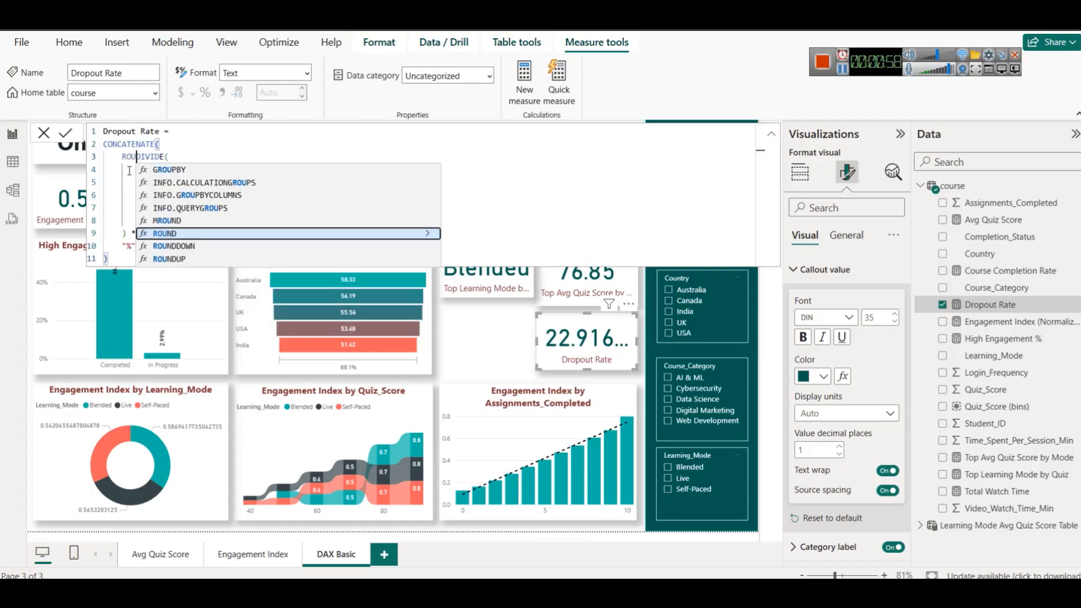
pyautogui.write('ND(')
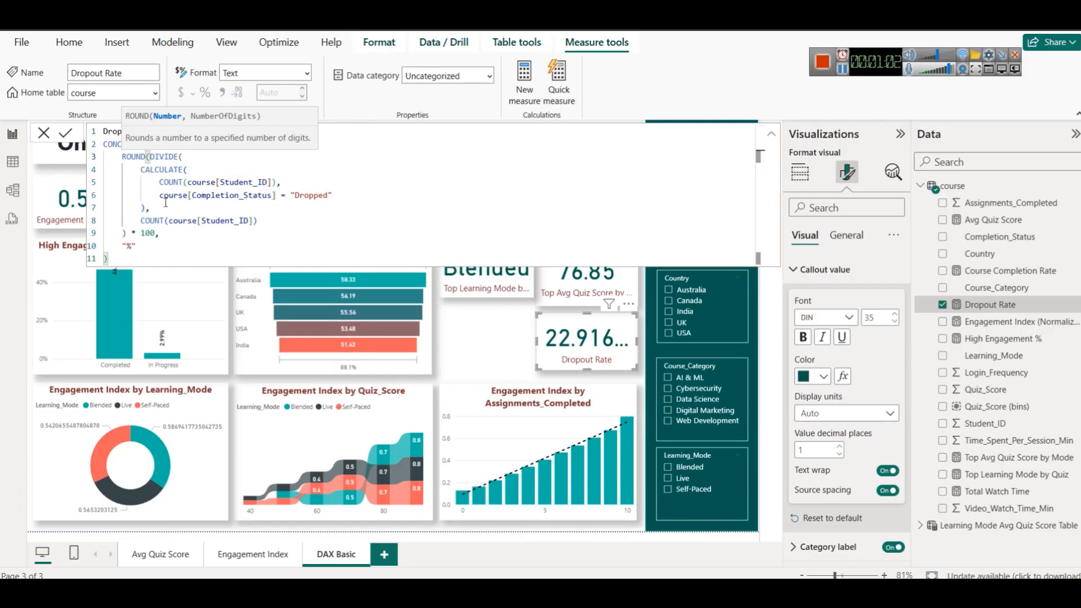
pyautogui.click(155, 233)
pyautogui.write('),2)')
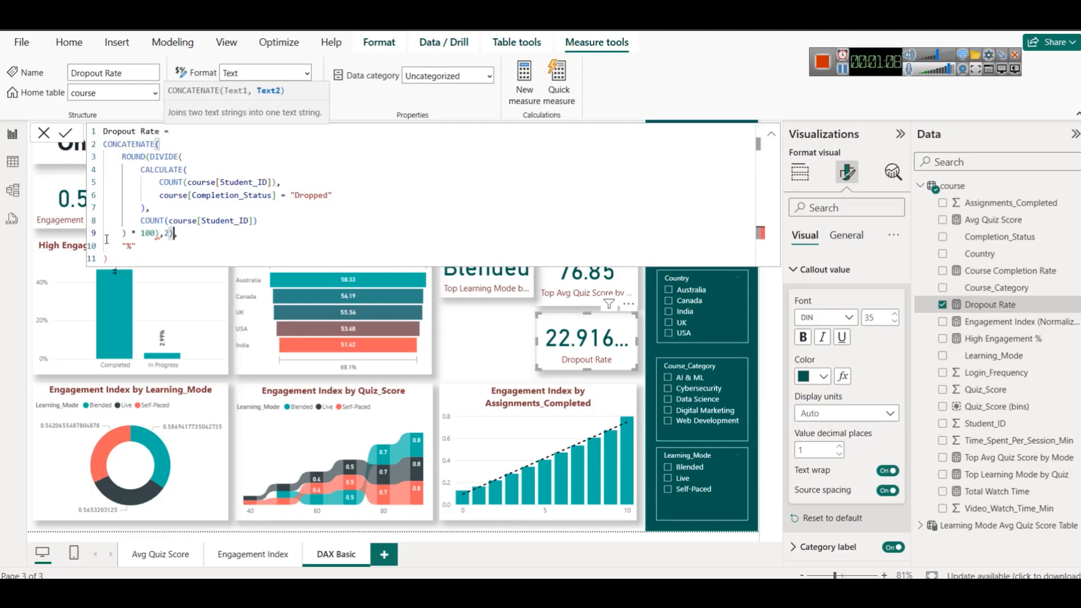
pyautogui.click(192, 246)
pyautogui.click(159, 233)
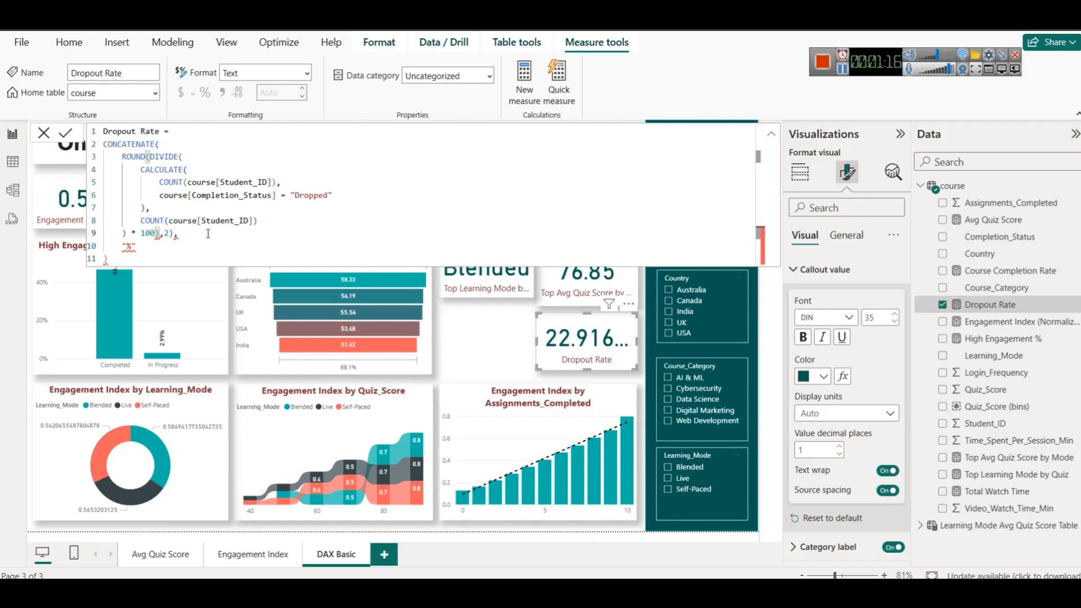
# Replace the whole Dropout Rate formula with CONCATENATE(ROUND(DIVIDE(...) * 100, 2), "%"), commit it and check the ROUND arguments
pyautogui.hotkey('ctrl', 'a')
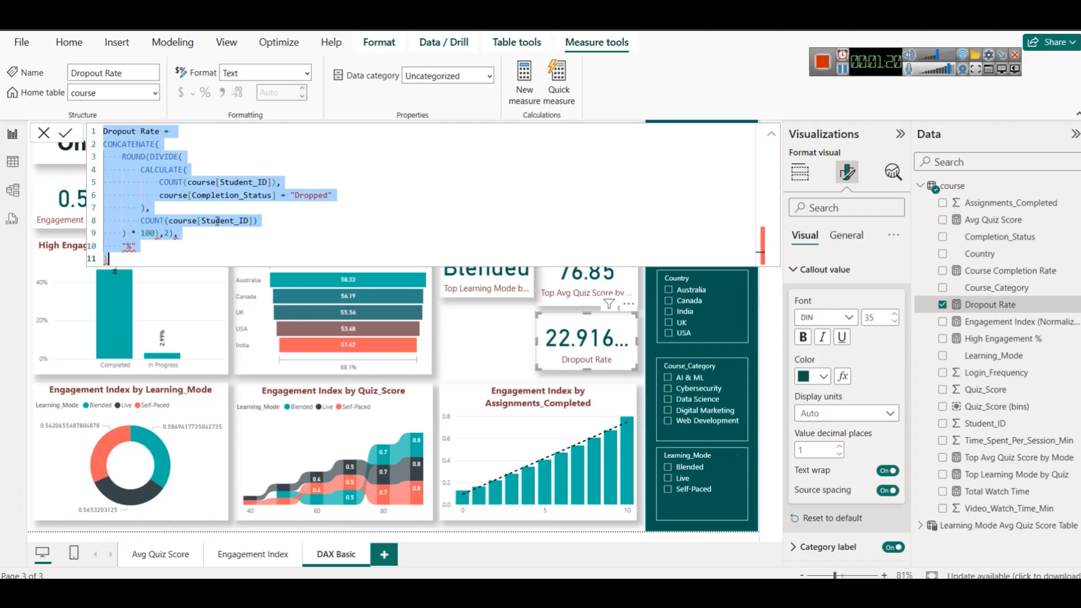
pyautogui.write('Dropout Rate = CONCATENATE(     ROUND(         DIVIDE(             CALCULATE(                 COUNT(course[Student_ID]),                 course[Completion_Status] = "Dropped"             ),             COUNT(course[Student_ID])         ) * 100,         2     ),     "%" )')
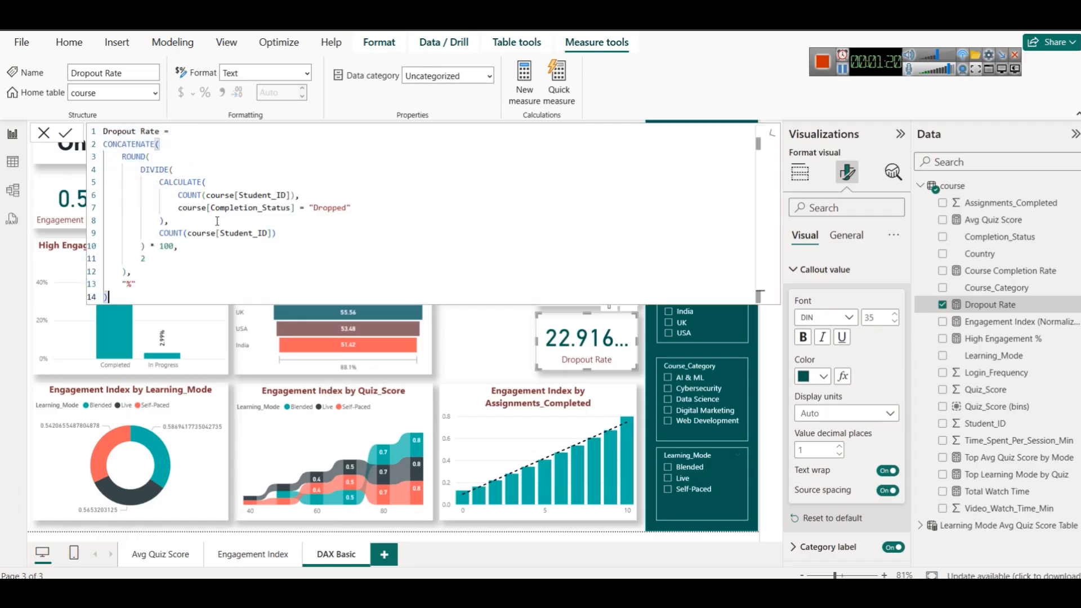
pyautogui.click(66, 132)
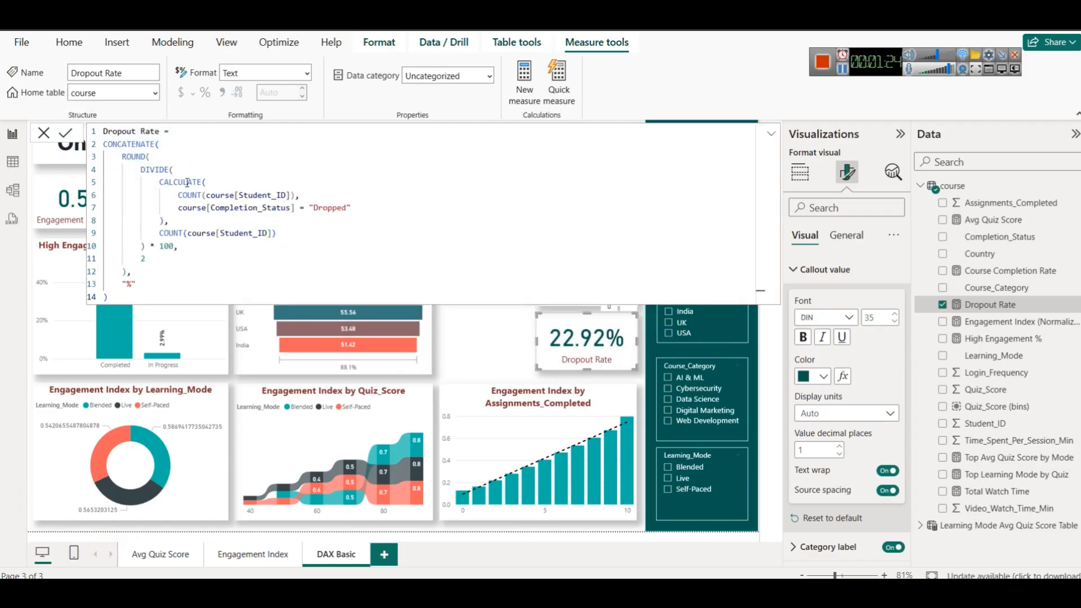
pyautogui.click(162, 161)
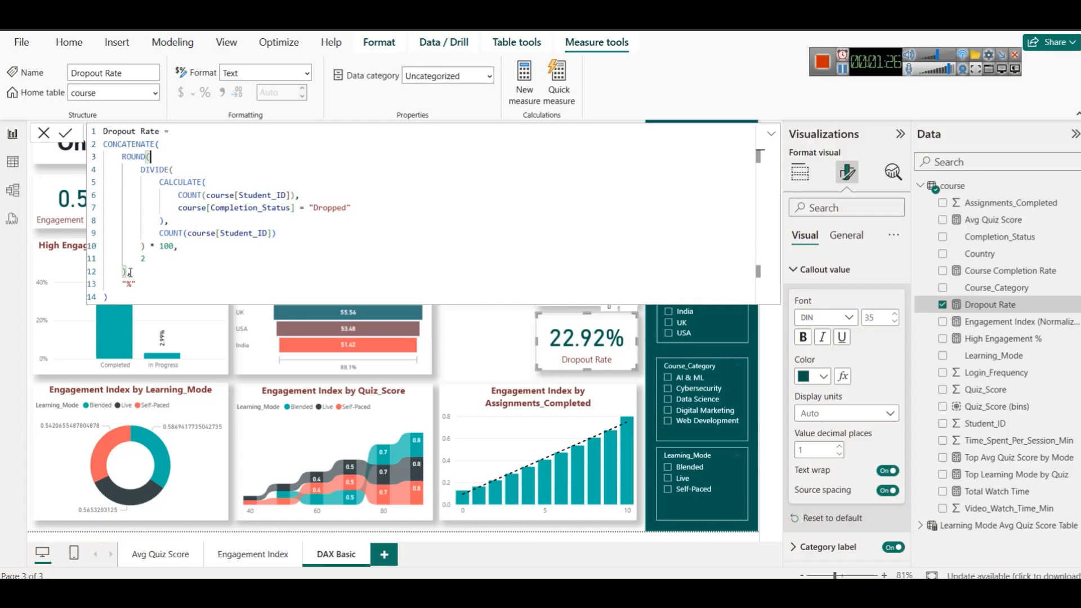
pyautogui.click(144, 260)
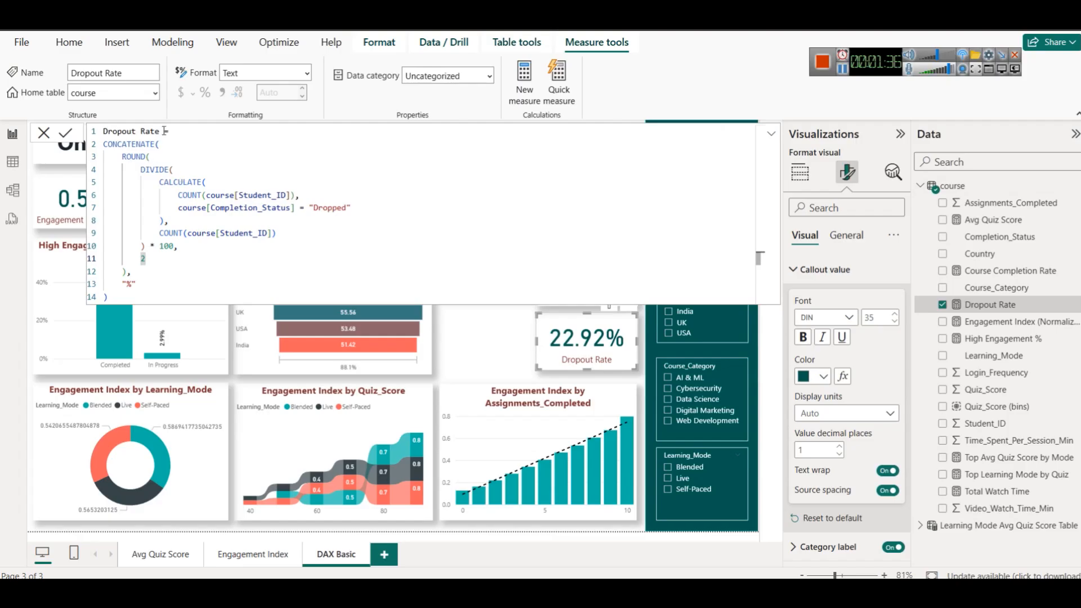
pyautogui.click(771, 134)
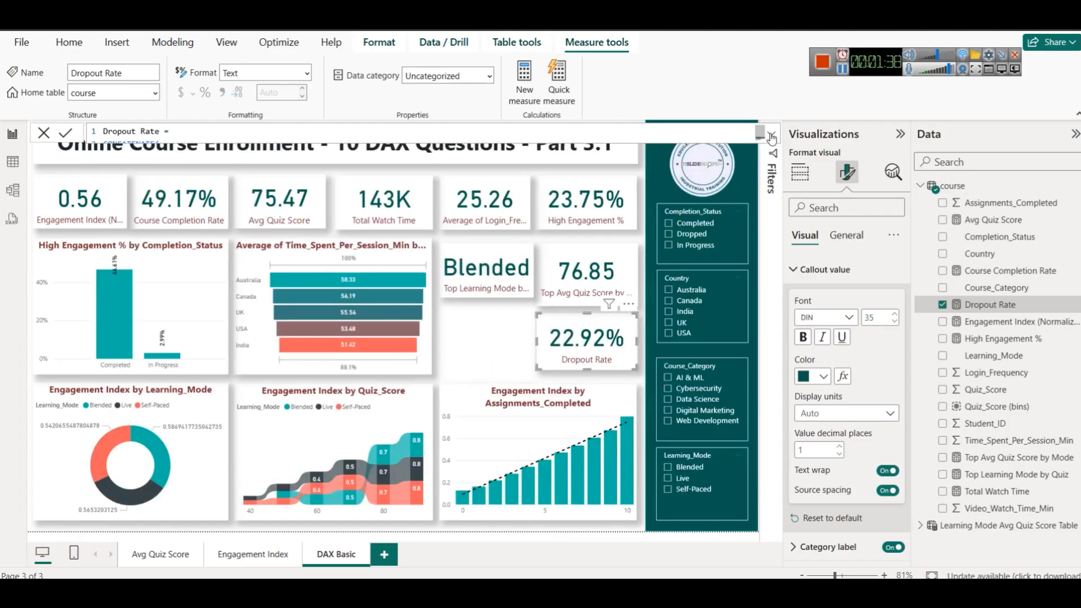
# Make the Top Learning Mode card slightly taller so its lower edge lines up with the neighbouring Top Avg Quiz Score card
pyautogui.click(508, 318)
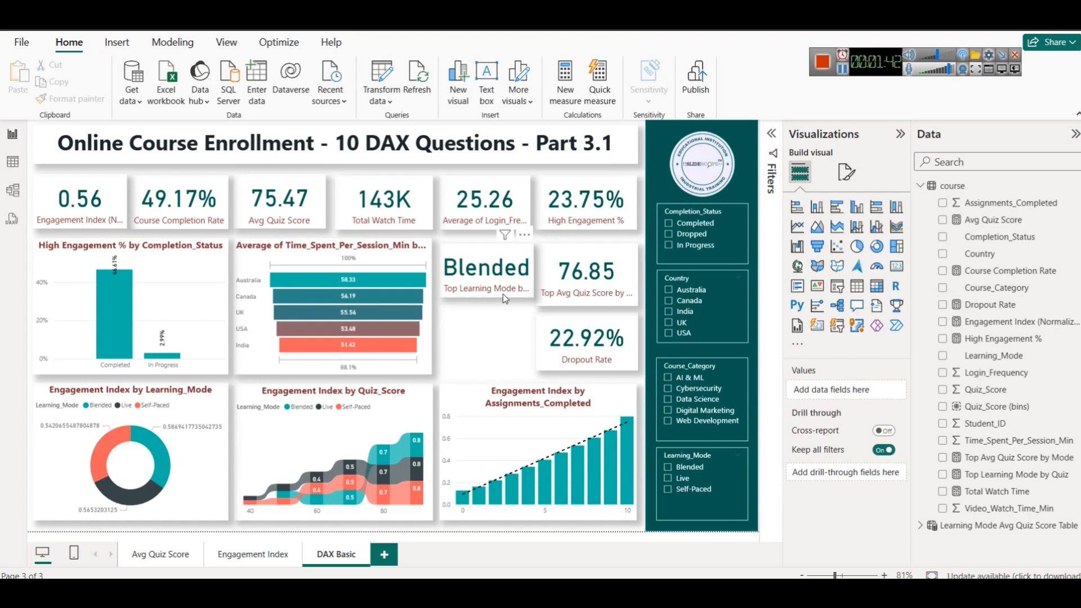
pyautogui.click(502, 293)
pyautogui.moveTo(487, 297); pyautogui.dragTo(490, 303)
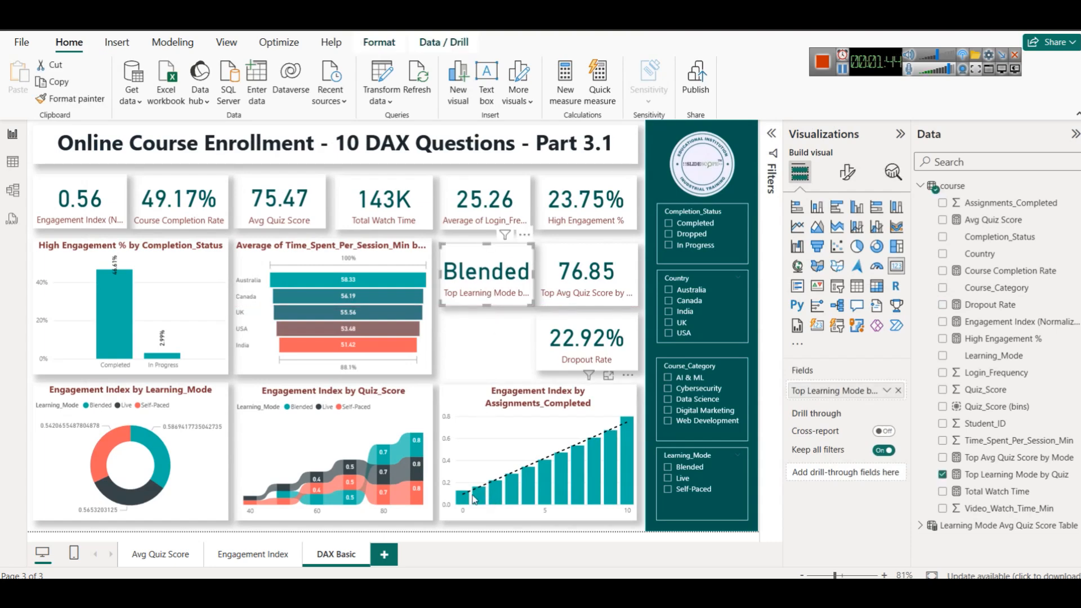
# Switch to the browser and copy question 9's Avg Assignments by Course formula from the DAX questions page
pyautogui.hotkey('alt', 'Tab')
pyautogui.scroll(-20, 537, 358)
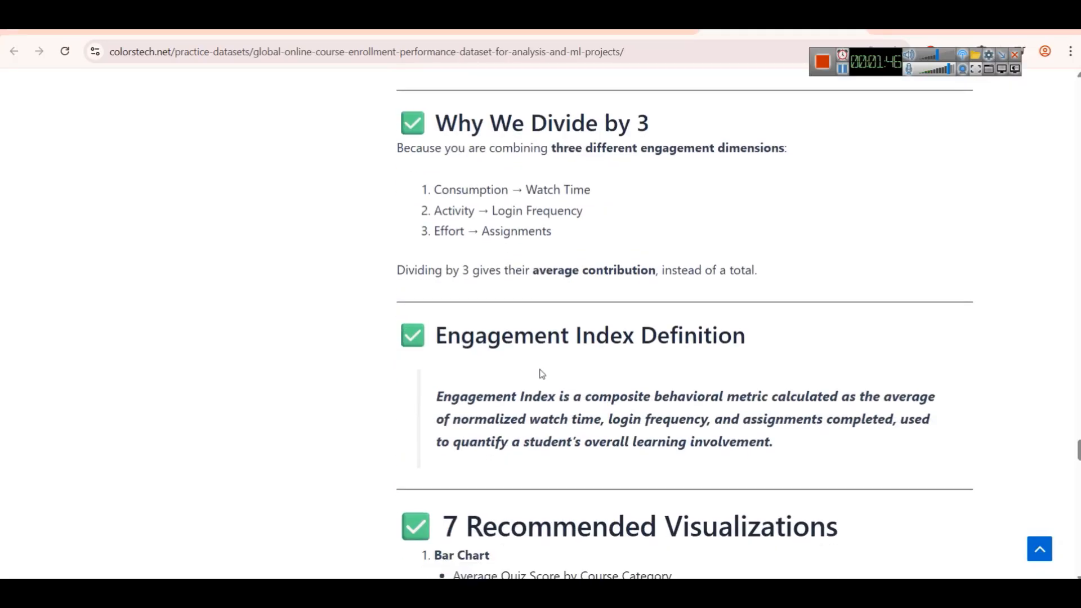
pyautogui.scroll(-2, 536, 364)
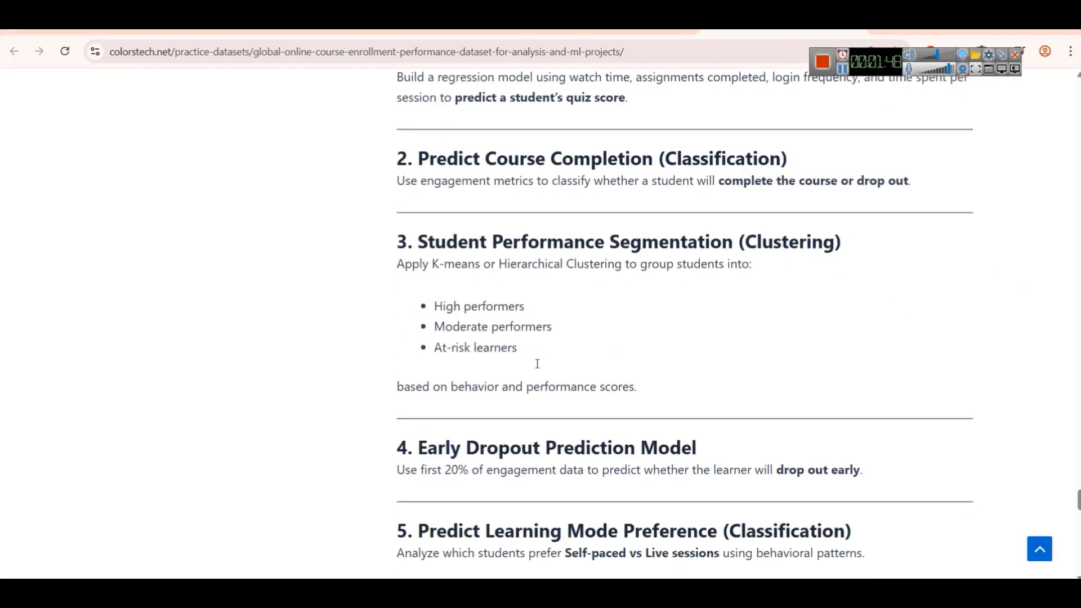
pyautogui.click(649, 32)
pyautogui.scroll(-6, 518, 386)
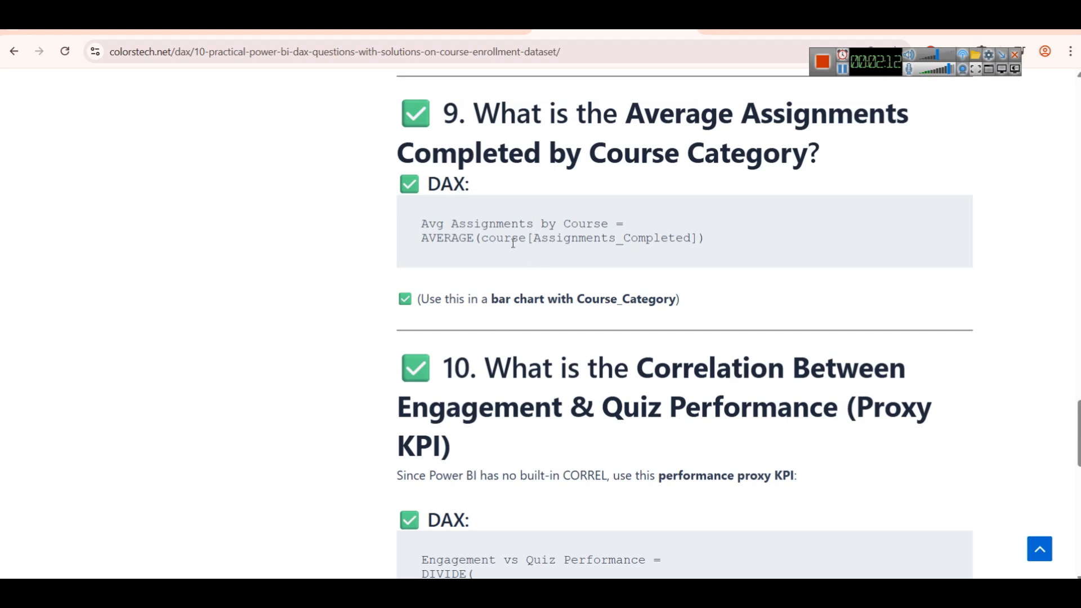
pyautogui.moveTo(419, 221); pyautogui.dragTo(727, 245)
pyautogui.hotkey('ctrl', 'c')
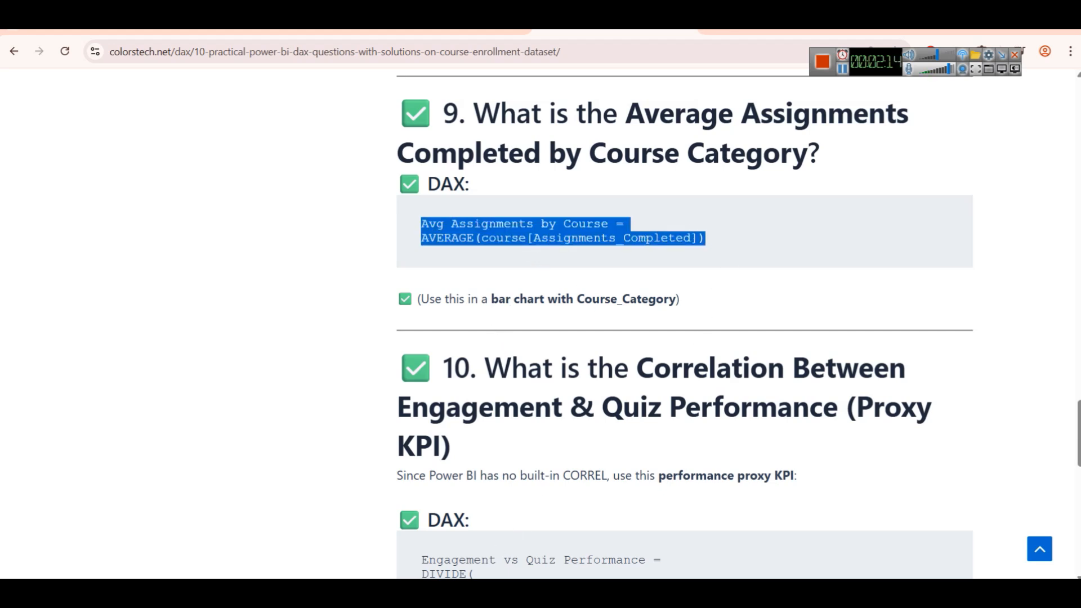
# Switch to Power BI Desktop and create a measure in the course table from the copied Avg Assignments by Course formula
pyautogui.hotkey('alt', 'Tab')
pyautogui.rightClick(948, 182)
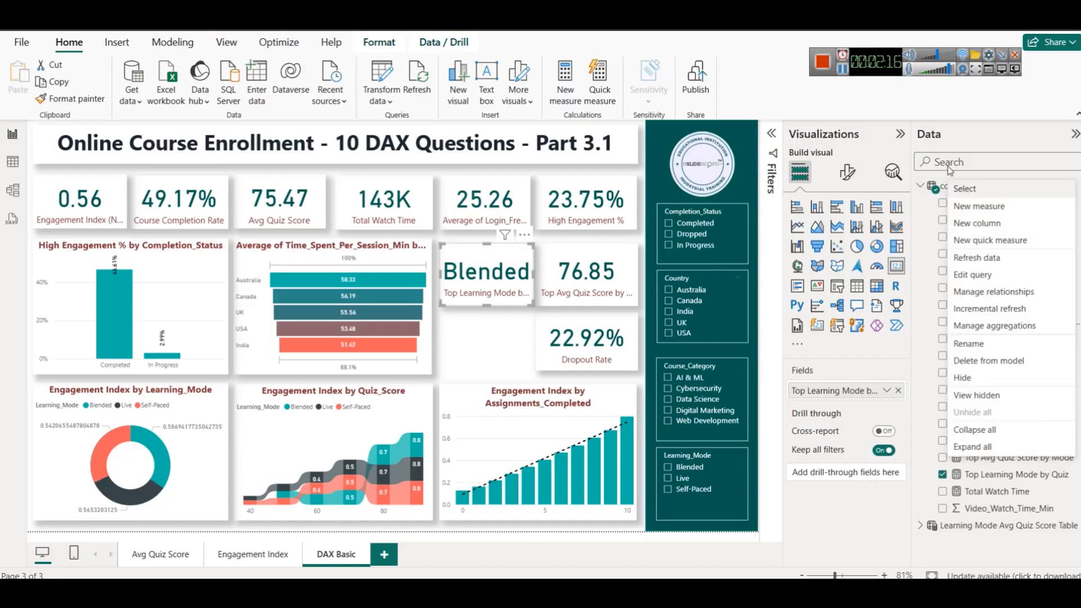
pyautogui.click(1075, 133)
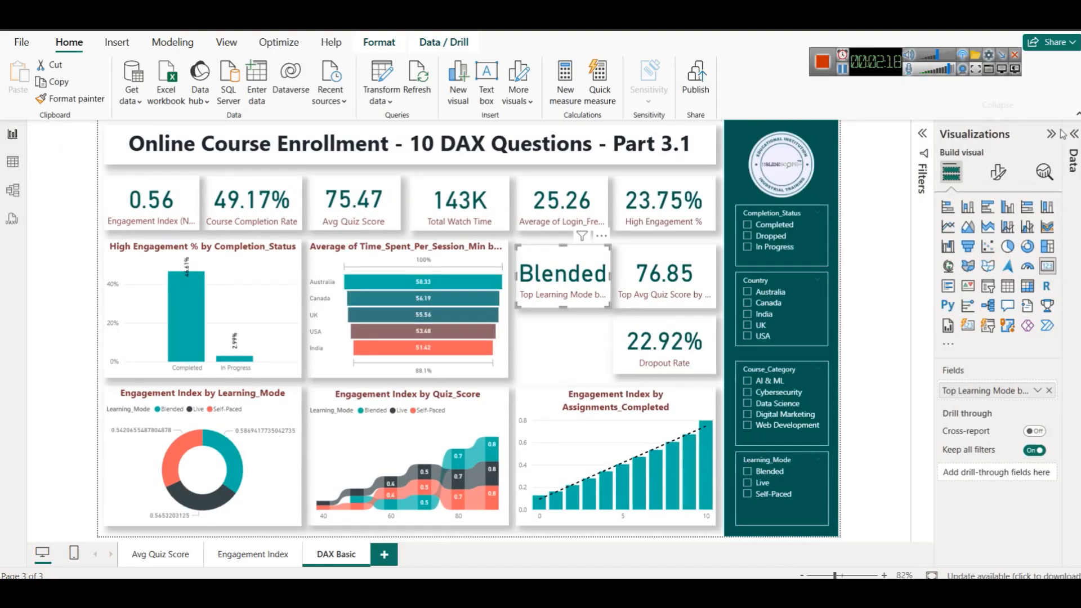
pyautogui.click(1074, 134)
pyautogui.rightClick(959, 184)
pyautogui.click(924, 208)
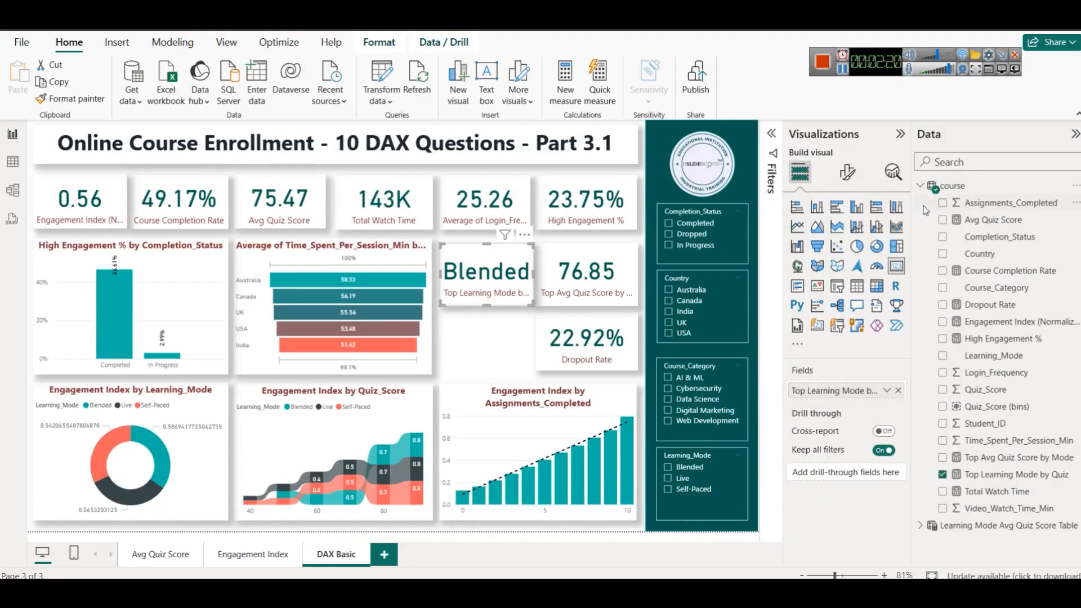
pyautogui.hotkey('ctrl', 'v')
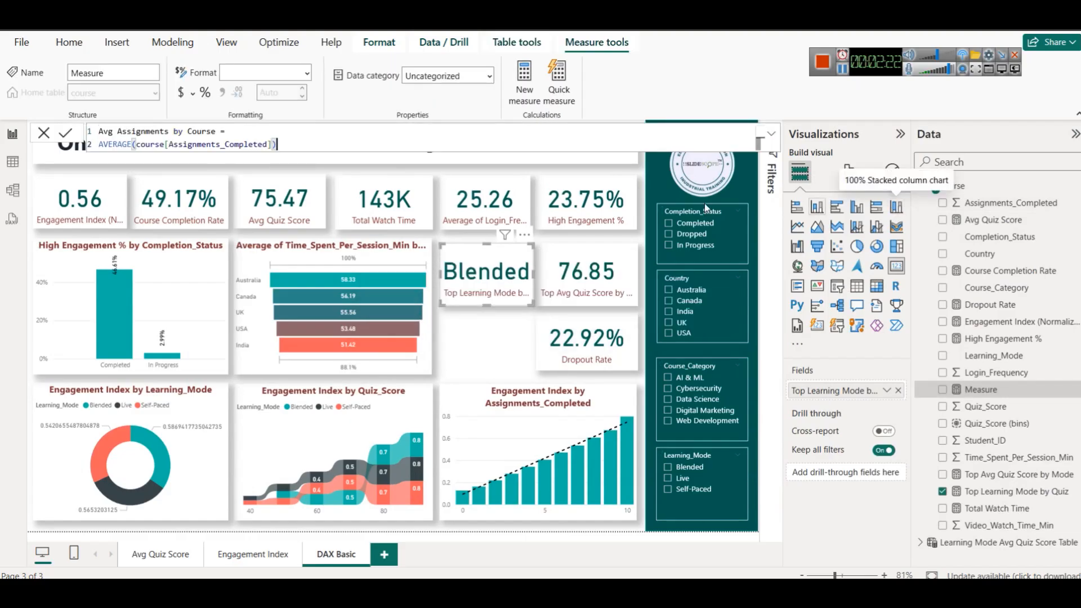
pyautogui.click(64, 134)
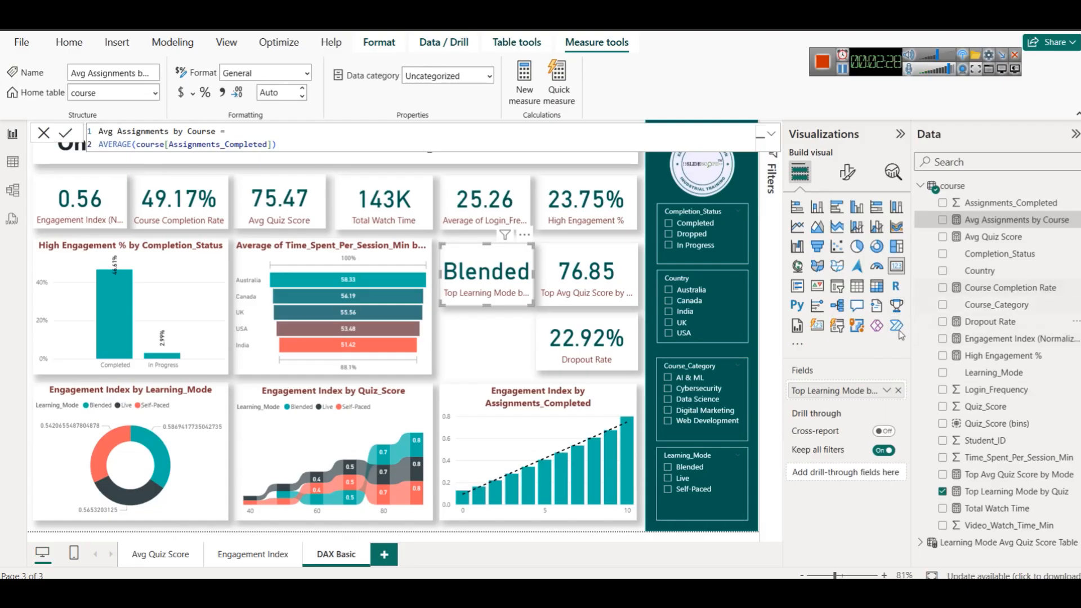
# Replace the donut chart's fields with Avg Assignments by Course as values and Course_Category as legend
pyautogui.click(198, 402)
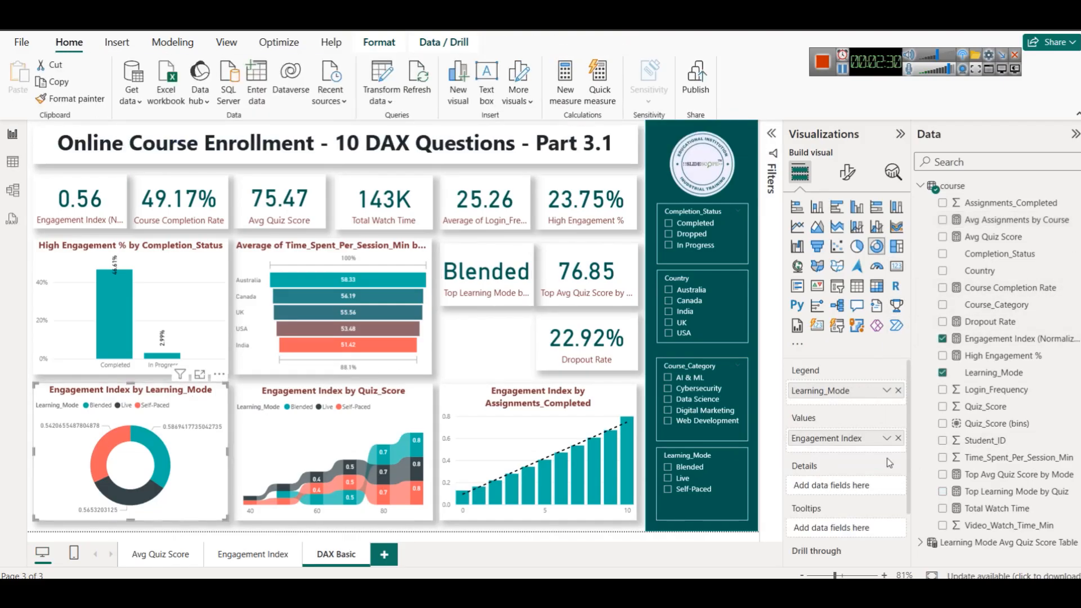
pyautogui.click(899, 390)
pyautogui.click(898, 438)
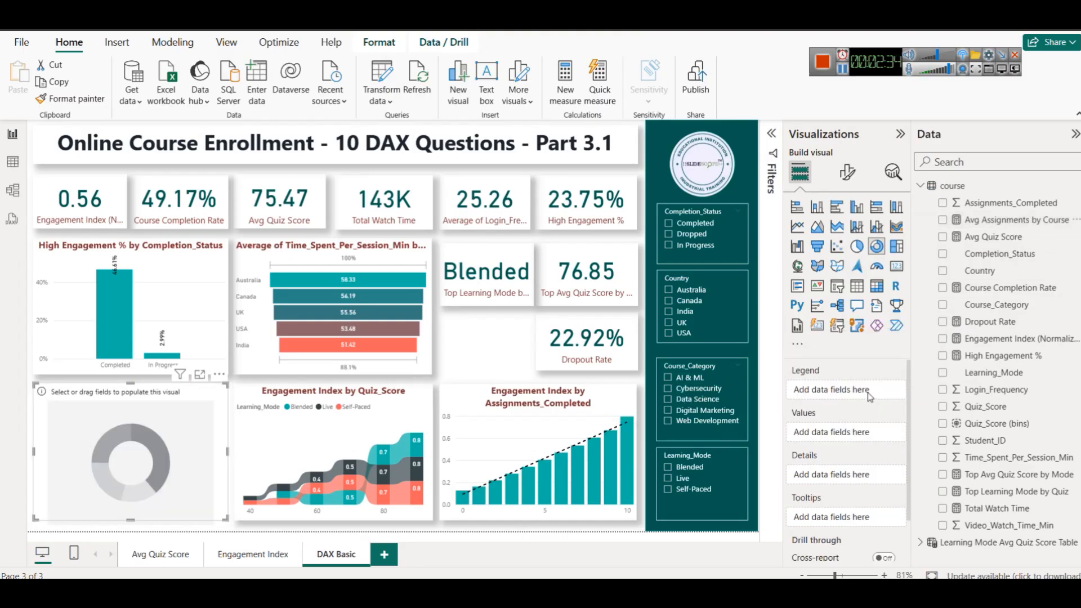
pyautogui.moveTo(1075, 222); pyautogui.dragTo(839, 432)
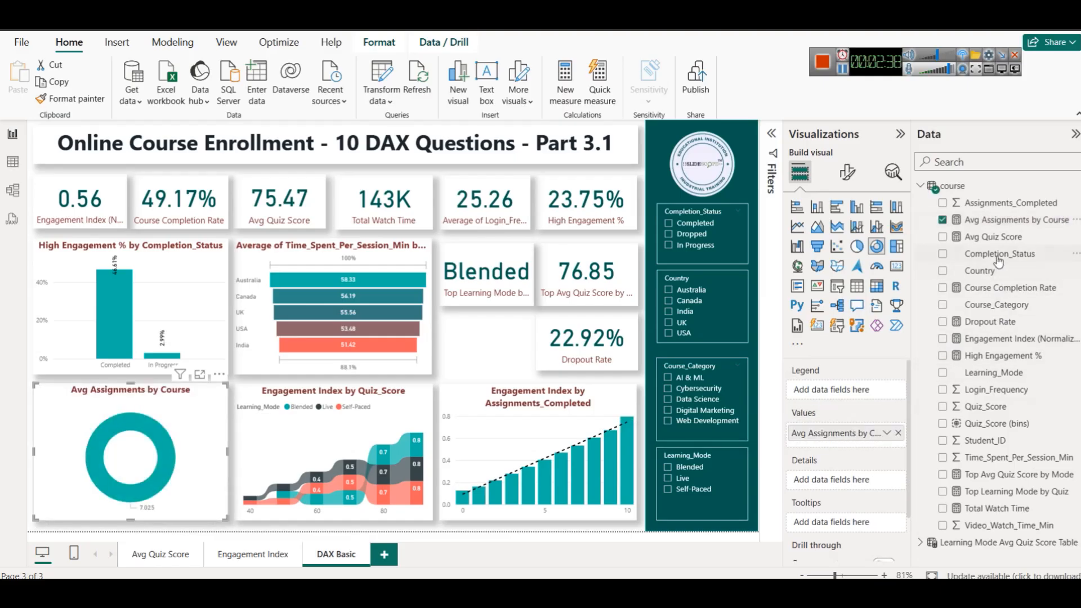
pyautogui.moveTo(994, 305); pyautogui.dragTo(847, 390)
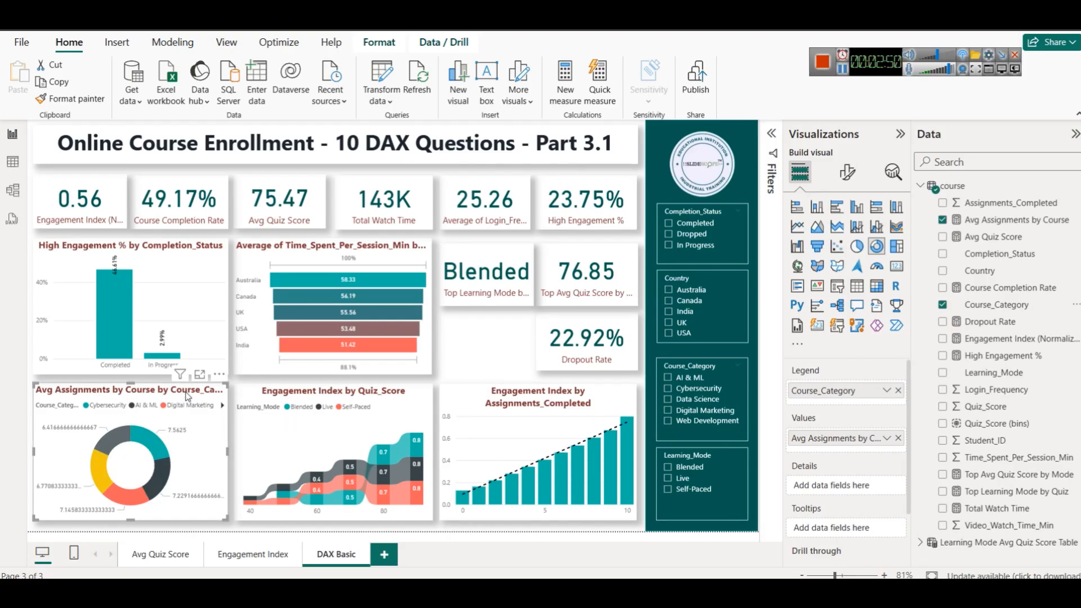
# Examine the average assignments per course category in the enlarged donut chart and return to the report
pyautogui.click(200, 375)
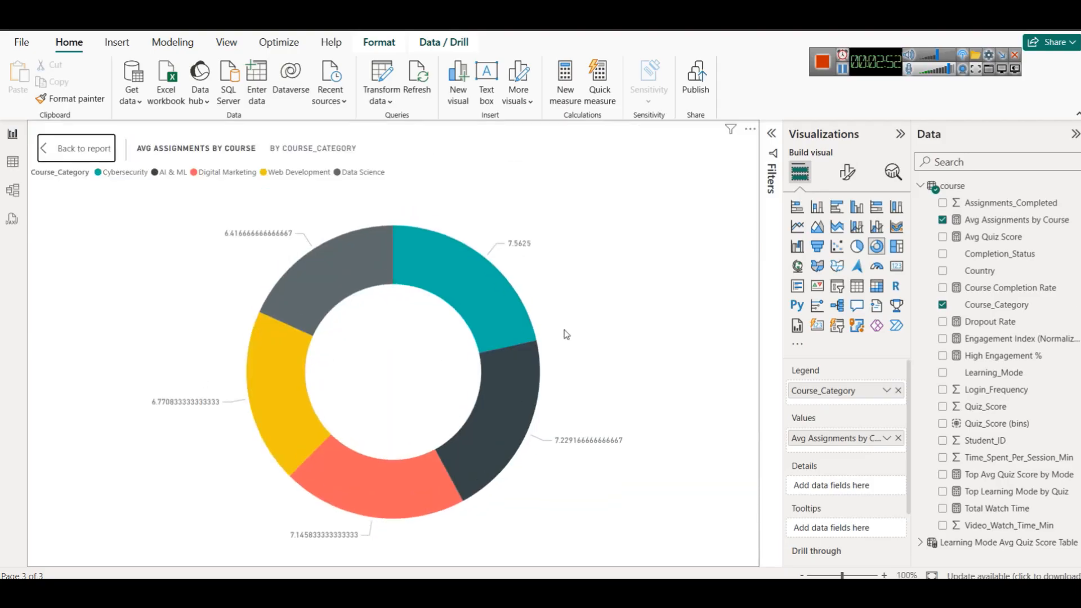
pyautogui.moveTo(498, 300)
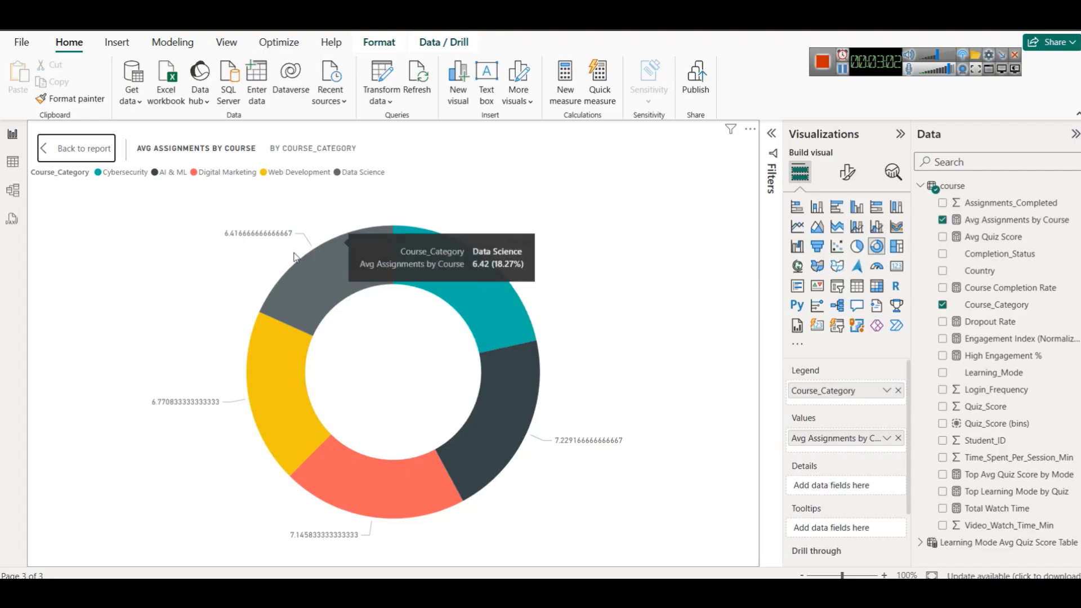
pyautogui.moveTo(316, 265)
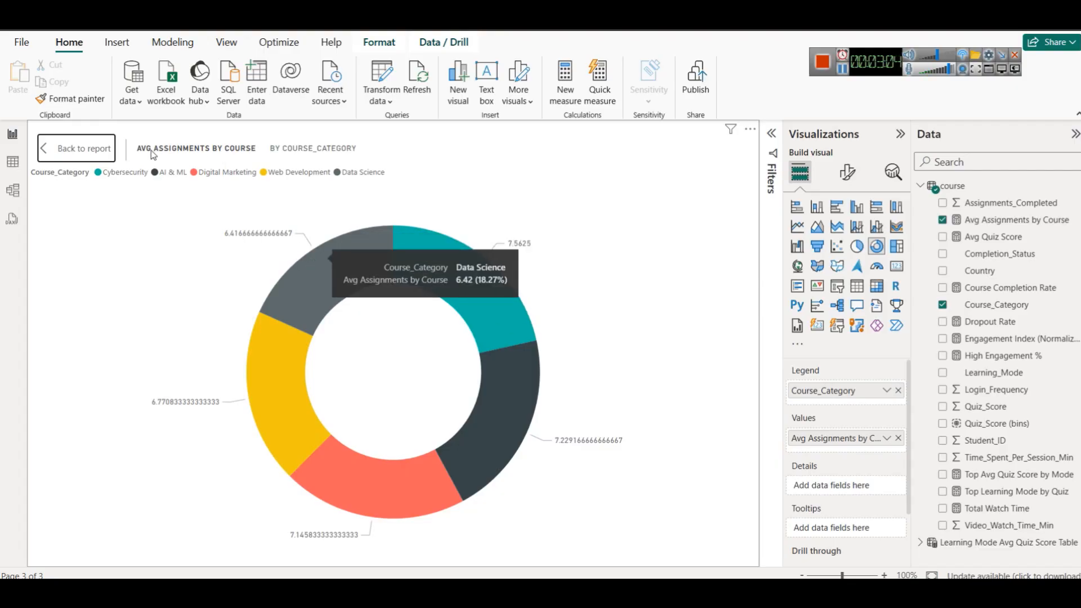
pyautogui.click(51, 151)
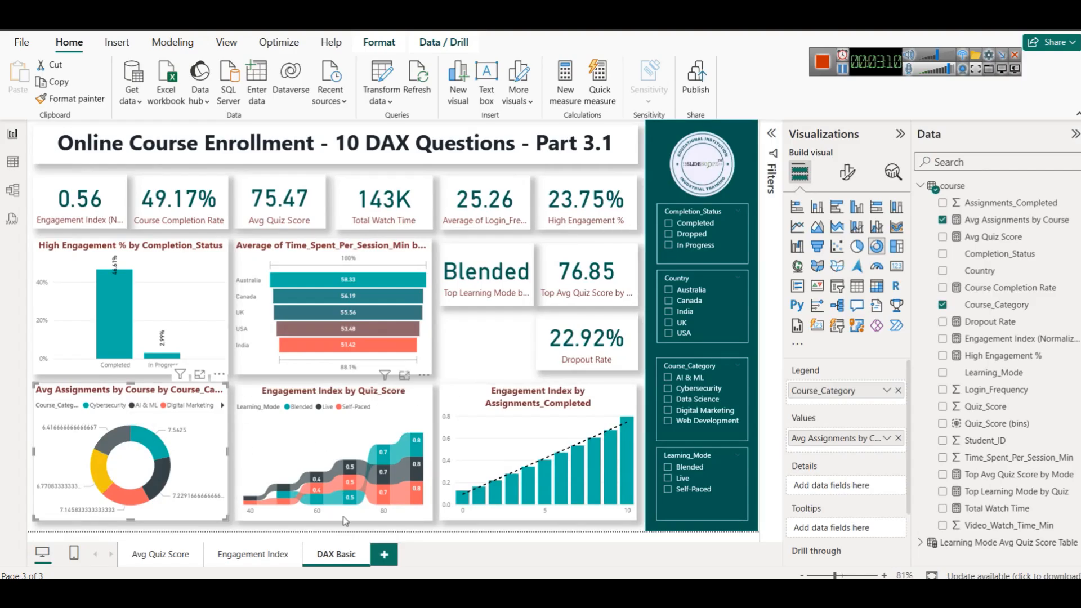
# Switch to the browser and copy question 10's complete Engagement vs Quiz Performance formula
pyautogui.hotkey('alt', 'Tab')
pyautogui.scroll(-3, 778, 287)
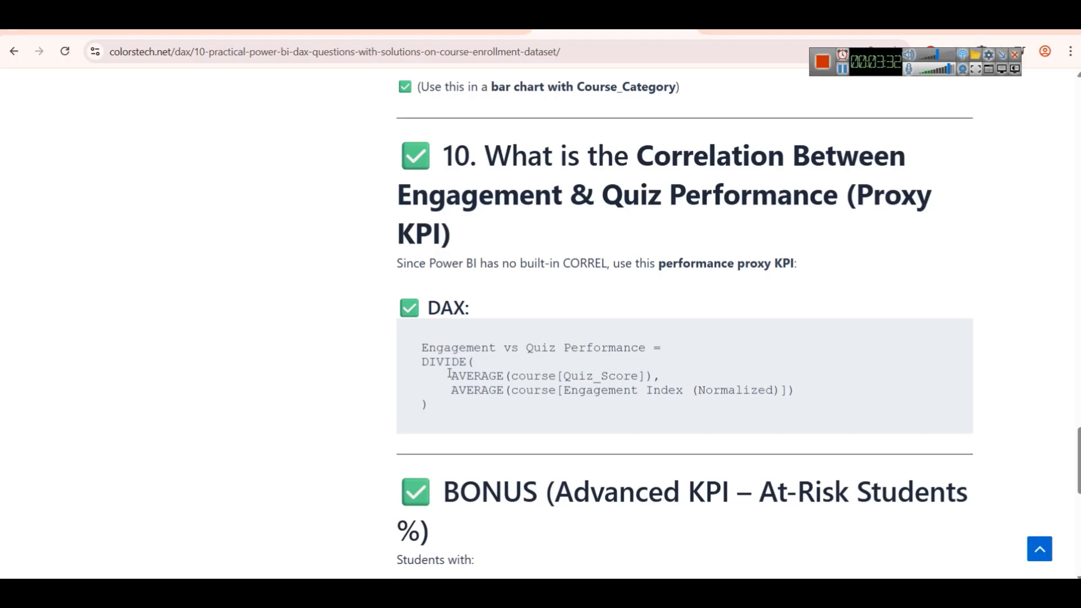
pyautogui.moveTo(449, 373); pyautogui.dragTo(654, 373)
pyautogui.click(660, 413)
pyautogui.moveTo(456, 407); pyautogui.dragTo(407, 343)
pyautogui.hotkey('ctrl', 'c')
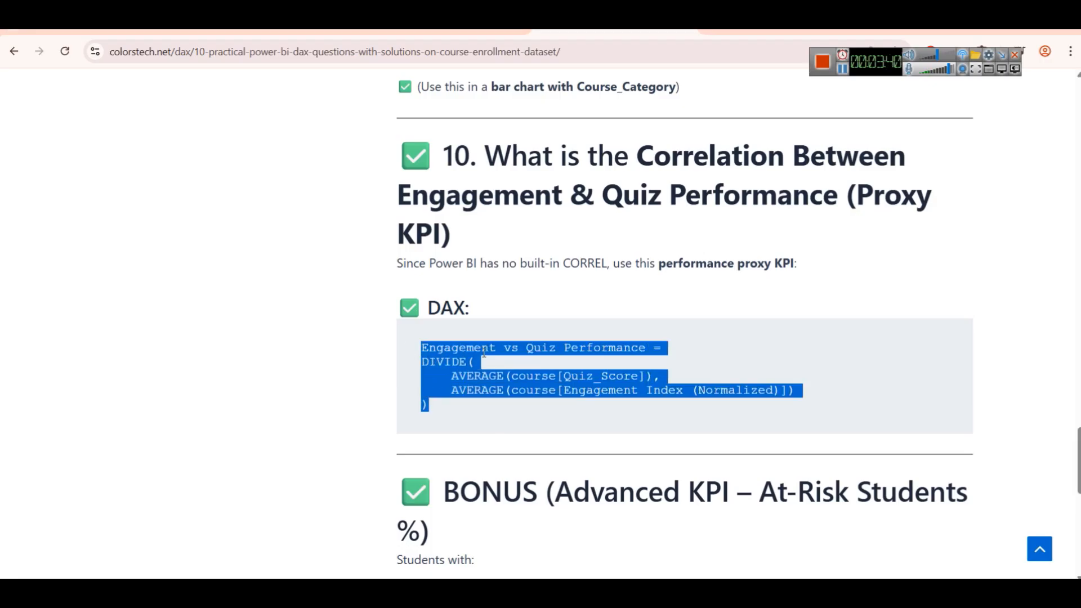
# Switch to Power BI Desktop and add a measure to the course table using the copied Engagement vs Quiz Performance formula
pyautogui.hotkey('alt', 'Tab')
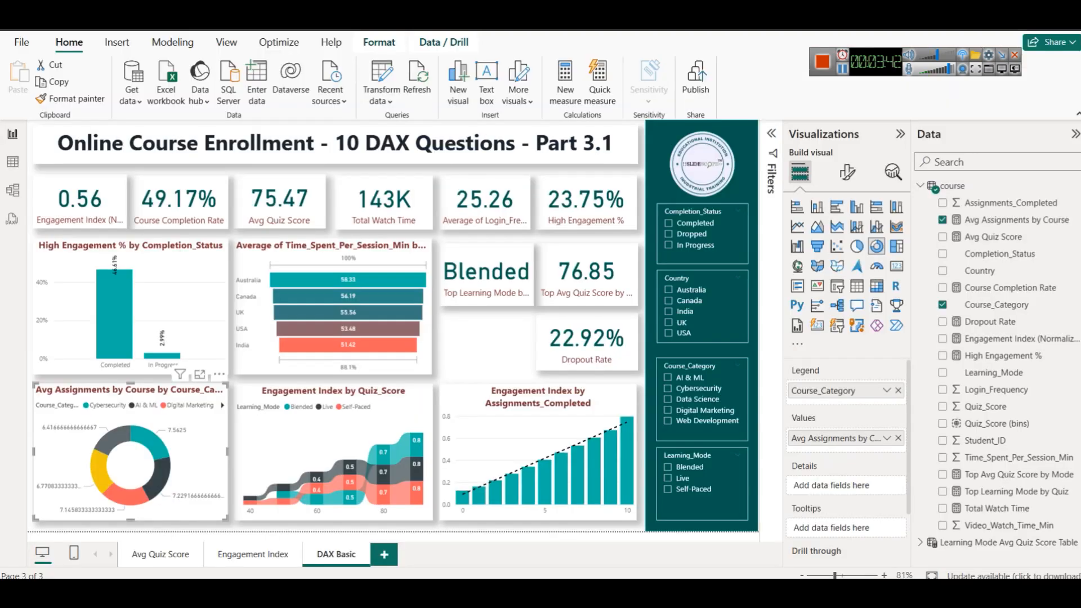
pyautogui.rightClick(950, 185)
pyautogui.click(980, 194)
pyautogui.hotkey('ctrl', 'v')
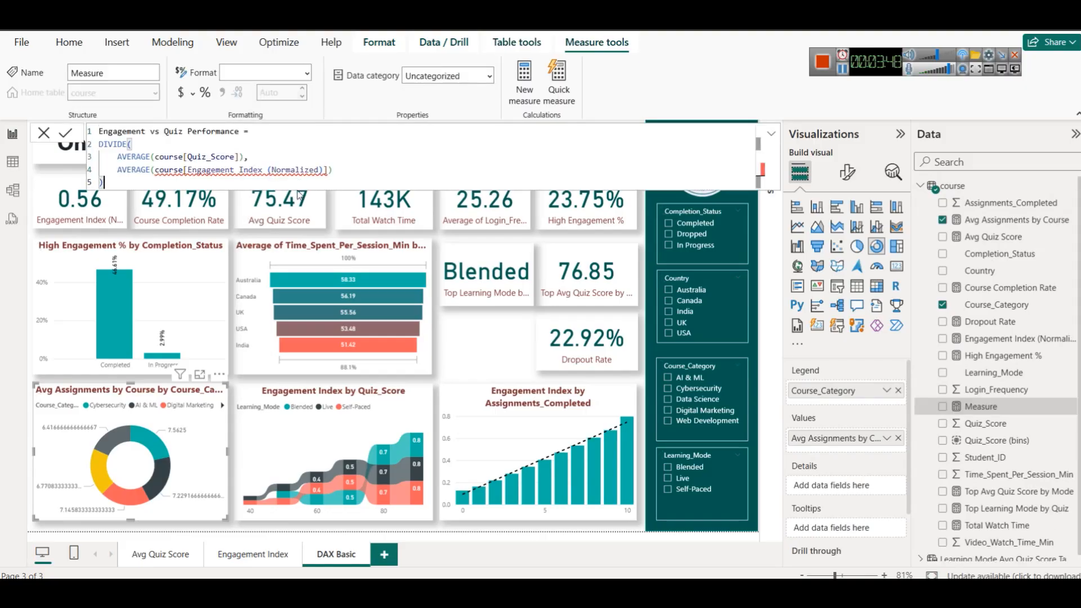
# Remove the course table reference before [Engagement Index (Normalized)] in the formula's second AVERAGE argument
pyautogui.click(310, 175)
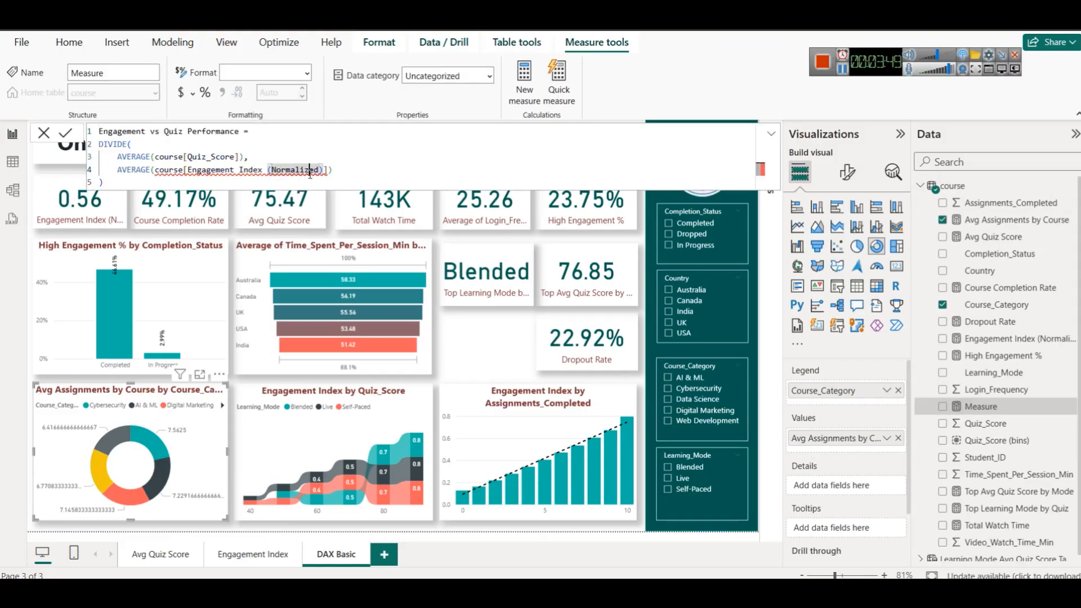
pyautogui.click(180, 170)
pyautogui.doubleClick(180, 170)
pyautogui.press('BackSpace')
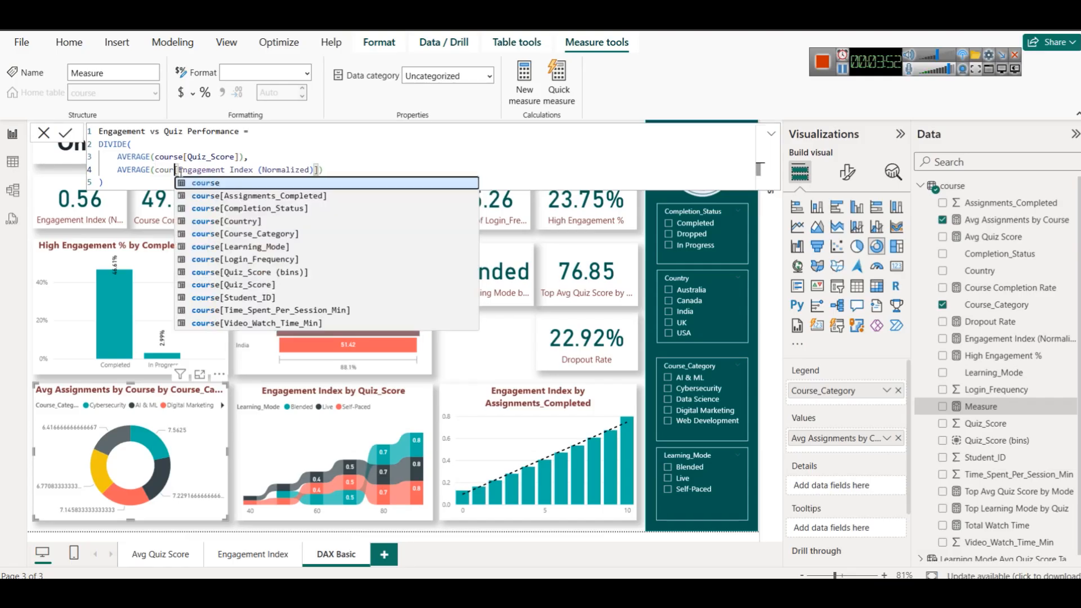
pyautogui.press('BackSpace')
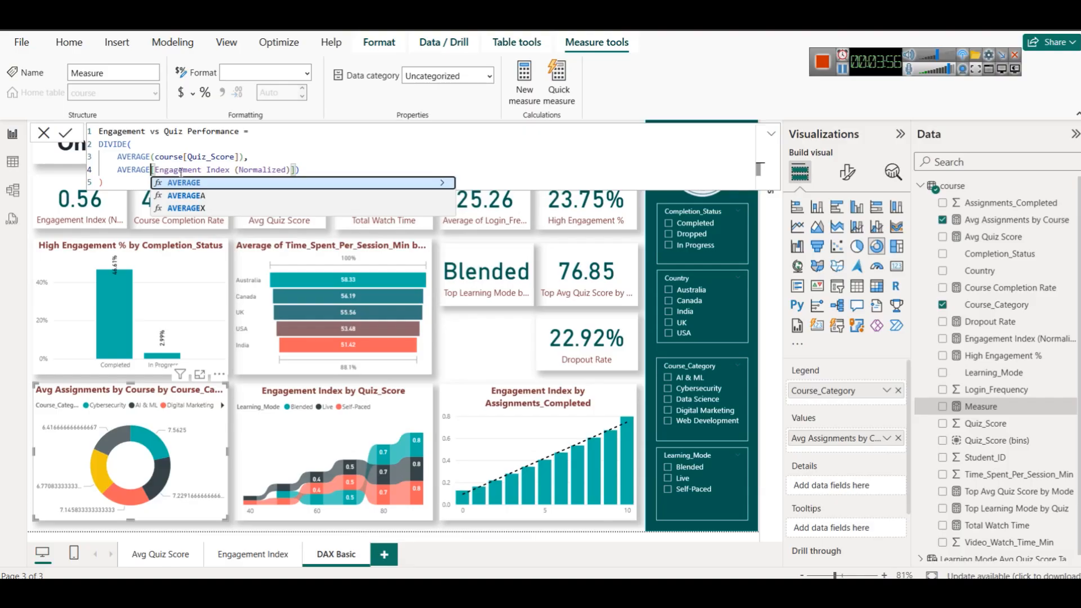
pyautogui.write('(')
pyautogui.click(327, 168)
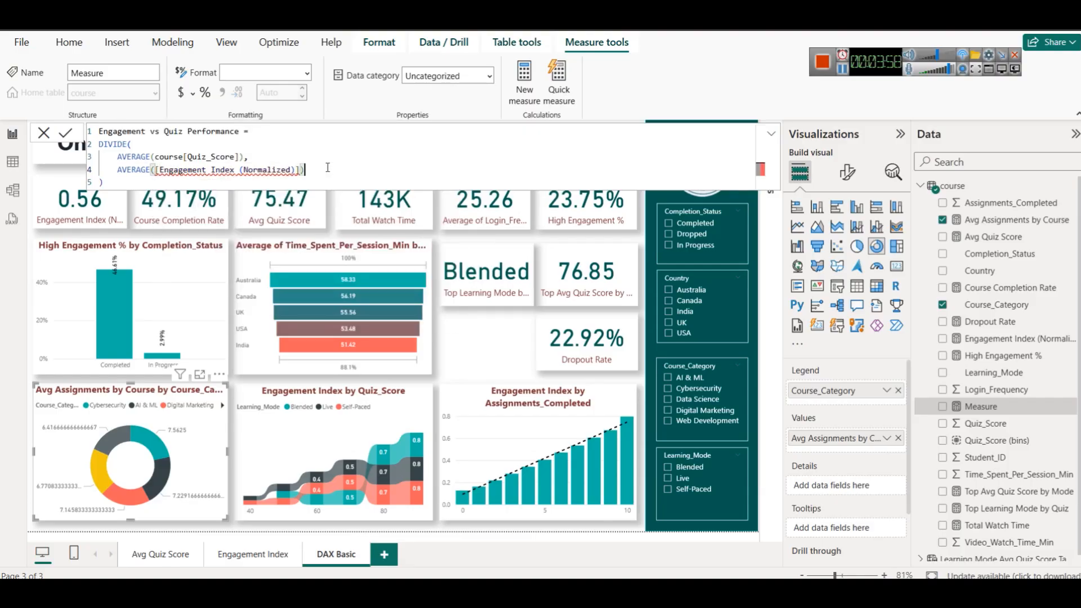
pyautogui.press('BackSpace')
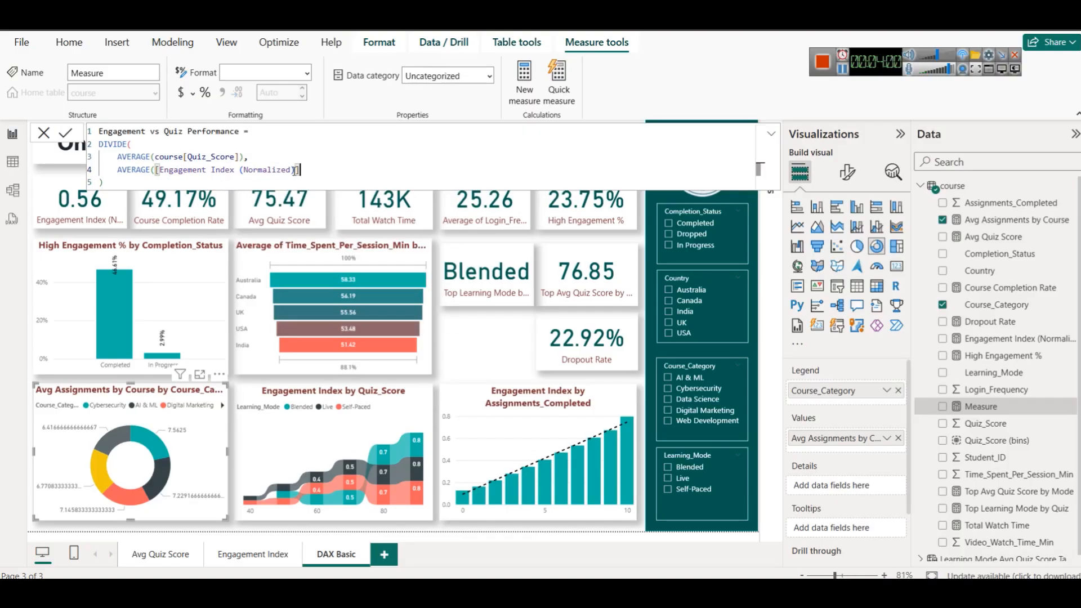
# Strip the AVERAGE function and its bracket from around [Engagement Index (Normalized)] in the formula
pyautogui.moveTo(151, 171); pyautogui.dragTo(122, 171)
pyautogui.press('BackSpace')
pyautogui.press('BackSpace')
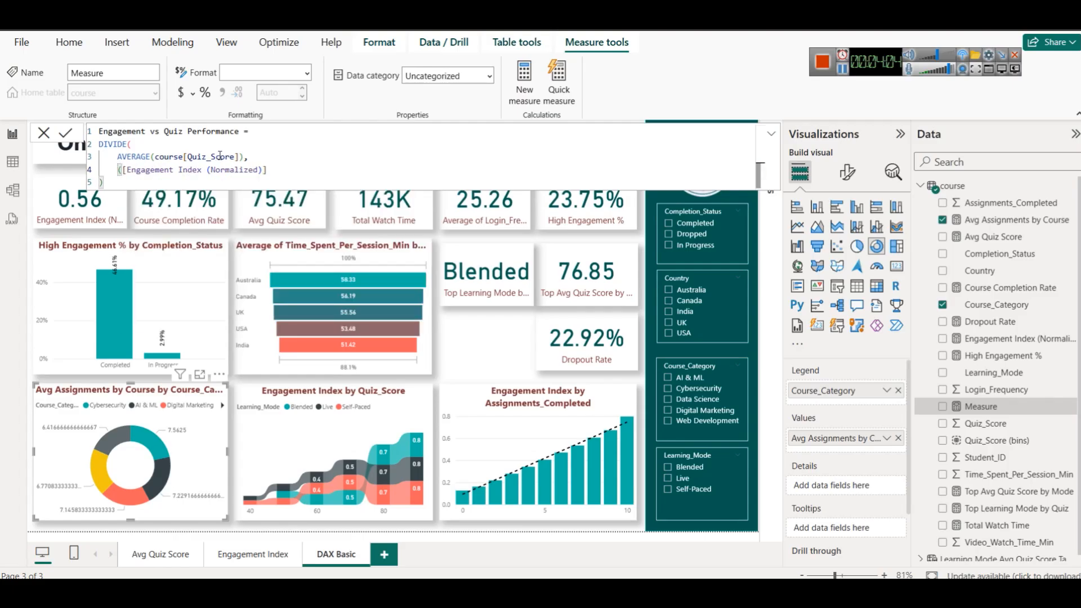
pyautogui.press('End')
pyautogui.click(123, 171)
pyautogui.press('BackSpace')
pyautogui.click(279, 172)
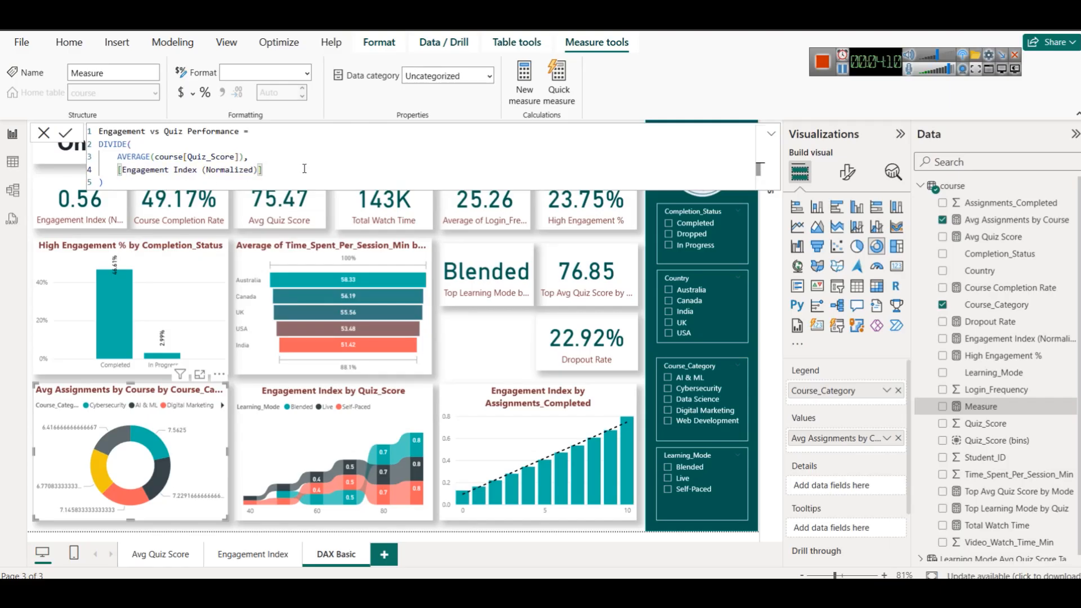
# Replace and commit the formula as Engagement vs Quiz Performance = DIVIDE(AVERAGE(course[Quiz_Score]), [Engagement Index (Normalized)])
pyautogui.hotkey('ctrl', 'z')
pyautogui.hotkey('ctrl', 'z')
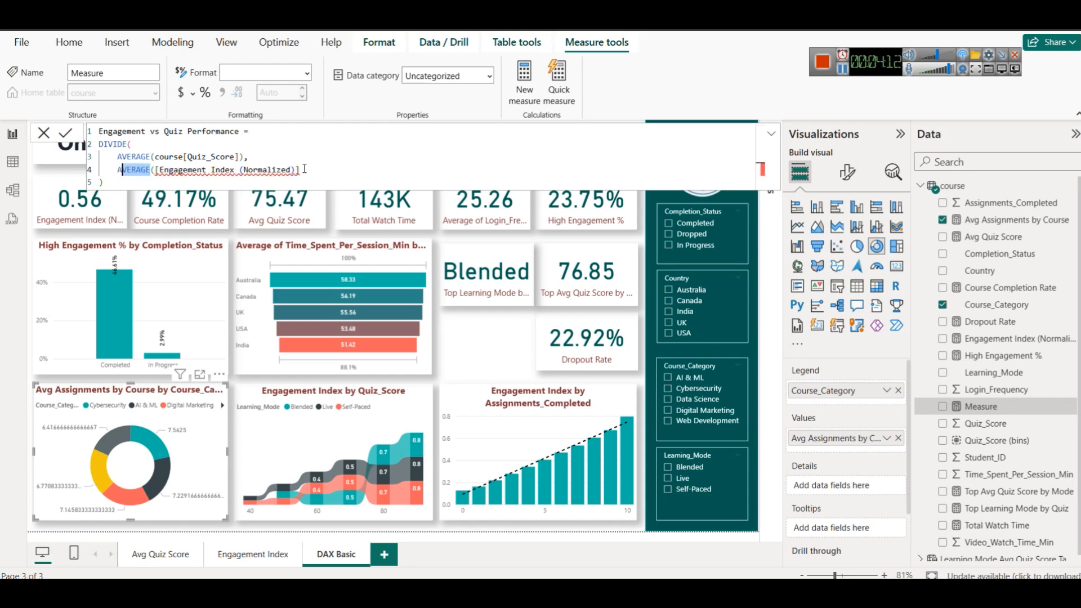
pyautogui.hotkey('ctrl', 'a')
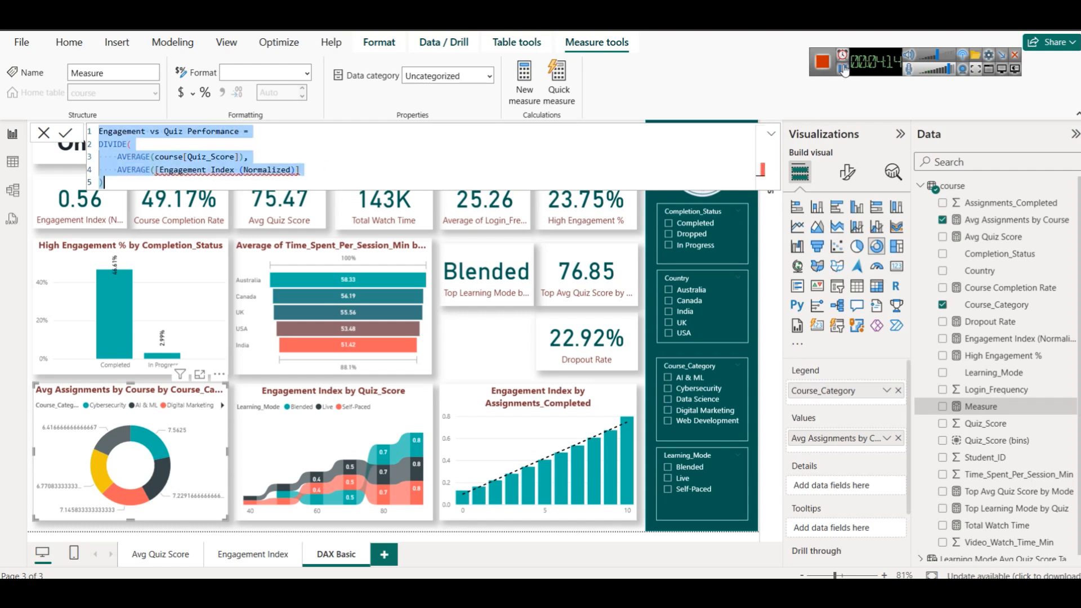
pyautogui.click(443, 147)
pyautogui.hotkey('ctrl', 'a')
pyautogui.write('Engagement vs Quiz Performance = DIVIDE(     AVERAGE(course[Quiz_Score]),     [Engagement Index (Normalized)] )')
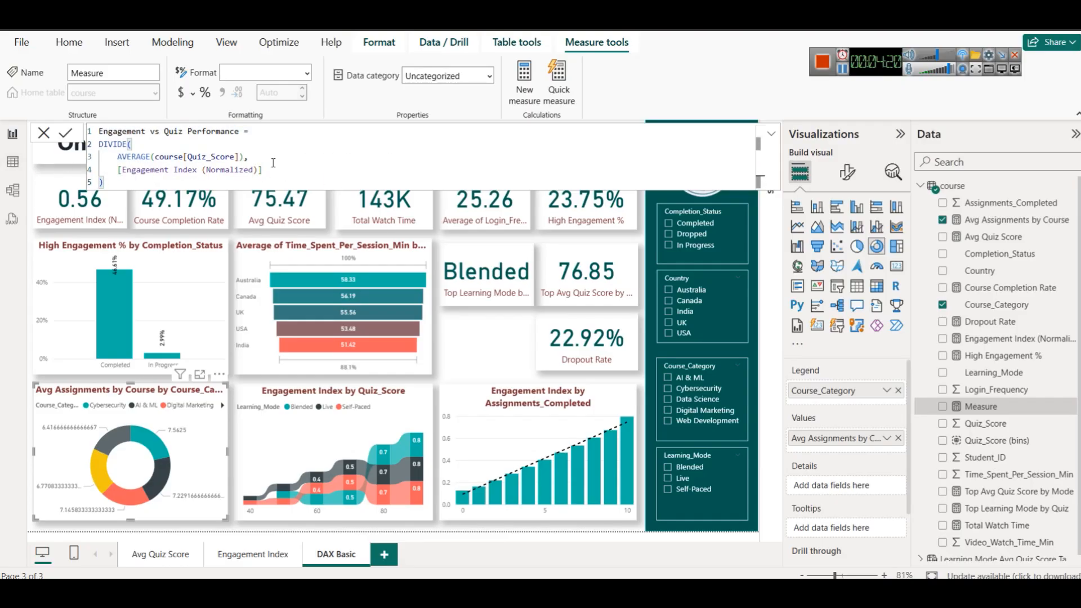
pyautogui.click(68, 134)
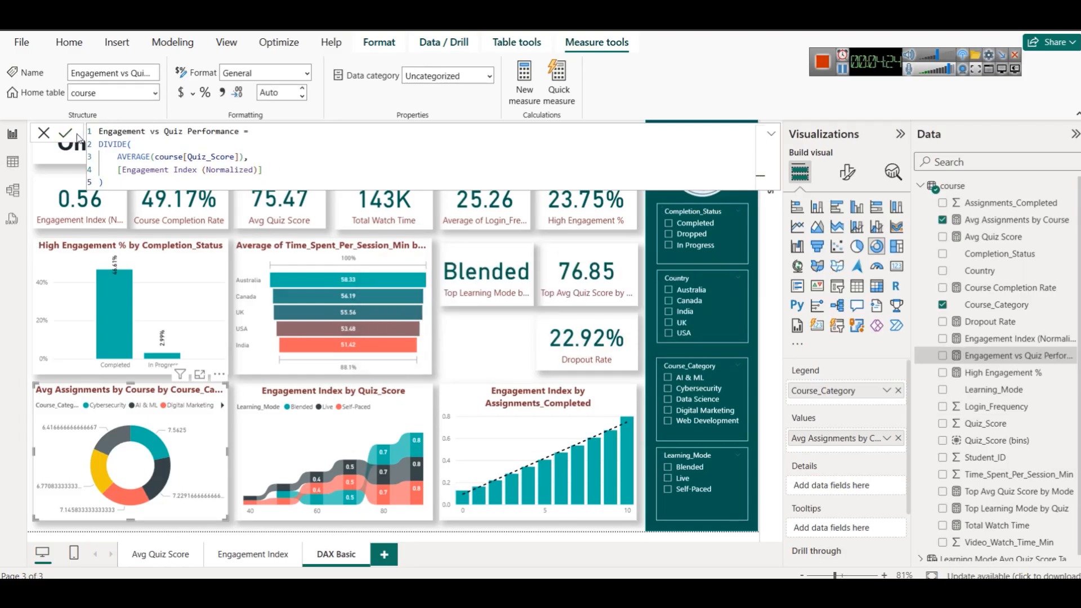
# Duplicate the Dropout Rate card and align the copy beside the original, below the Top Learning Mode card
pyautogui.click(570, 340)
pyautogui.hotkey('ctrl', 'c')
pyautogui.hotkey('ctrl', 'v')
pyautogui.moveTo(570, 340); pyautogui.dragTo(451, 336)
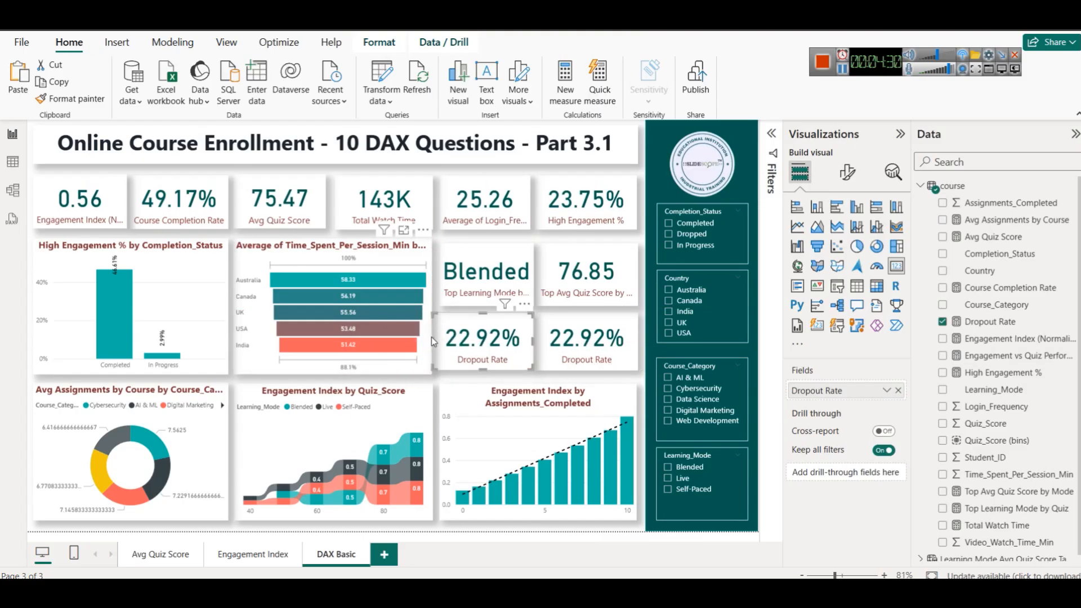
pyautogui.moveTo(440, 341); pyautogui.dragTo(447, 342)
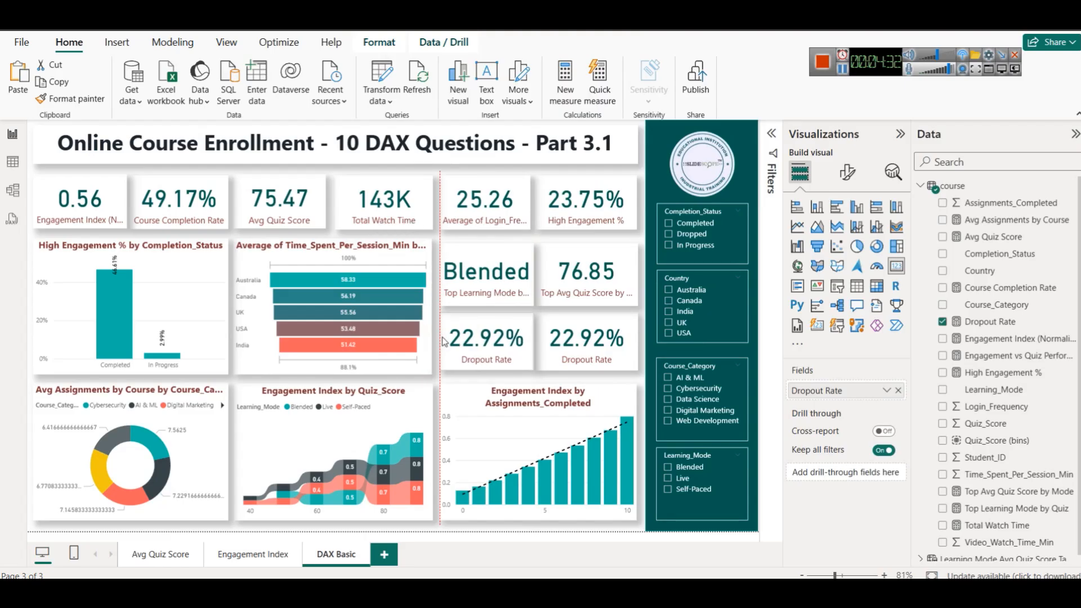
# Replace the duplicated card's Dropout Rate field with the Engagement vs Quiz Performance measure
pyautogui.click(574, 344)
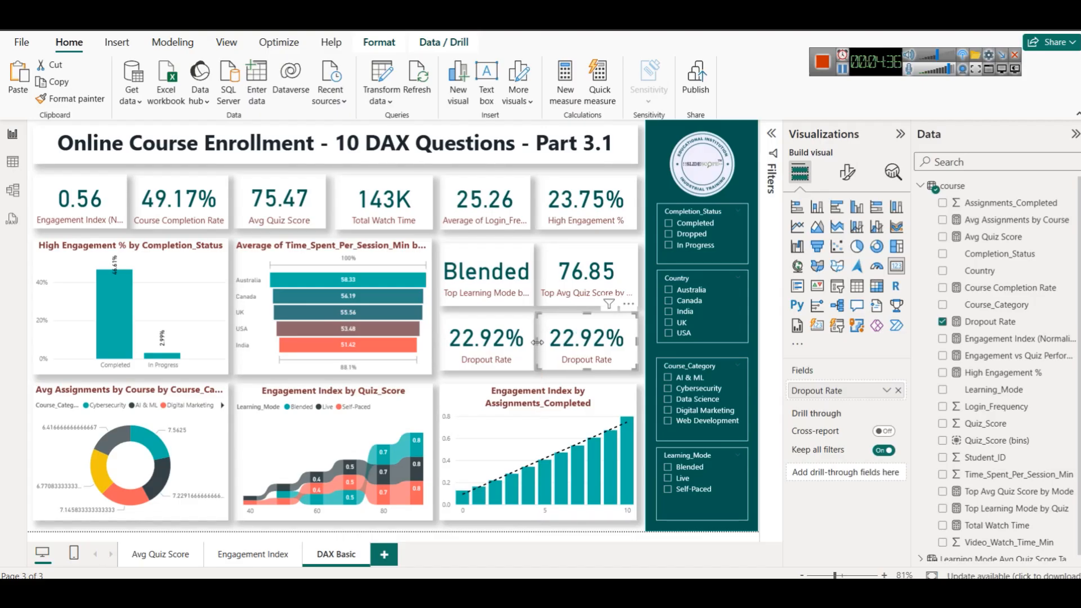
pyautogui.click(509, 343)
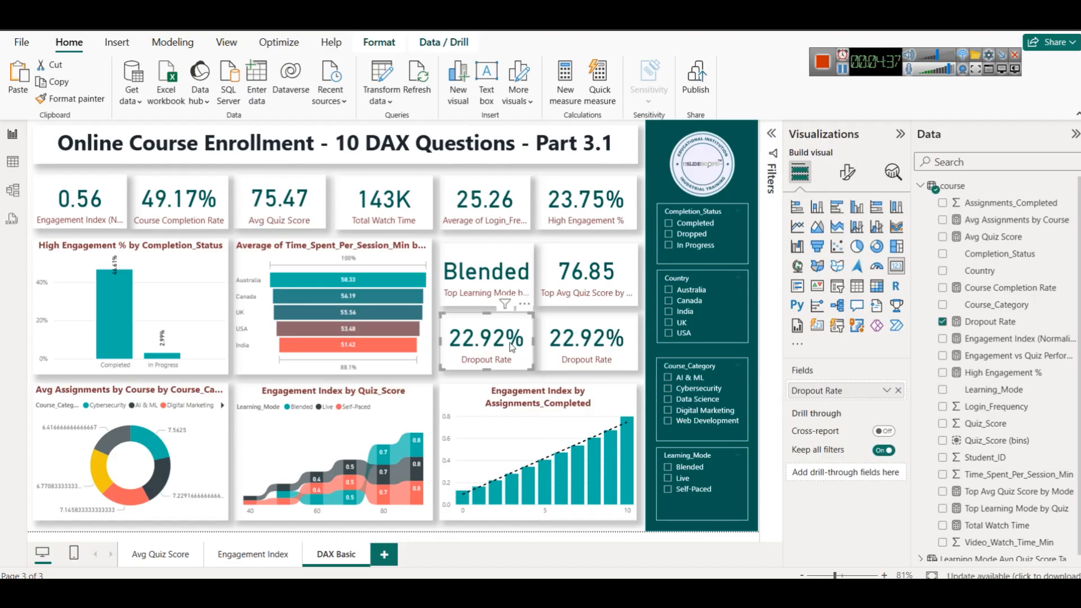
pyautogui.click(897, 391)
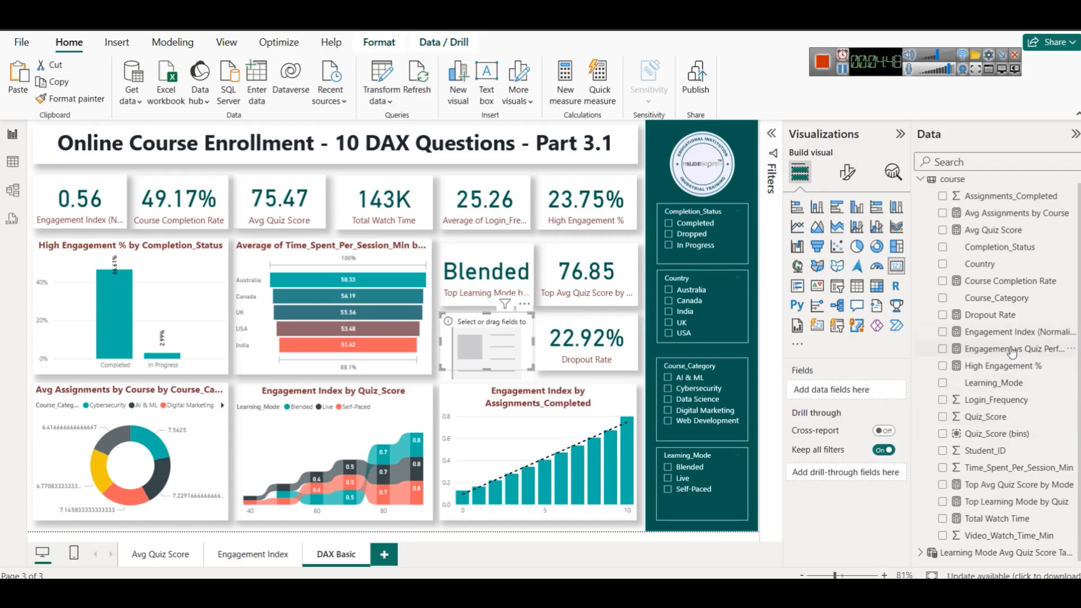
pyautogui.click(943, 349)
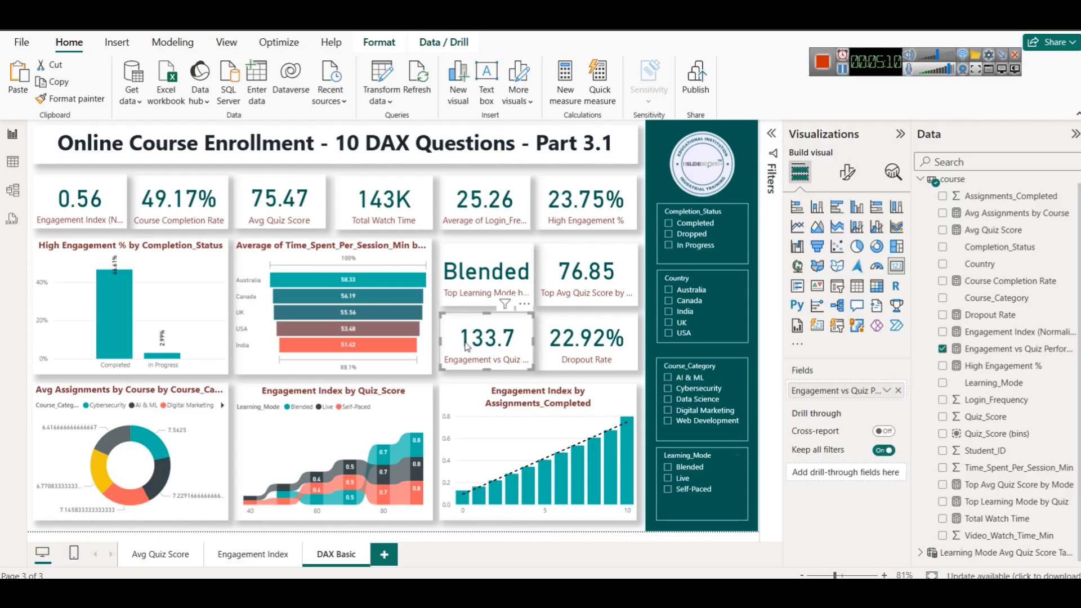
# Replace the Assignments_Completed column chart's fields with Engagement Index (Normalized) on the Y-axis and Quiz_Score (bins) on the X-axis
pyautogui.click(545, 428)
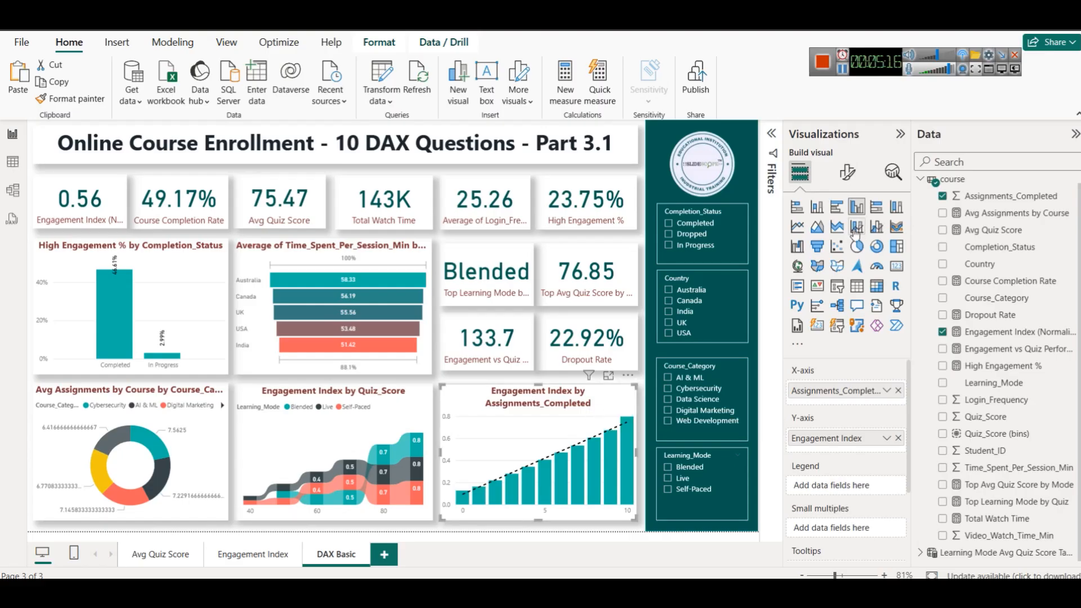
pyautogui.click(898, 438)
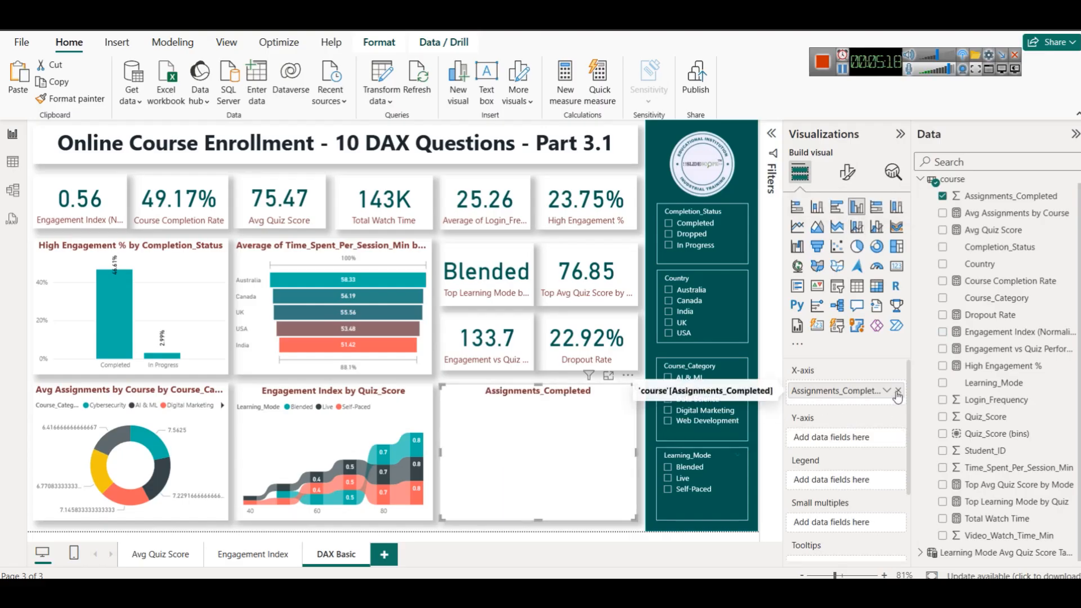
pyautogui.click(898, 391)
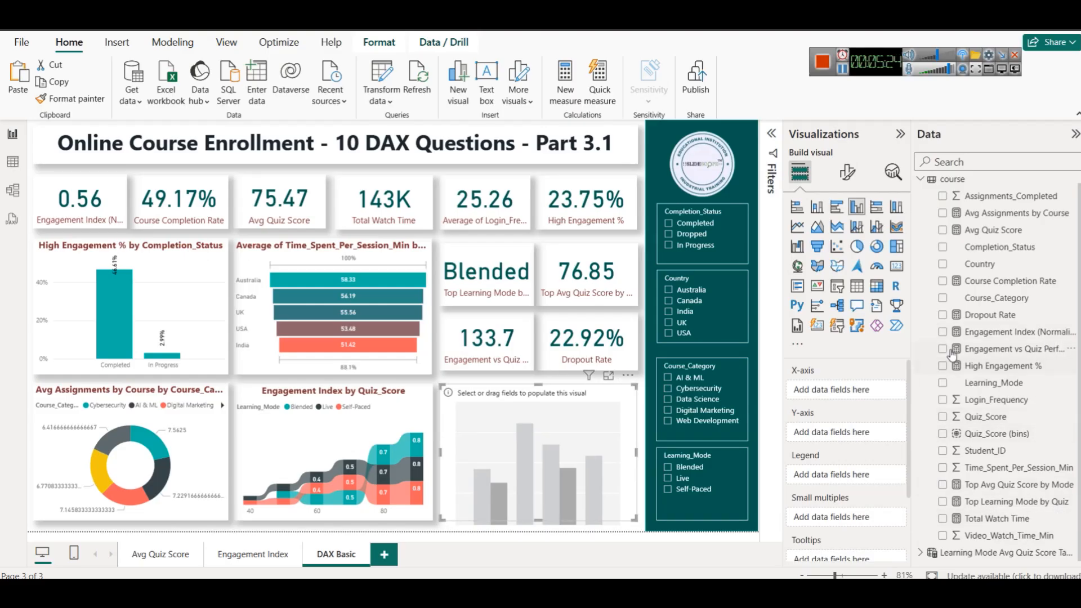
pyautogui.click(944, 334)
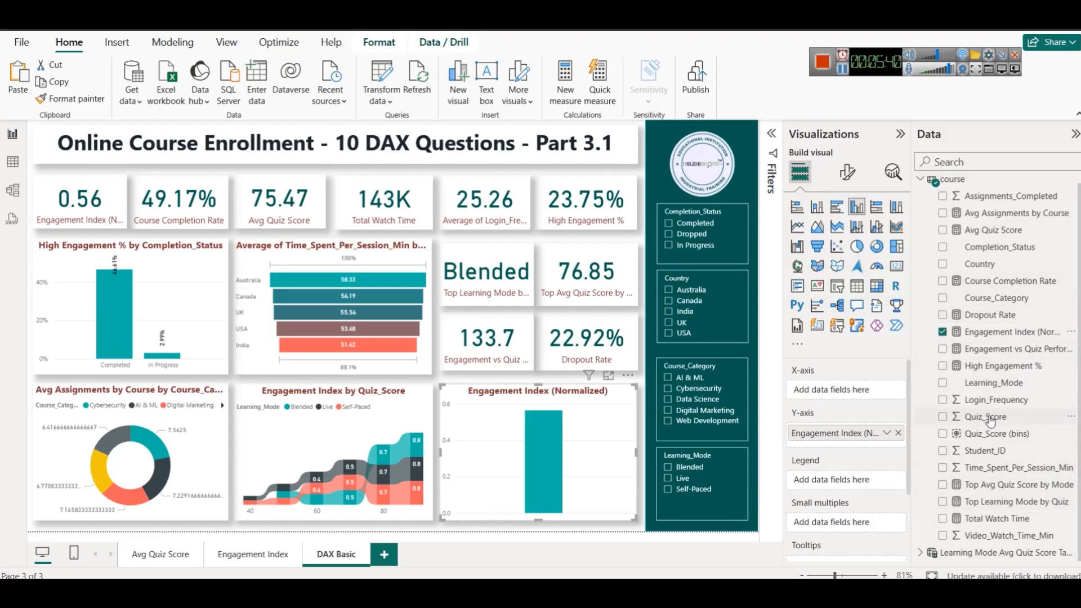
pyautogui.click(943, 433)
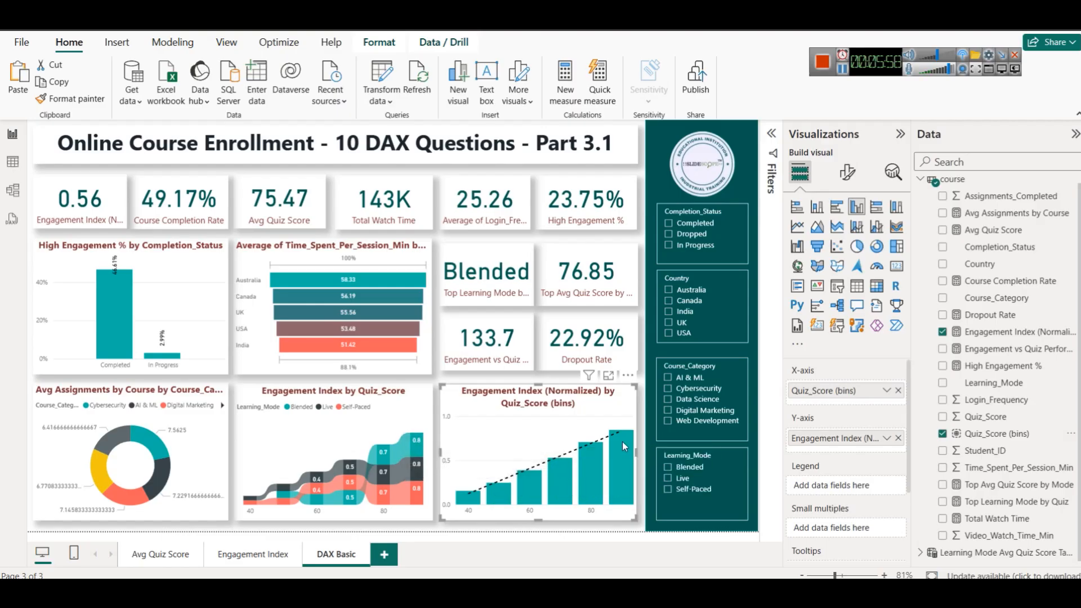
pyautogui.moveTo(623, 441)
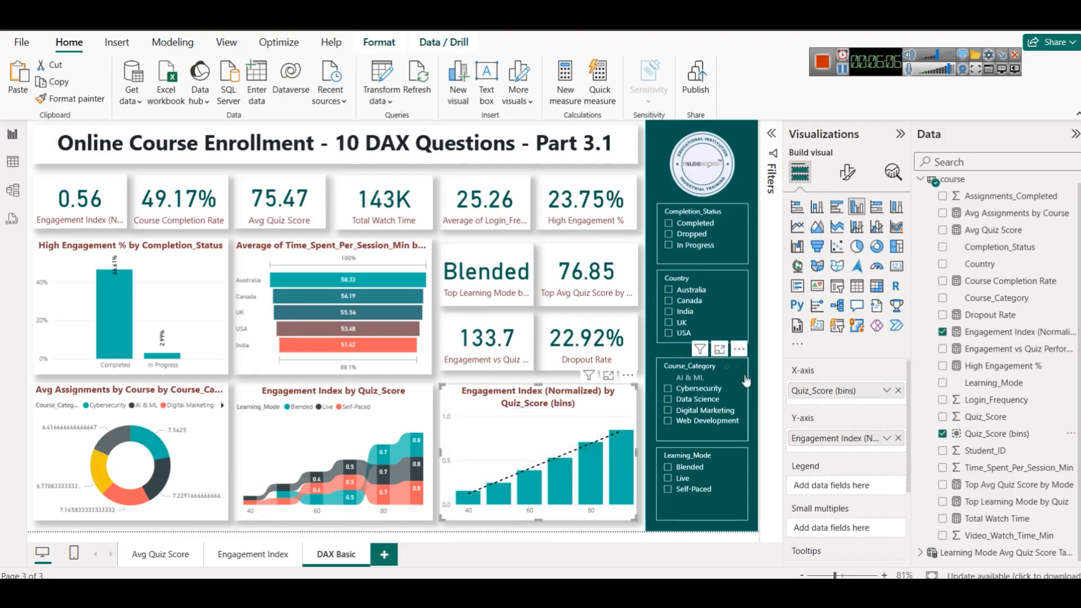
# Switch to the browser and read the bonus At-Risk Students % conditions and DAX formula
pyautogui.click(399, 404)
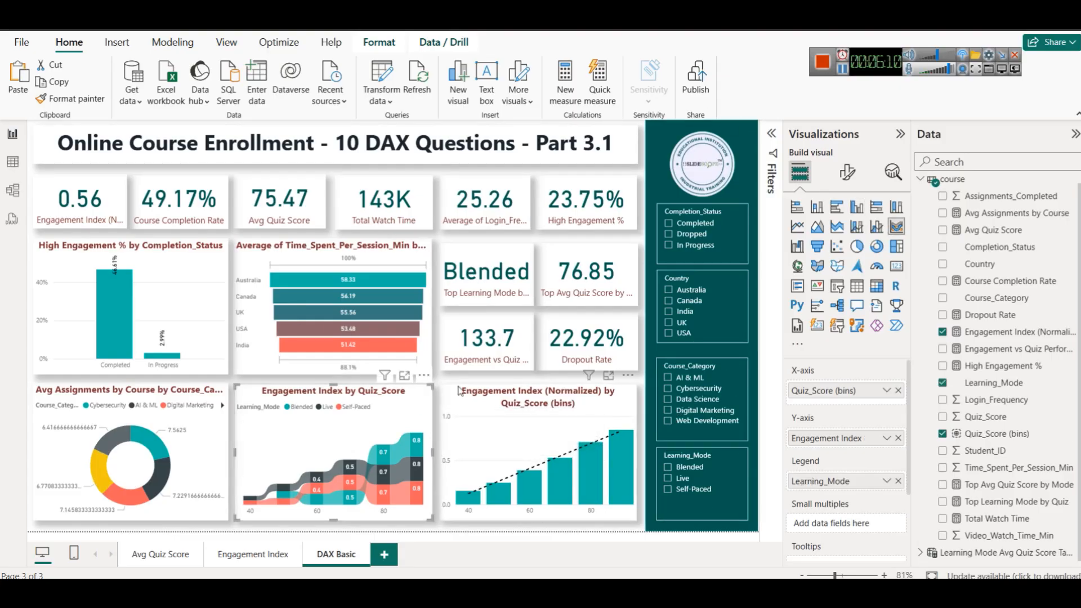
pyautogui.hotkey('alt', 'Tab')
pyautogui.scroll(-5, 692, 360)
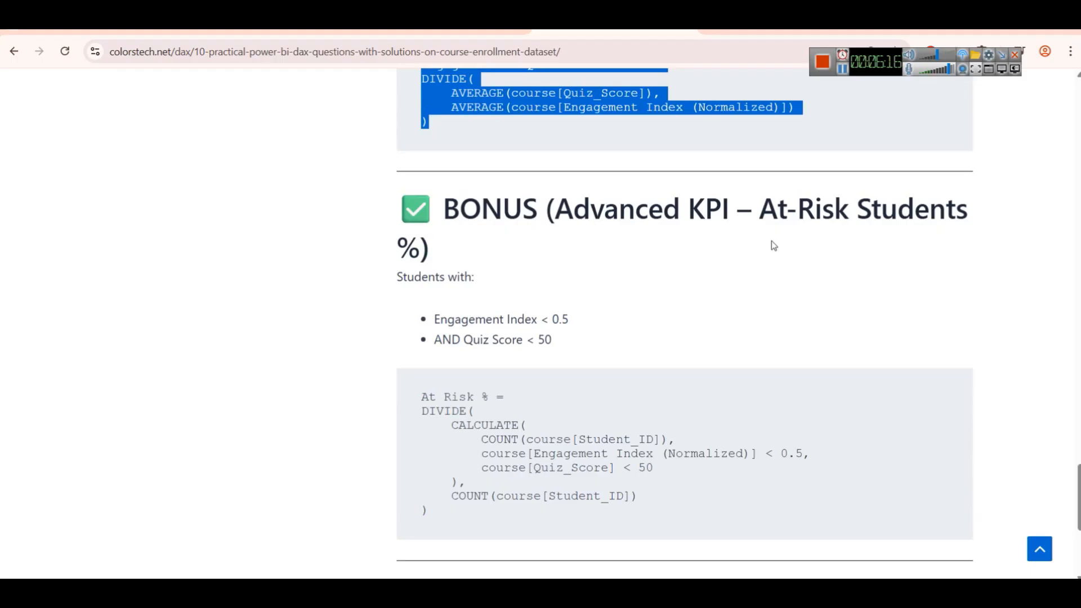
pyautogui.scroll(-1, 631, 258)
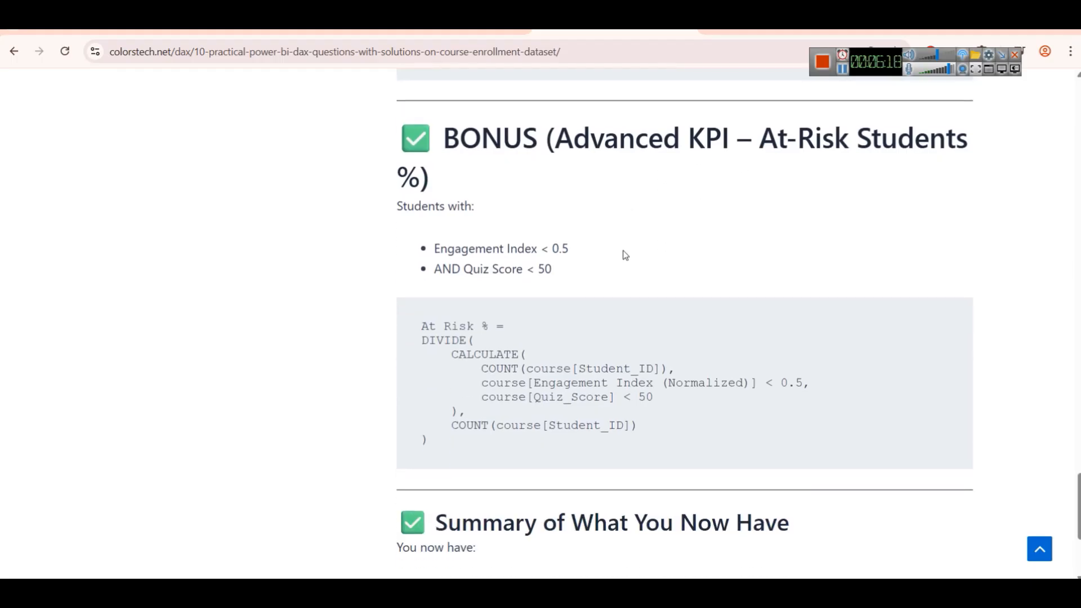
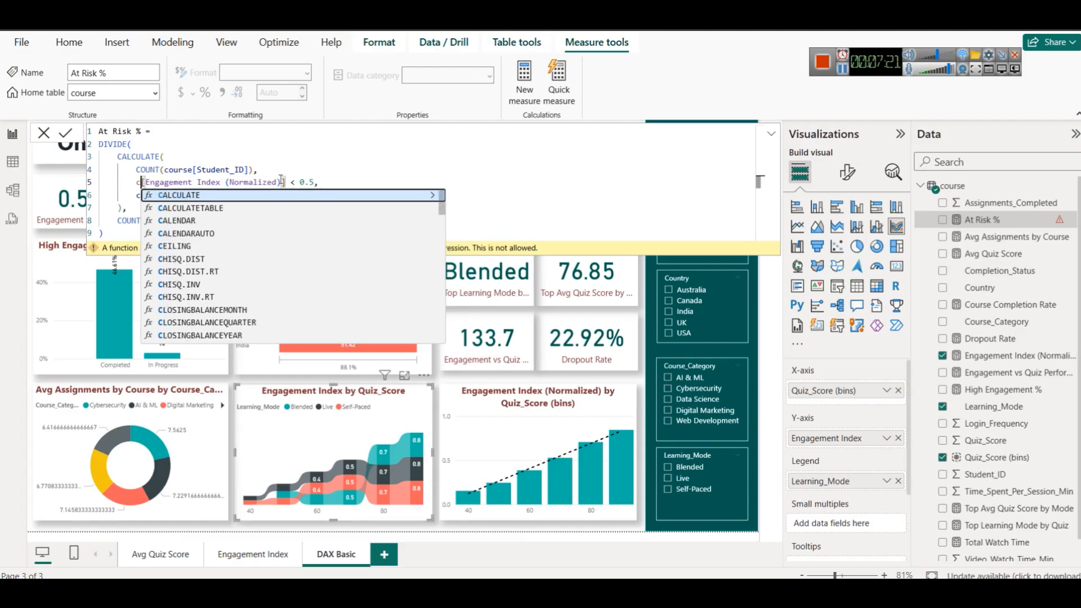
# Try to commit the At Risk % measure with [Engagement Index (Normalized)] < 0.5 as a filter without the course table reference
pyautogui.click(285, 182)
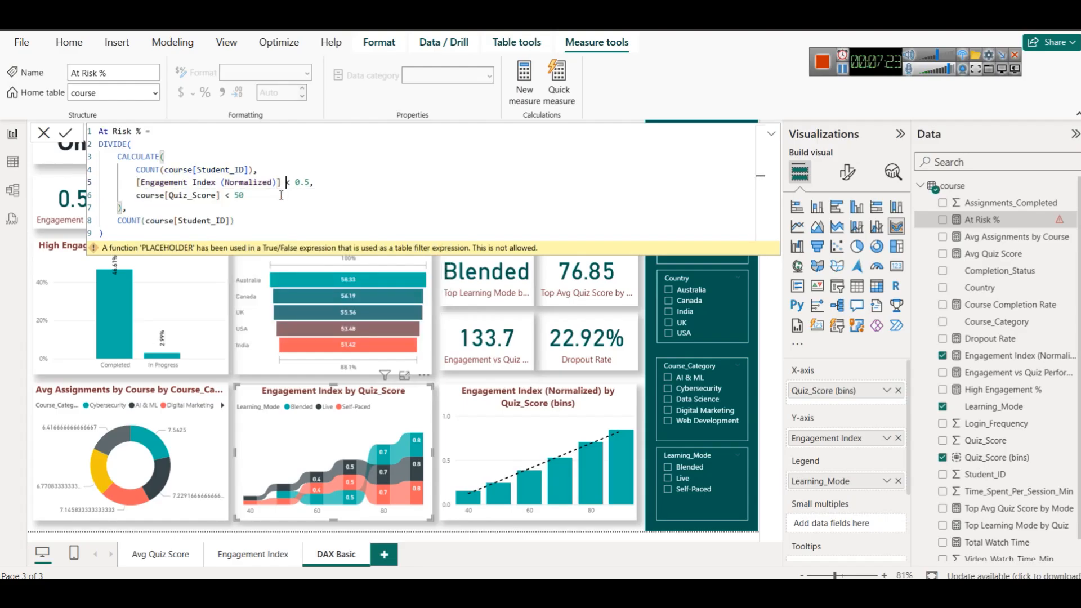
pyautogui.click(337, 204)
pyautogui.click(67, 131)
# Insert a FILTER function on its own line before the [Engagement Index (Normalized)] < 0.5 condition in the At Risk % measure
pyautogui.click(278, 170)
pyautogui.hotkey('ctrl', 'a')
pyautogui.click(280, 169)
pyautogui.write('FIL')
pyautogui.press('Tab')
pyautogui.click(281, 169)
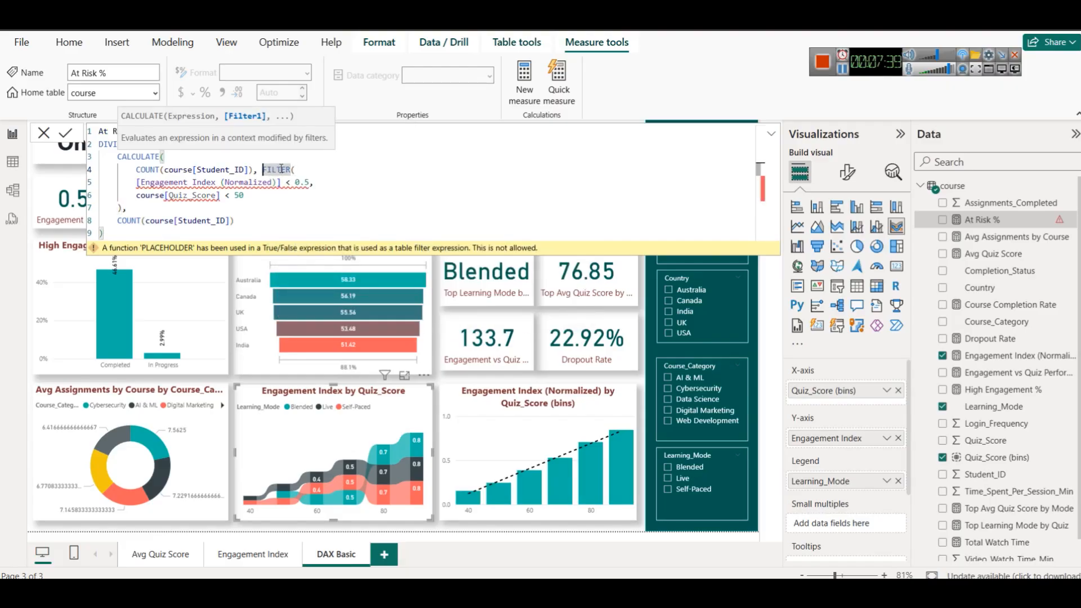
pyautogui.press('BackSpace')
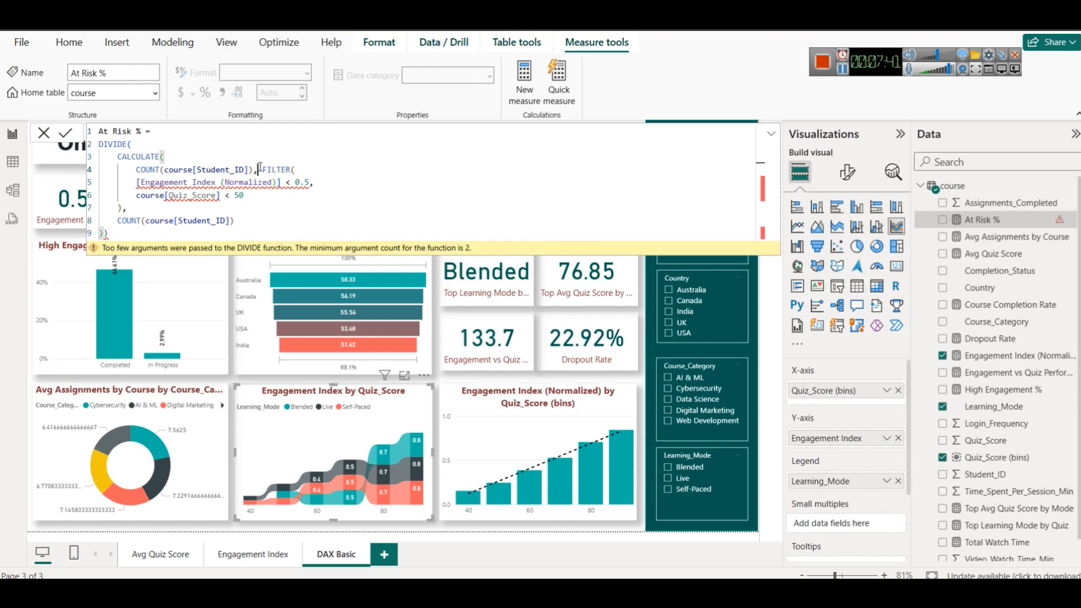
pyautogui.hotkey('shift', 'Return')
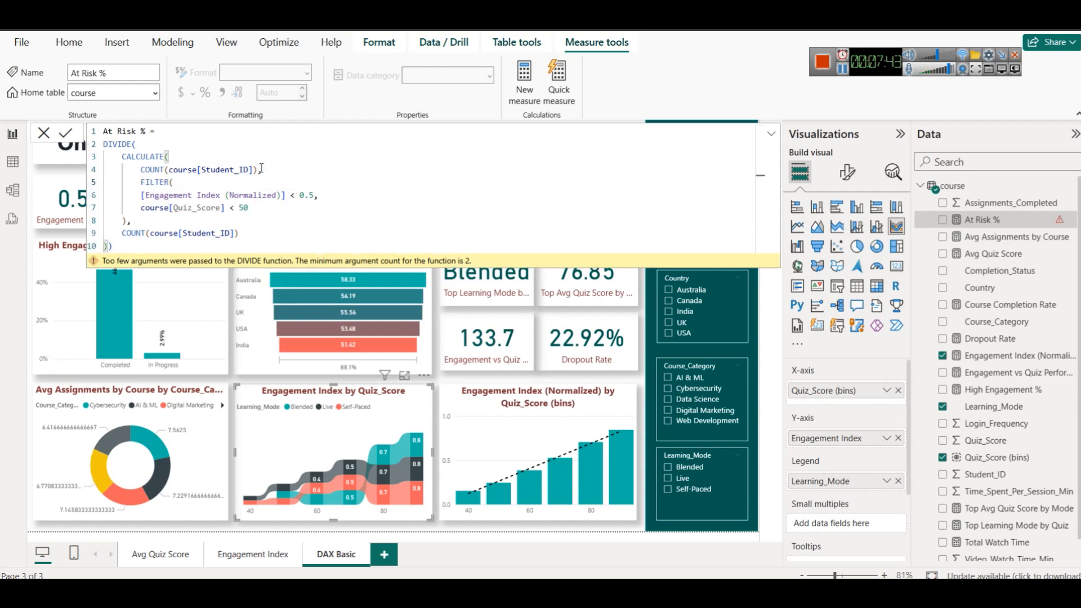
pyautogui.click(215, 186)
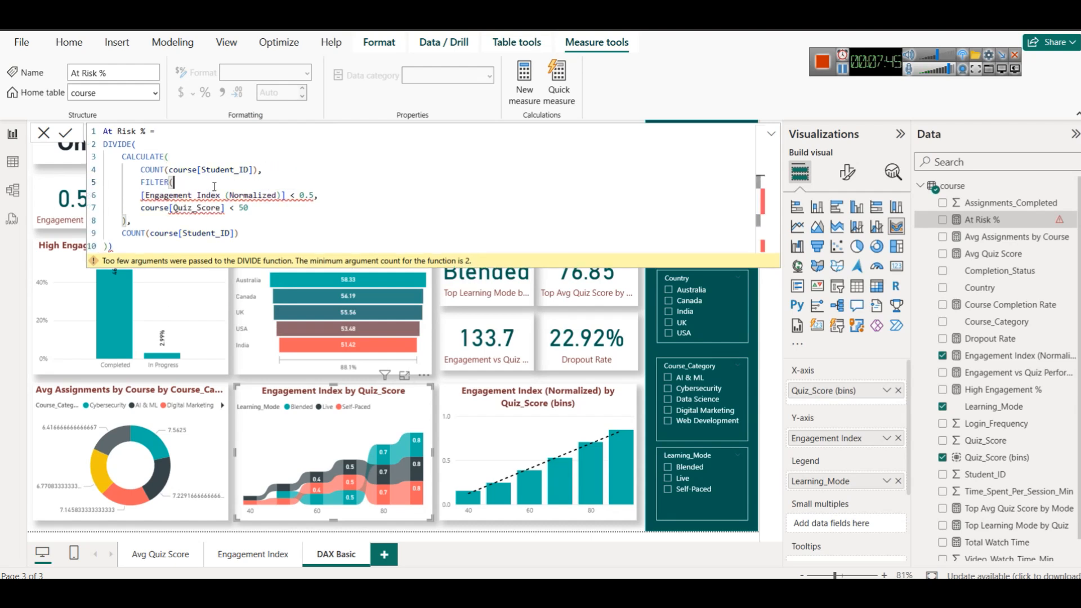
# Give FILTER the course table as its first argument and close it right after [Engagement Index (Normalized)] < 0.5
pyautogui.press('BackSpace')
pyautogui.write('(')
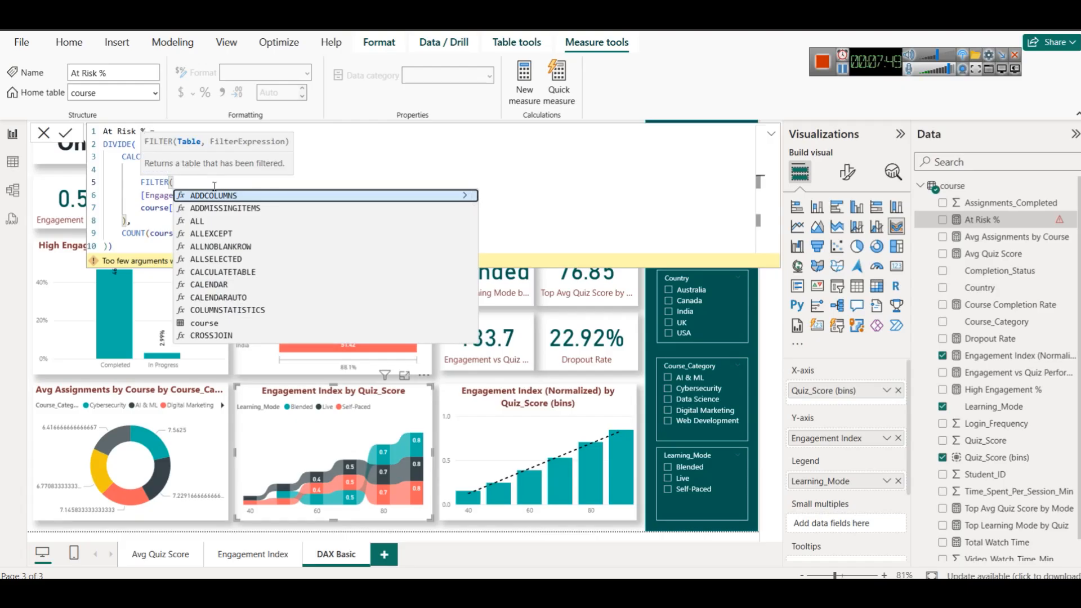
pyautogui.write('c')
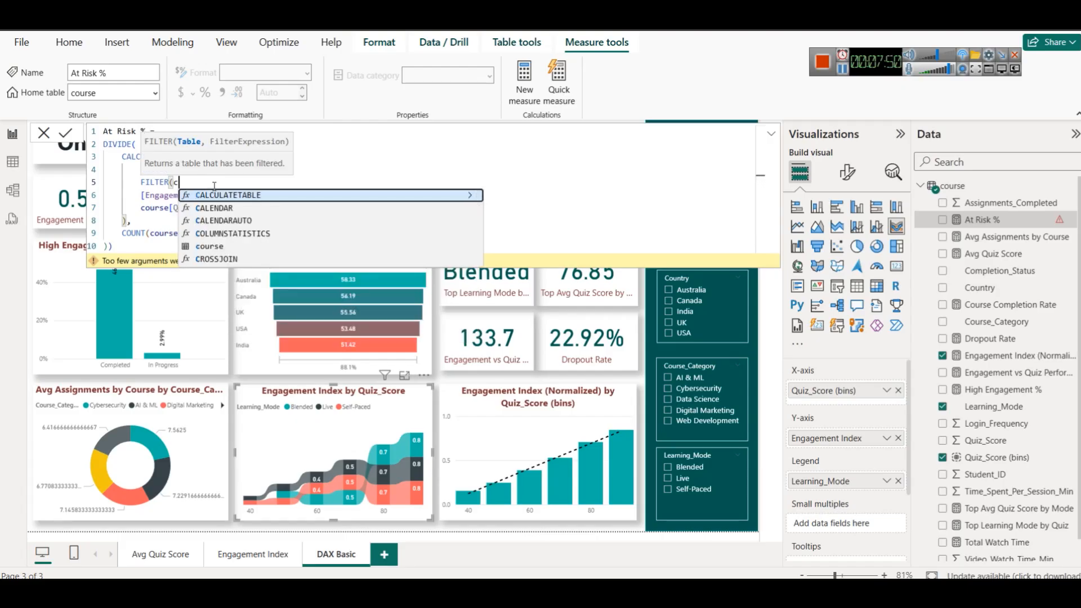
pyautogui.click(210, 245)
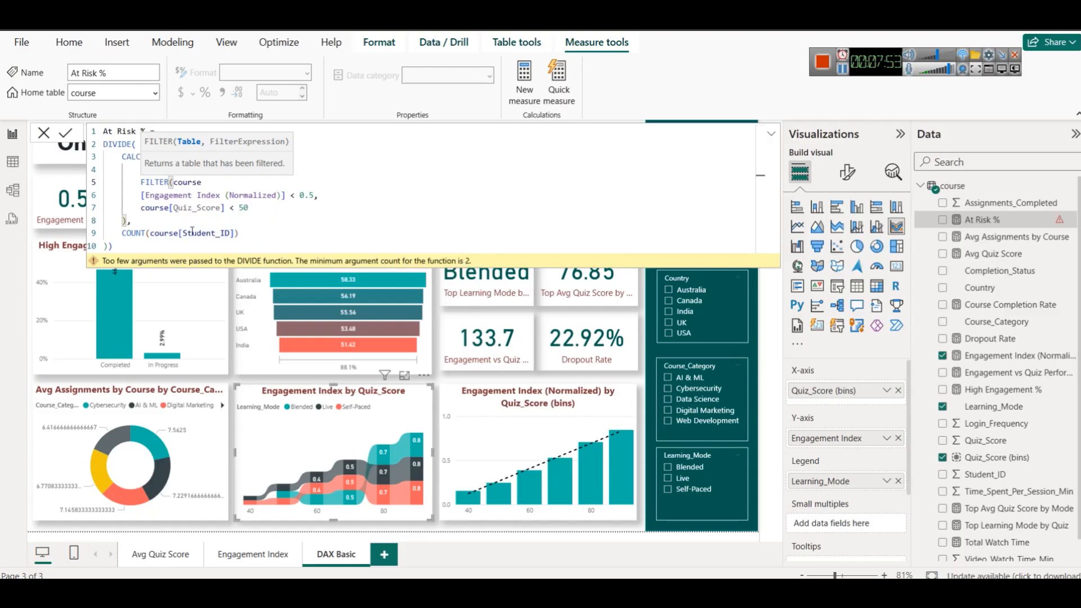
pyautogui.press('Right')
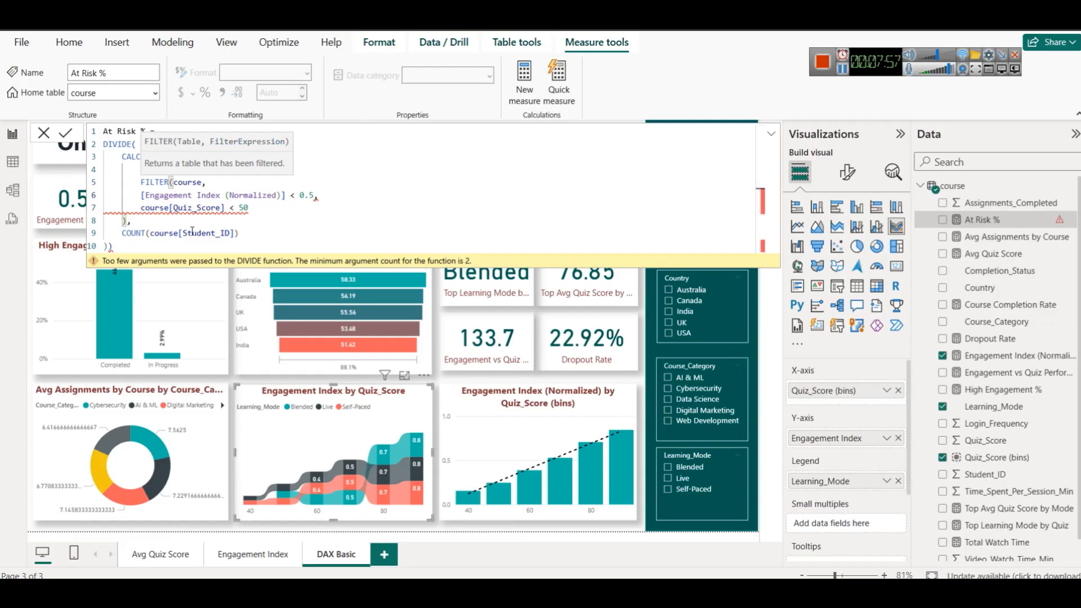
pyautogui.write(',')
pyautogui.write(')')
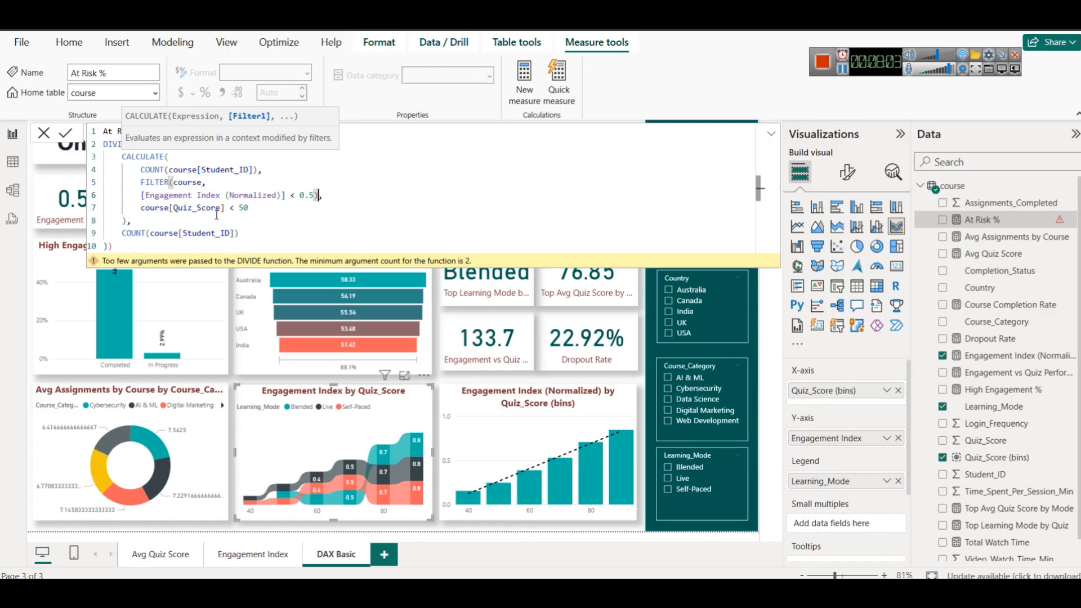
# Remove the surplus closing parenthesis at the end, keep DIVIDE's opening one, and commit the At Risk % measure
pyautogui.click(186, 162)
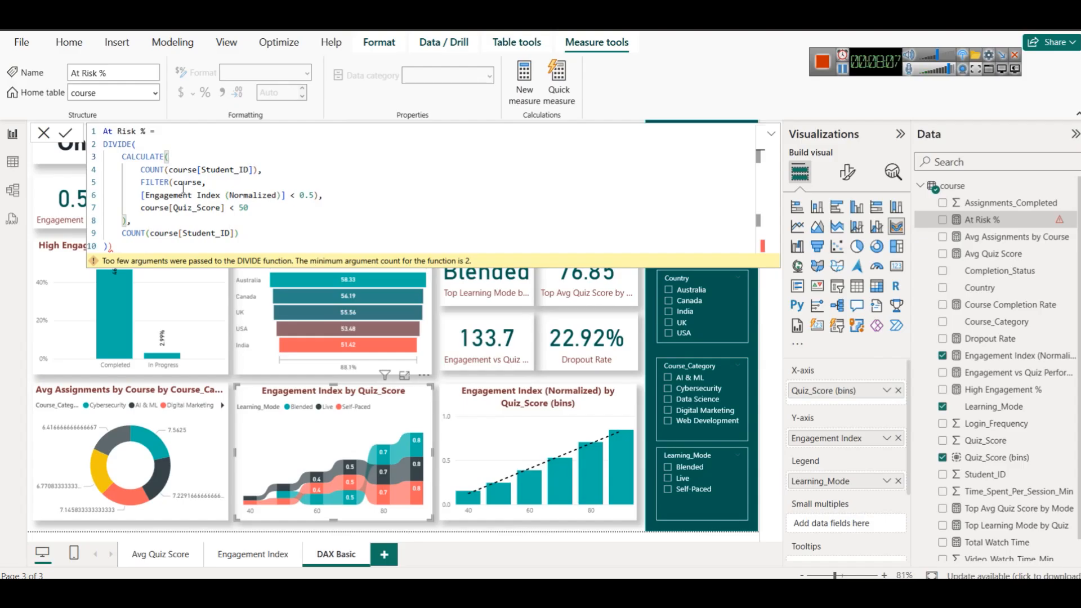
pyautogui.click(144, 146)
pyautogui.press('BackSpace')
pyautogui.press('BackSpace')
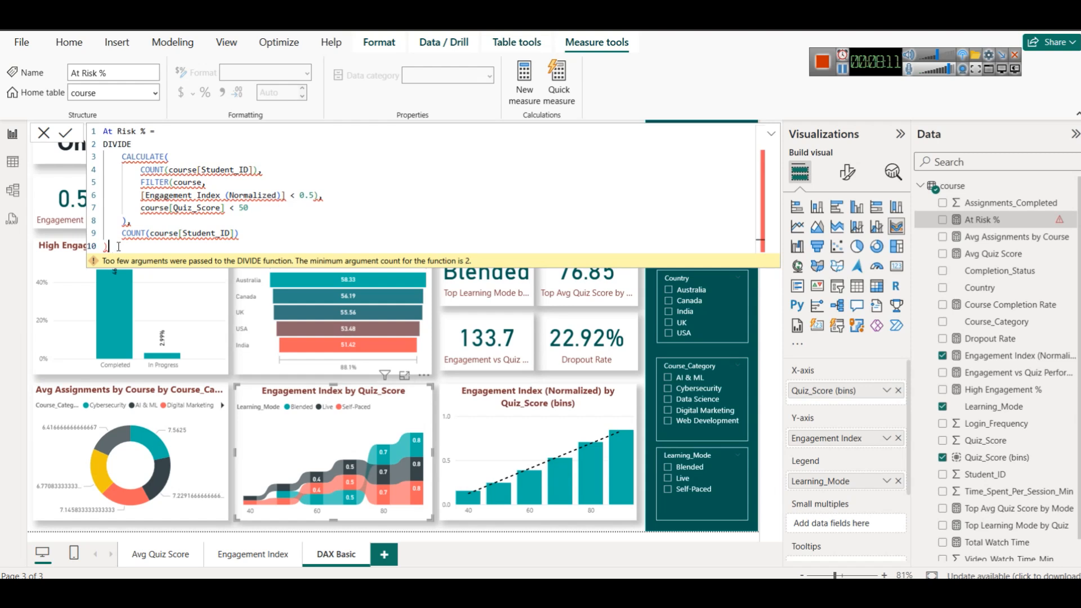
pyautogui.click(169, 144)
pyautogui.write('(')
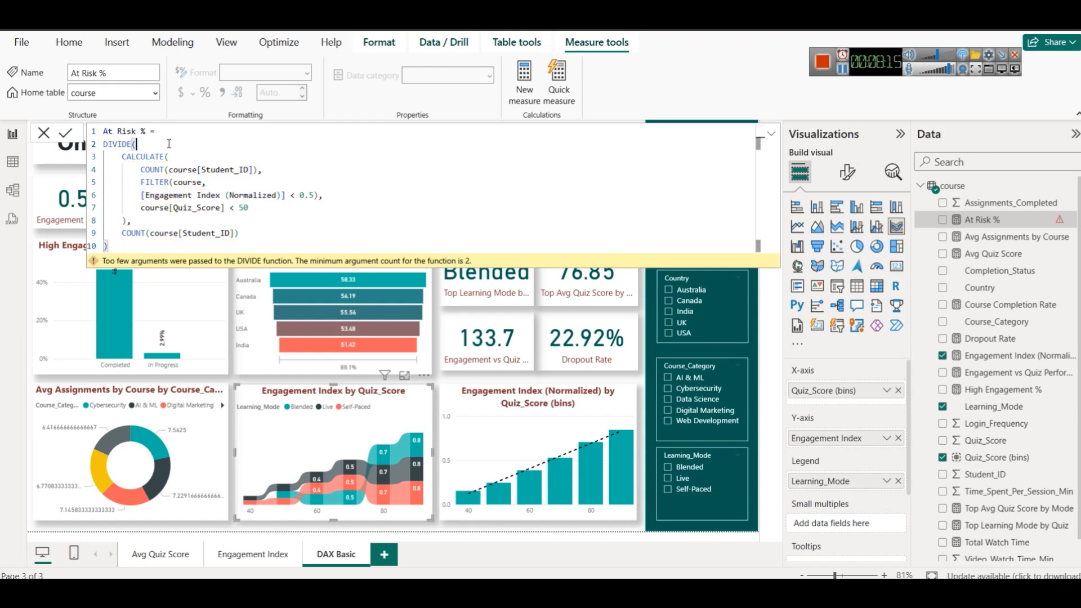
pyautogui.click(67, 133)
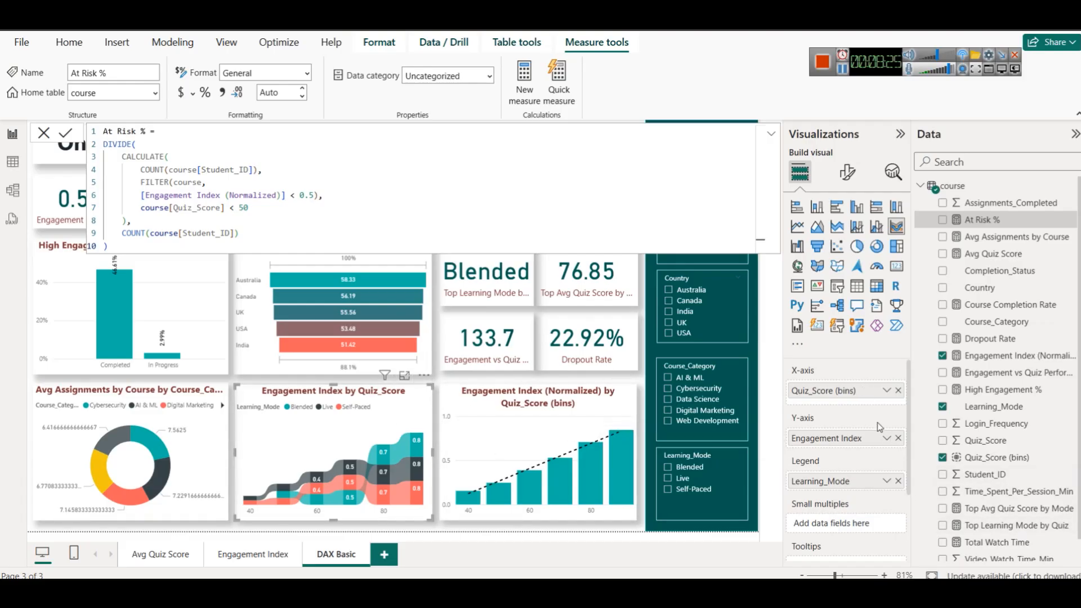
# Replace Engagement Index with At Risk % on the Y-axis of the Engagement Index by Quiz_Score ribbon chart and inspect its segments
pyautogui.click(898, 438)
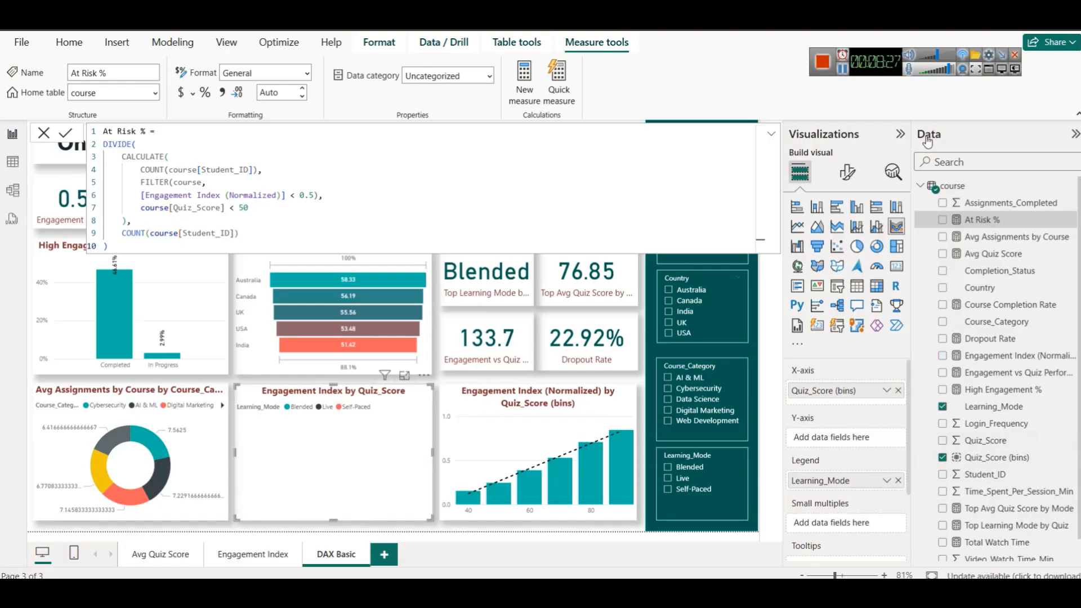
pyautogui.moveTo(969, 221); pyautogui.dragTo(857, 445)
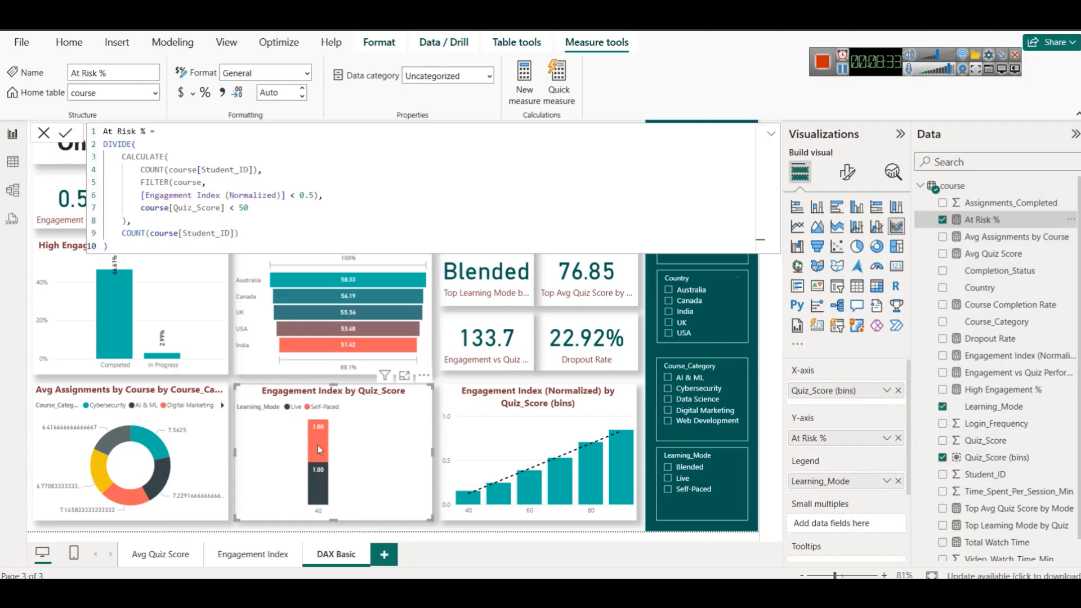
pyautogui.moveTo(318, 444)
pyautogui.moveTo(316, 483)
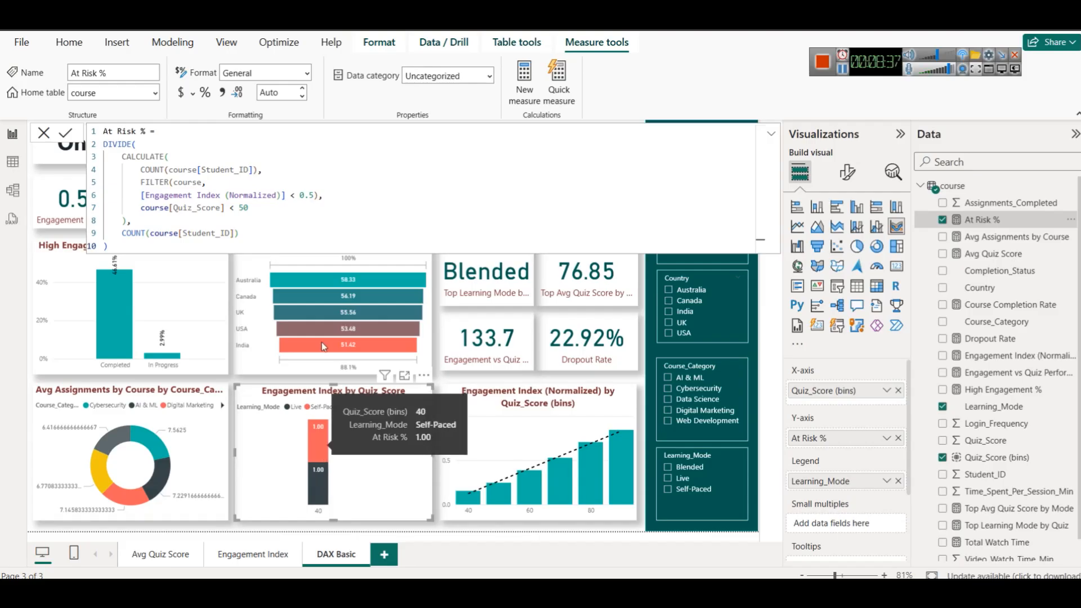
# Replace the Avg Quiz Score card's field with At Risk % and format that measure as a percentage
pyautogui.click(481, 350)
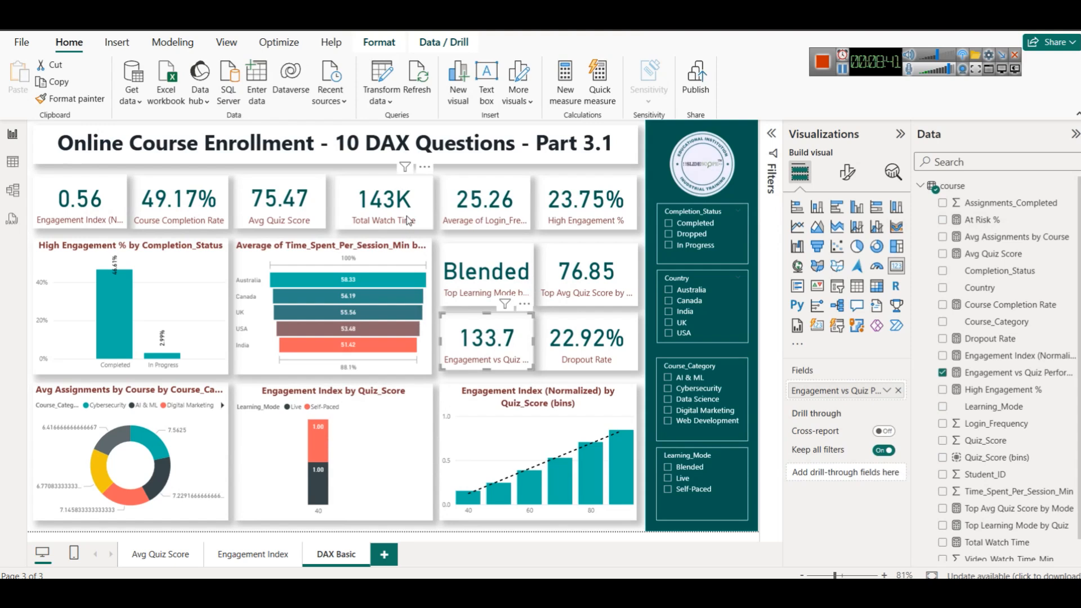
pyautogui.click(266, 213)
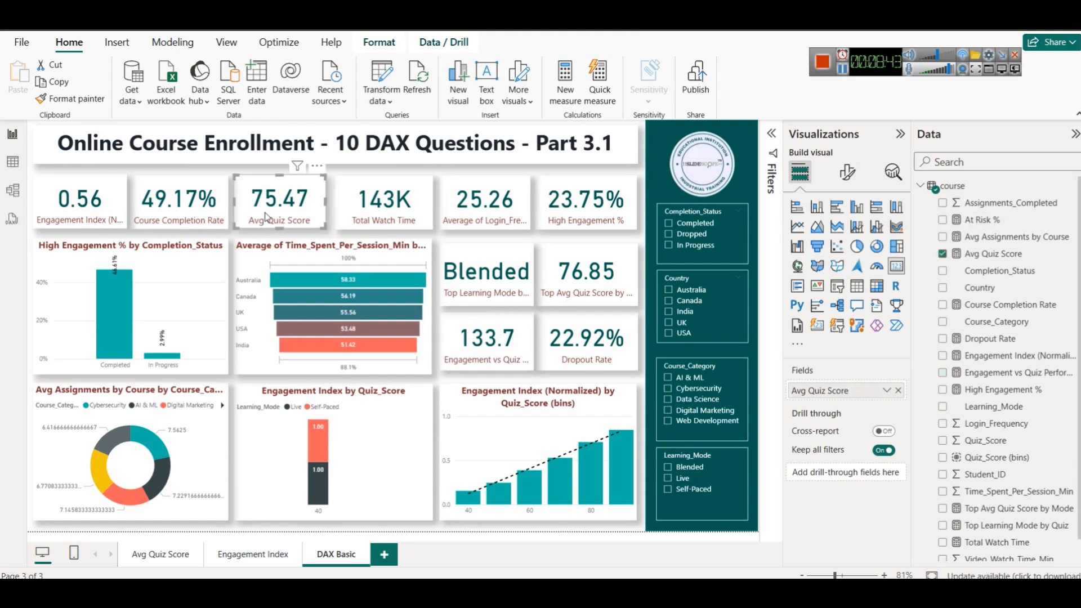
pyautogui.click(898, 390)
pyautogui.moveTo(982, 219); pyautogui.dragTo(845, 395)
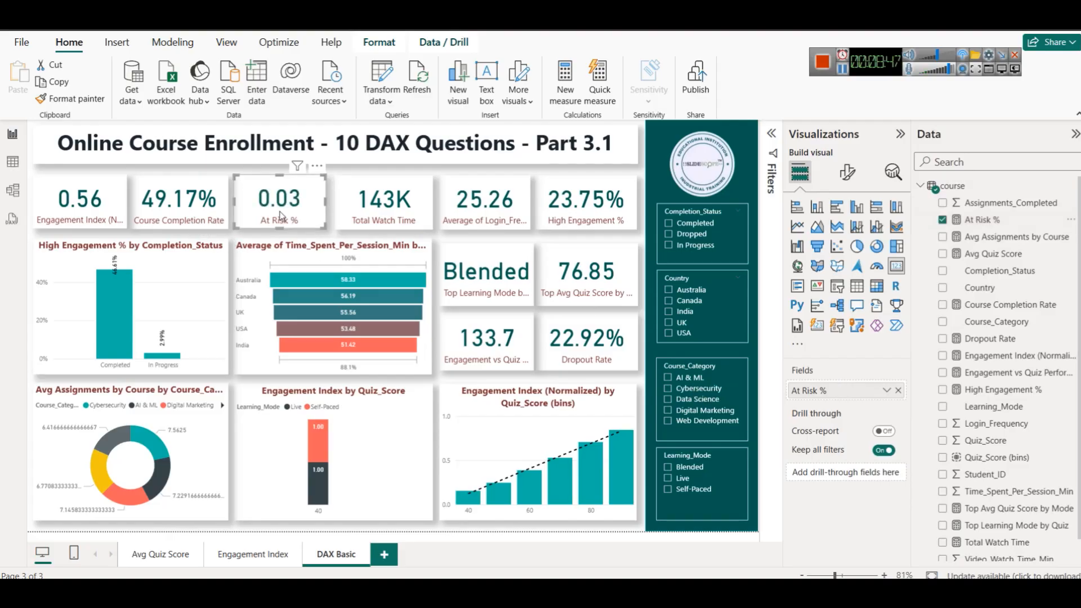
pyautogui.click(979, 220)
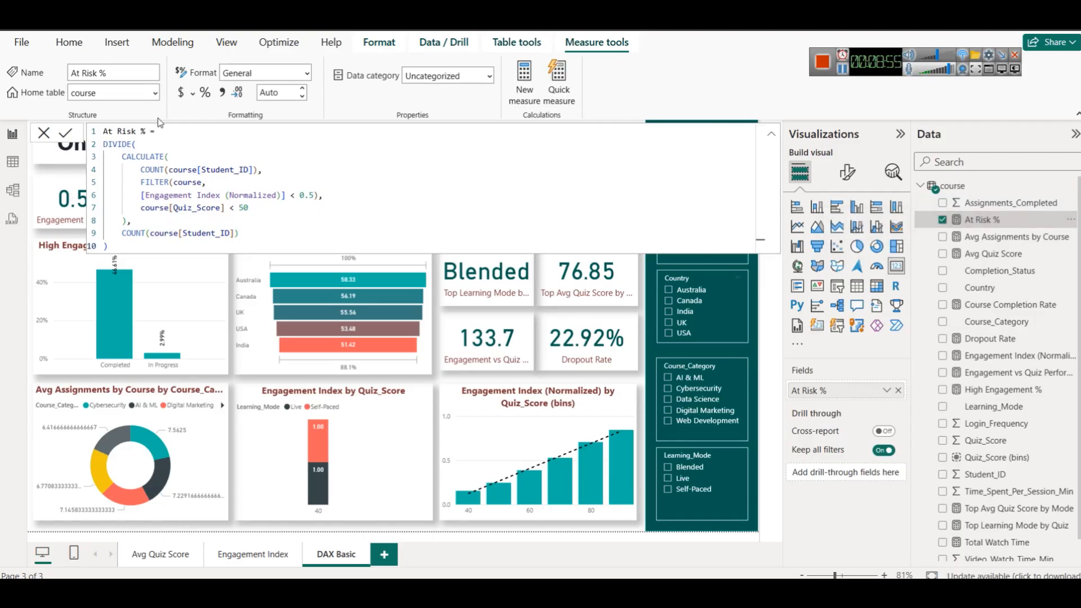
pyautogui.click(204, 93)
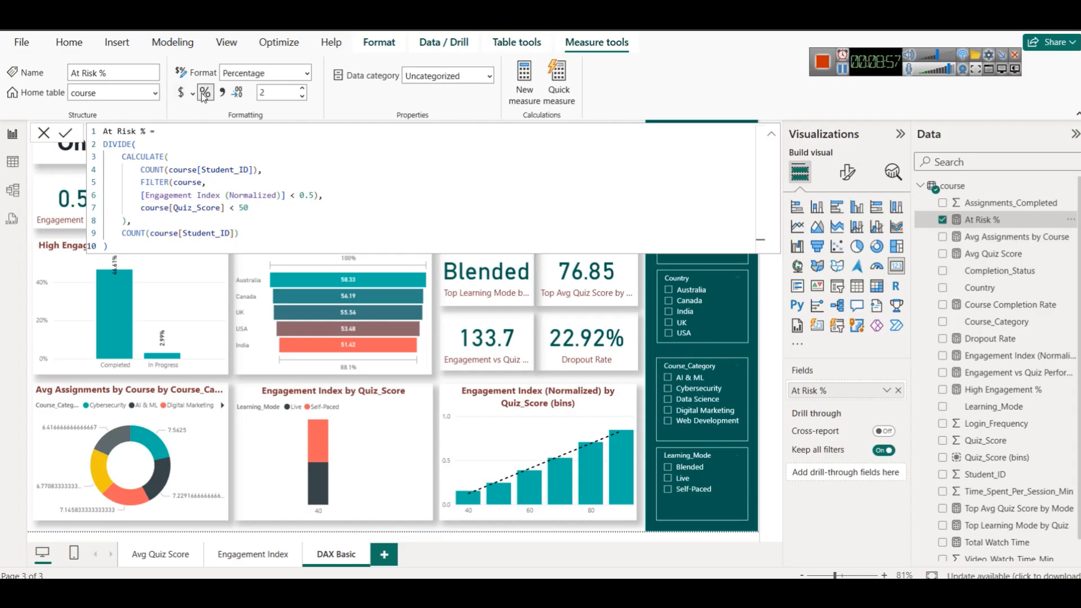
# Convert the Engagement Index by Quiz_Score chart to a donut of At Risk % by Learning_Mode and turn on its legend
pyautogui.click(433, 381)
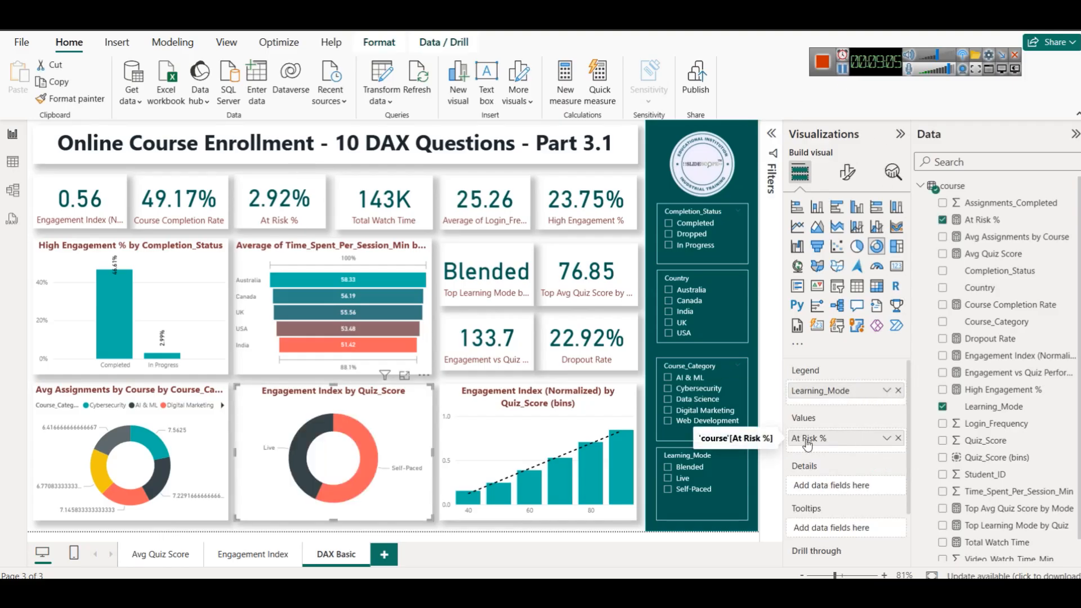
pyautogui.moveTo(362, 443)
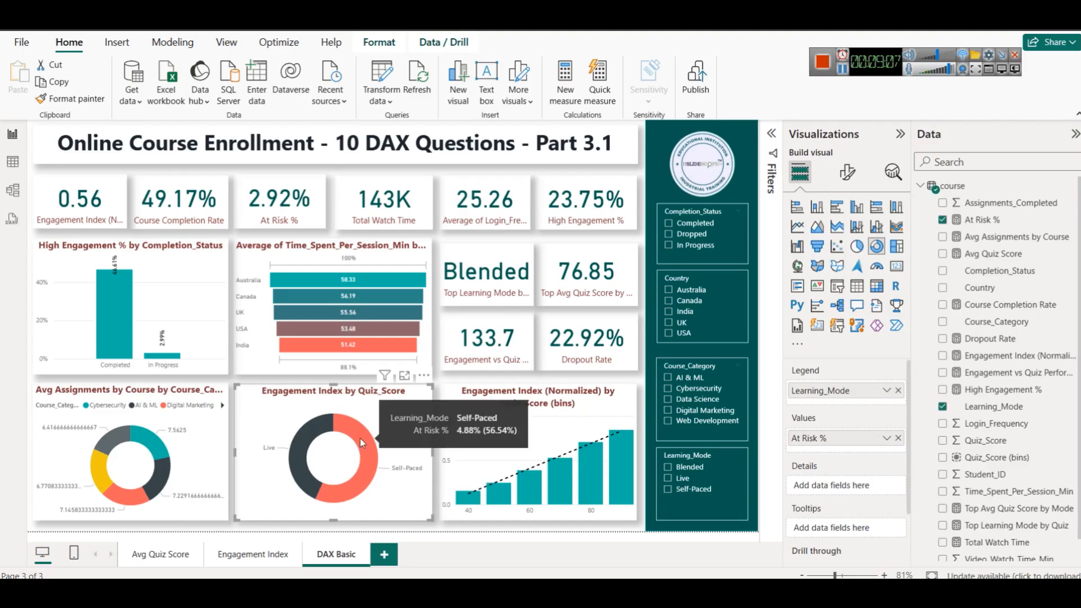
pyautogui.moveTo(314, 437)
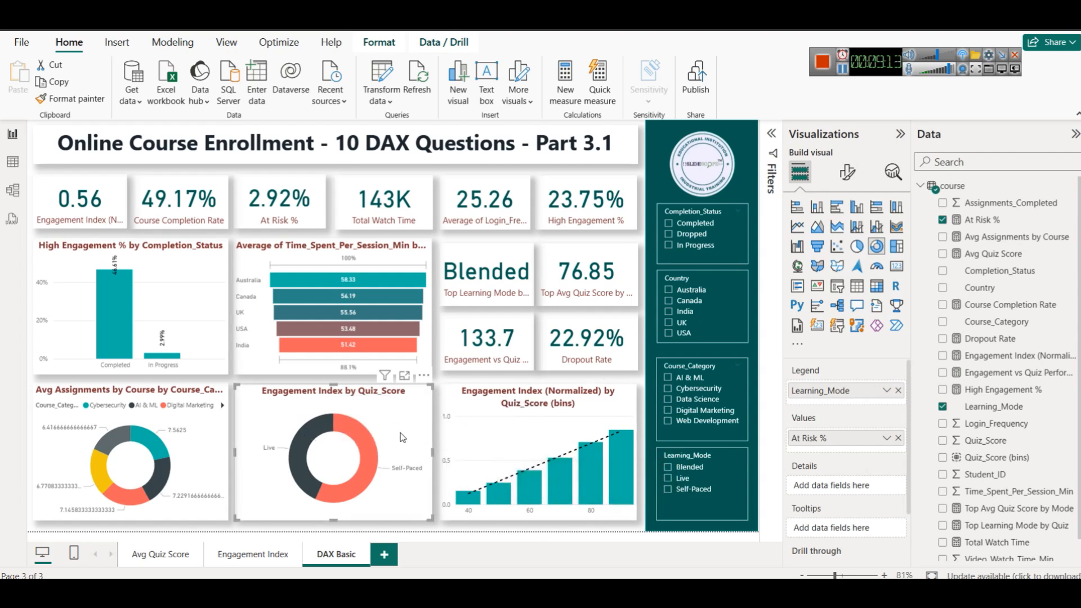
pyautogui.click(861, 169)
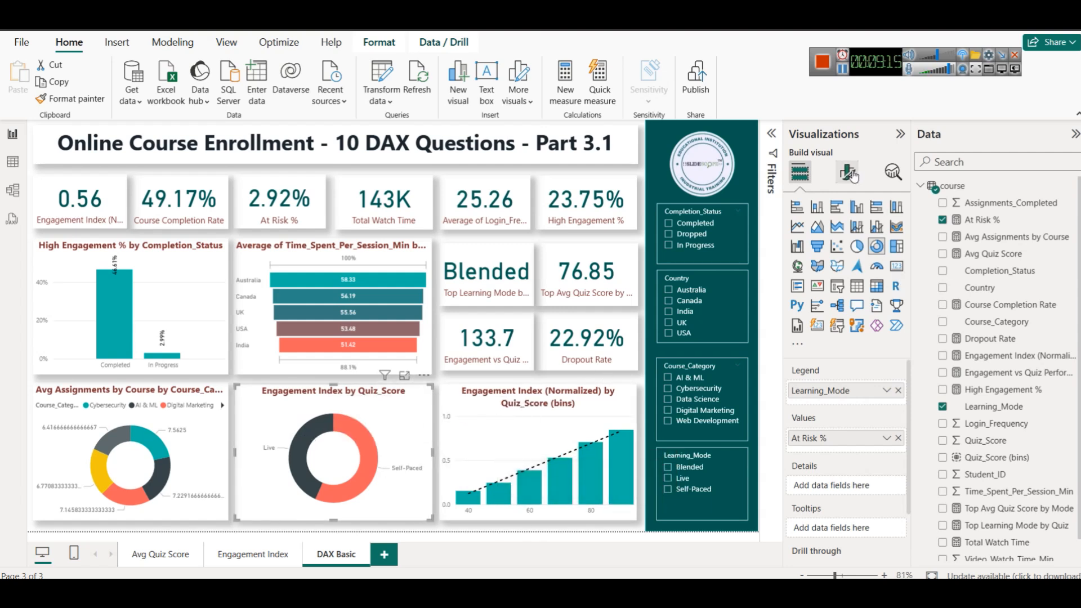
pyautogui.click(893, 269)
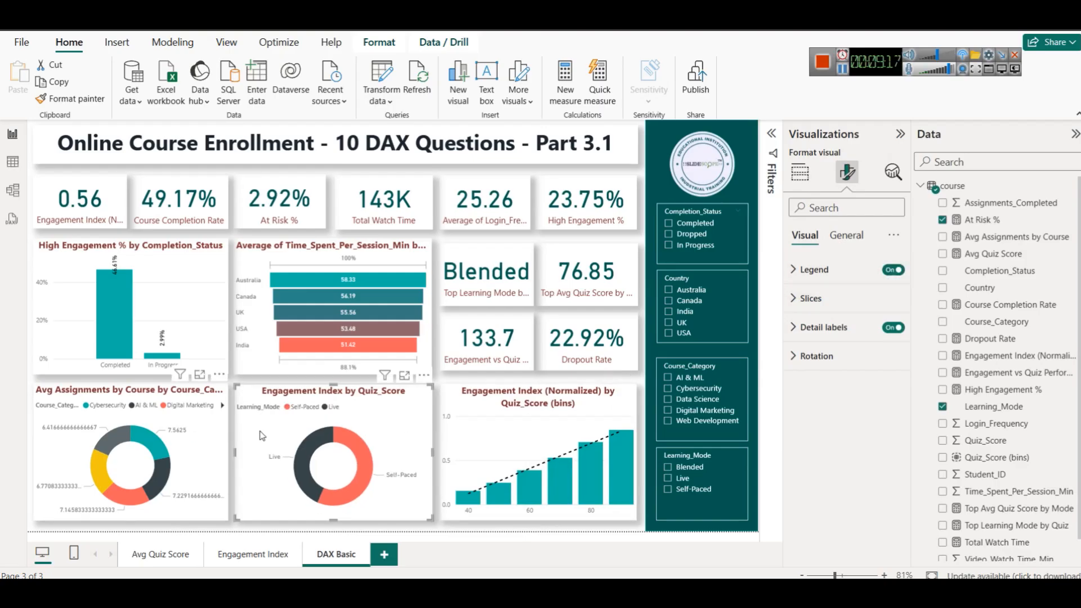
pyautogui.click(431, 418)
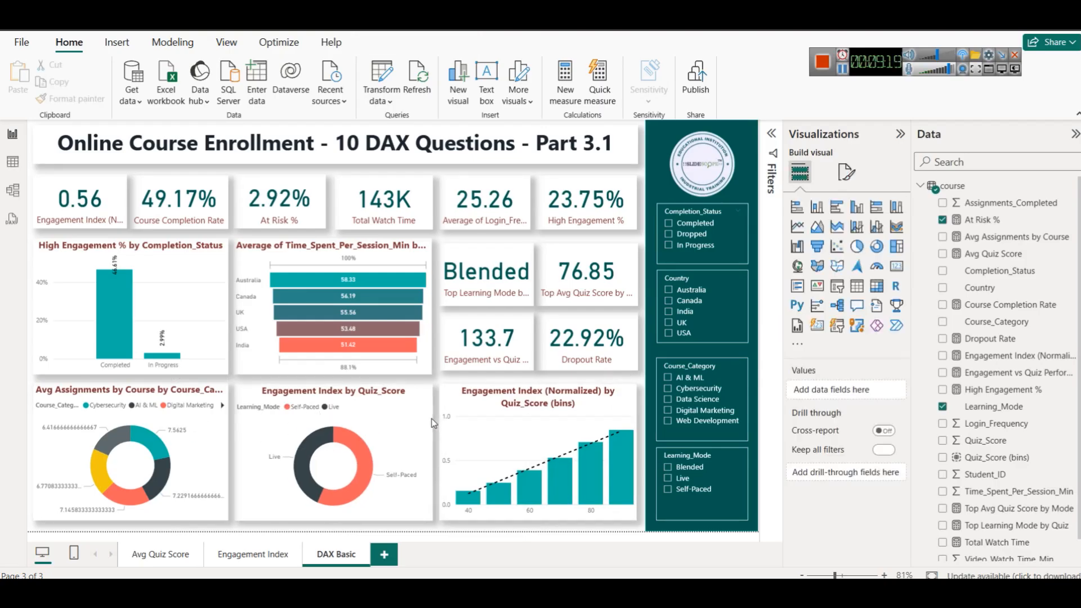
# Review the DAX formulas of the At Risk % measure and the Learning Mode Avg Quiz Score Table
pyautogui.click(1005, 219)
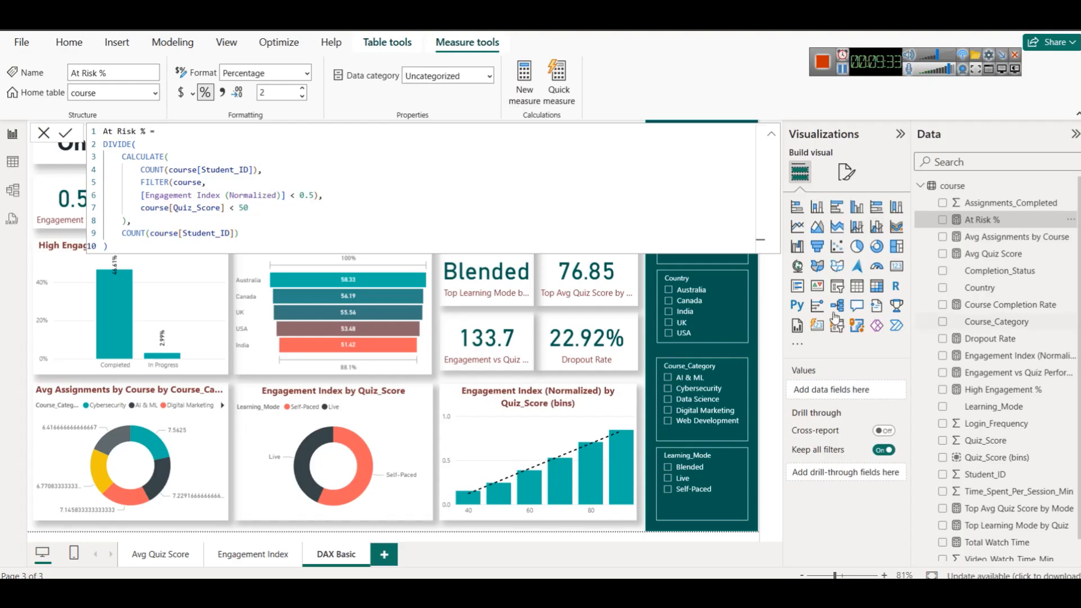
pyautogui.scroll(-1, 990, 304)
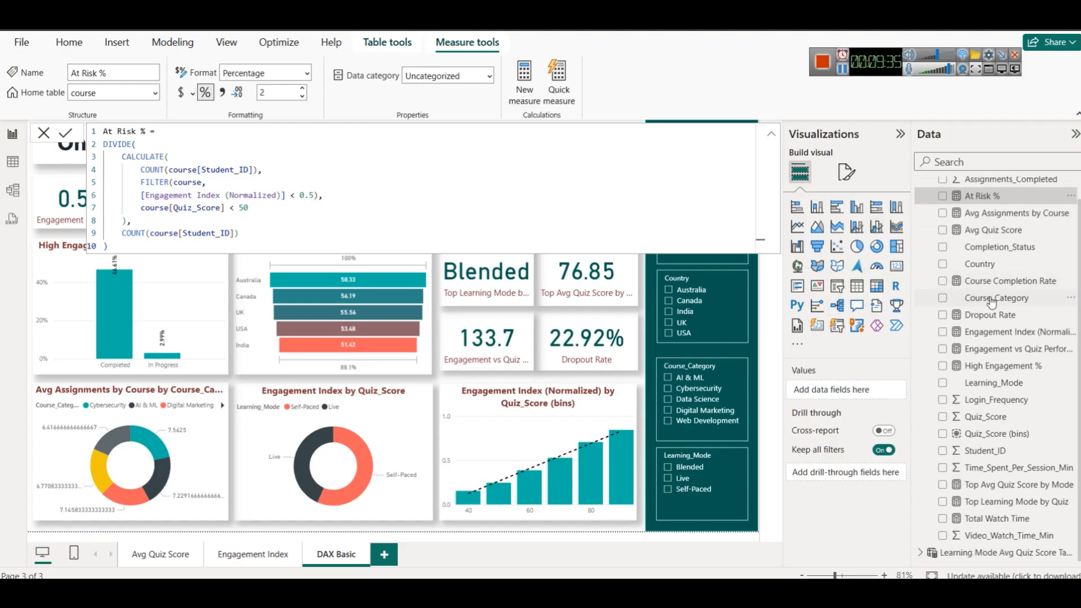
pyautogui.click(968, 556)
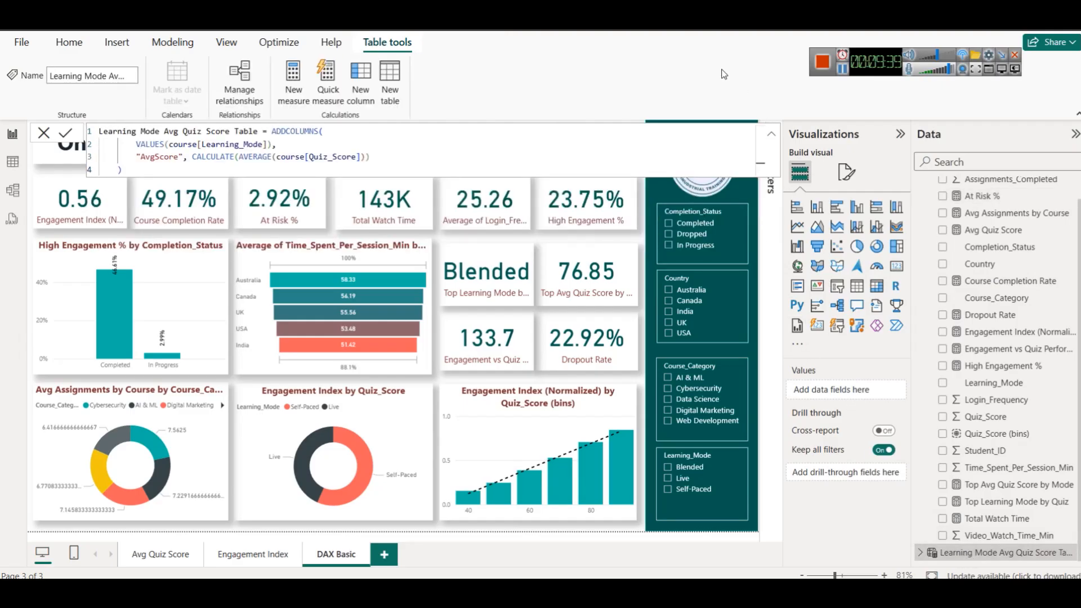
pyautogui.click(770, 135)
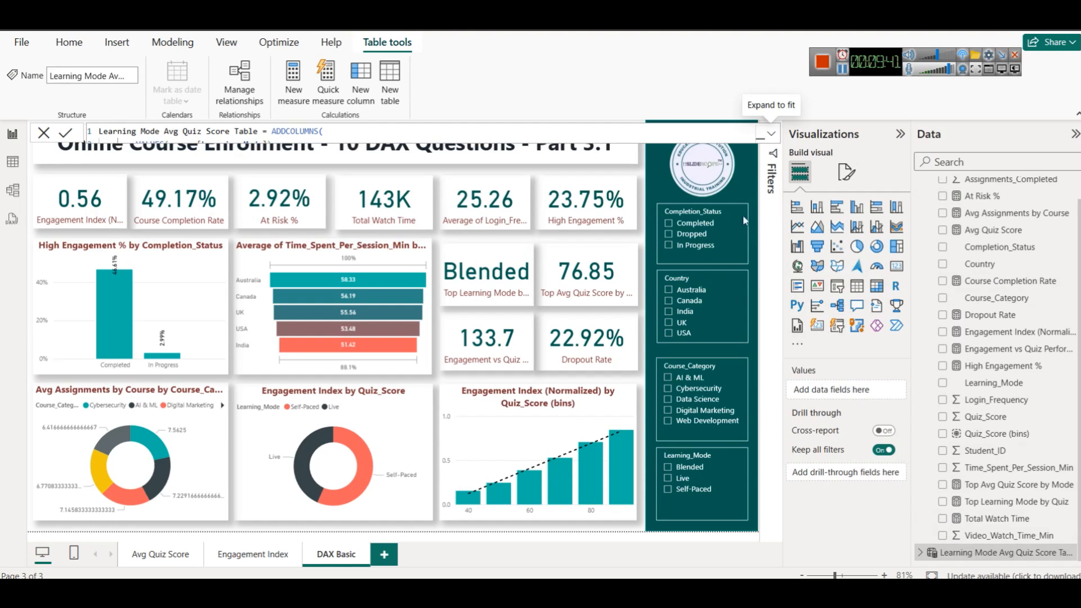
pyautogui.click(564, 169)
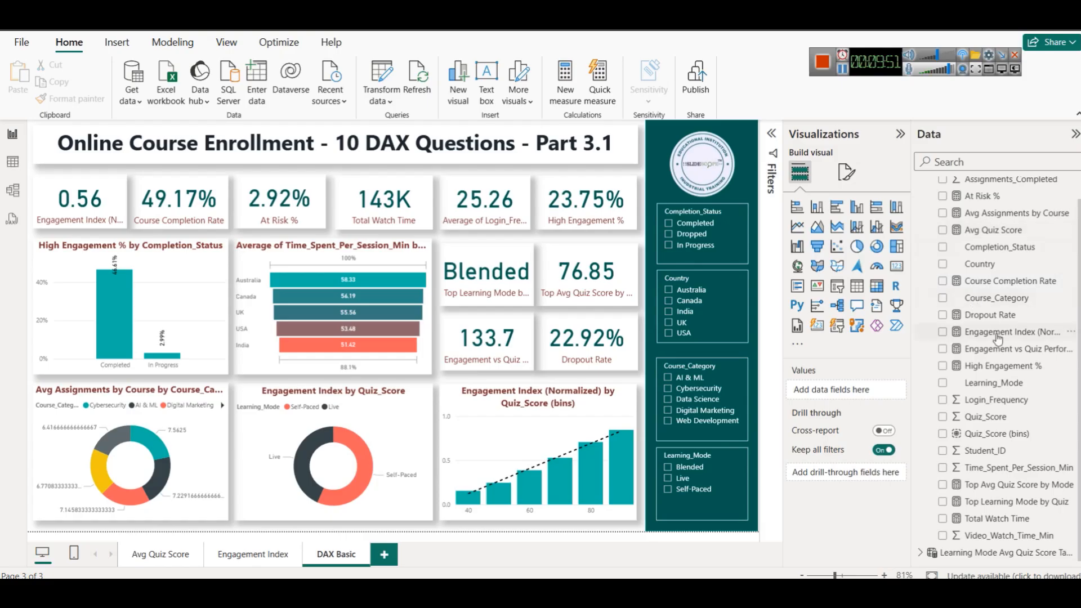
# Collapse the Visualizations pane to give the report page more room
pyautogui.scroll(2, 997, 339)
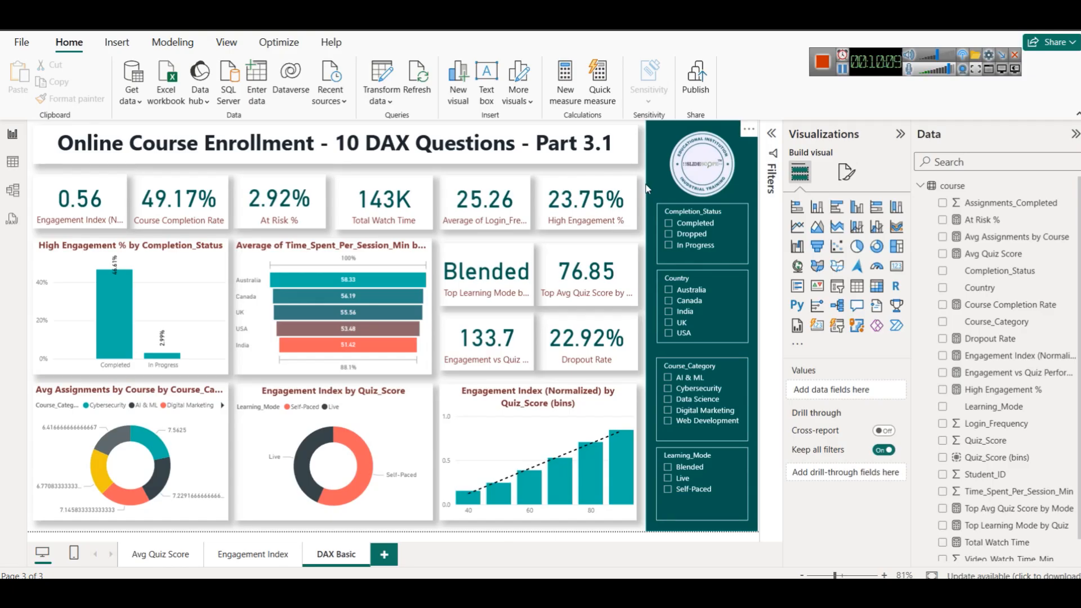
pyautogui.click(901, 135)
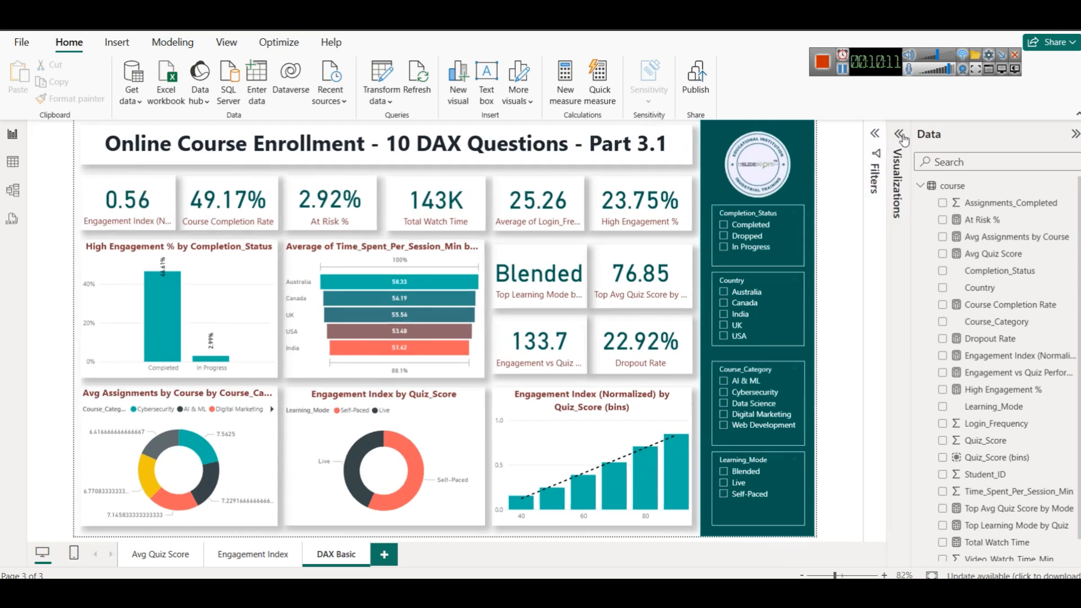